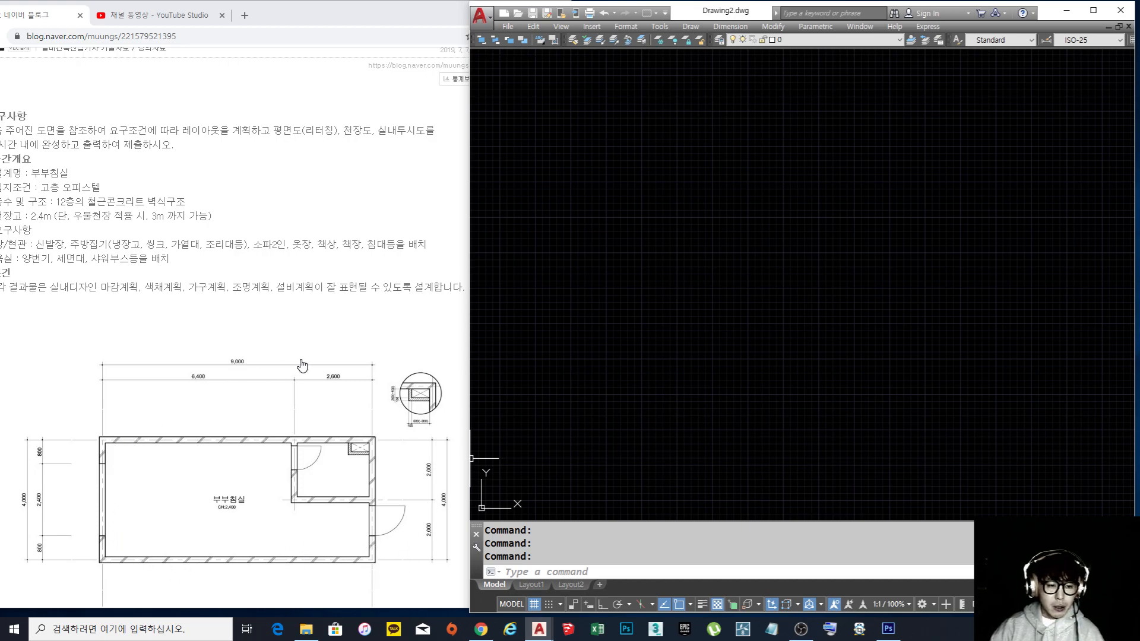
{"action": "scroll", "coordinate": [302, 371], "scroll_direction": "down", "scroll_amount": 2}
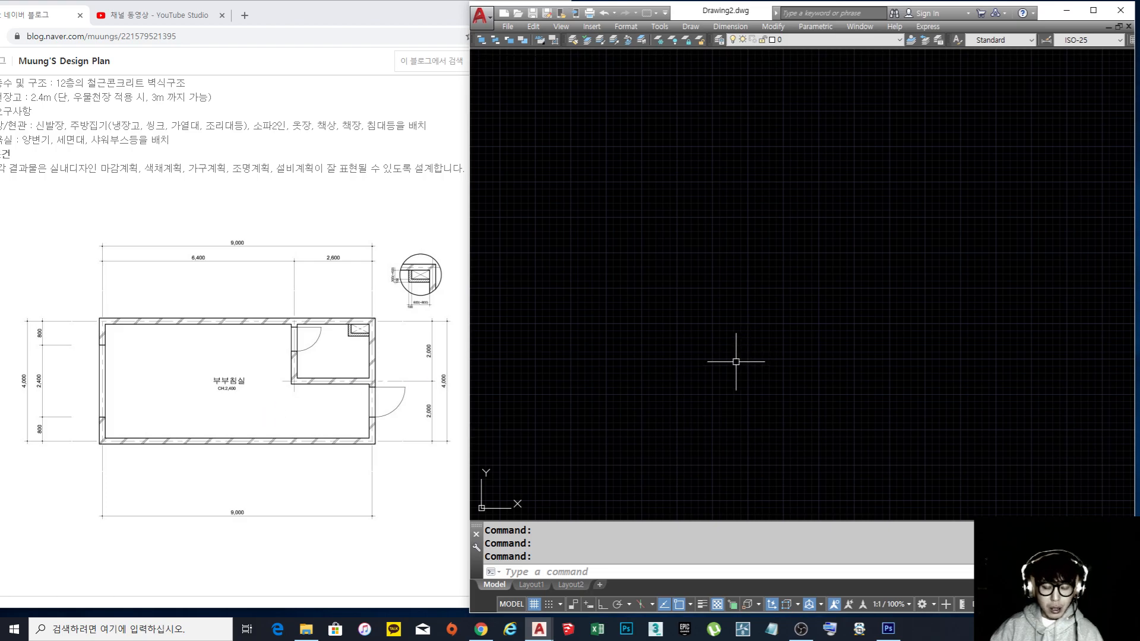
{"action": "type", "text": "l"}
{"action": "key", "text": "Return"}
{"action": "key", "text": "Escape"}
{"action": "key", "text": "Escape"}
Draw a straight vertical line with Ortho on as the left wall's centre line
{"action": "type", "text": "l"}
{"action": "key", "text": "Return"}
{"action": "left_click", "coordinate": [599, 165]}
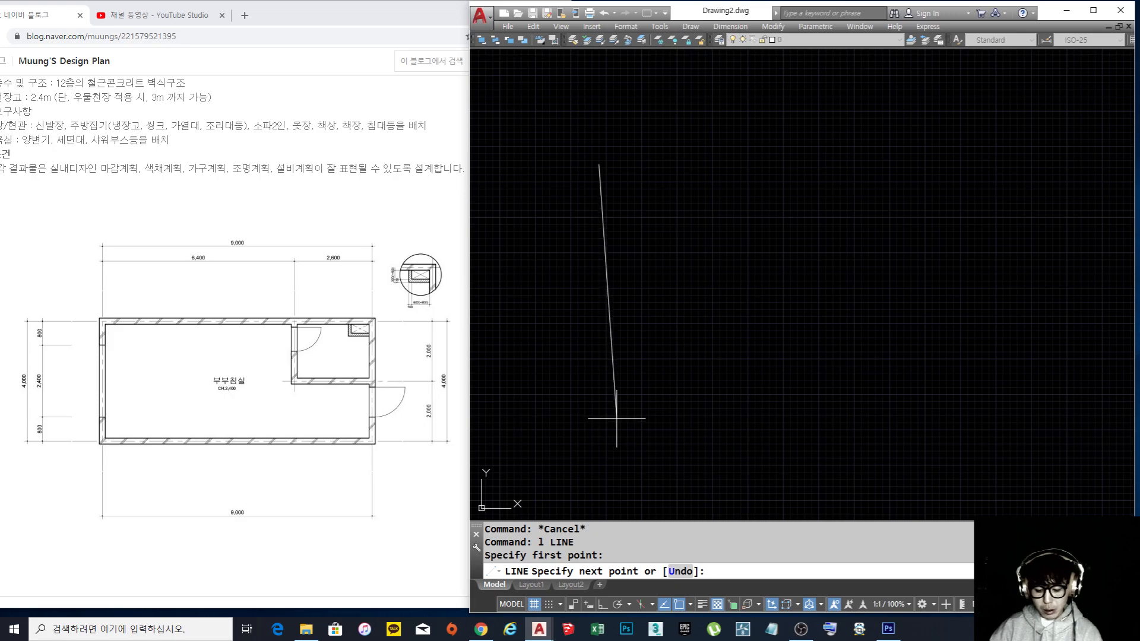
{"action": "key", "text": "F8"}
{"action": "left_click", "coordinate": [616, 464]}
{"action": "key", "text": "Return"}
Draw a horizontal line crossing the vertical line near its lower end as the bottom wall's centre line
{"action": "key", "text": "Return"}
{"action": "left_click", "coordinate": [539, 406]}
{"action": "left_click", "coordinate": [1068, 407]}
{"action": "key", "text": "Return"}
Offset the vertical centre line 9000 to the right
{"action": "type", "text": "o"}
{"action": "key", "text": "Return"}
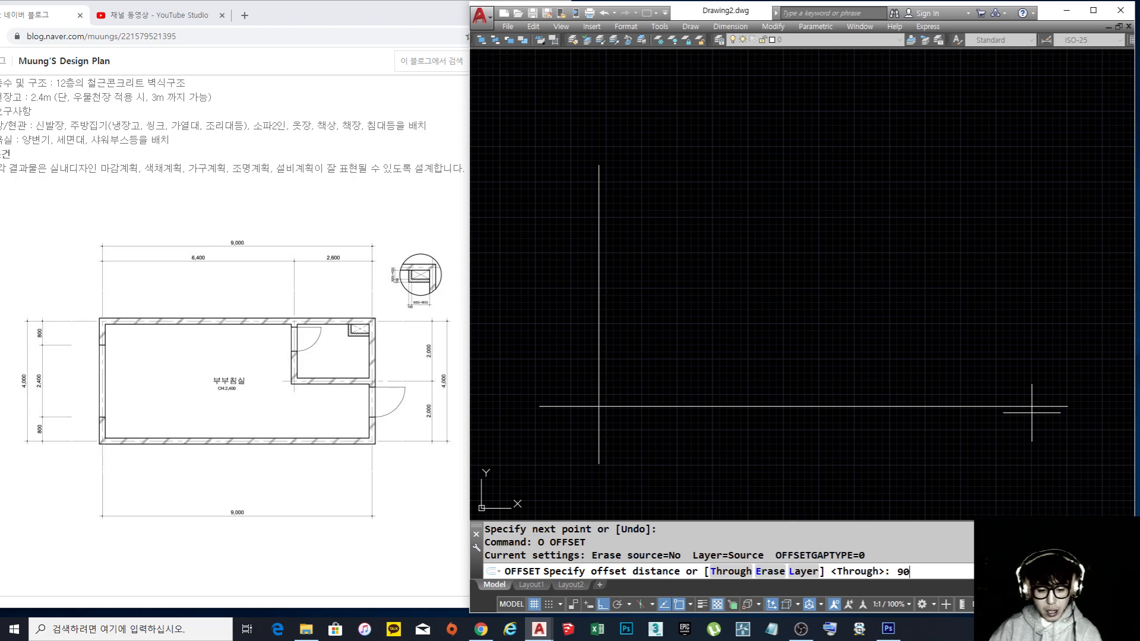
{"action": "key", "text": "Return"}
{"action": "left_click", "coordinate": [599, 322]}
{"action": "left_click", "coordinate": [801, 330]}
{"action": "key", "text": "Return"}
Stretch the right end of the horizontal line past the right vertical centre line
{"action": "scroll", "coordinate": [807, 380], "scroll_direction": "down", "scroll_amount": 8}
{"action": "type", "text": "s"}
{"action": "key", "text": "Return"}
{"action": "left_click_drag", "start_coordinate": [766, 350], "coordinate": [739, 371]}
{"action": "key", "text": "Return"}
{"action": "left_click", "coordinate": [790, 416]}
{"action": "left_click", "coordinate": [916, 432]}
Stretch the upper ends of both vertical centre lines upward to make room for the room's depth
{"action": "type", "text": "s"}
{"action": "key", "text": "Return"}
{"action": "left_click", "coordinate": [891, 334]}
{"action": "left_click", "coordinate": [867, 314]}
{"action": "key", "text": "Return"}
{"action": "left_click", "coordinate": [669, 273]}
{"action": "left_click", "coordinate": [814, 173]}
{"action": "key", "text": "Escape"}
{"action": "scroll", "coordinate": [813, 297], "scroll_direction": "up", "scroll_amount": 4}
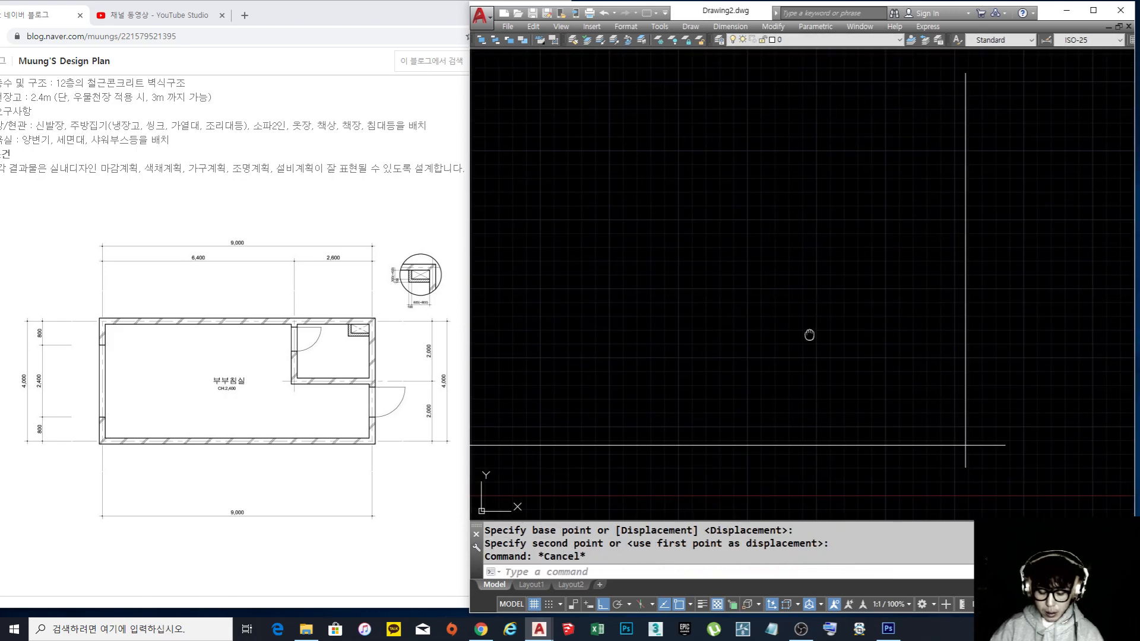
Turn the grid display off and offset the horizontal centre line 4000 upward
{"action": "type", "text": "o"}
{"action": "key", "text": "Return"}
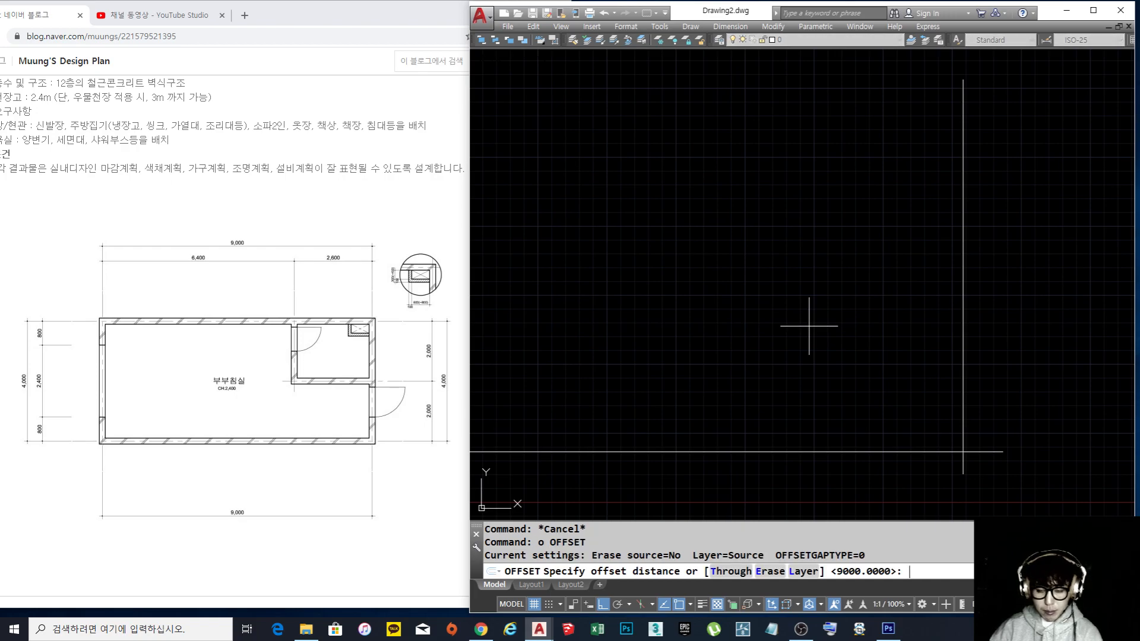
{"action": "key", "text": "F7"}
{"action": "scroll", "coordinate": [809, 326], "scroll_direction": "down", "scroll_amount": 2}
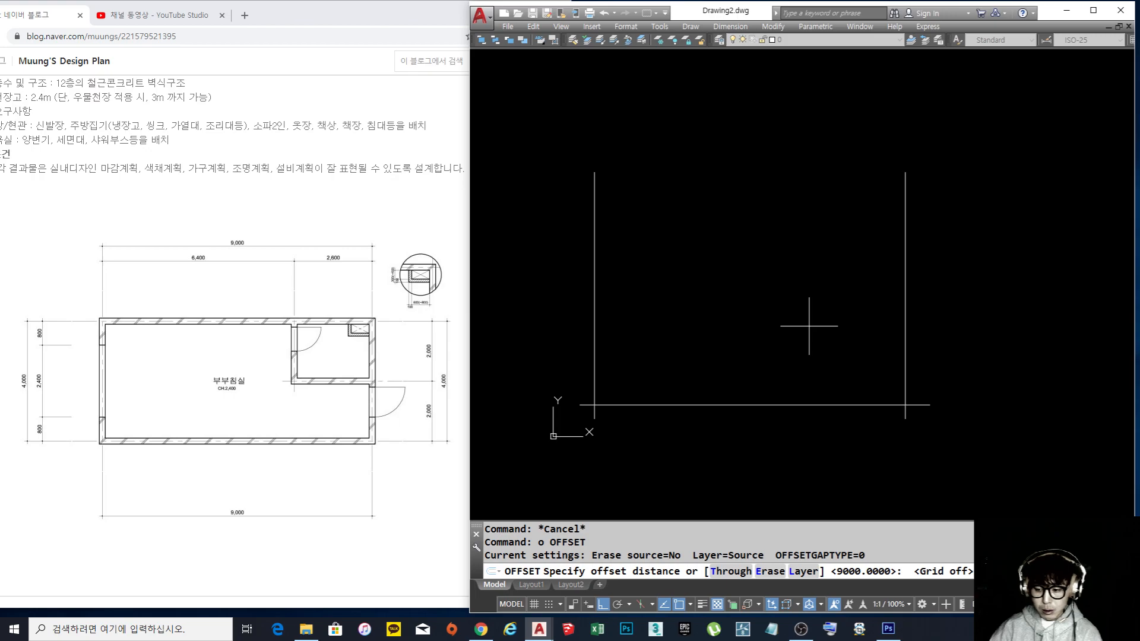
{"action": "type", "text": "4000"}
{"action": "key", "text": "Return"}
{"action": "left_click", "coordinate": [796, 405]}
{"action": "left_click", "coordinate": [799, 356]}
{"action": "key", "text": "Return"}
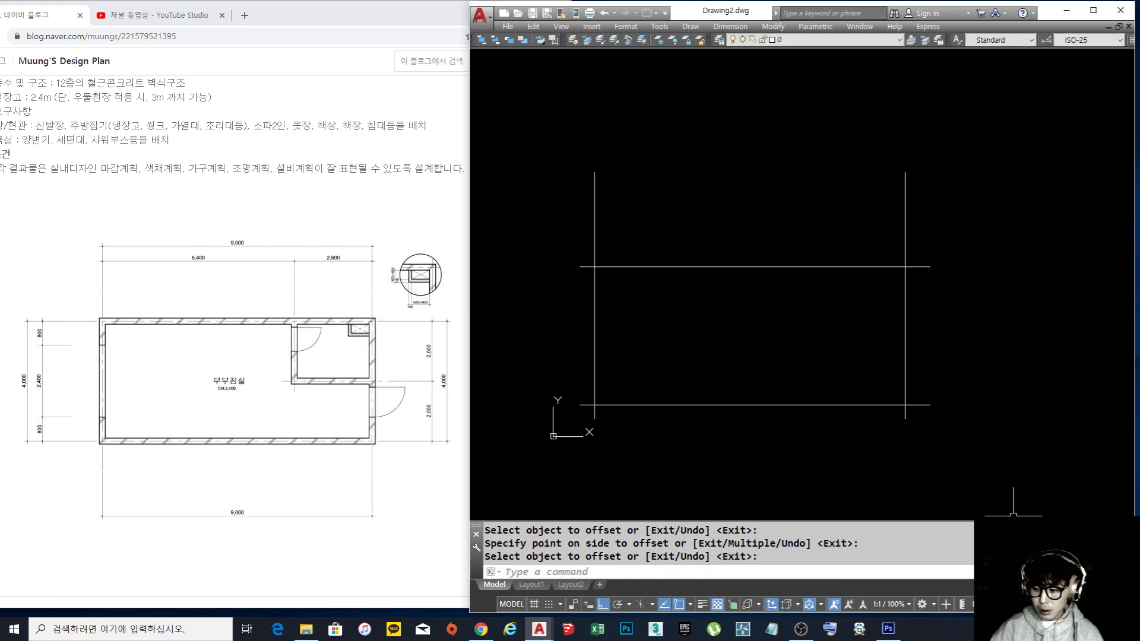
Stretch the upper ends of both vertical centre lines down to just above the upper horizontal line
{"action": "middle_click_drag", "start_coordinate": [739, 333], "coordinate": [745, 356]}
{"action": "type", "text": "s"}
{"action": "key", "text": "Return"}
{"action": "left_click", "coordinate": [962, 224]}
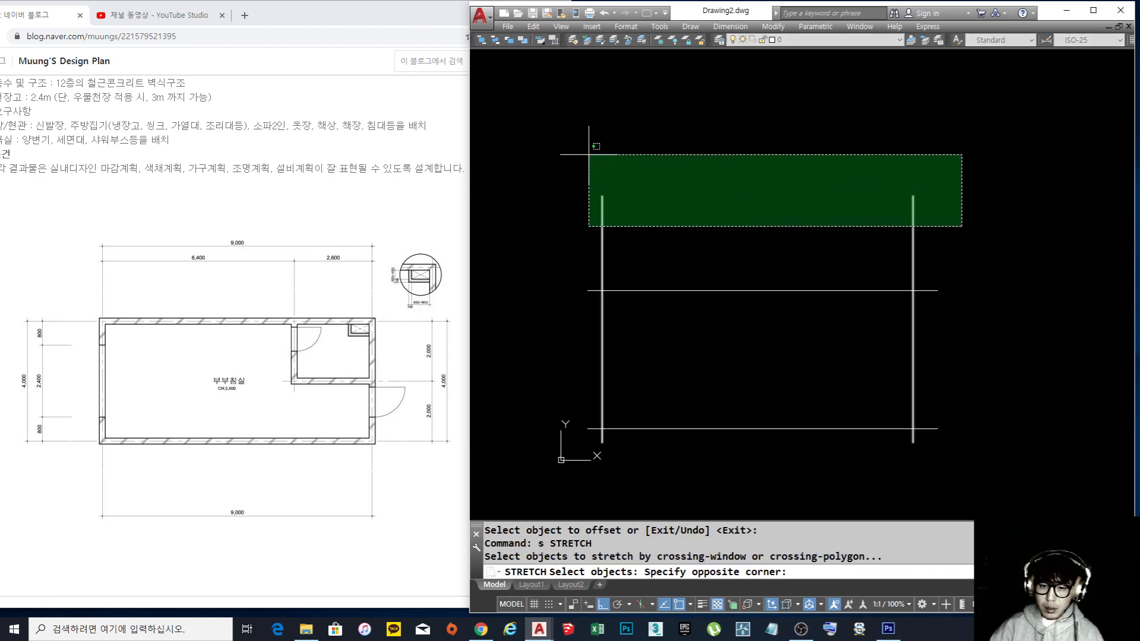
{"action": "left_click", "coordinate": [590, 158]}
{"action": "key", "text": "Return"}
{"action": "left_click", "coordinate": [717, 146]}
{"action": "left_click", "coordinate": [705, 225]}
{"action": "scroll", "coordinate": [662, 339], "scroll_direction": "up", "scroll_amount": 2}
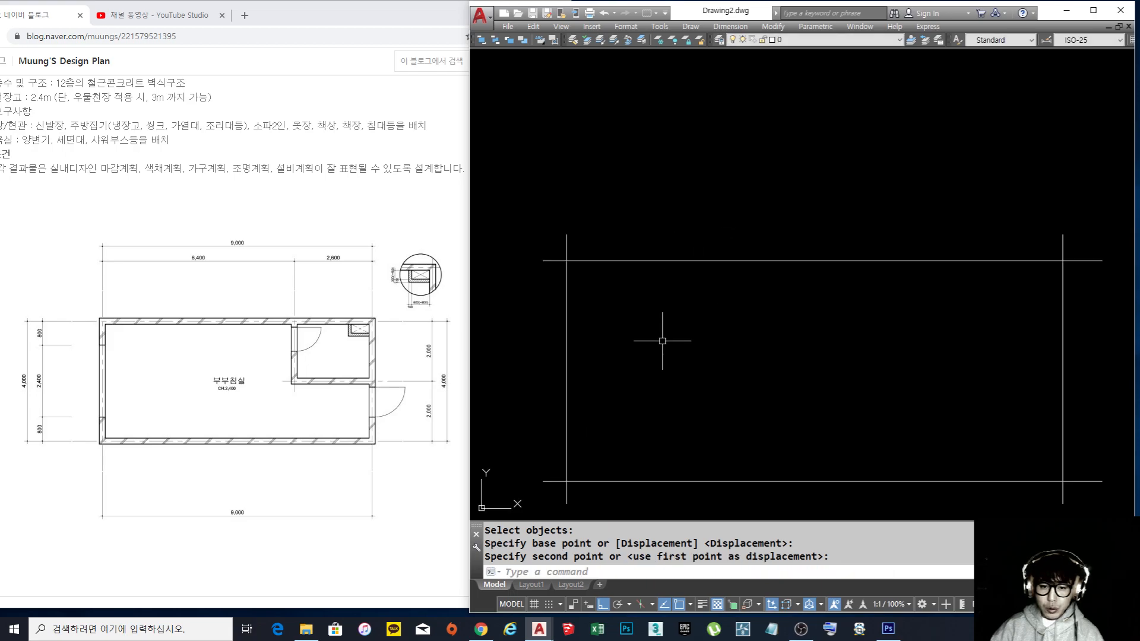
{"action": "middle_click_drag", "start_coordinate": [714, 310], "coordinate": [701, 273]}
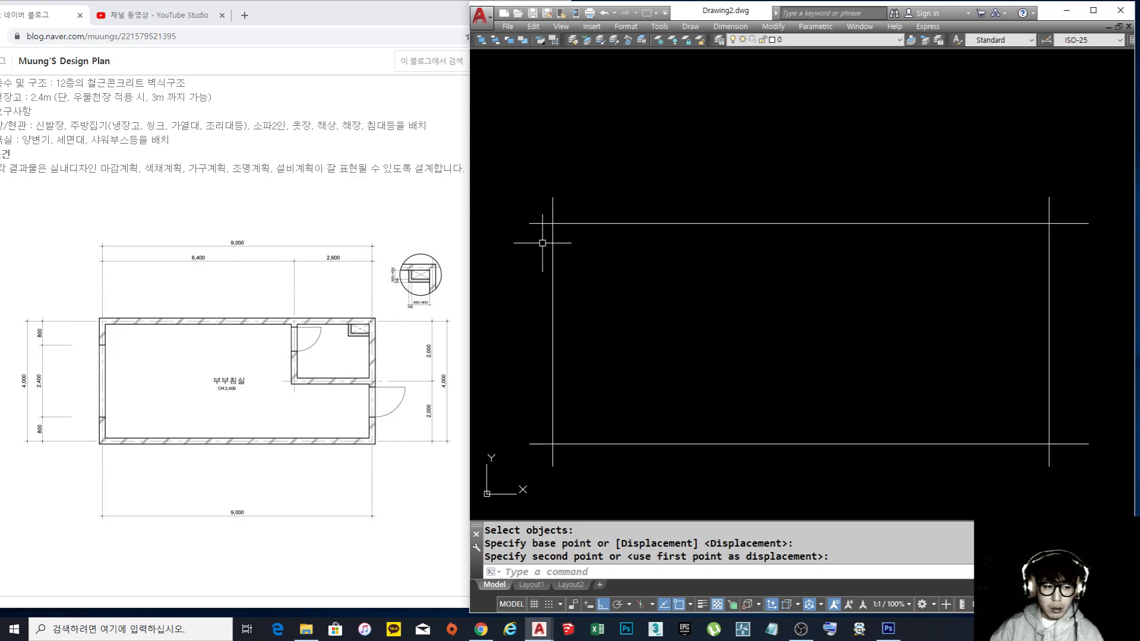
{"action": "type", "text": "o"}
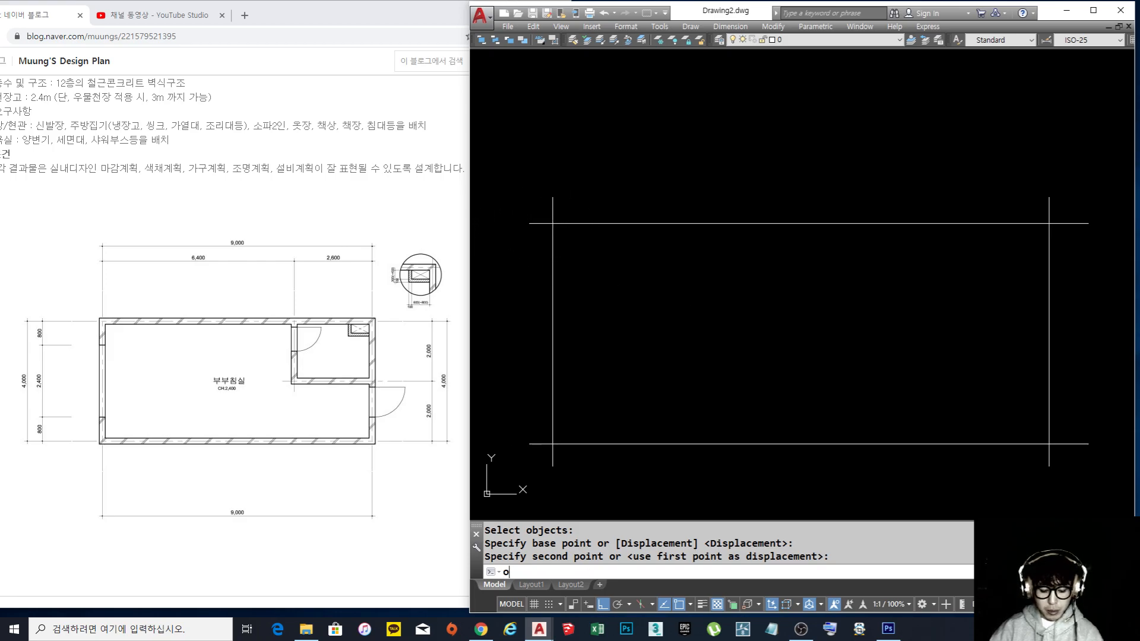
{"action": "key", "text": "Return"}
{"action": "key", "text": "Escape"}
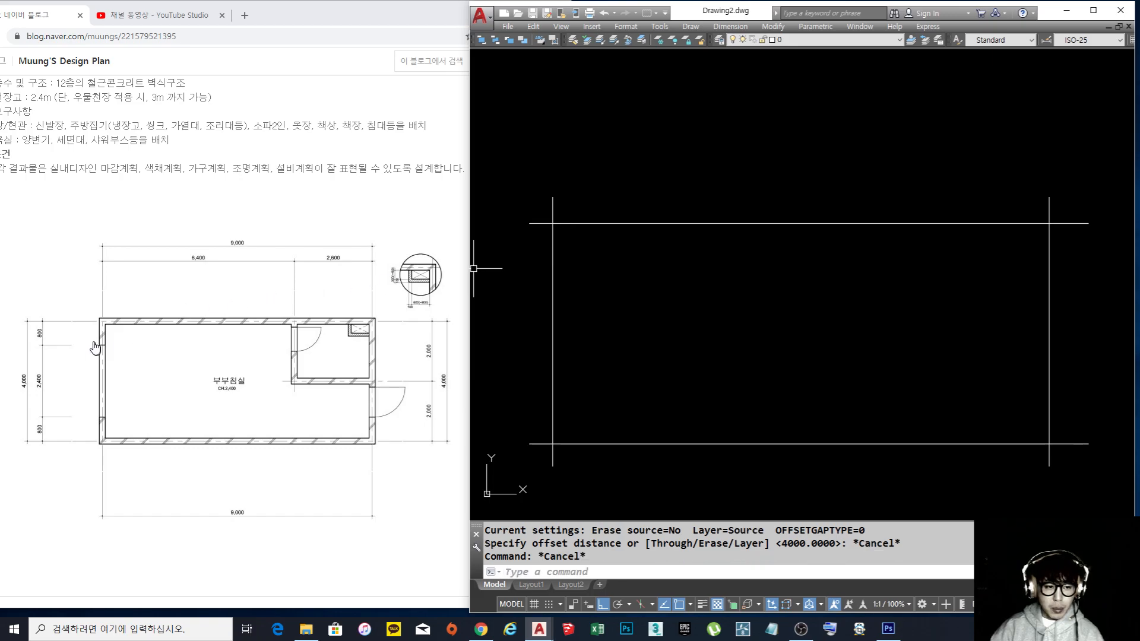
Examine the floor count and structure entry in the blog's design brief, together with the reference floor plan
{"action": "scroll", "coordinate": [181, 392], "scroll_direction": "up", "scroll_amount": 3}
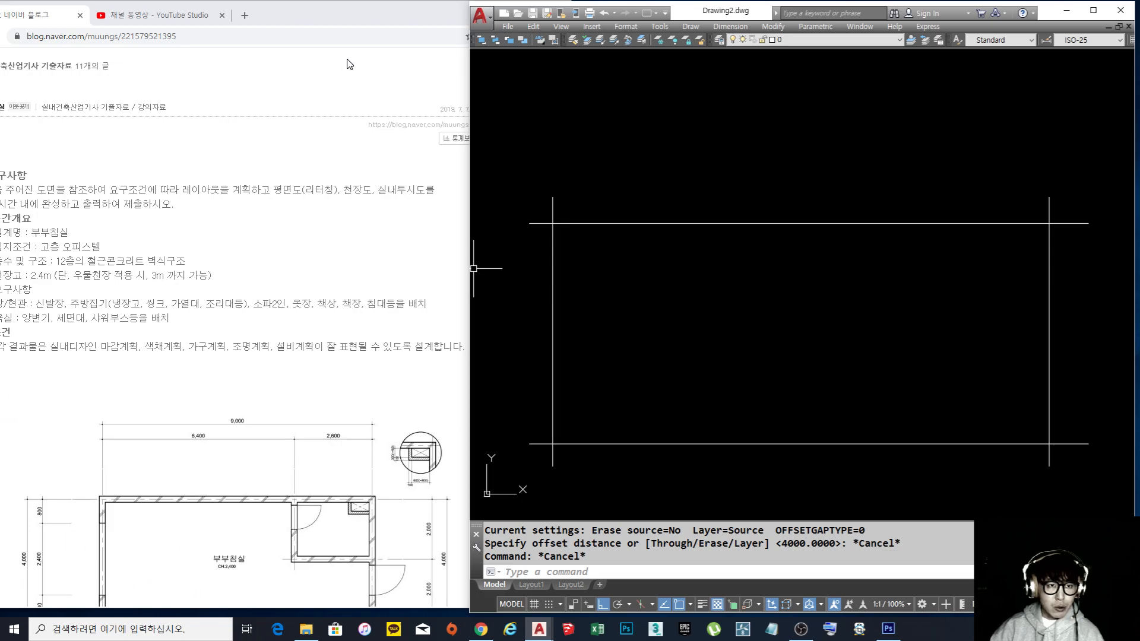
{"action": "left_click_drag", "start_coordinate": [319, 17], "coordinate": [347, 14]}
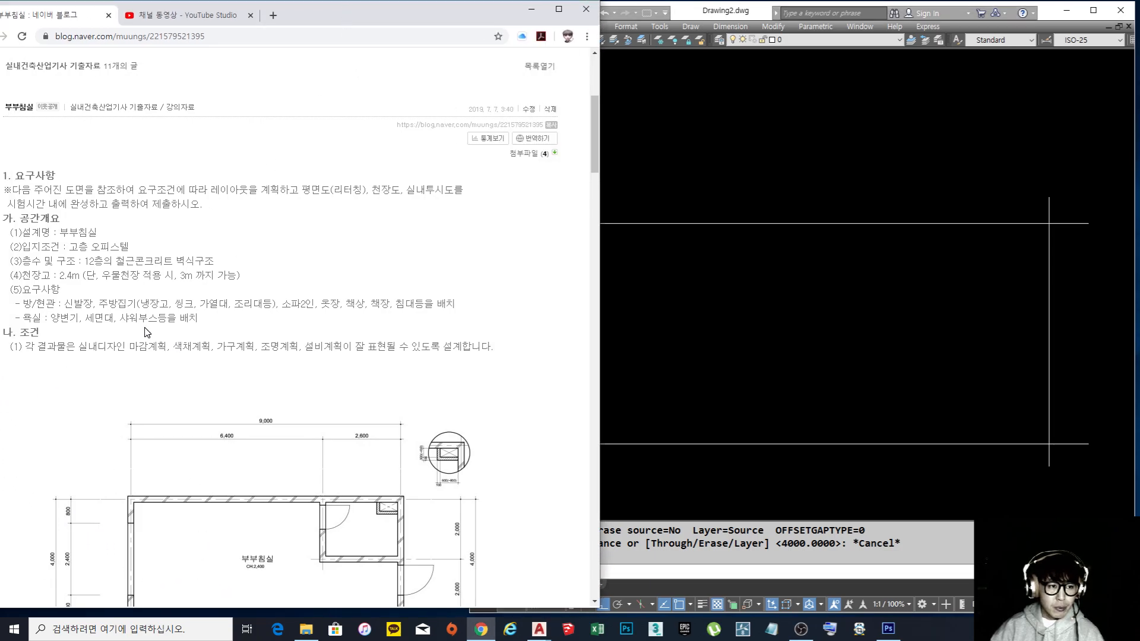
{"action": "left_click_drag", "start_coordinate": [27, 260], "coordinate": [223, 266]}
{"action": "left_click", "coordinate": [84, 261]}
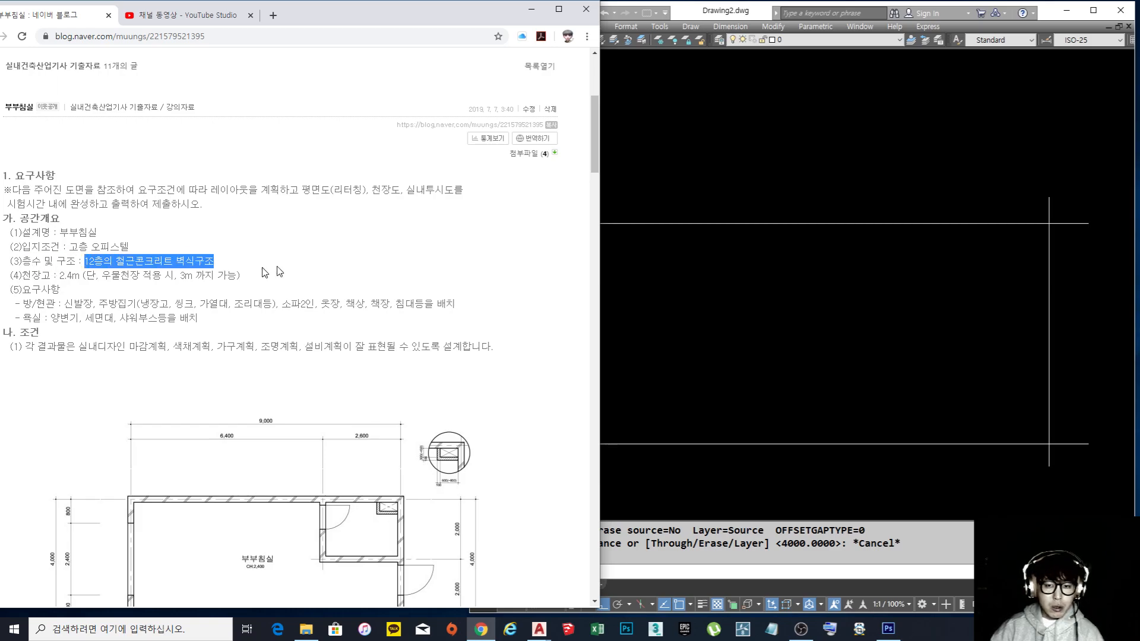
{"action": "left_click", "coordinate": [809, 344]}
{"action": "key", "text": "Escape"}
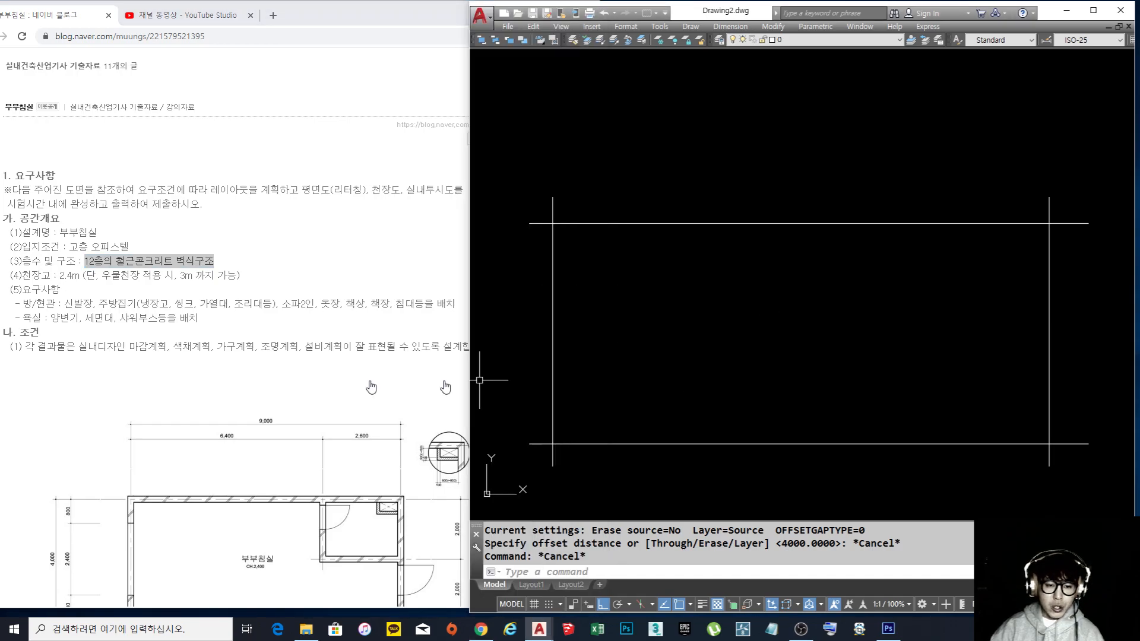
{"action": "scroll", "coordinate": [248, 356], "scroll_direction": "down", "scroll_amount": 2}
{"action": "scroll", "coordinate": [249, 356], "scroll_direction": "down", "scroll_amount": 1}
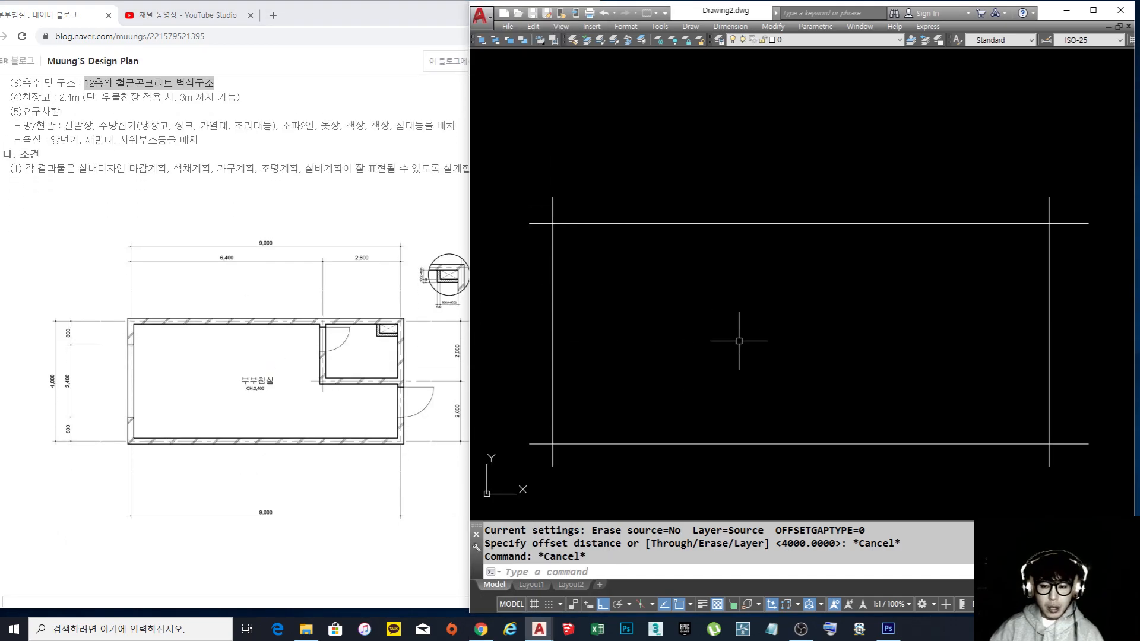
Offset the upper horizontal centre line 100 to both sides to form the top wall faces
{"action": "type", "text": "o"}
{"action": "key", "text": "Return"}
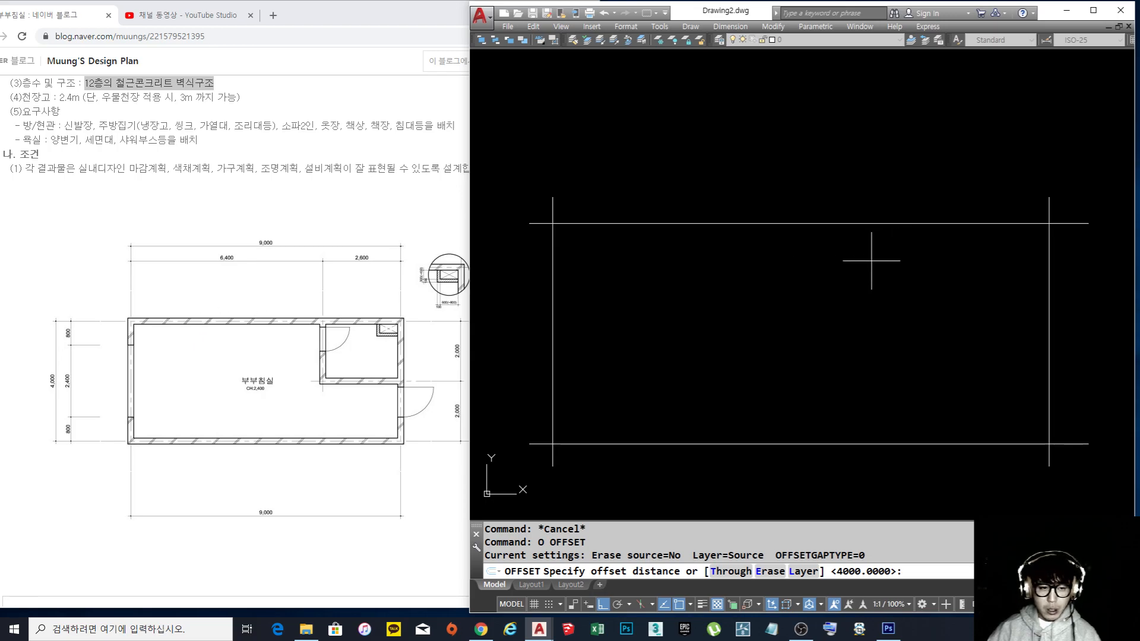
{"action": "type", "text": "00"}
{"action": "key", "text": "Return"}
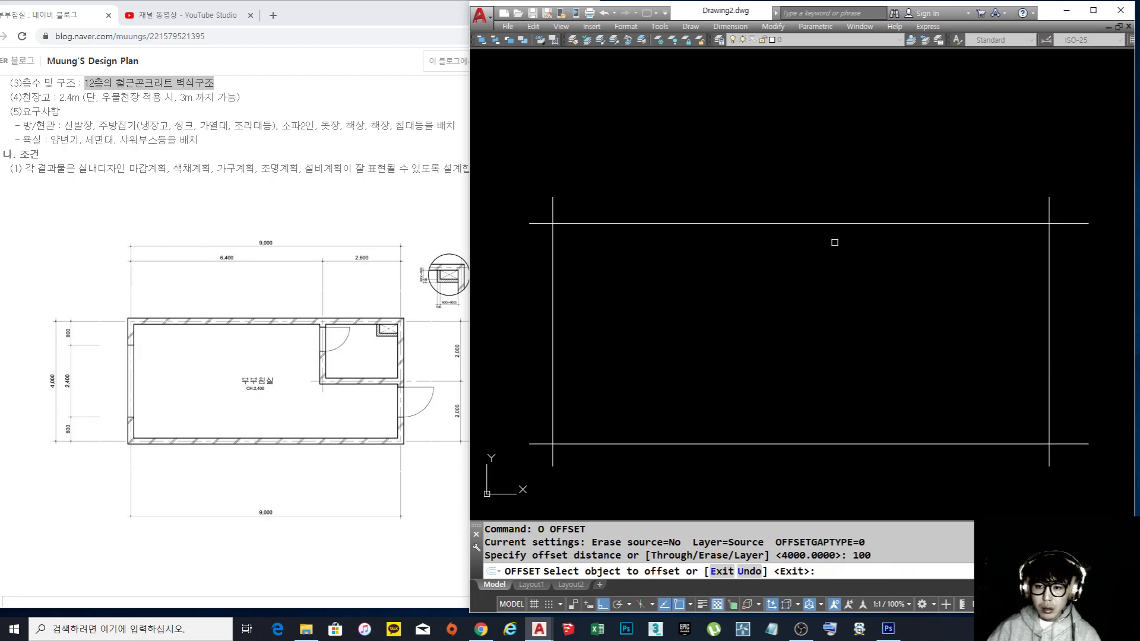
{"action": "left_click", "coordinate": [825, 224]}
{"action": "left_click", "coordinate": [825, 204]}
{"action": "left_click", "coordinate": [818, 223]}
{"action": "left_click", "coordinate": [816, 237]}
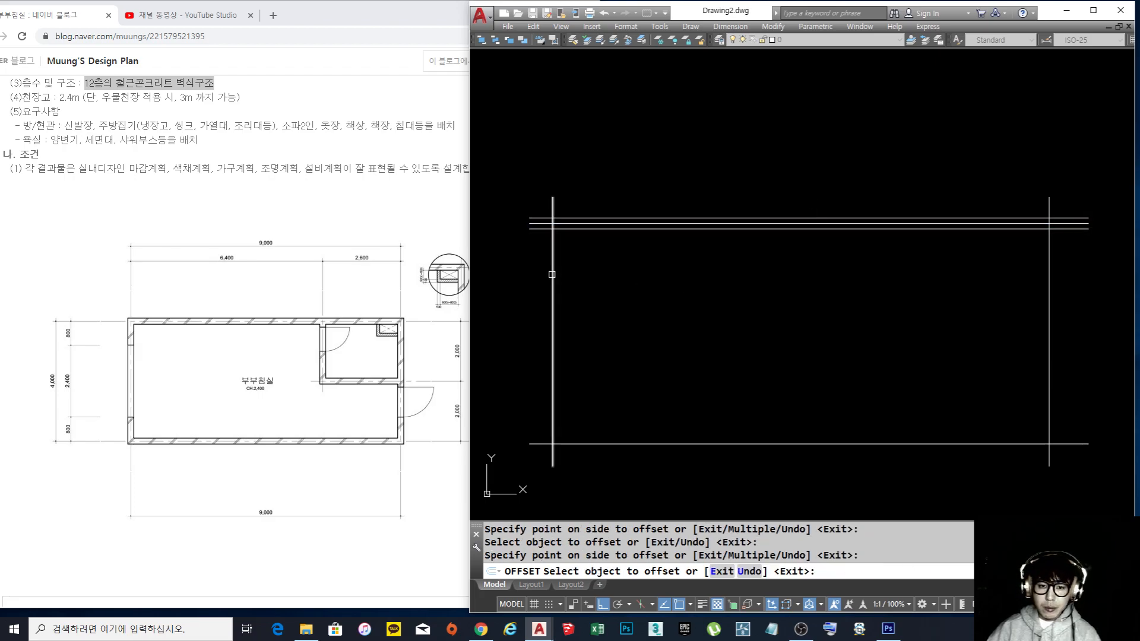
Offset the left vertical and the lower horizontal centre lines 100 to both sides
{"action": "left_click", "coordinate": [554, 259]}
{"action": "left_click", "coordinate": [547, 266]}
{"action": "left_click", "coordinate": [553, 264]}
{"action": "left_click", "coordinate": [570, 356]}
{"action": "left_click", "coordinate": [601, 442]}
{"action": "left_click", "coordinate": [594, 392]}
{"action": "left_click", "coordinate": [601, 443]}
{"action": "left_click", "coordinate": [1106, 469]}
Offset the right vertical centre line 100 to both sides and finish the offsetting
{"action": "left_click", "coordinate": [1050, 320]}
{"action": "left_click", "coordinate": [1060, 323]}
{"action": "left_click", "coordinate": [1048, 325]}
{"action": "left_click", "coordinate": [990, 324]}
{"action": "key", "text": "Return"}
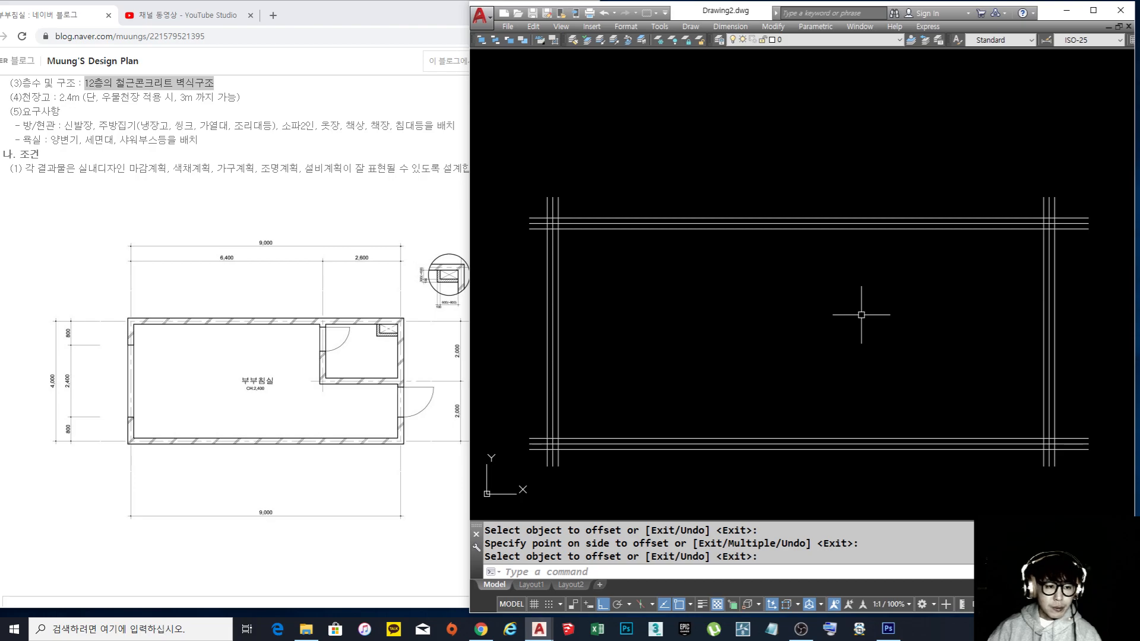
{"action": "middle_click_drag", "start_coordinate": [620, 263], "coordinate": [631, 260]}
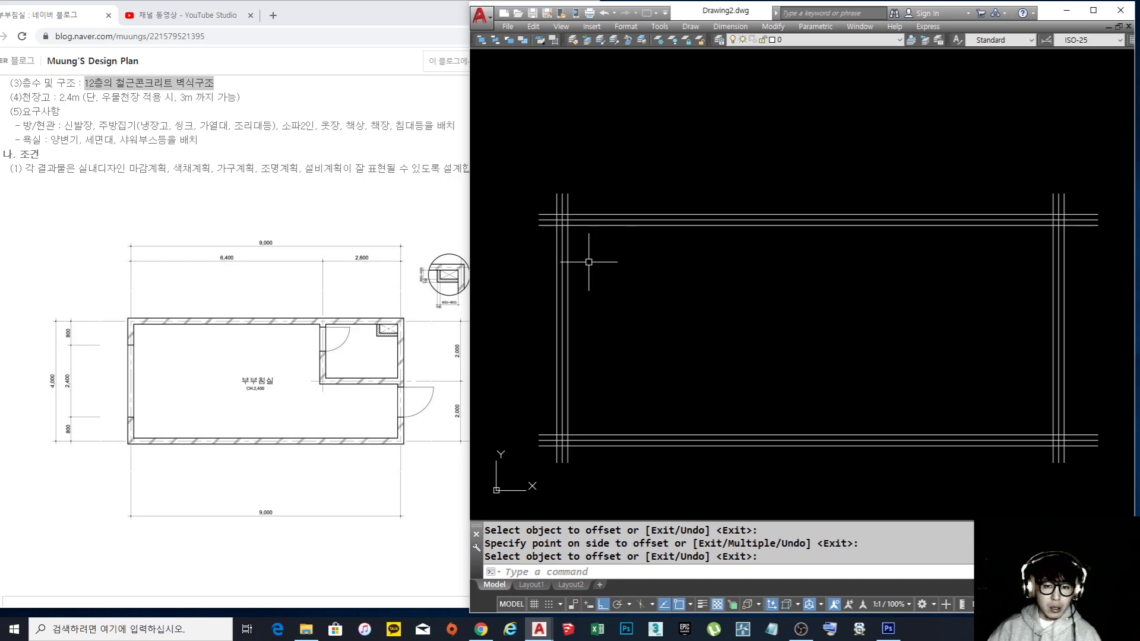
{"action": "scroll", "coordinate": [561, 255], "scroll_direction": "up", "scroll_amount": 4}
{"action": "key", "text": "Return"}
{"action": "left_click", "coordinate": [543, 271]}
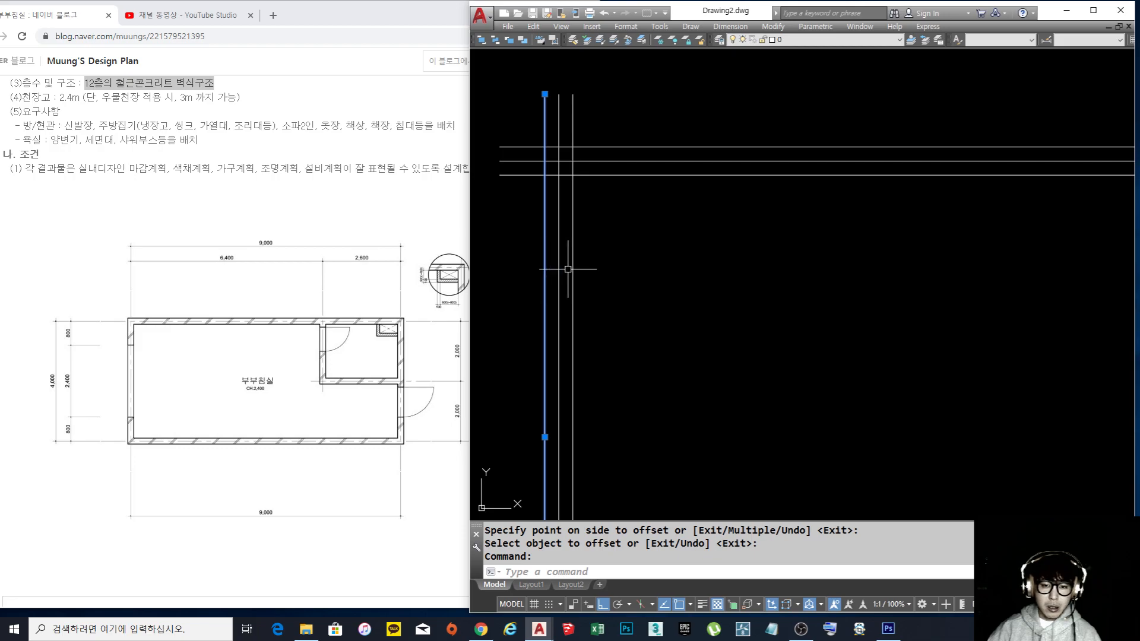
{"action": "left_click", "coordinate": [573, 270]}
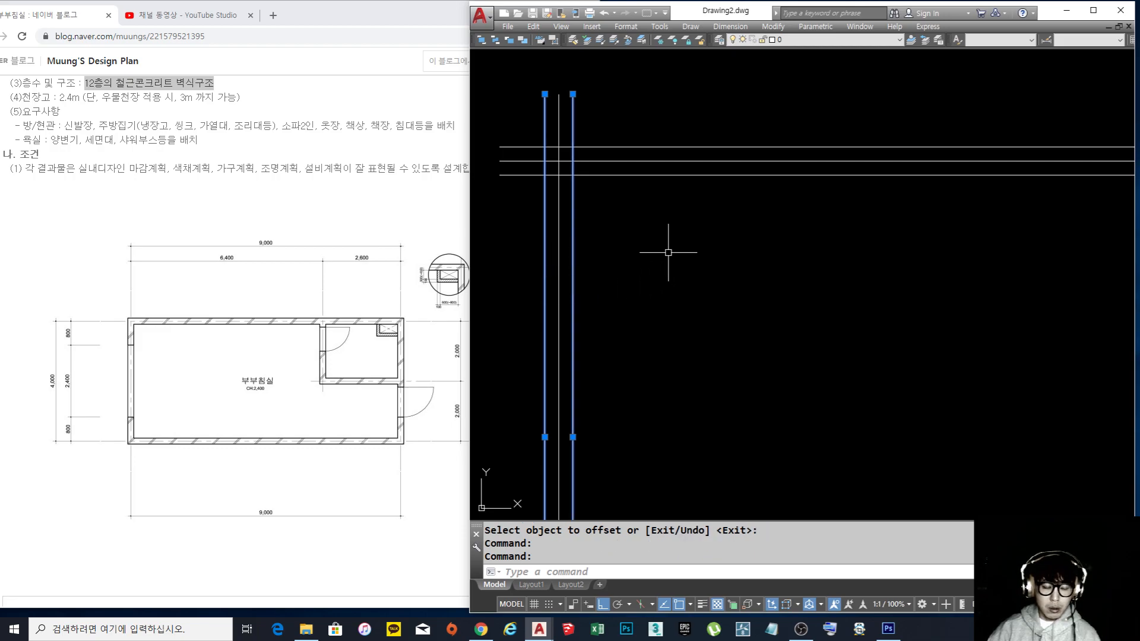
{"action": "key", "text": "Escape"}
{"action": "key", "text": "Escape"}
{"action": "key", "text": "Escape"}
Trim the inner wall lines against each other at the upper-left corner of the room
{"action": "middle_click_drag", "start_coordinate": [631, 237], "coordinate": [666, 275]}
{"action": "type", "text": "tr"}
{"action": "key", "text": "Return"}
{"action": "scroll", "coordinate": [596, 199], "scroll_direction": "up", "scroll_amount": 5}
{"action": "left_click", "coordinate": [657, 301]}
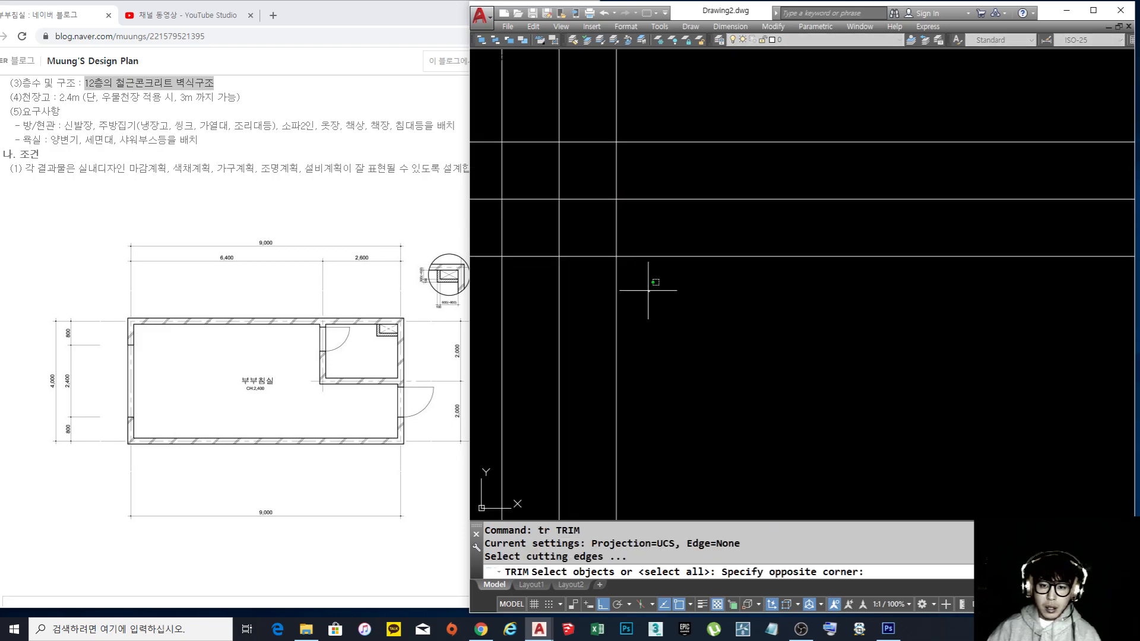
{"action": "left_click", "coordinate": [649, 225]}
{"action": "key", "text": "Return"}
{"action": "left_click", "coordinate": [629, 225]}
{"action": "left_click", "coordinate": [603, 235]}
{"action": "left_click", "coordinate": [597, 277]}
{"action": "left_click", "coordinate": [588, 239]}
{"action": "middle_click_drag", "start_coordinate": [587, 239], "coordinate": [638, 269]}
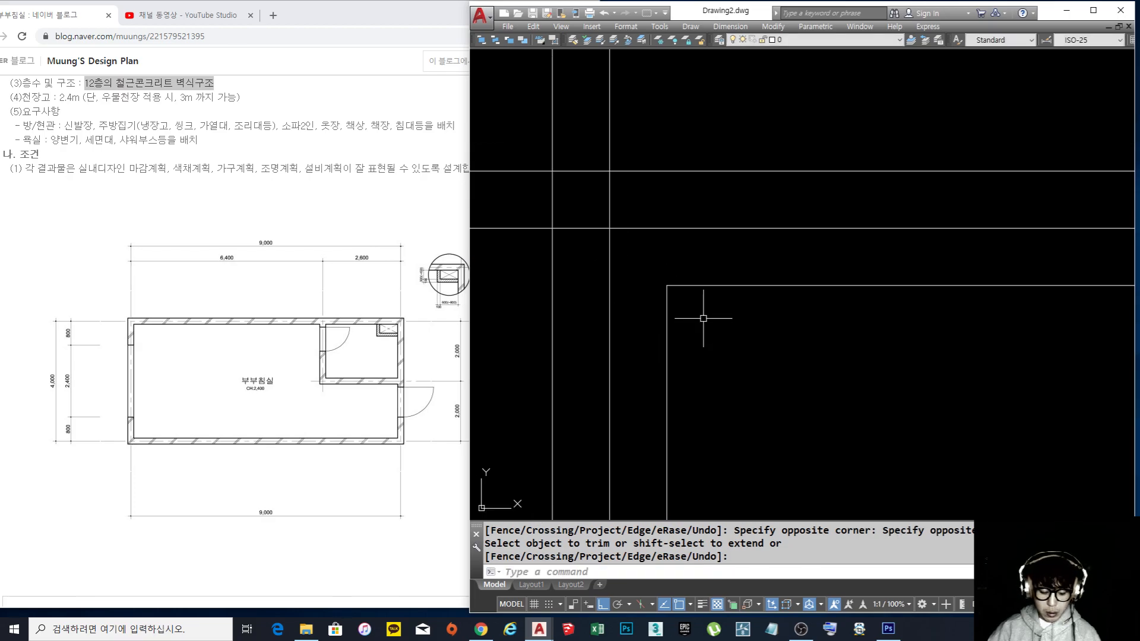
{"action": "key", "text": "Return"}
Fillet the outer wall lines at the upper-left corner with radius 0
{"action": "type", "text": "f"}
{"action": "key", "text": "Return"}
{"action": "type", "text": "r"}
{"action": "key", "text": "Return"}
{"action": "key", "text": "Return"}
{"action": "left_click", "coordinate": [552, 187]}
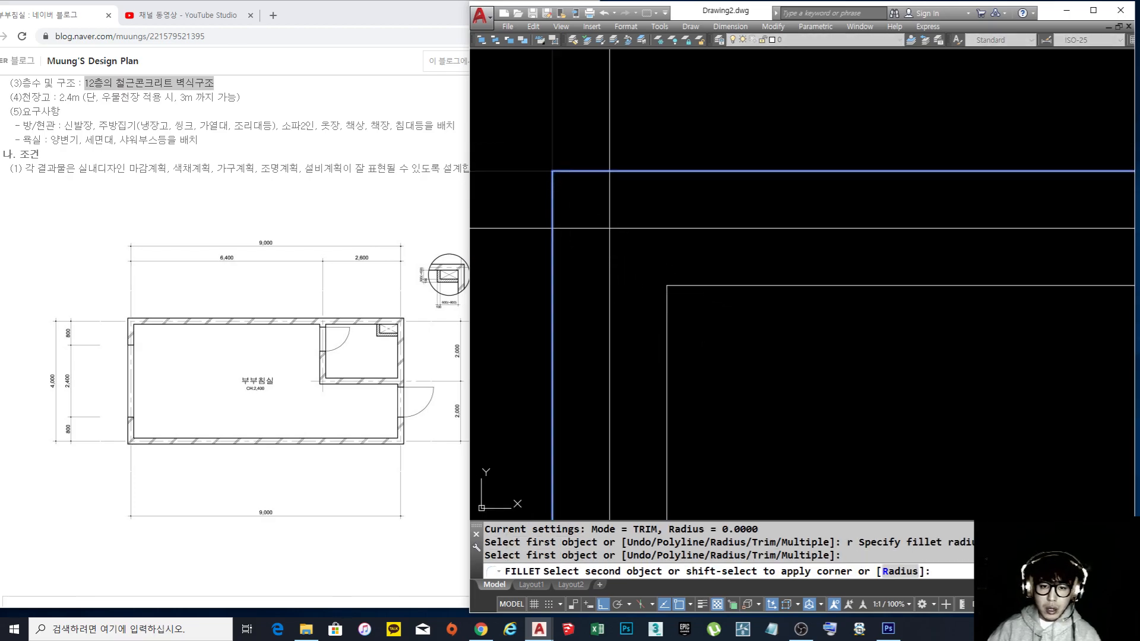
{"action": "left_click", "coordinate": [570, 171]}
Fillet the inner and outer wall lines at the lower-left corner with radius 0
{"action": "scroll", "coordinate": [551, 179], "scroll_direction": "down", "scroll_amount": 5}
{"action": "middle_click_drag", "start_coordinate": [556, 177], "coordinate": [601, 352]}
{"action": "scroll", "coordinate": [601, 352], "scroll_direction": "up", "scroll_amount": 4}
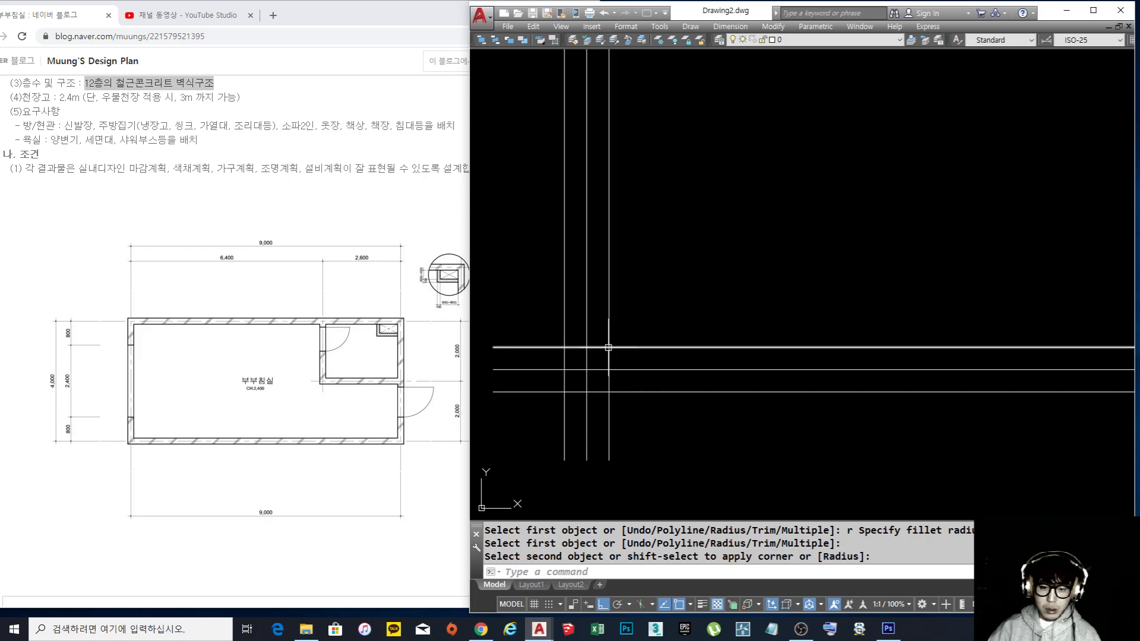
{"action": "key", "text": "Return"}
{"action": "left_click", "coordinate": [621, 348]}
{"action": "left_click", "coordinate": [608, 324]}
{"action": "key", "text": "Return"}
{"action": "left_click", "coordinate": [572, 392]}
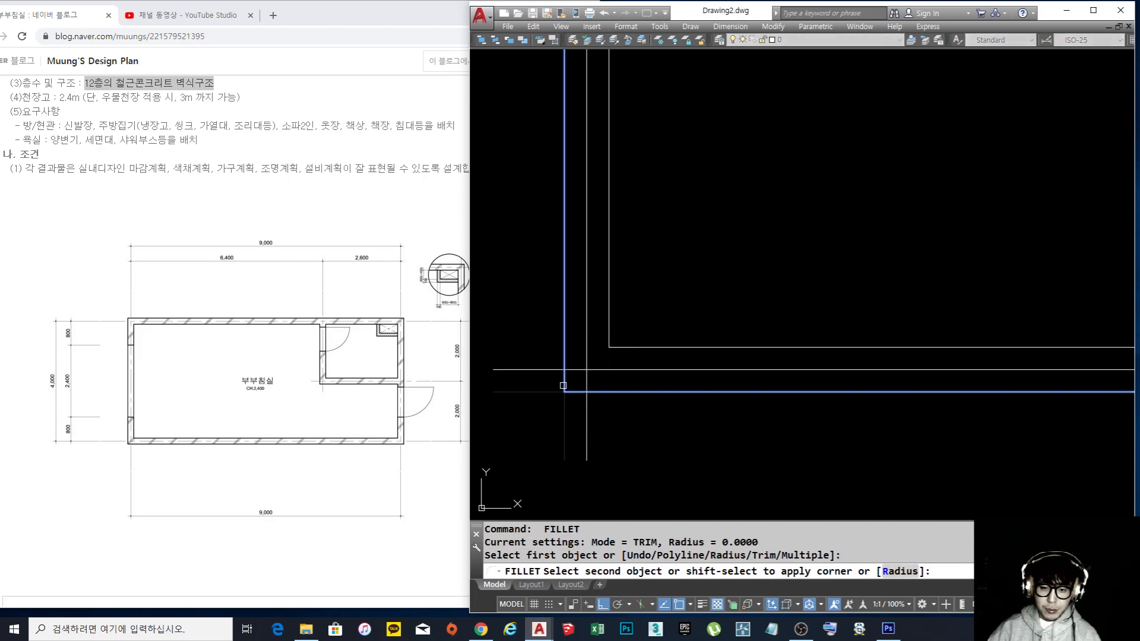
{"action": "left_click", "coordinate": [564, 422]}
Fillet the inner and outer wall lines at the upper-right corner with radius 0
{"action": "scroll", "coordinate": [564, 421], "scroll_direction": "down", "scroll_amount": 5}
{"action": "scroll", "coordinate": [725, 304], "scroll_direction": "up", "scroll_amount": 5}
{"action": "scroll", "coordinate": [725, 304], "scroll_direction": "up", "scroll_amount": 3}
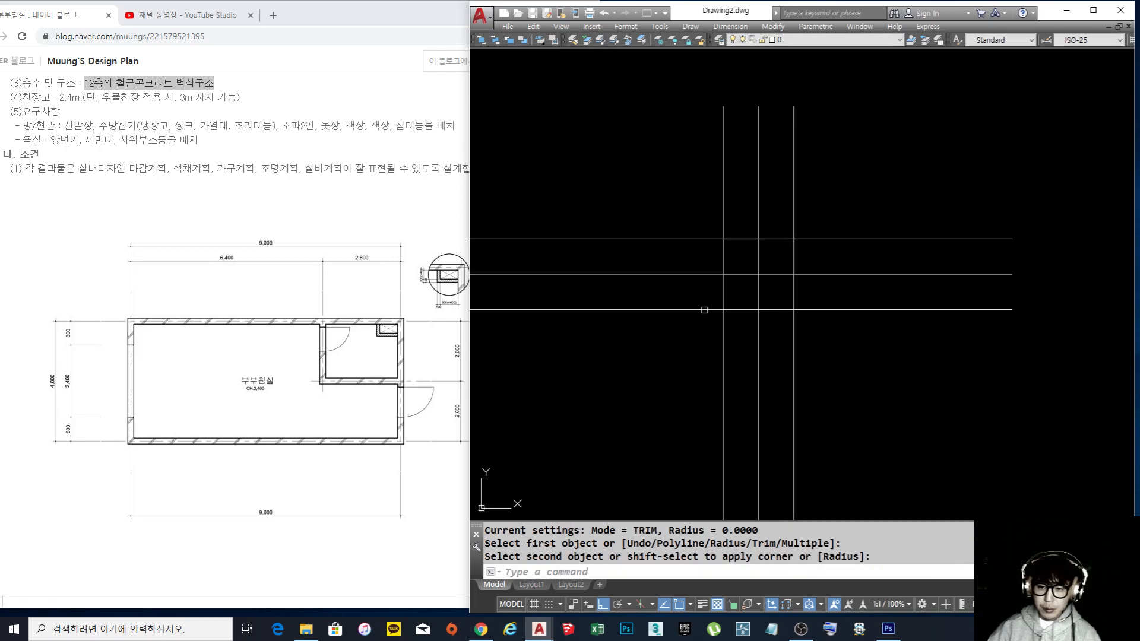
{"action": "key", "text": "Return"}
{"action": "key", "text": "Escape"}
{"action": "key", "text": "Return"}
{"action": "left_click", "coordinate": [784, 239]}
{"action": "left_click", "coordinate": [794, 257]}
Fillet the inner and outer wall lines at the lower-right corner with radius 0
{"action": "scroll", "coordinate": [814, 288], "scroll_direction": "down", "scroll_amount": 5}
{"action": "scroll", "coordinate": [790, 373], "scroll_direction": "up", "scroll_amount": 8}
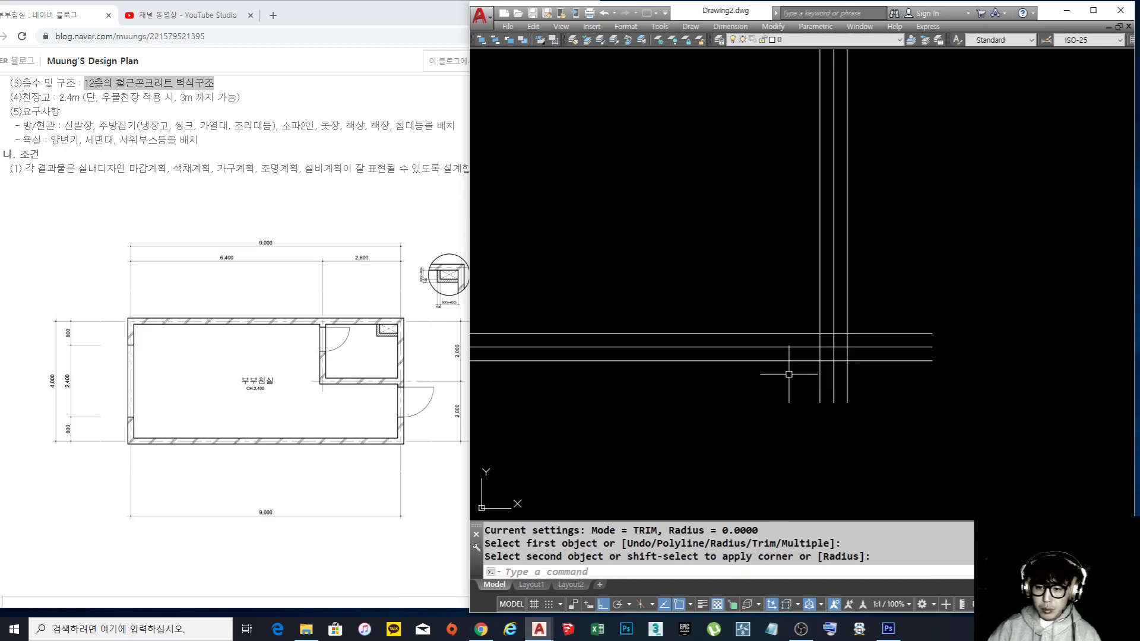
{"action": "key", "text": "space"}
{"action": "left_click", "coordinate": [824, 309]}
{"action": "left_click", "coordinate": [838, 290]}
{"action": "key", "text": "space"}
{"action": "left_click", "coordinate": [831, 353]}
{"action": "left_click", "coordinate": [882, 386]}
{"action": "scroll", "coordinate": [915, 417], "scroll_direction": "down", "scroll_amount": 5}
{"action": "scroll", "coordinate": [873, 356], "scroll_direction": "down", "scroll_amount": 3}
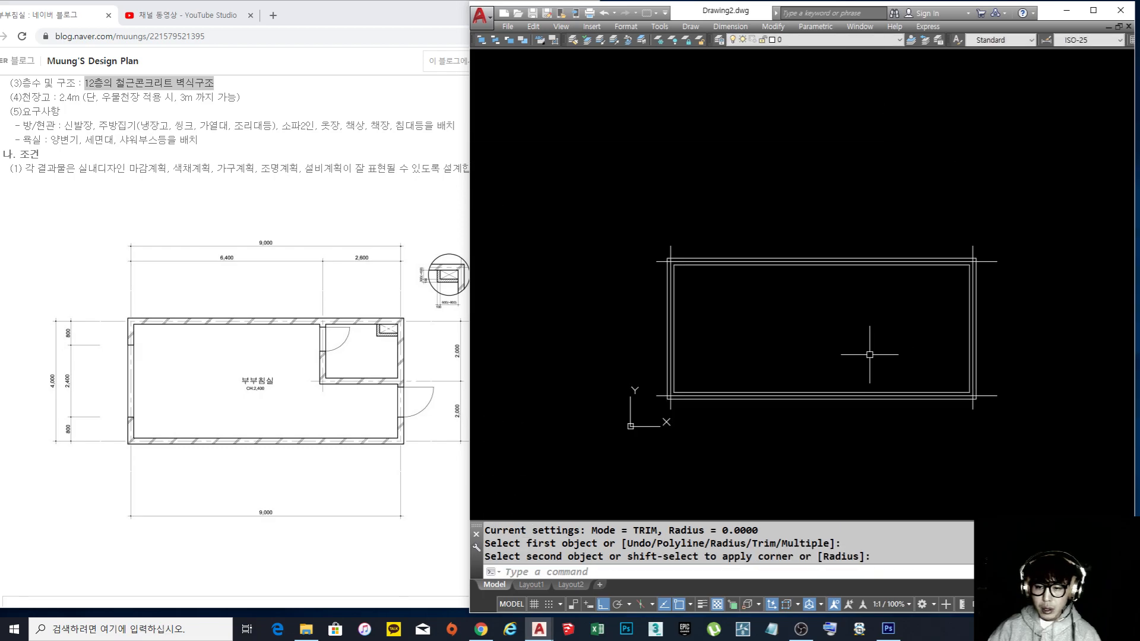
Offset the right wall's centre line 2600 to the left for the vertical partition's centre line
{"action": "scroll", "coordinate": [822, 356], "scroll_direction": "up", "scroll_amount": 3}
{"action": "middle_click_drag", "start_coordinate": [796, 349], "coordinate": [813, 369]}
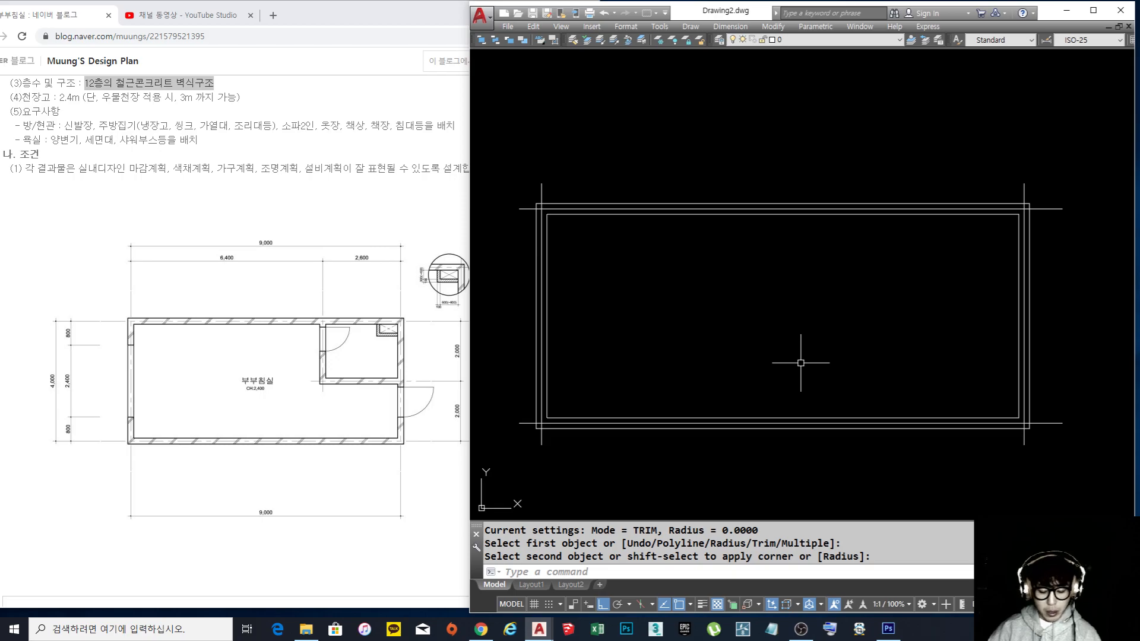
{"action": "middle_click_drag", "start_coordinate": [942, 345], "coordinate": [922, 345]}
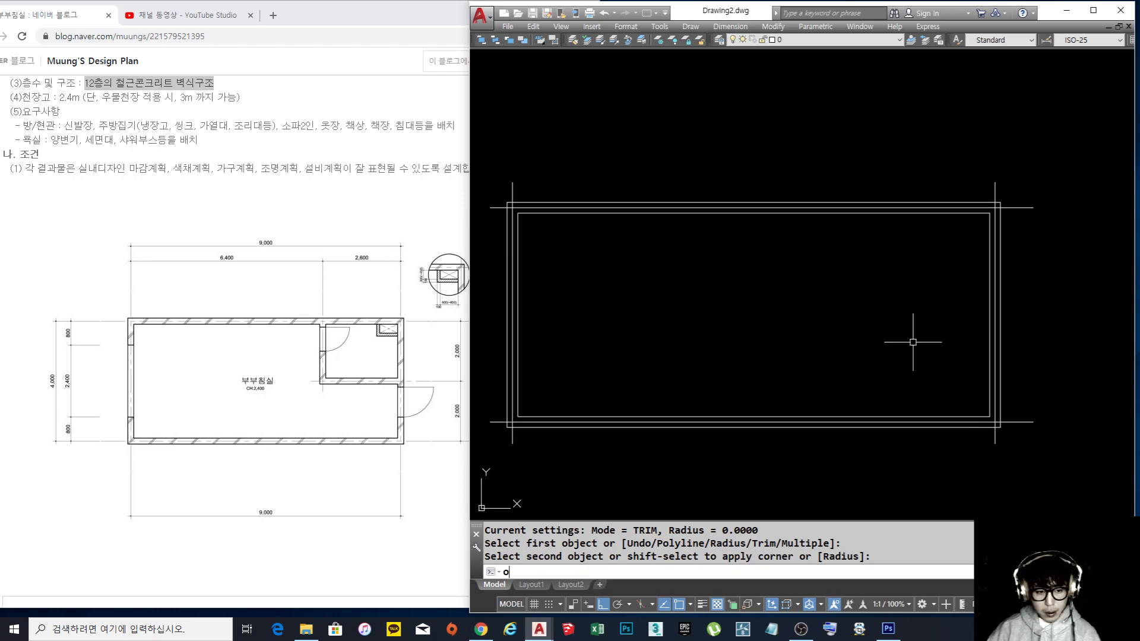
{"action": "key", "text": "Return"}
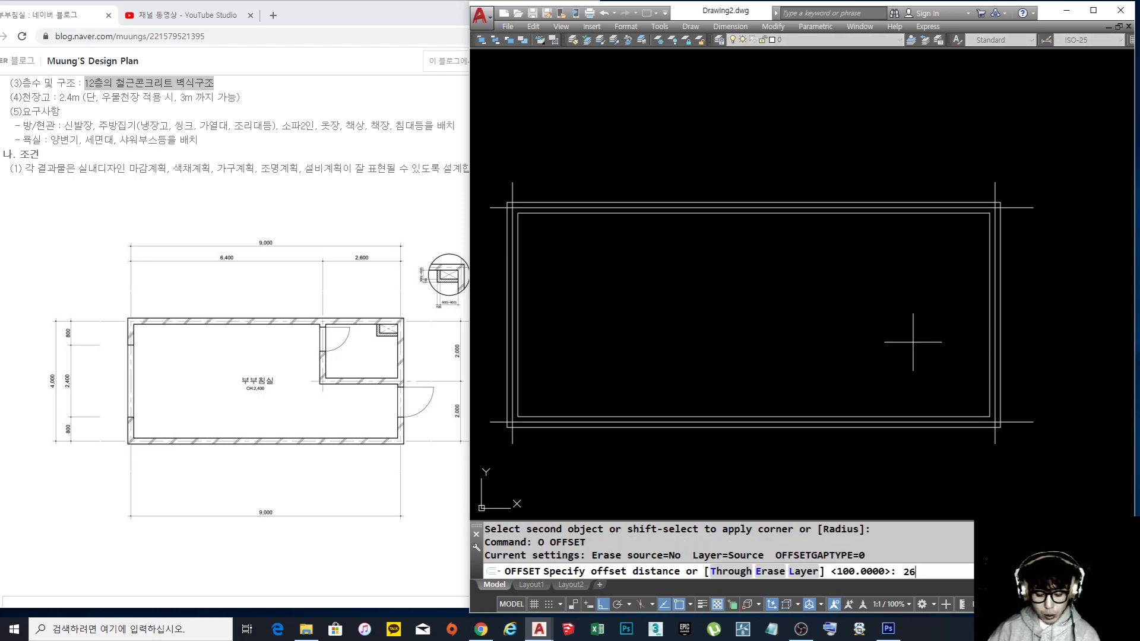
{"action": "key", "text": "Return"}
{"action": "left_click", "coordinate": [996, 187]}
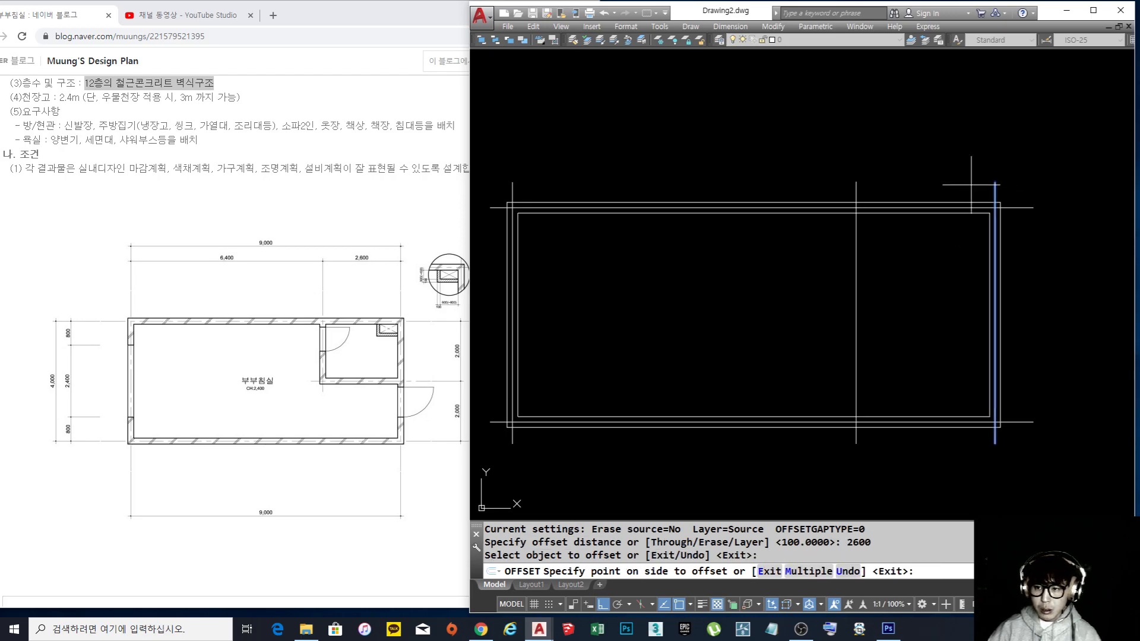
{"action": "left_click", "coordinate": [962, 181]}
{"action": "key", "text": "Return"}
Offset the top wall's centre line 2000 downward for the horizontal partition's centre line
{"action": "middle_click_drag", "start_coordinate": [956, 229], "coordinate": [869, 222]}
{"action": "key", "text": "Return"}
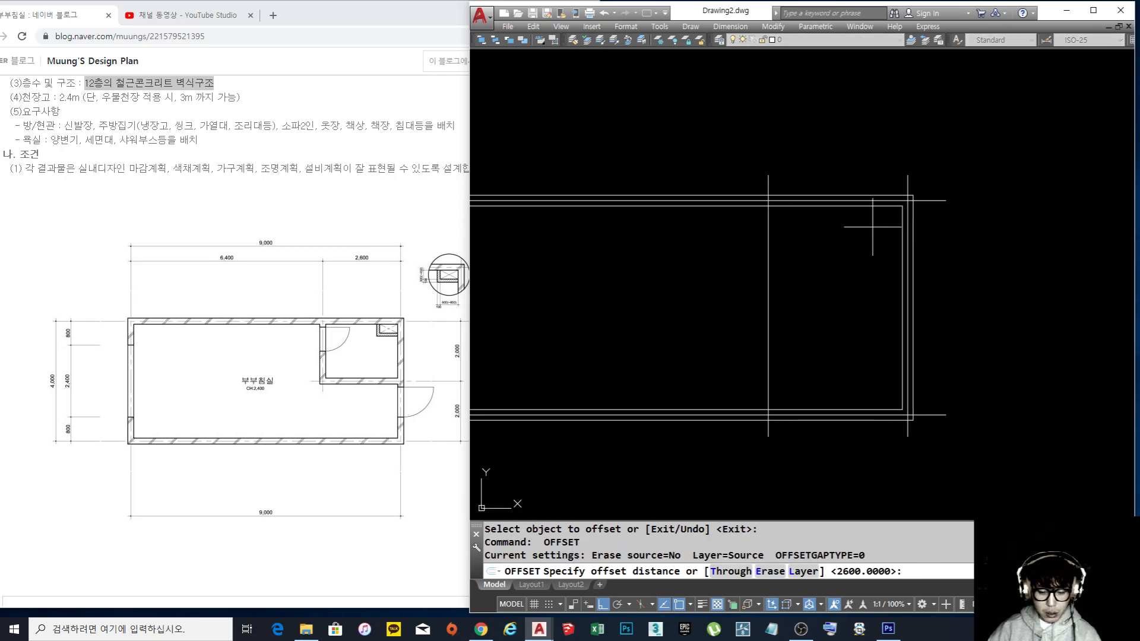
{"action": "type", "text": "2000"}
{"action": "key", "text": "Return"}
{"action": "left_click", "coordinate": [934, 200]}
{"action": "left_click", "coordinate": [854, 292]}
{"action": "key", "text": "Return"}
Offset both partition centre lines 100 to each side to form the 200-thick partition faces
{"action": "middle_click_drag", "start_coordinate": [793, 298], "coordinate": [784, 313]}
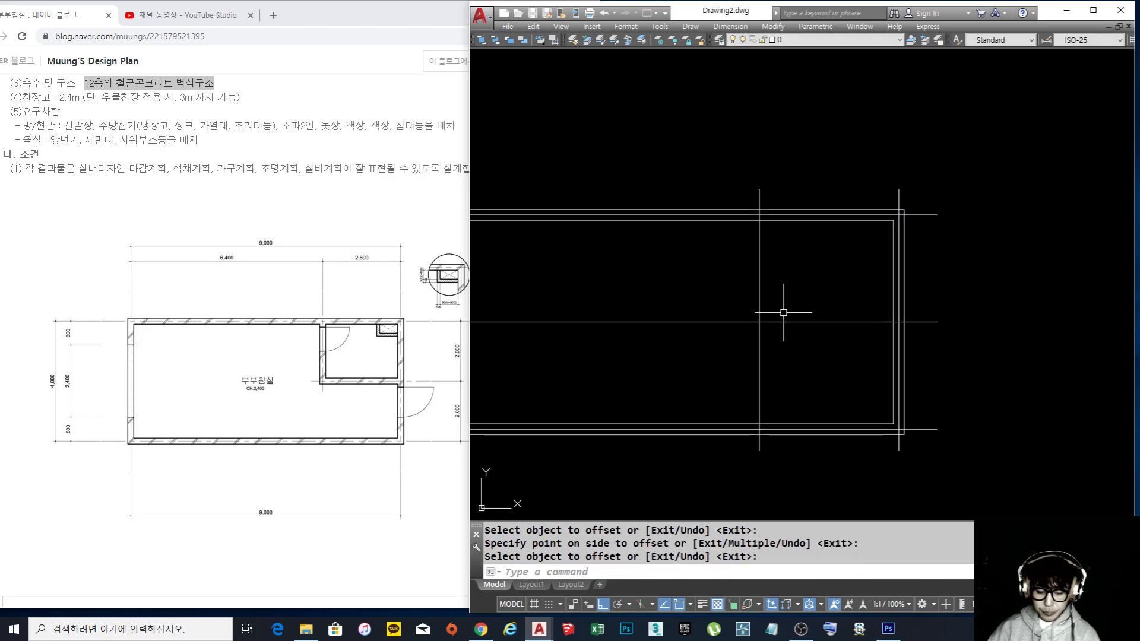
{"action": "type", "text": "o"}
{"action": "key", "text": "Return"}
{"action": "type", "text": "100"}
{"action": "key", "text": "Return"}
{"action": "scroll", "coordinate": [778, 284], "scroll_direction": "up", "scroll_amount": 3}
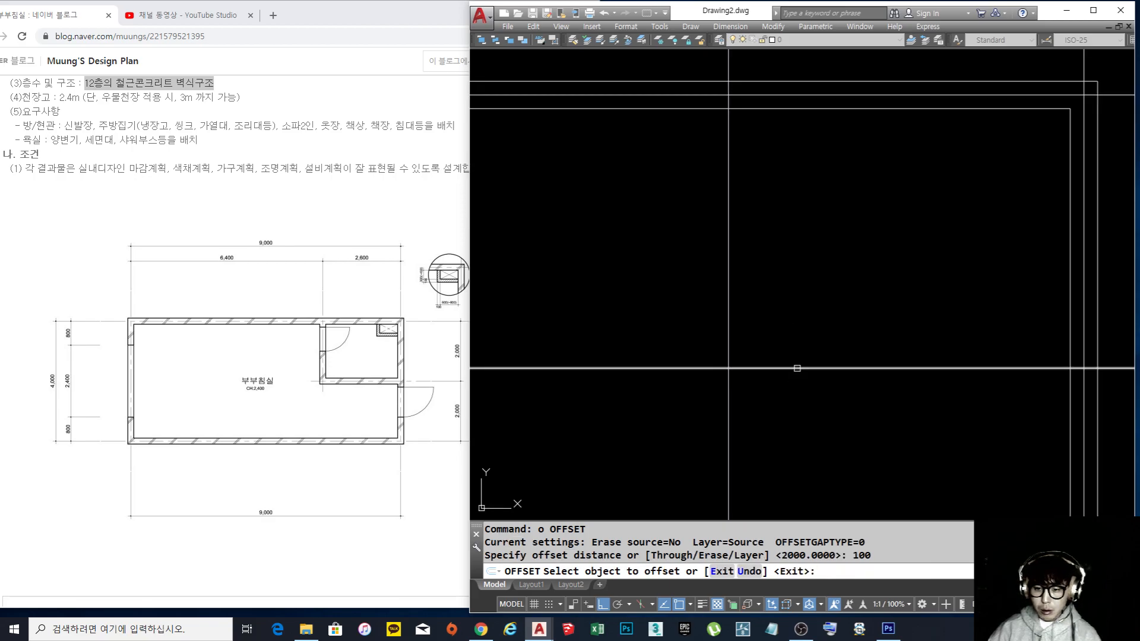
{"action": "left_click", "coordinate": [796, 367]}
{"action": "left_click", "coordinate": [798, 354]}
{"action": "left_click", "coordinate": [797, 369]}
{"action": "left_click", "coordinate": [784, 388]}
{"action": "left_click", "coordinate": [729, 310]}
{"action": "left_click", "coordinate": [760, 310]}
{"action": "left_click", "coordinate": [729, 310]}
{"action": "left_click", "coordinate": [676, 310]}
{"action": "key", "text": "Return"}
Trim the overshooting partition face lines at the inner corner where the two partitions meet
{"action": "type", "text": "tr"}
{"action": "key", "text": "Return"}
{"action": "scroll", "coordinate": [757, 363], "scroll_direction": "up", "scroll_amount": 5}
{"action": "left_click", "coordinate": [840, 370]}
{"action": "left_click", "coordinate": [823, 353]}
{"action": "key", "text": "Return"}
{"action": "left_click", "coordinate": [847, 393]}
{"action": "double_click", "coordinate": [812, 378]}
{"action": "left_click", "coordinate": [795, 350]}
{"action": "key", "text": "Return"}
Trim the overshooting partition face lines at the outer corner of the partition junction
{"action": "key", "text": "Return"}
{"action": "left_click", "coordinate": [734, 485]}
{"action": "left_click", "coordinate": [681, 452]}
{"action": "key", "text": "Return"}
{"action": "left_click", "coordinate": [721, 489]}
{"action": "left_click", "coordinate": [704, 496]}
{"action": "left_click", "coordinate": [694, 479]}
{"action": "left_click", "coordinate": [664, 438]}
{"action": "key", "text": "Return"}
Trim the vertical partition's face lines back to the top wall's inner line
{"action": "scroll", "coordinate": [720, 363], "scroll_direction": "down", "scroll_amount": 5}
{"action": "middle_click_drag", "start_coordinate": [749, 361], "coordinate": [738, 396]}
{"action": "scroll", "coordinate": [705, 295], "scroll_direction": "up", "scroll_amount": 2}
{"action": "scroll", "coordinate": [705, 295], "scroll_direction": "up", "scroll_amount": 2}
{"action": "type", "text": "tr"}
{"action": "key", "text": "Return"}
{"action": "left_click", "coordinate": [729, 331]}
{"action": "left_click", "coordinate": [719, 355]}
{"action": "key", "text": "Return"}
{"action": "left_click", "coordinate": [743, 274]}
{"action": "left_click", "coordinate": [731, 267]}
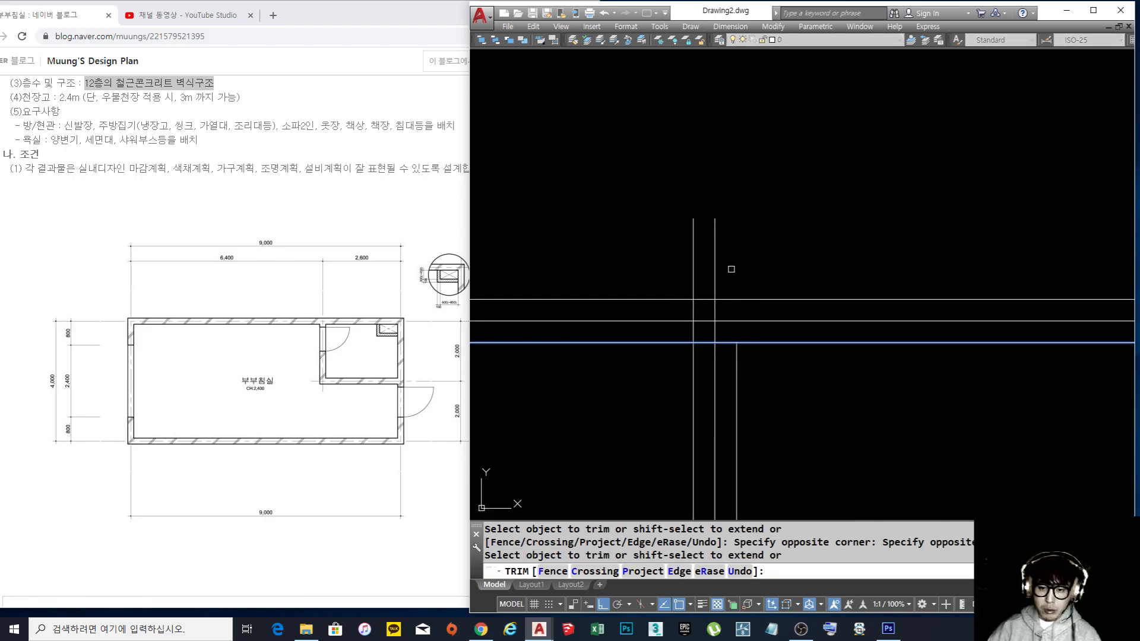
{"action": "key", "text": "Return"}
Trim the horizontal partition's face lines back to the right wall's inner line
{"action": "scroll", "coordinate": [694, 276], "scroll_direction": "down", "scroll_amount": 3}
{"action": "type", "text": "tr"}
{"action": "key", "text": "Return"}
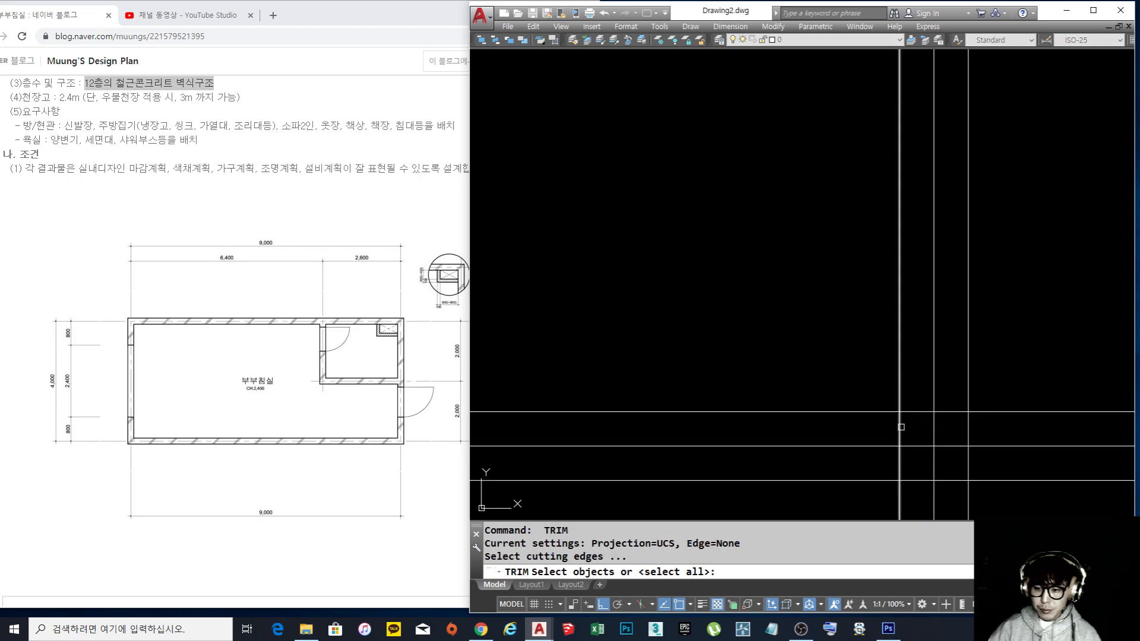
{"action": "left_click", "coordinate": [889, 426]}
{"action": "key", "text": "space"}
{"action": "left_click", "coordinate": [922, 422]}
{"action": "left_click", "coordinate": [915, 402]}
{"action": "left_click", "coordinate": [924, 491]}
{"action": "left_click", "coordinate": [915, 473]}
{"action": "key", "text": "space"}
Trim away the right wall's inner line between the horizontal partition's two faces
{"action": "key", "text": "space"}
{"action": "key", "text": "space"}
{"action": "left_click", "coordinate": [902, 462]}
{"action": "left_click", "coordinate": [898, 428]}
{"action": "key", "text": "space"}
Trim away the top wall's inner line between the vertical partition's two faces
{"action": "scroll", "coordinate": [955, 425], "scroll_direction": "down", "scroll_amount": 5}
{"action": "scroll", "coordinate": [872, 369], "scroll_direction": "up", "scroll_amount": 5}
{"action": "key", "text": "space"}
{"action": "key", "text": "space"}
{"action": "left_click", "coordinate": [810, 368]}
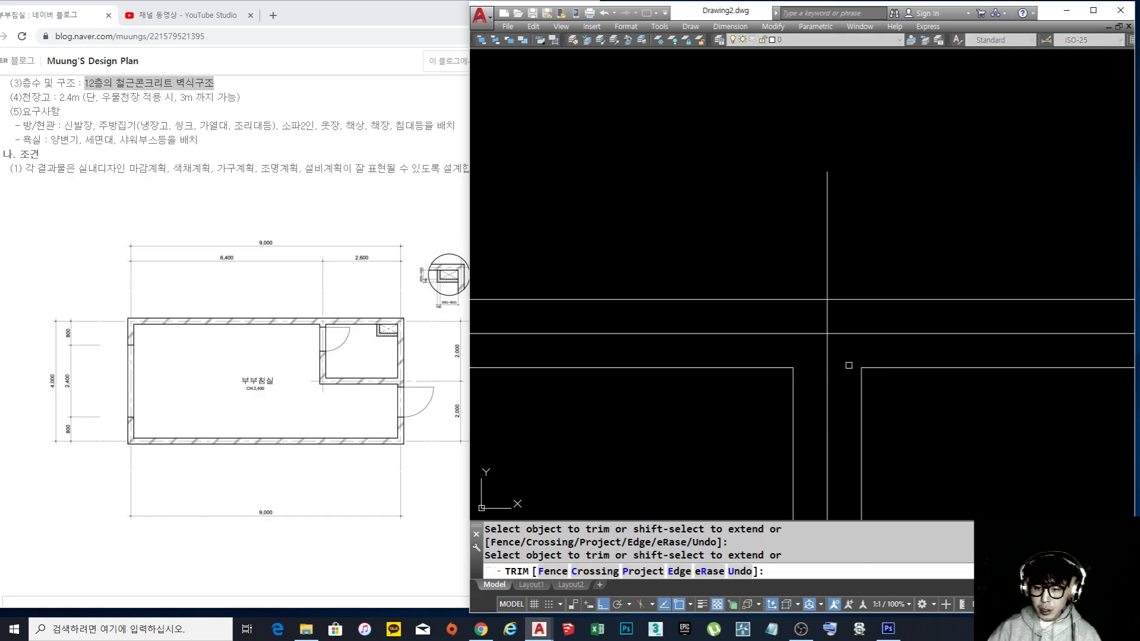
{"action": "key", "text": "space"}
Examine the trimmed partition junctions and the overall wall layout against the reference plan
{"action": "scroll", "coordinate": [788, 273], "scroll_direction": "down", "scroll_amount": 3}
{"action": "middle_click_drag", "start_coordinate": [812, 318], "coordinate": [670, 314]}
{"action": "scroll", "coordinate": [669, 311], "scroll_direction": "up", "scroll_amount": 1}
{"action": "scroll", "coordinate": [656, 285], "scroll_direction": "down", "scroll_amount": 2}
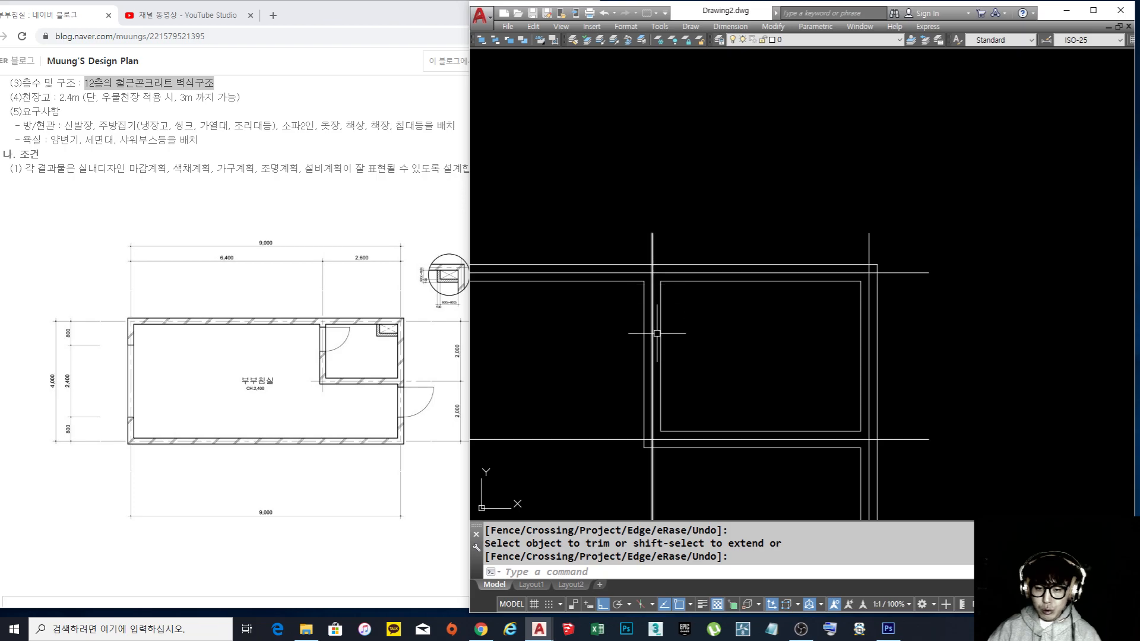
{"action": "scroll", "coordinate": [626, 256], "scroll_direction": "up", "scroll_amount": 2}
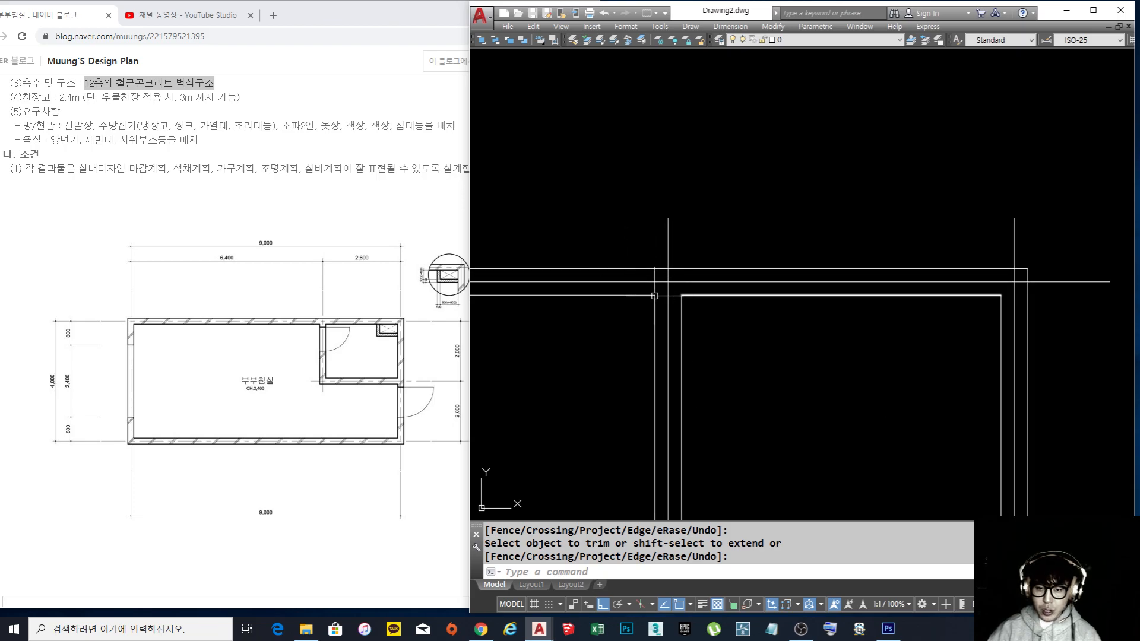
{"action": "middle_click_drag", "start_coordinate": [820, 376], "coordinate": [809, 280]}
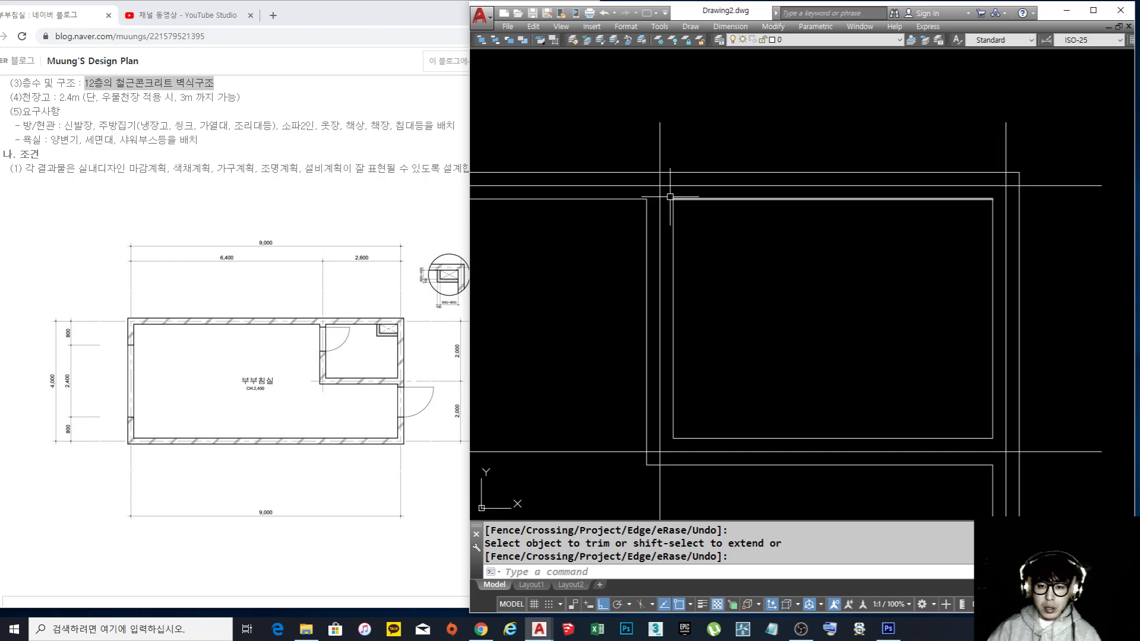
{"action": "scroll", "coordinate": [815, 375], "scroll_direction": "up", "scroll_amount": 2}
{"action": "middle_click_drag", "start_coordinate": [840, 348], "coordinate": [845, 336]}
{"action": "scroll", "coordinate": [752, 341], "scroll_direction": "down", "scroll_amount": 2}
{"action": "middle_click_drag", "start_coordinate": [752, 341], "coordinate": [755, 361]}
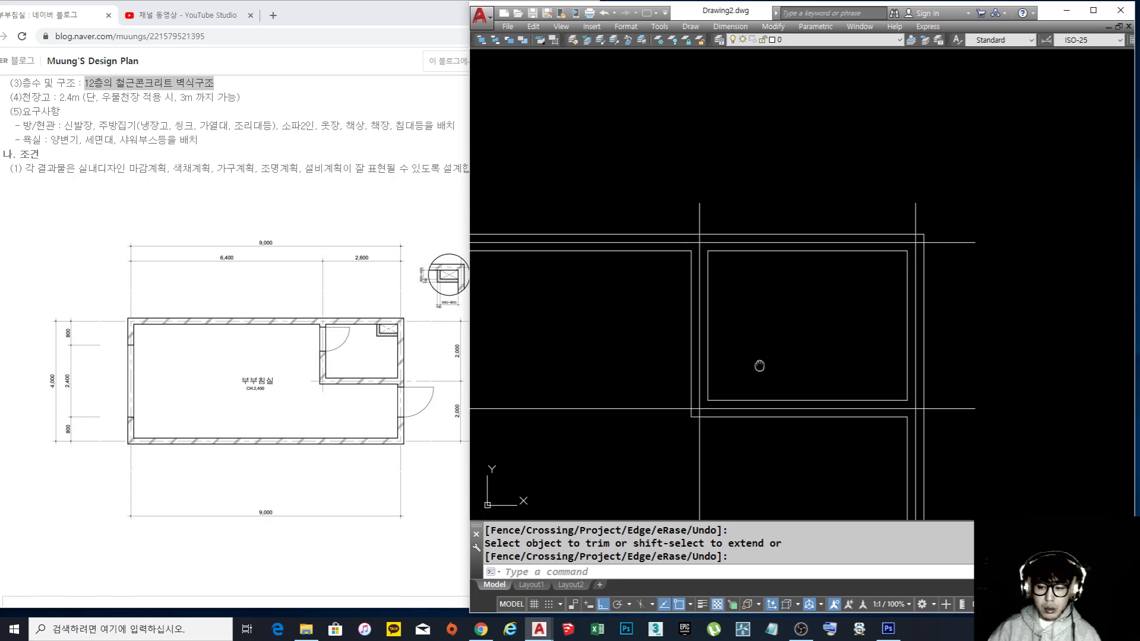
{"action": "scroll", "coordinate": [754, 364], "scroll_direction": "down", "scroll_amount": 2}
{"action": "middle_click_drag", "start_coordinate": [805, 334], "coordinate": [830, 351]}
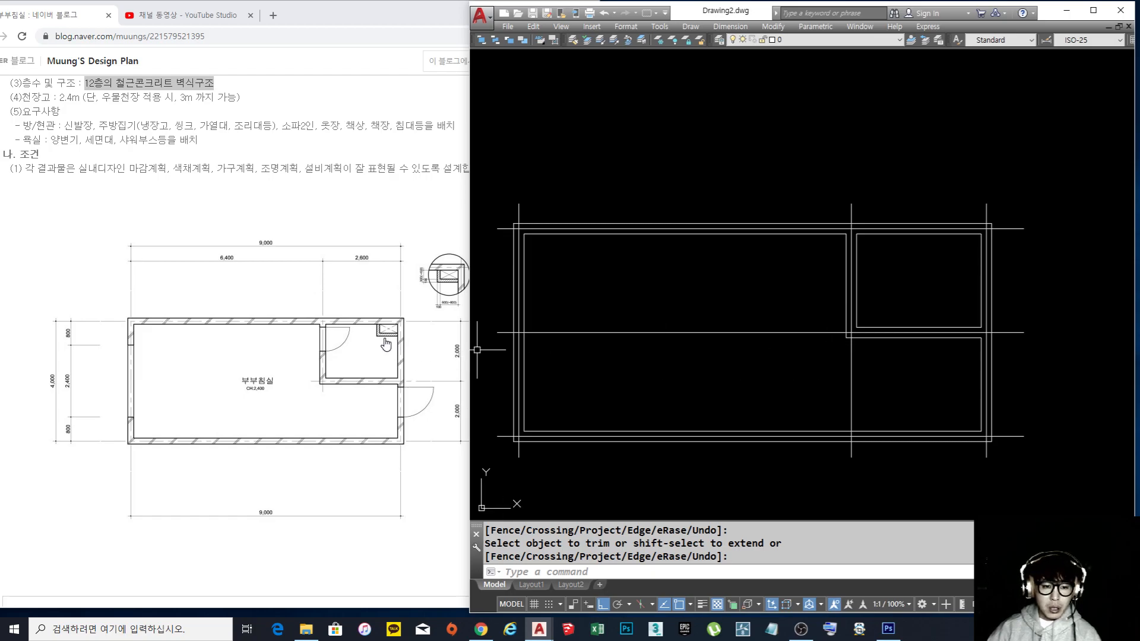
Offset the right wall's inner line 700 to the left inside the small upper-right room
{"action": "scroll", "coordinate": [974, 252], "scroll_direction": "up", "scroll_amount": 4}
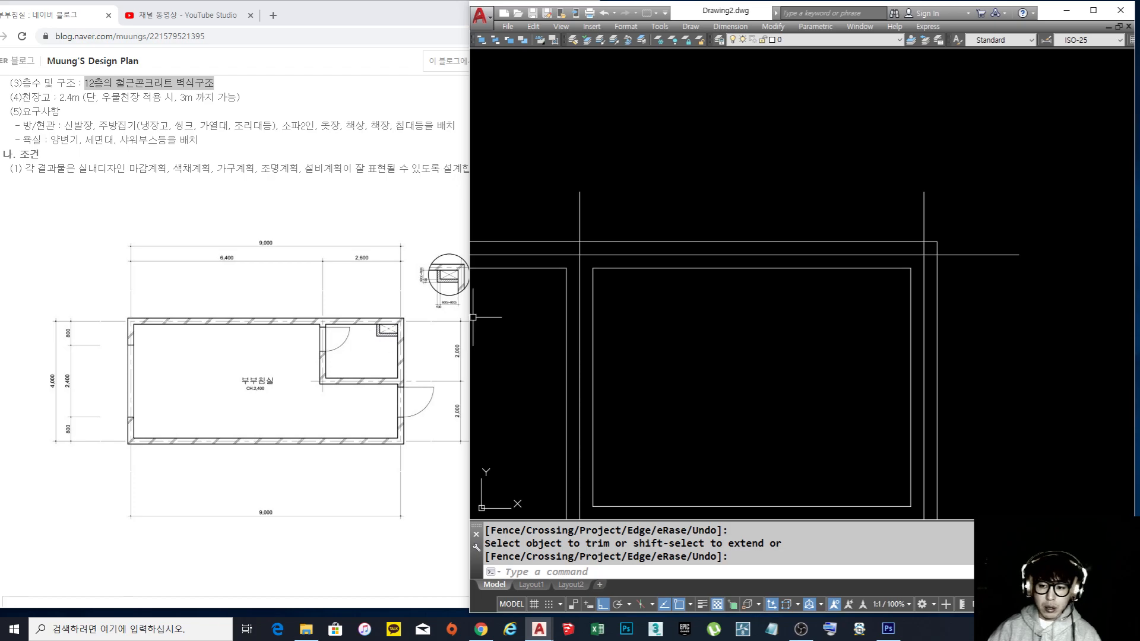
{"action": "middle_click_drag", "start_coordinate": [888, 303], "coordinate": [825, 254]}
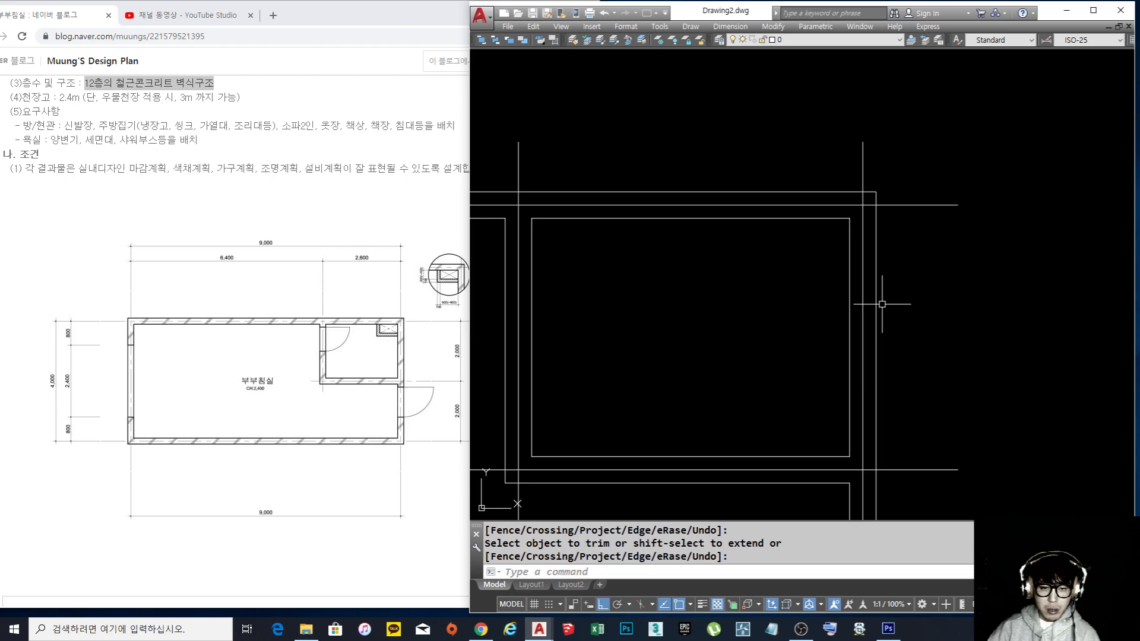
{"action": "key", "text": "Return"}
{"action": "type", "text": "7"}
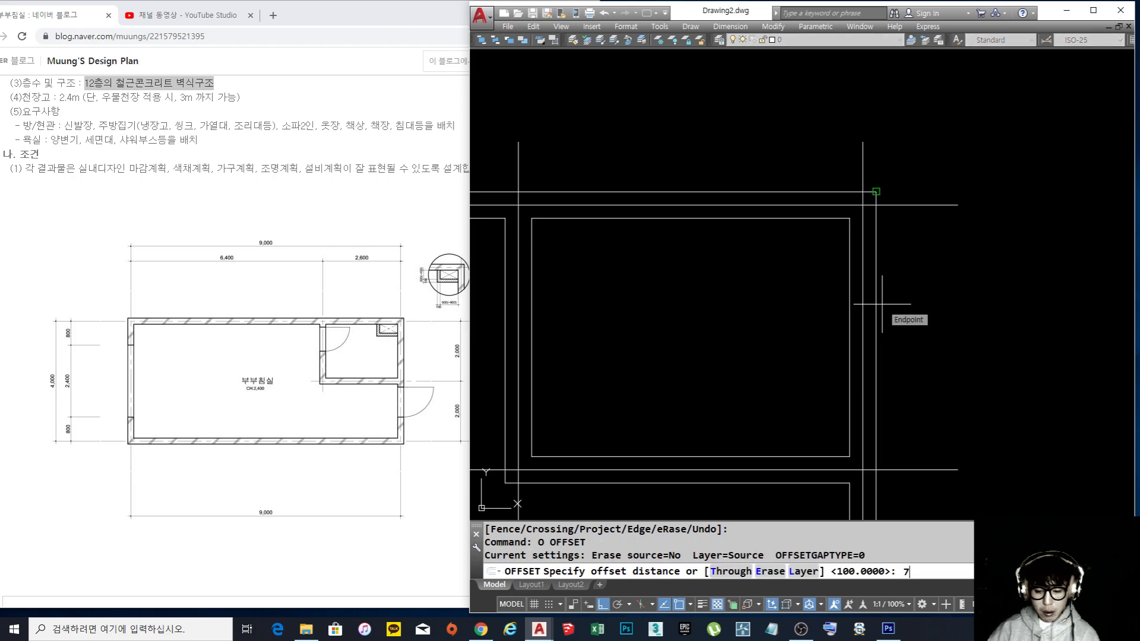
{"action": "type", "text": "00"}
{"action": "key", "text": "Return"}
{"action": "left_click", "coordinate": [850, 303]}
{"action": "left_click", "coordinate": [790, 267]}
{"action": "key", "text": "Return"}
Offset the top wall's inner line 400 downward inside the small upper-right room
{"action": "key", "text": "Return"}
{"action": "type", "text": "400"}
{"action": "key", "text": "Return"}
{"action": "left_click", "coordinate": [805, 219]}
{"action": "left_click", "coordinate": [799, 273]}
{"action": "key", "text": "Return"}
Trim the two offset lines into a 700 x 400 shaft outline in the small room's upper-right corner
{"action": "type", "text": "t"}
{"action": "key", "text": "Return"}
{"action": "left_click_drag", "start_coordinate": [786, 280], "coordinate": [748, 261]}
{"action": "key", "text": "Return"}
{"action": "left_click_drag", "start_coordinate": [772, 368], "coordinate": [743, 356]}
{"action": "left_click", "coordinate": [690, 271]}
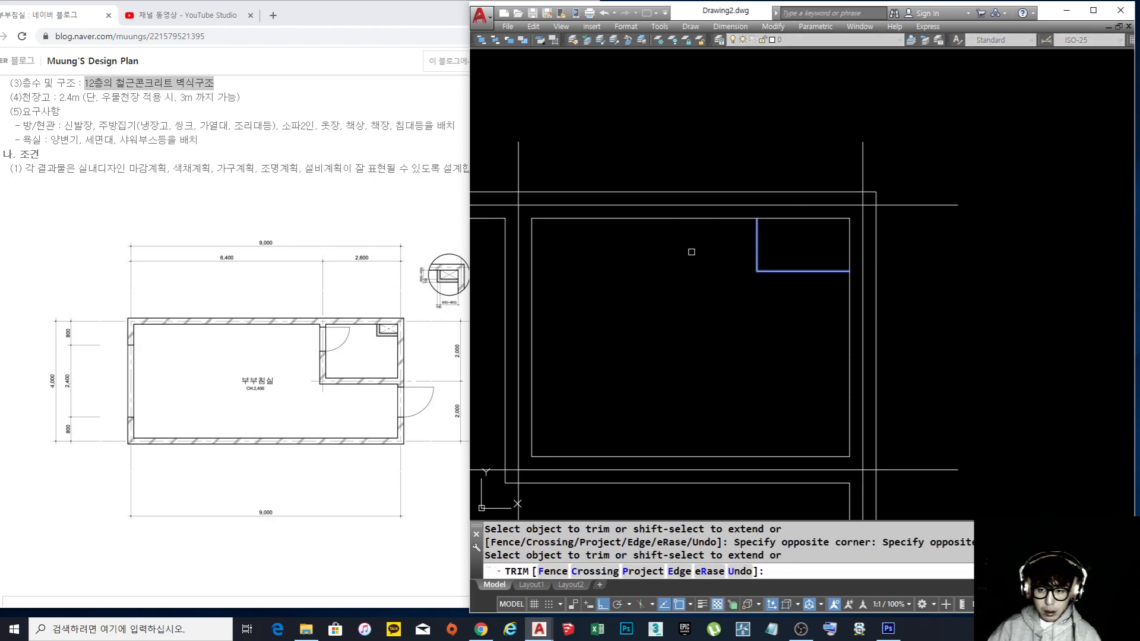
{"action": "key", "text": "Escape"}
Offset the shaft's lower and left outline lines 100 inward to give its walls thickness
{"action": "type", "text": "o"}
{"action": "key", "text": "Return"}
{"action": "type", "text": "100"}
{"action": "key", "text": "Return"}
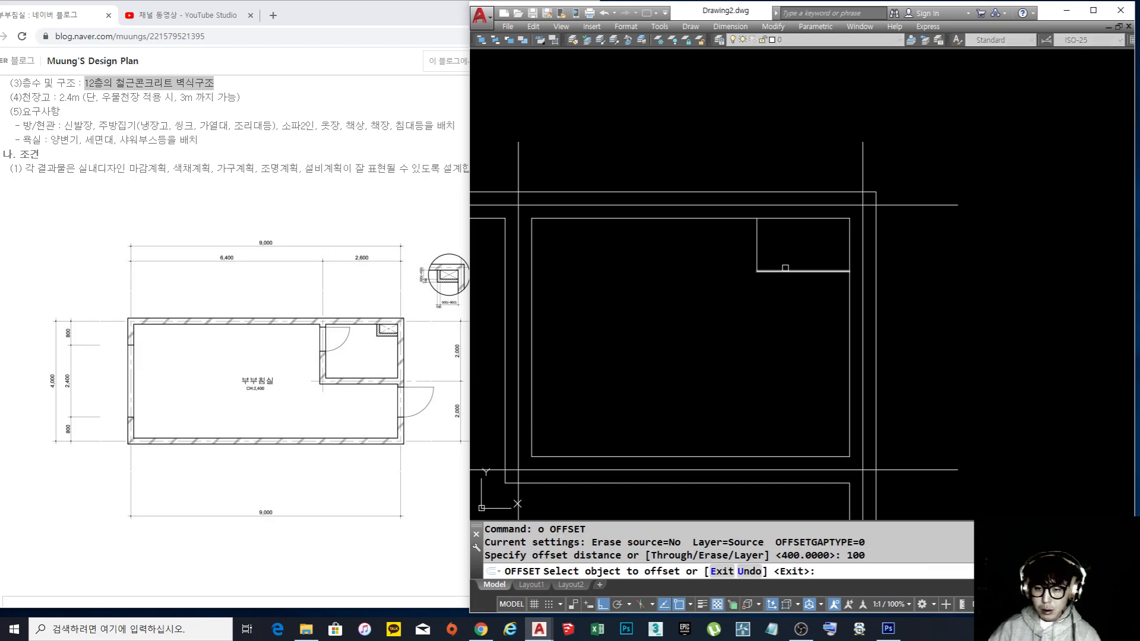
{"action": "left_click", "coordinate": [784, 271]}
{"action": "left_click", "coordinate": [790, 249]}
{"action": "left_click", "coordinate": [756, 244]}
{"action": "left_click", "coordinate": [778, 240]}
{"action": "key", "text": "Return"}
Draw two crossing diagonal lines between the opposite inner corners of the shaft opening
{"action": "scroll", "coordinate": [809, 240], "scroll_direction": "up", "scroll_amount": 5}
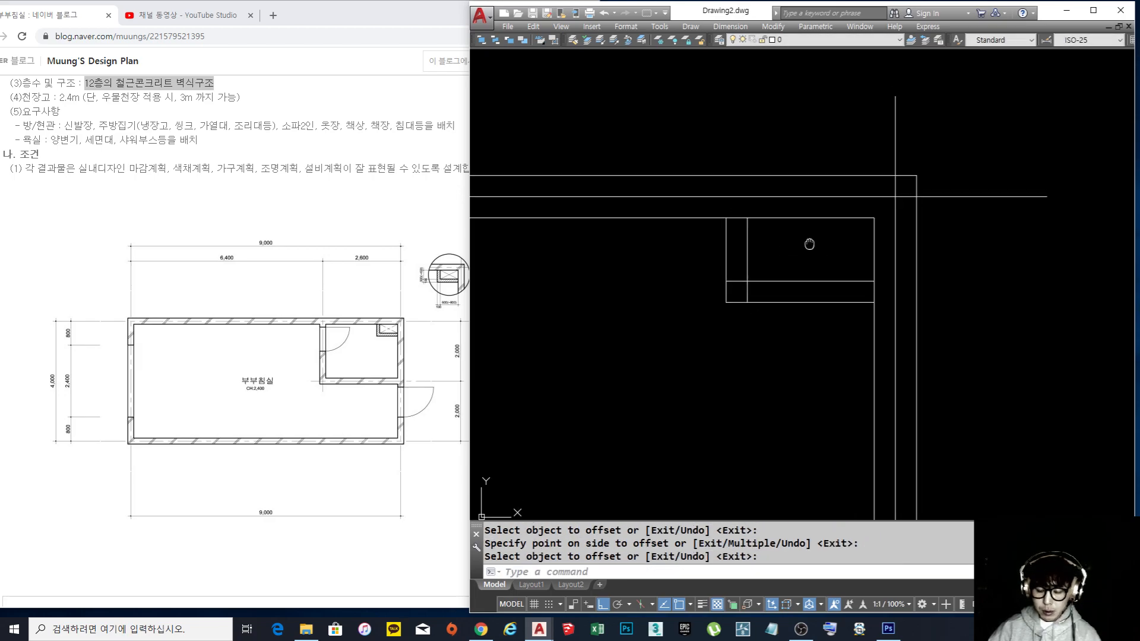
{"action": "type", "text": "l"}
{"action": "key", "text": "Return"}
{"action": "left_click", "coordinate": [699, 332]}
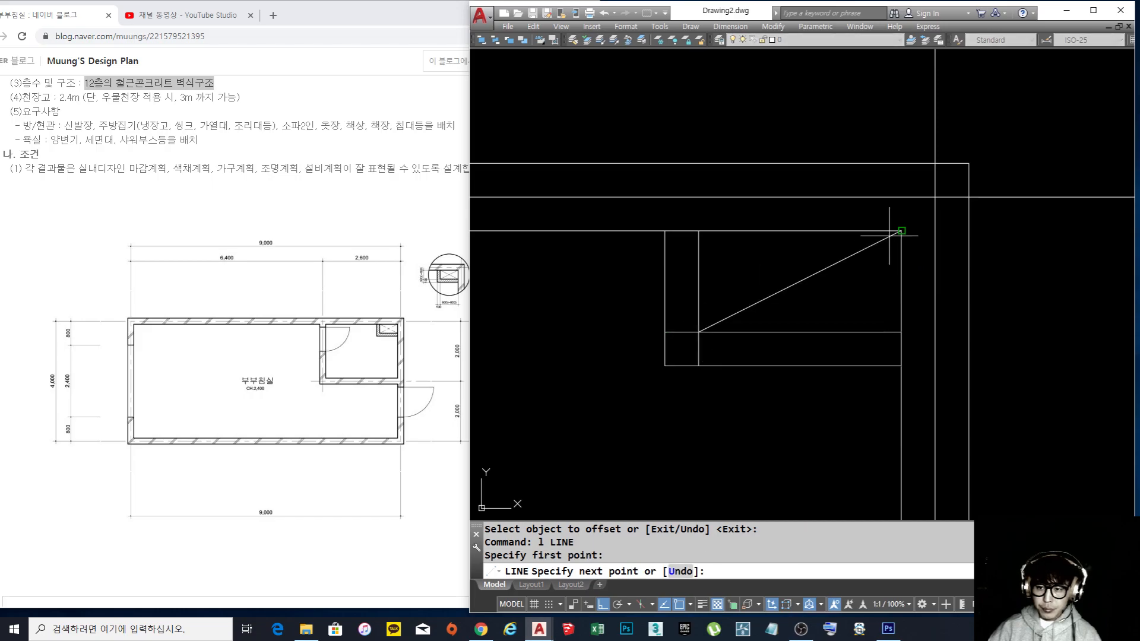
{"action": "left_click", "coordinate": [902, 230]}
{"action": "key", "text": "Return"}
{"action": "key", "text": "Return"}
{"action": "left_click", "coordinate": [698, 230]}
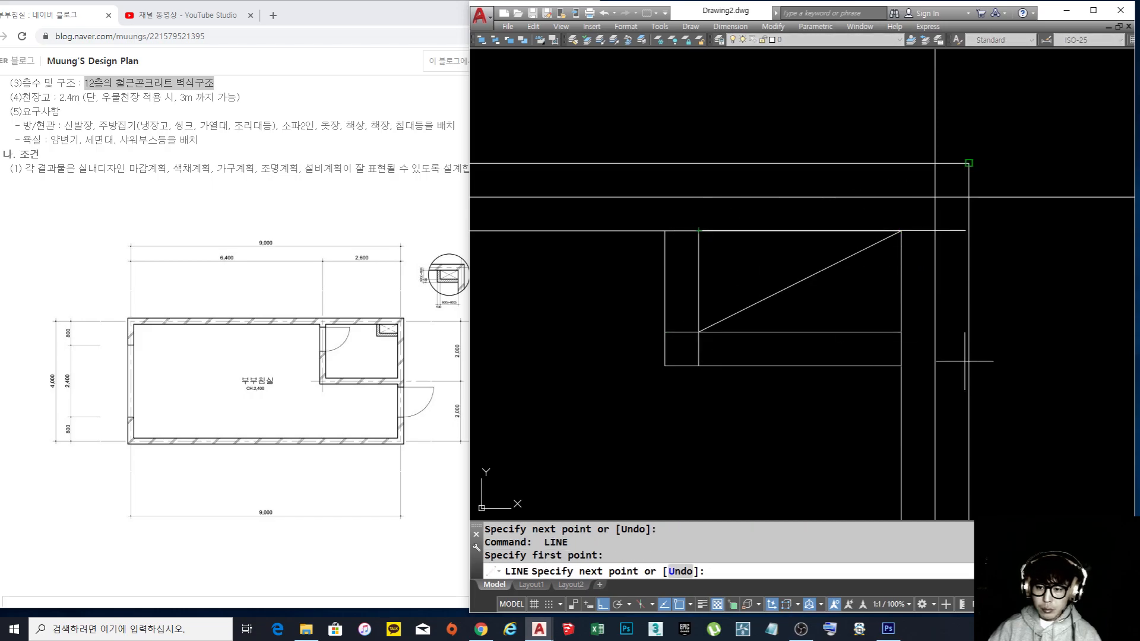
{"action": "left_click", "coordinate": [902, 332]}
{"action": "key", "text": "Return"}
Trim the ends of the shaft's inner lines that overshoot their lower-left corner
{"action": "type", "text": "tr"}
{"action": "key", "text": "Return"}
{"action": "left_click", "coordinate": [728, 341]}
{"action": "left_click", "coordinate": [685, 321]}
{"action": "key", "text": "Return"}
{"action": "left_click", "coordinate": [709, 348]}
{"action": "left_click", "coordinate": [706, 347]}
{"action": "left_click", "coordinate": [681, 346]}
{"action": "left_click", "coordinate": [701, 352]}
{"action": "key", "text": "Return"}
{"action": "scroll", "coordinate": [742, 305], "scroll_direction": "down", "scroll_amount": 4}
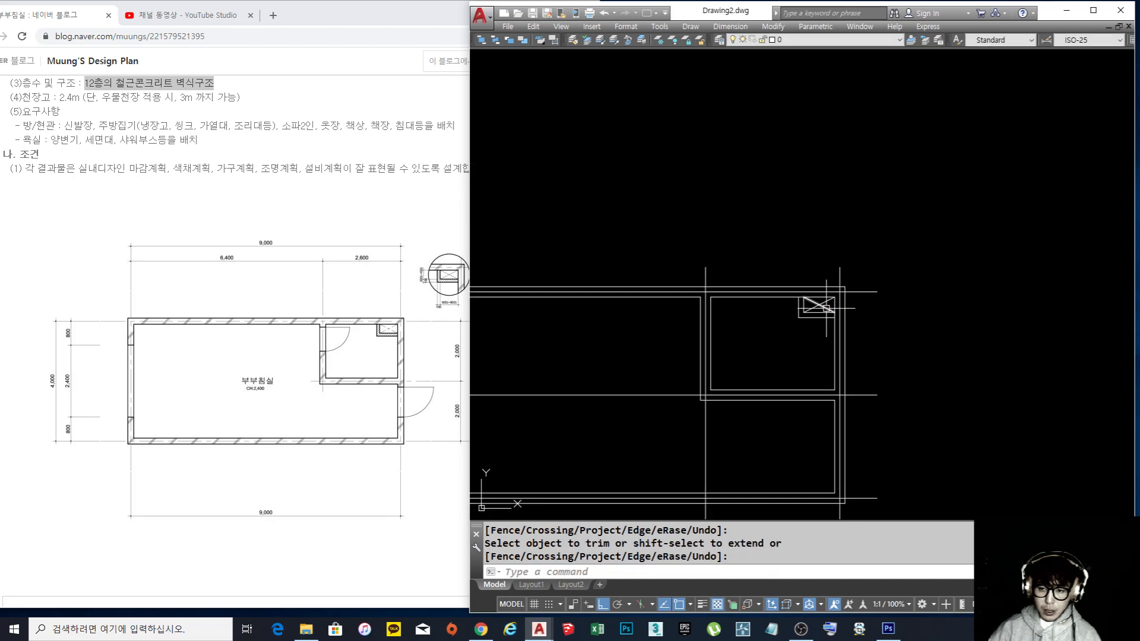
Try trimming the top wall's inner line across the shaft's left wall, and undo that trim
{"action": "middle_click_drag", "start_coordinate": [761, 309], "coordinate": [937, 256]}
{"action": "scroll", "coordinate": [937, 256], "scroll_direction": "up", "scroll_amount": 7}
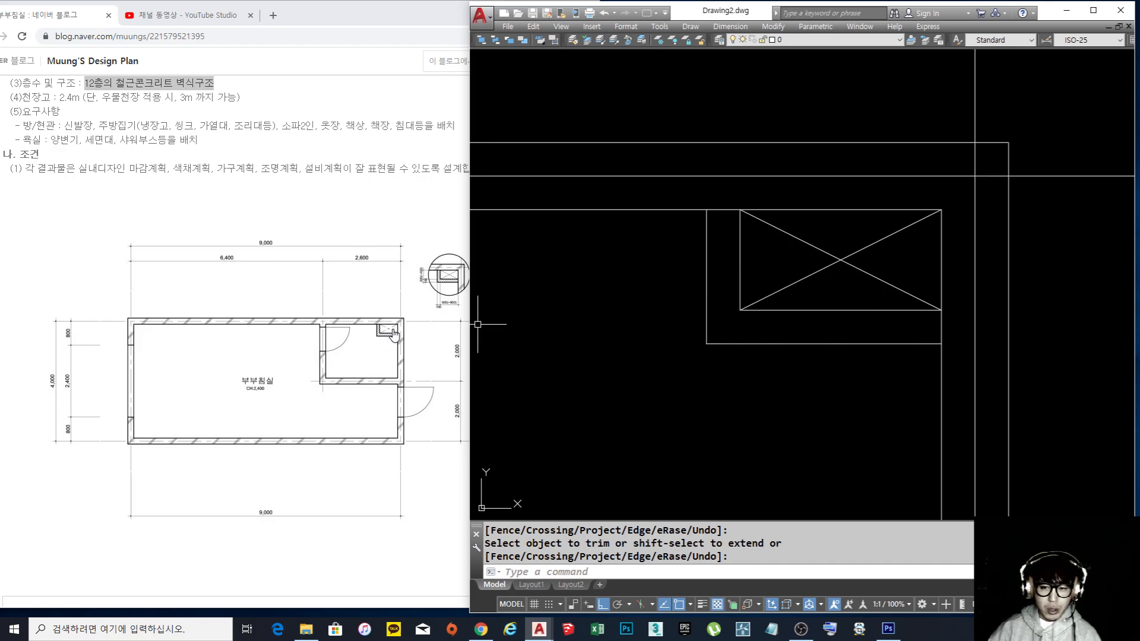
{"action": "scroll", "coordinate": [722, 207], "scroll_direction": "up", "scroll_amount": 2}
{"action": "type", "text": "tr"}
{"action": "key", "text": "space"}
{"action": "key", "text": "space"}
{"action": "left_click", "coordinate": [728, 224]}
{"action": "left_click", "coordinate": [727, 200]}
{"action": "key", "text": "space"}
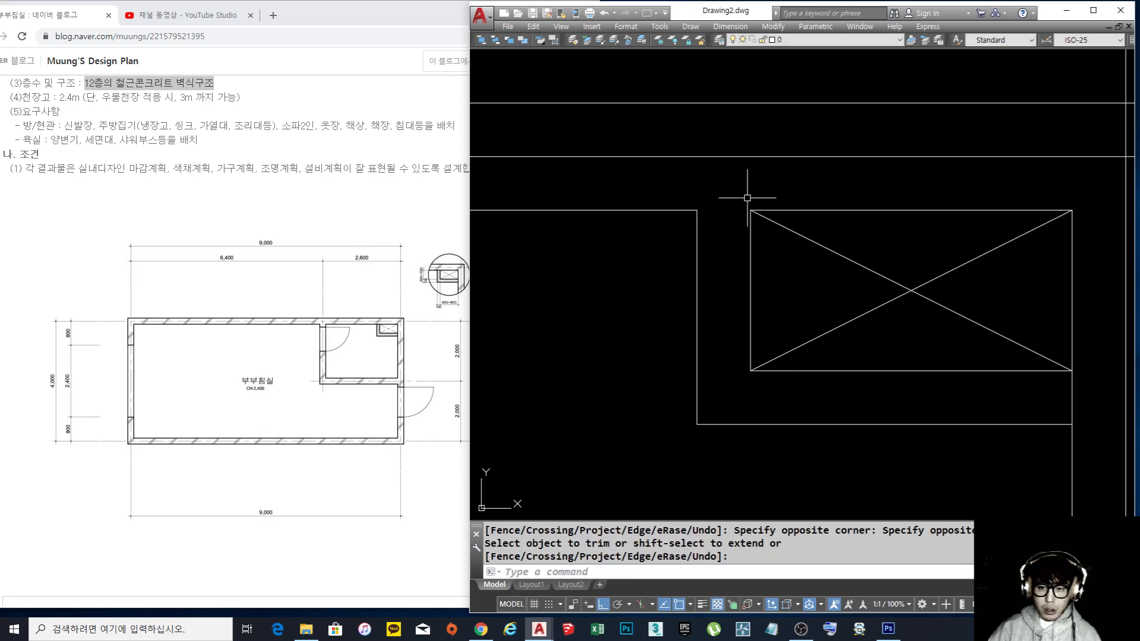
{"action": "key", "text": "ctrl+z"}
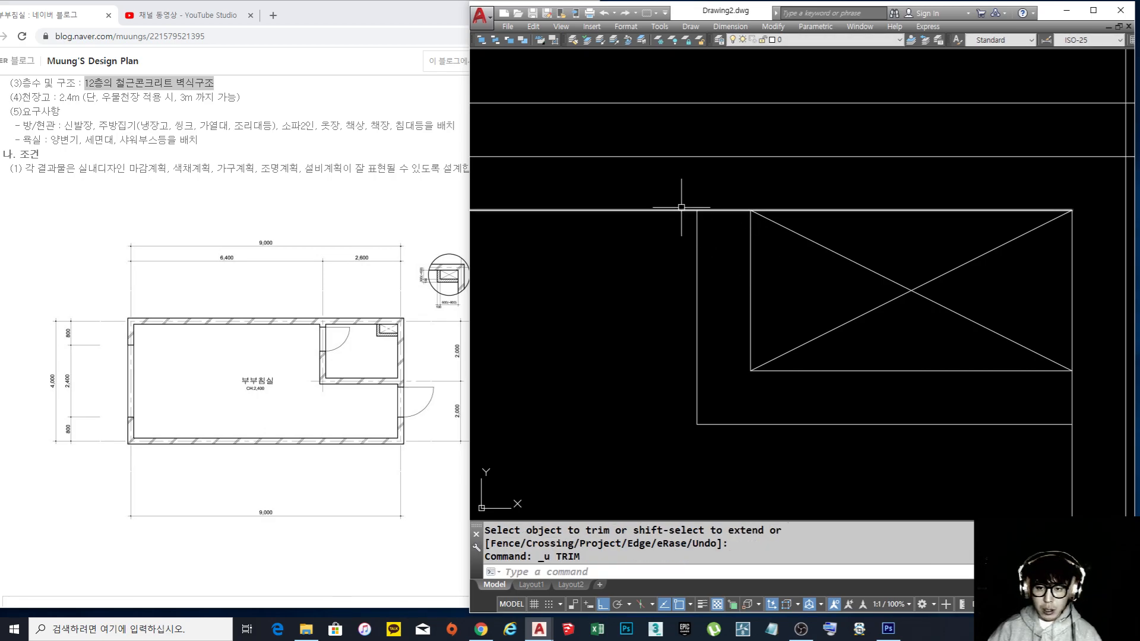
{"action": "scroll", "coordinate": [843, 235], "scroll_direction": "down", "scroll_amount": 6}
{"action": "scroll", "coordinate": [900, 221], "scroll_direction": "down", "scroll_amount": 3}
{"action": "mouse_move", "coordinate": [840, 263]}
{"action": "middle_mouse_down"}
{"action": "mouse_move", "coordinate": [839, 281]}
{"action": "mouse_move", "coordinate": [944, 262]}
{"action": "middle_mouse_up"}
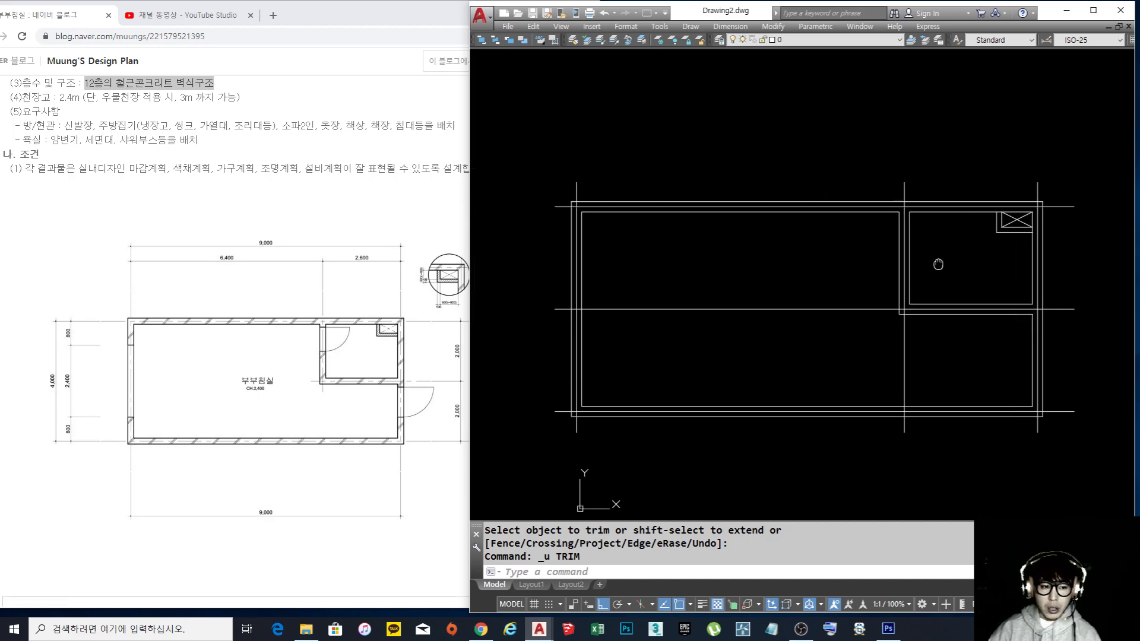
Break the horizontal bathroom centerline just outside the partition corner and erase the leftover piece that crosses the bedroom
{"action": "scroll", "coordinate": [564, 275], "scroll_direction": "up", "scroll_amount": 3}
{"action": "scroll", "coordinate": [563, 275], "scroll_direction": "down", "scroll_amount": 4}
{"action": "scroll", "coordinate": [756, 254], "scroll_direction": "up", "scroll_amount": 3}
{"action": "scroll", "coordinate": [756, 254], "scroll_direction": "down", "scroll_amount": 2}
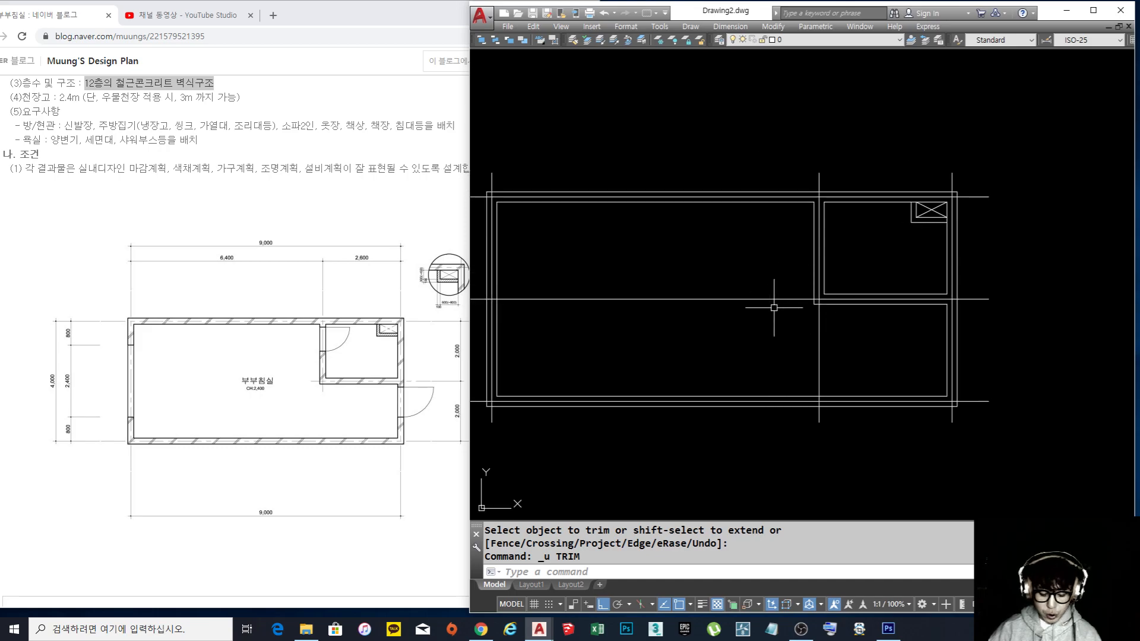
{"action": "key", "text": "Return"}
{"action": "left_click", "coordinate": [789, 299]}
{"action": "left_click", "coordinate": [699, 299]}
{"action": "key", "text": "Return"}
{"action": "key", "text": "Escape"}
{"action": "type", "text": "e"}
{"action": "key", "text": "Return"}
{"action": "left_click", "coordinate": [722, 316]}
{"action": "left_click", "coordinate": [659, 262]}
{"action": "key", "text": "Return"}
Stretch the lower end of the bathroom's vertical partition centerline up to just below the partition corner
{"action": "type", "text": "s"}
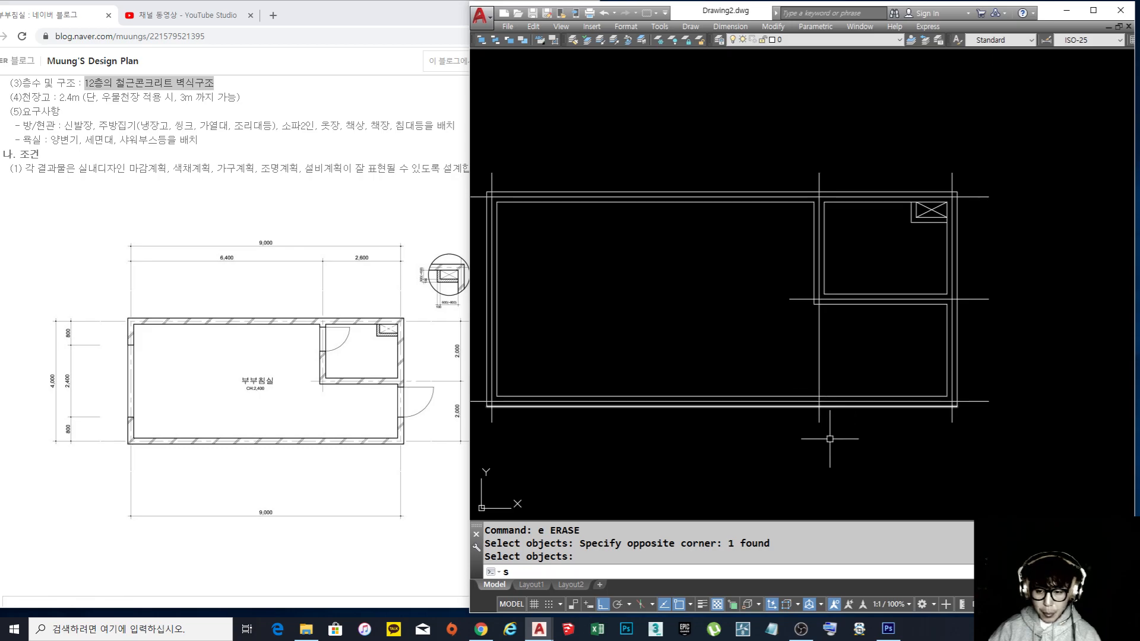
{"action": "key", "text": "Return"}
{"action": "left_click", "coordinate": [832, 440]}
{"action": "left_click", "coordinate": [813, 420]}
{"action": "key", "text": "Return"}
{"action": "left_click", "coordinate": [819, 416]}
{"action": "left_click", "coordinate": [820, 331]}
{"action": "key", "text": "Escape"}
Offset the top wall centerline 800 downward and the bottom wall centerline 800 upward to mark the left wall's window opening
{"action": "middle_click_drag", "start_coordinate": [762, 330], "coordinate": [927, 366]}
{"action": "type", "text": "o"}
{"action": "key", "text": "Return"}
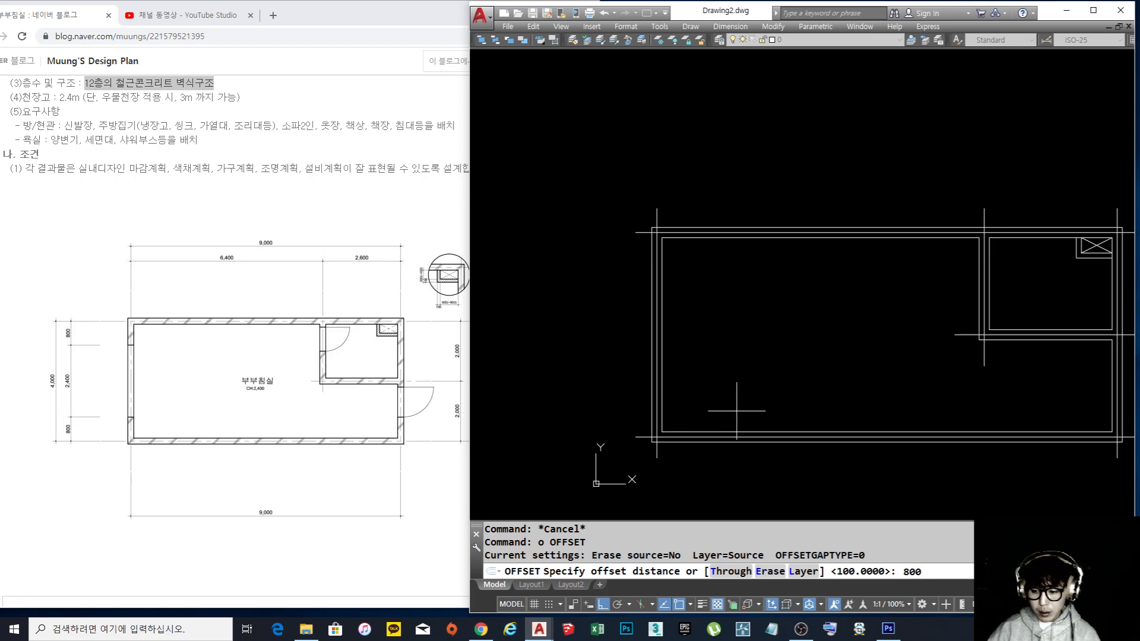
{"action": "key", "text": "Return"}
{"action": "left_click", "coordinate": [635, 233]}
{"action": "left_click", "coordinate": [622, 412]}
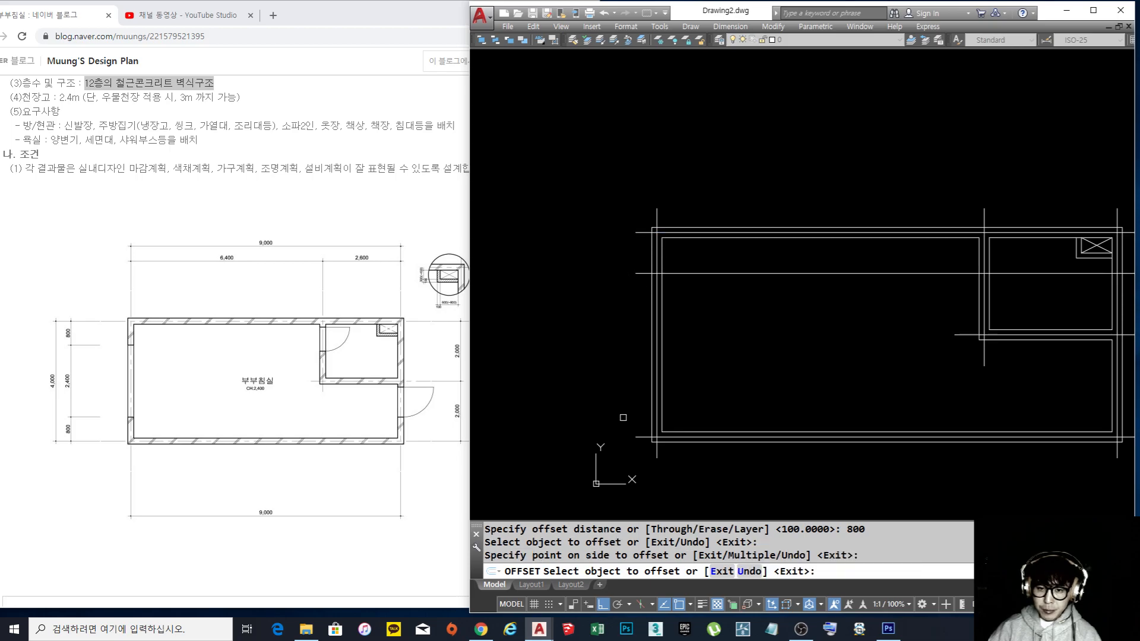
{"action": "left_click", "coordinate": [635, 437]}
{"action": "left_click", "coordinate": [638, 416]}
{"action": "key", "text": "Return"}
Trim the left wall's inner and outer face lines between the two 800 offset lines
{"action": "scroll", "coordinate": [687, 369], "scroll_direction": "up", "scroll_amount": 3}
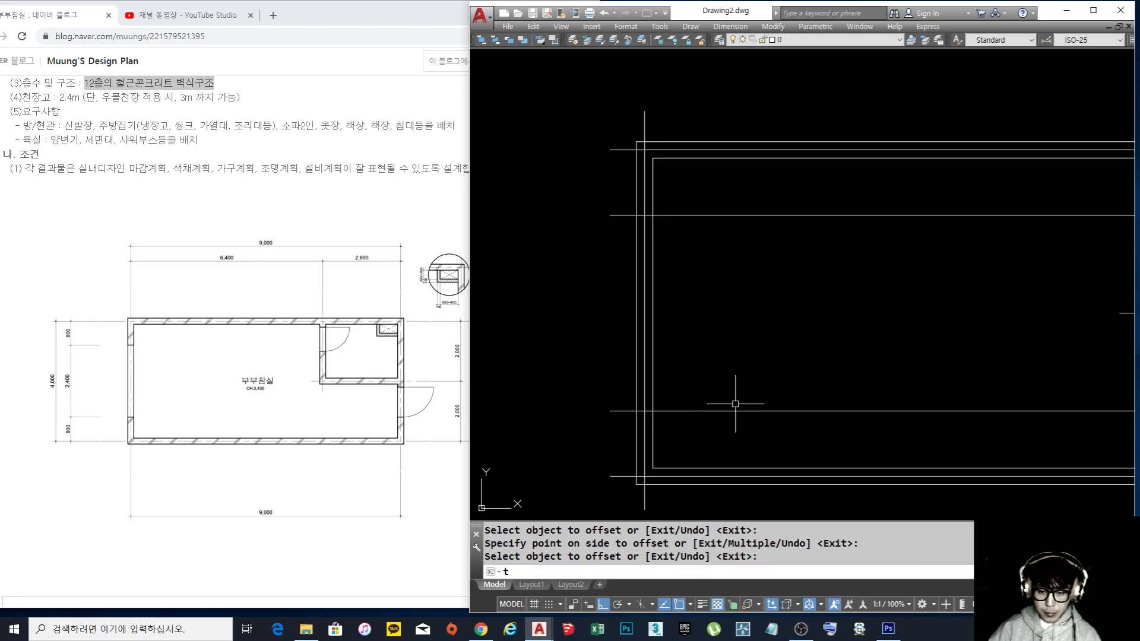
{"action": "type", "text": "tr"}
{"action": "key", "text": "Return"}
{"action": "left_click", "coordinate": [745, 433]}
{"action": "left_click", "coordinate": [680, 200]}
{"action": "key", "text": "Return"}
{"action": "left_click", "coordinate": [652, 244]}
{"action": "left_click", "coordinate": [636, 261]}
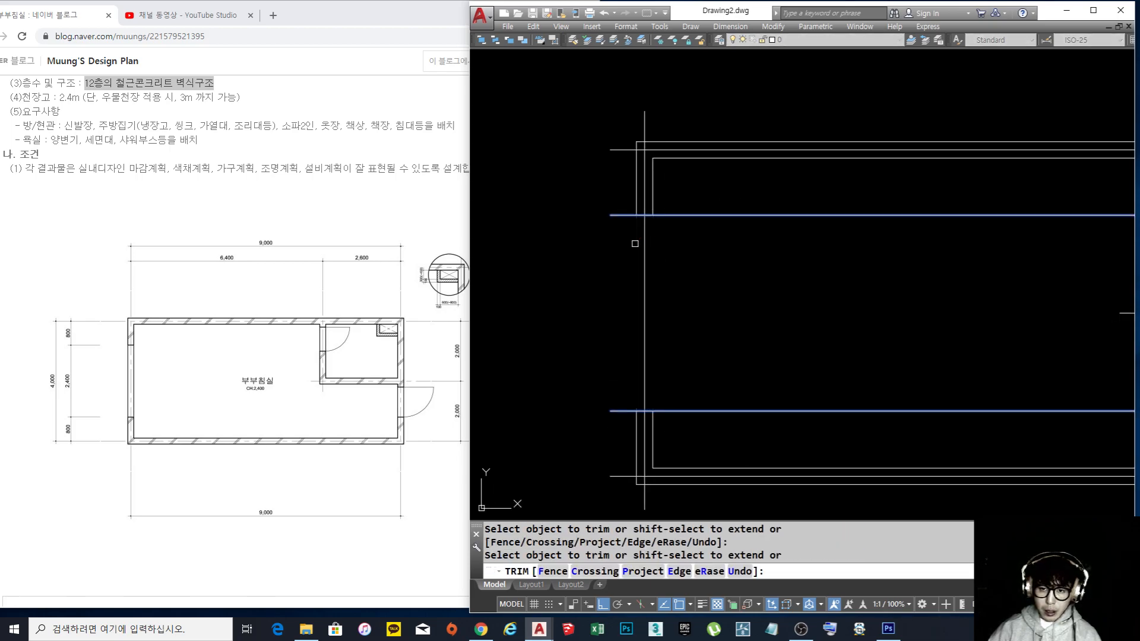
{"action": "key", "text": "Return"}
Trim the two window offset lines to the left wall's faces, leaving only the short jamb lines
{"action": "type", "text": "tr"}
{"action": "key", "text": "Return"}
{"action": "left_click", "coordinate": [675, 419]}
{"action": "left_click", "coordinate": [560, 204]}
{"action": "key", "text": "Return"}
{"action": "left_click", "coordinate": [624, 427]}
{"action": "left_click", "coordinate": [544, 171]}
{"action": "left_click", "coordinate": [729, 422]}
{"action": "left_click", "coordinate": [638, 172]}
{"action": "key", "text": "Return"}
Try closing the window opening along the left wall's outer face with a vertical line, and erase that line
{"action": "middle_click_drag", "start_coordinate": [671, 201], "coordinate": [644, 203]}
{"action": "type", "text": "1"}
{"action": "key", "text": "Return"}
{"action": "left_click", "coordinate": [611, 216]}
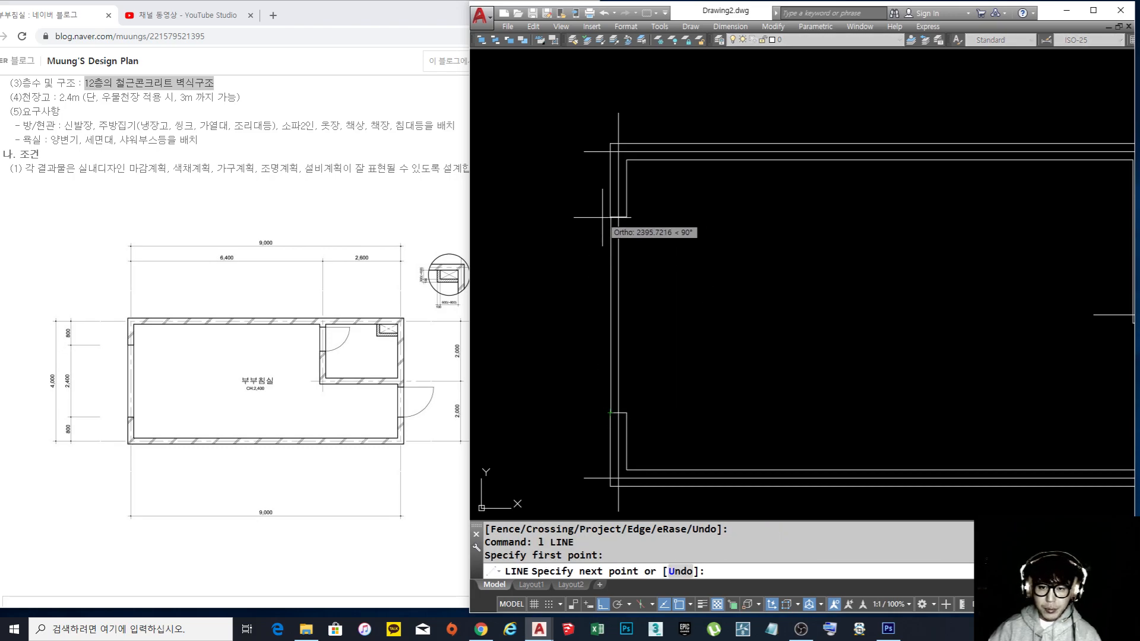
{"action": "left_click", "coordinate": [611, 413]}
{"action": "key", "text": "Return"}
{"action": "key", "text": "Return"}
{"action": "key", "text": "Escape"}
{"action": "key", "text": "Escape"}
{"action": "type", "text": "e"}
{"action": "key", "text": "Return"}
{"action": "left_click", "coordinate": [612, 254]}
{"action": "key", "text": "Return"}
Offset the bathroom's upper inner wall line 100 downward
{"action": "scroll", "coordinate": [712, 276], "scroll_direction": "down", "scroll_amount": 3}
{"action": "middle_click_drag", "start_coordinate": [826, 300], "coordinate": [725, 262]}
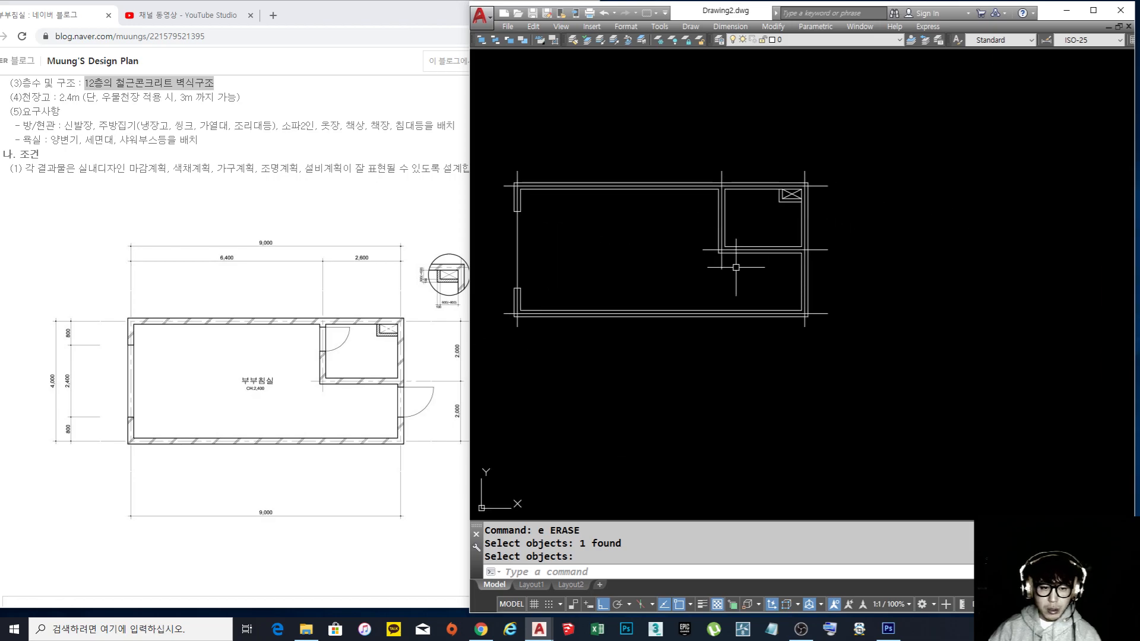
{"action": "scroll", "coordinate": [737, 191], "scroll_direction": "up", "scroll_amount": 5}
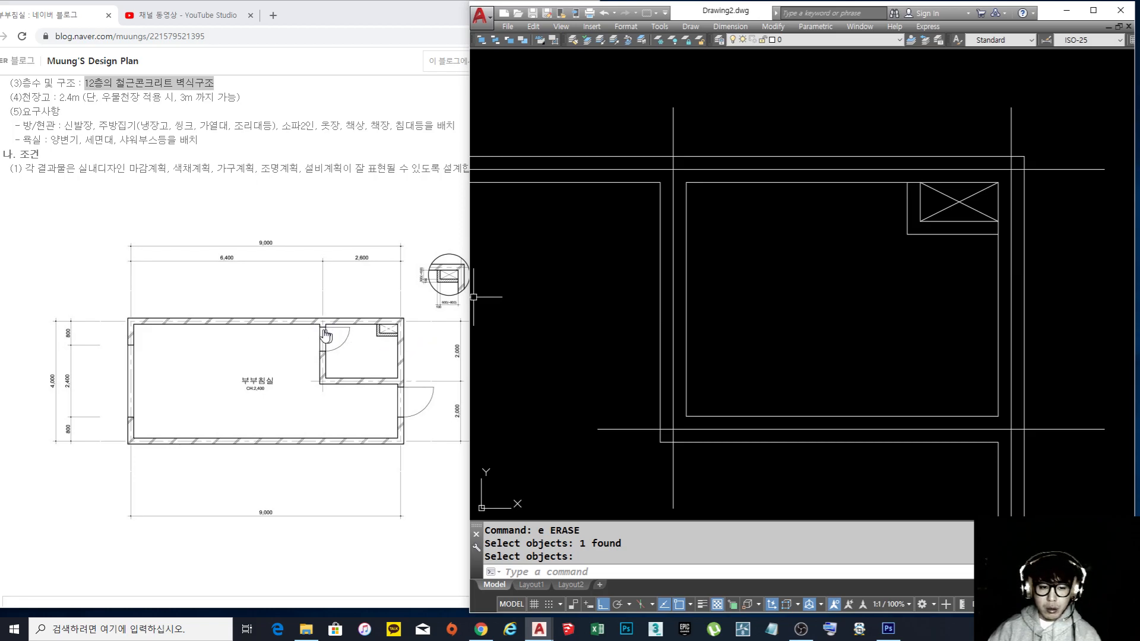
{"action": "middle_click_drag", "start_coordinate": [742, 247], "coordinate": [751, 249]}
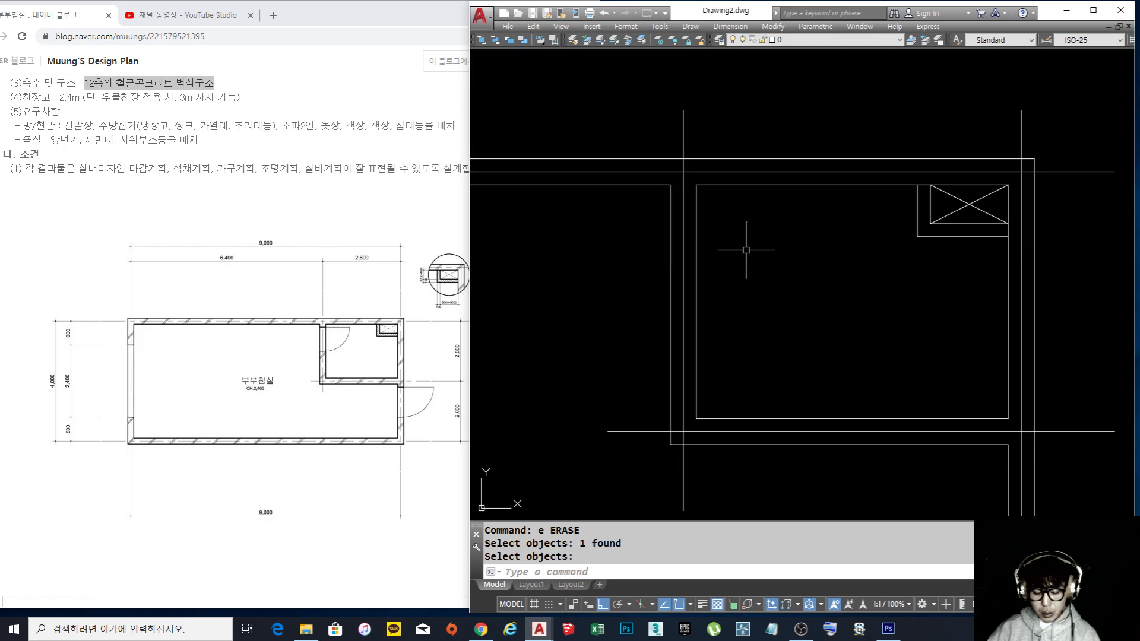
{"action": "type", "text": "o"}
{"action": "key", "text": "Return"}
{"action": "type", "text": "100"}
{"action": "key", "text": "Return"}
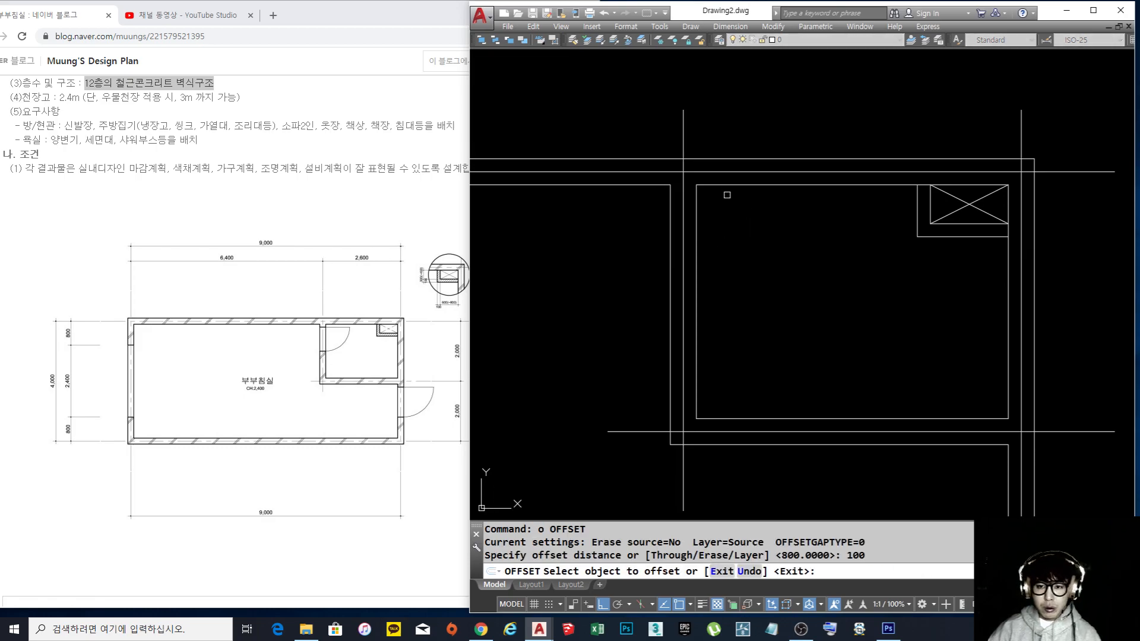
{"action": "left_click", "coordinate": [726, 186]}
{"action": "left_click", "coordinate": [714, 210]}
{"action": "key", "text": "Return"}
Stretch the left end of the new offset line across the bathroom's vertical partition into the bedroom
{"action": "key", "text": "Return"}
{"action": "left_click", "coordinate": [712, 199]}
{"action": "left_click", "coordinate": [696, 198]}
{"action": "left_click", "coordinate": [604, 197]}
{"action": "key", "text": "Escape"}
{"action": "key", "text": "Escape"}
{"action": "key", "text": "Escape"}
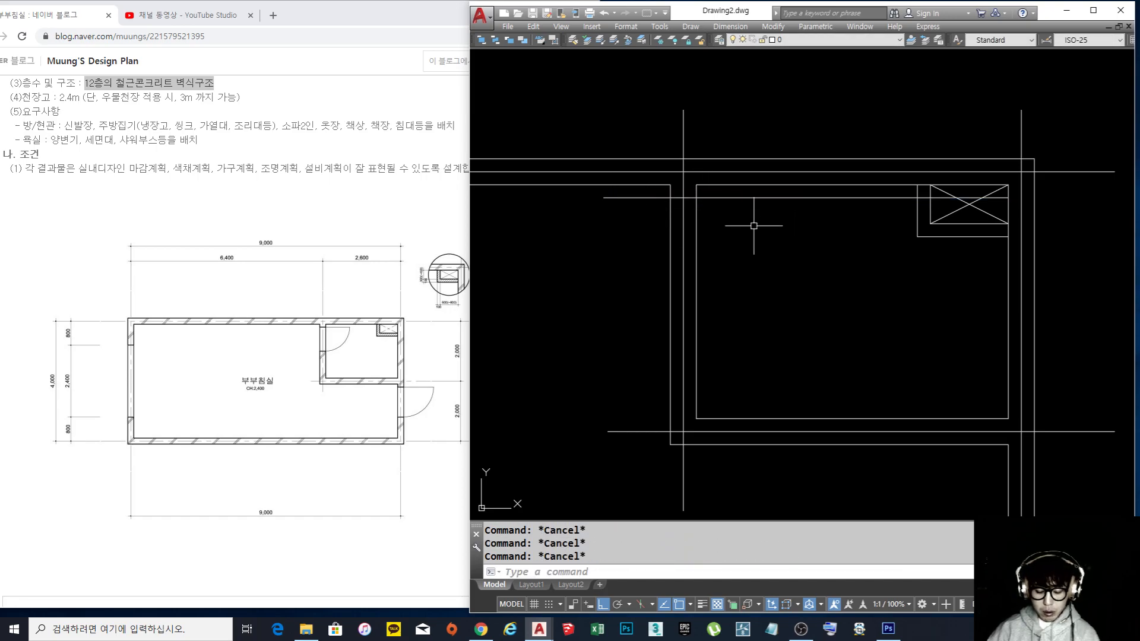
{"action": "type", "text": "o"}
{"action": "key", "text": "Return"}
{"action": "key", "text": "Escape"}
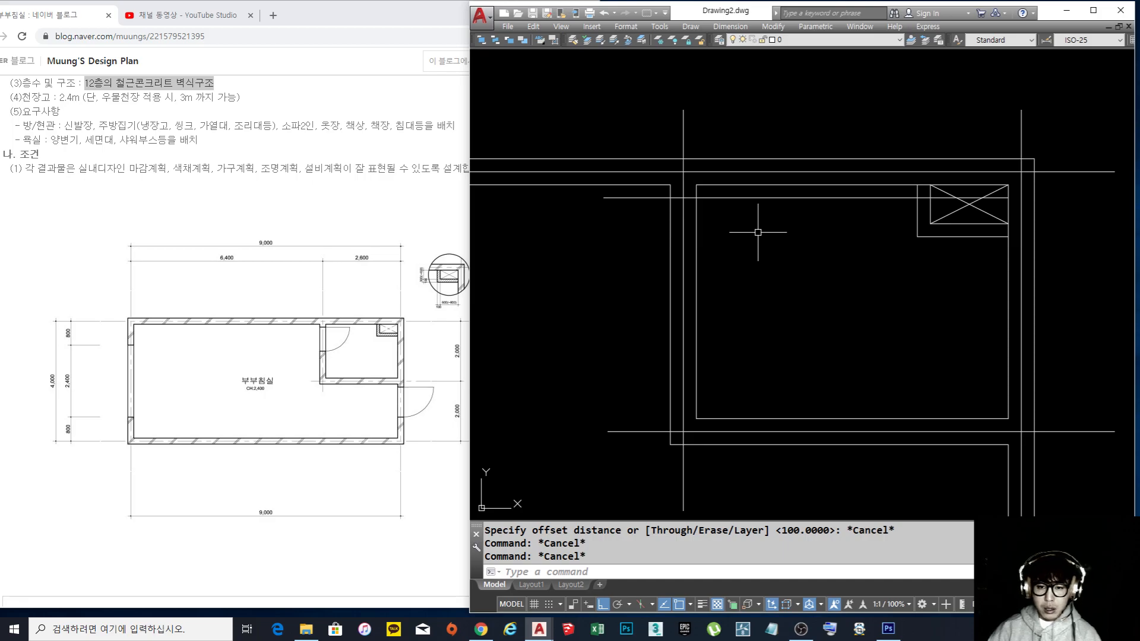
{"action": "key", "text": "Escape"}
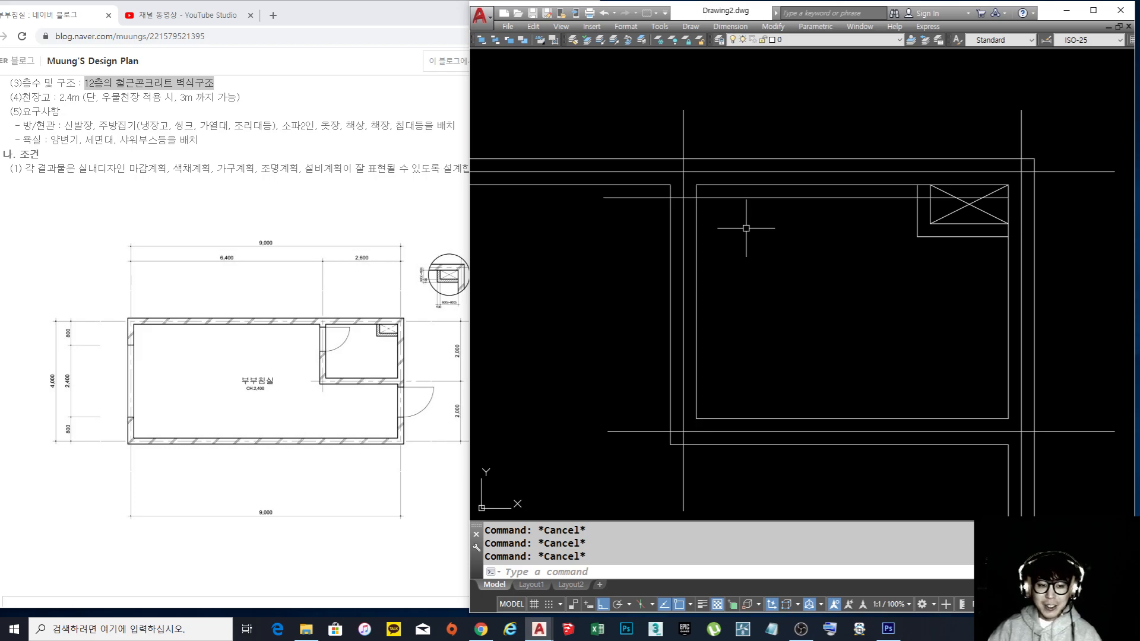
{"action": "scroll", "coordinate": [710, 195], "scroll_direction": "up", "scroll_amount": 2}
{"action": "left_click", "coordinate": [739, 169]}
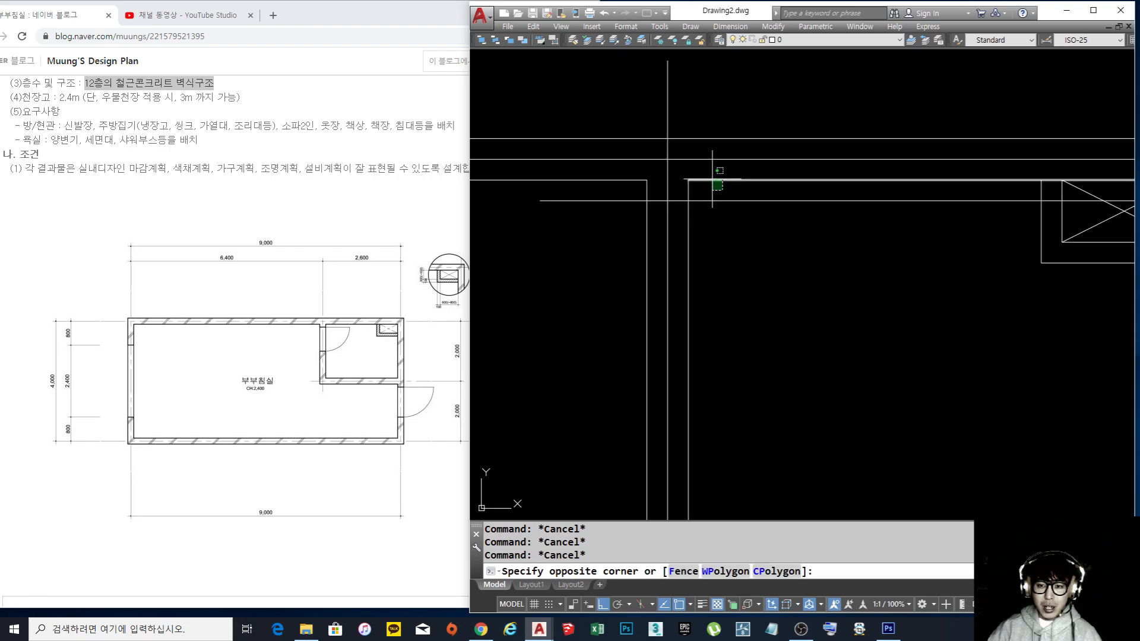
{"action": "left_click", "coordinate": [701, 189]}
{"action": "left_click", "coordinate": [719, 209]}
{"action": "left_click", "coordinate": [715, 182]}
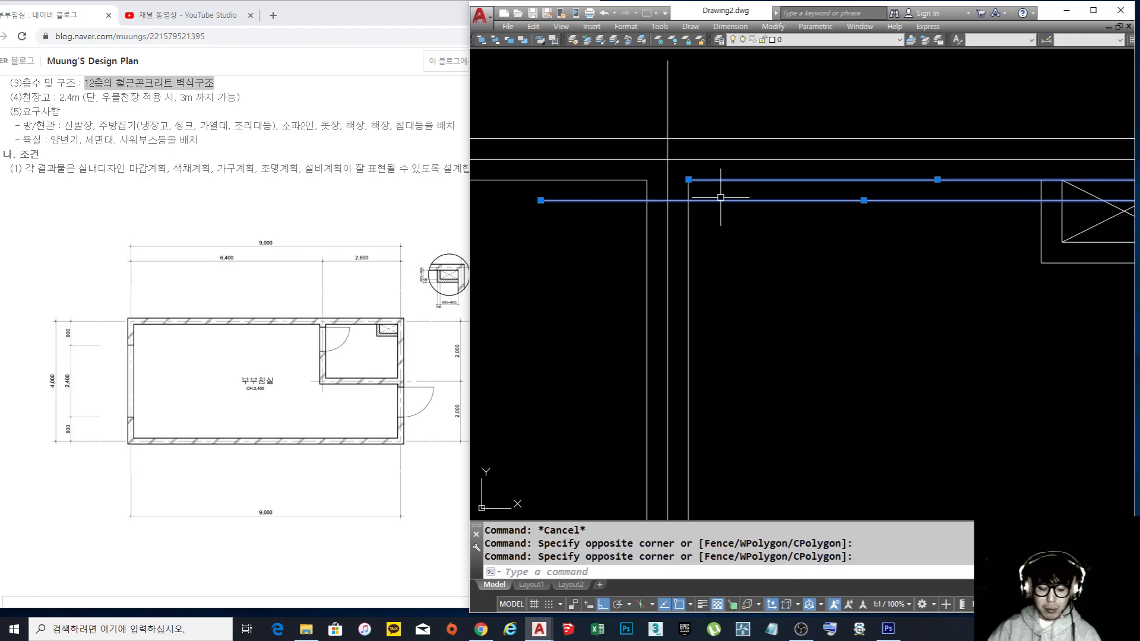
{"action": "key", "text": "Escape"}
{"action": "key", "text": "Escape"}
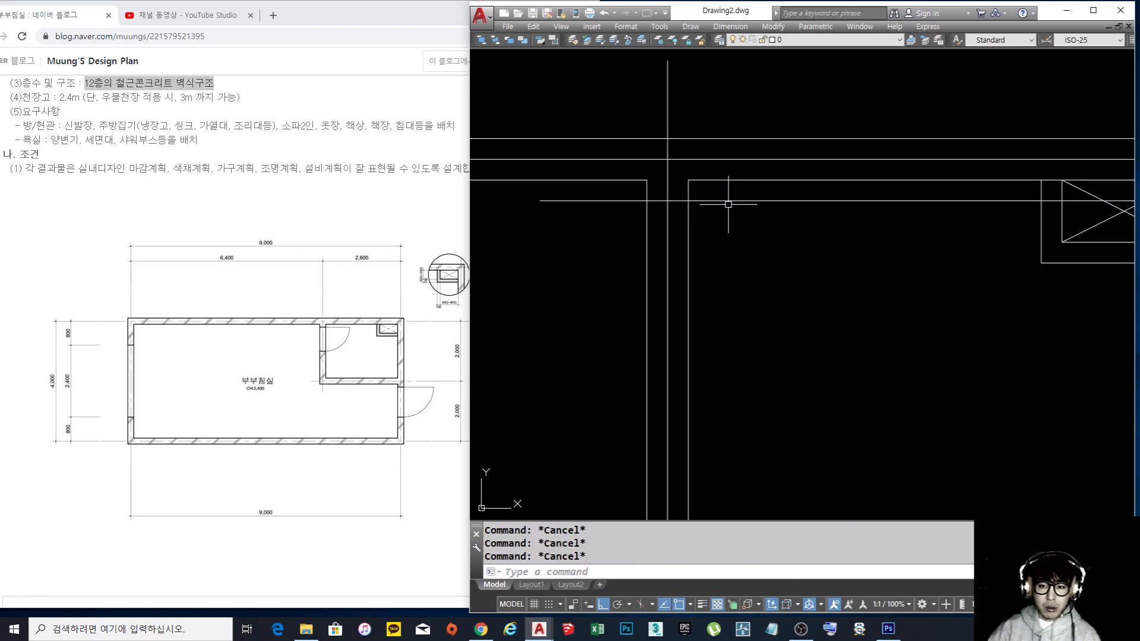
{"action": "scroll", "coordinate": [727, 209], "scroll_direction": "down", "scroll_amount": 2}
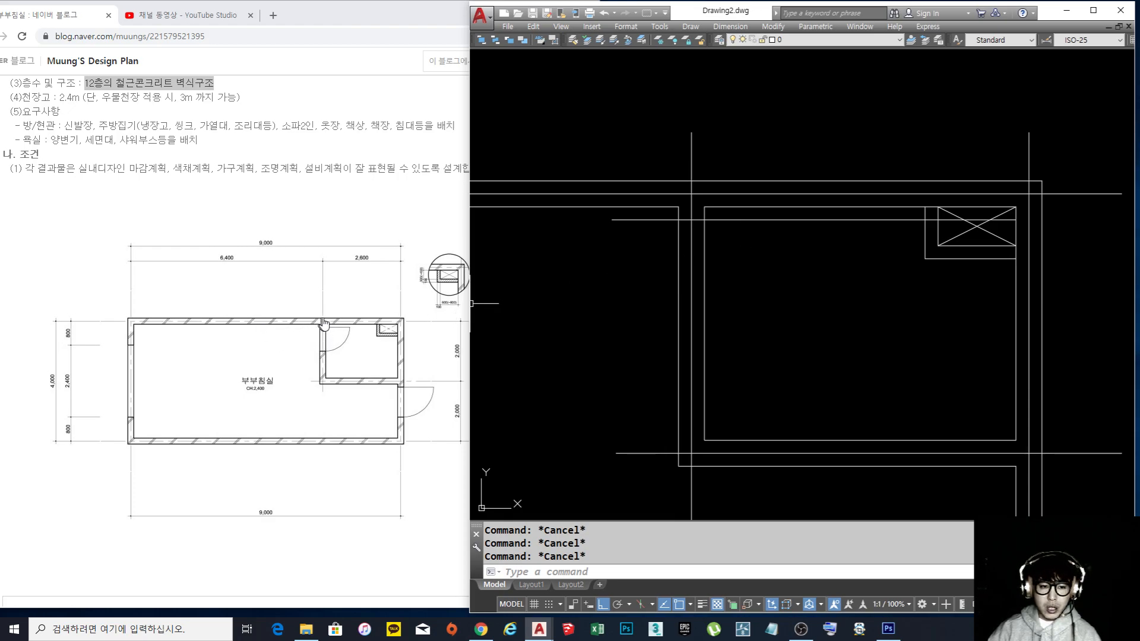
Offset the stretched line 750 downward to mark the width of the bathroom door opening
{"action": "middle_click_drag", "start_coordinate": [801, 288], "coordinate": [798, 270]}
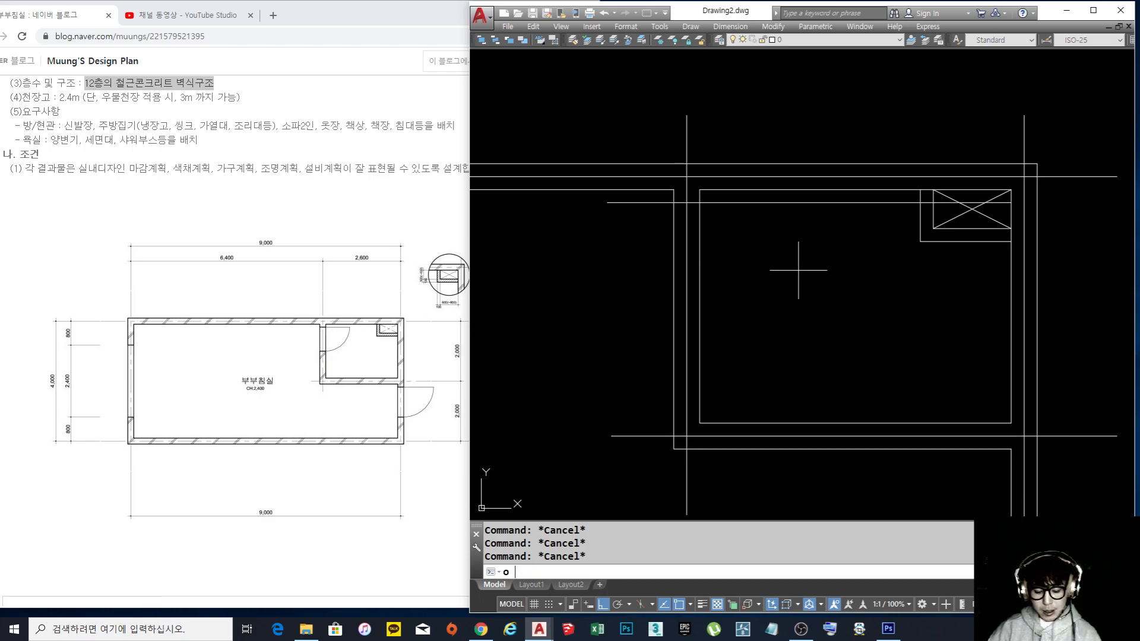
{"action": "key", "text": "Return"}
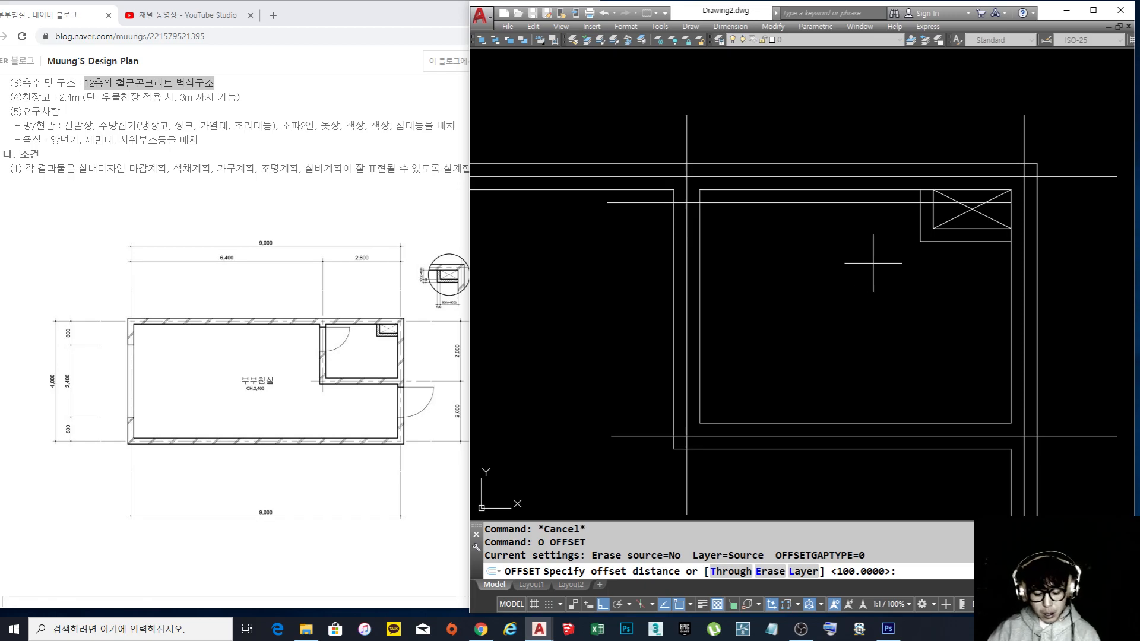
{"action": "left_click", "coordinate": [769, 203]}
{"action": "left_click", "coordinate": [745, 255]}
{"action": "key", "text": "Return"}
Trim the overshooting ends of both bathroom door lines to the faces of the vertical partition
{"action": "middle_click_drag", "start_coordinate": [753, 272], "coordinate": [773, 299]}
{"action": "type", "text": "te cor"}
{"action": "key", "text": "Return"}
{"action": "left_click", "coordinate": [751, 357]}
{"action": "left_click", "coordinate": [683, 237]}
{"action": "key", "text": "Return"}
{"action": "left_click", "coordinate": [812, 380]}
{"action": "left_click", "coordinate": [741, 229]}
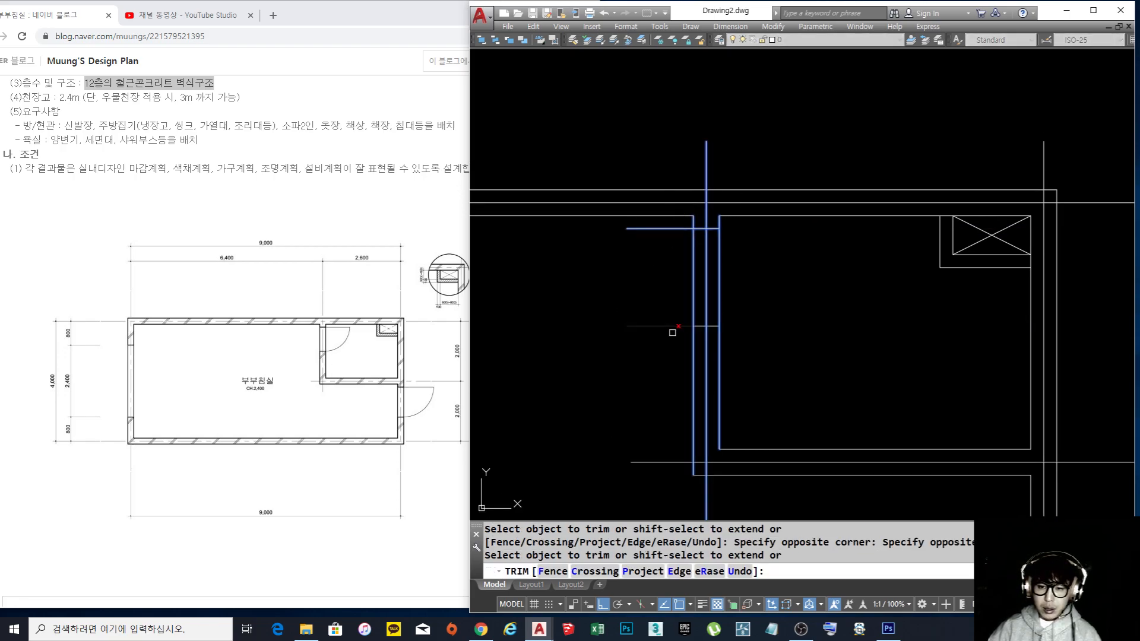
{"action": "left_click", "coordinate": [692, 356]}
{"action": "left_click", "coordinate": [593, 197]}
Trim both faces of the vertical partition between the two jamb lines to open the bathroom doorway
{"action": "left_click", "coordinate": [693, 266]}
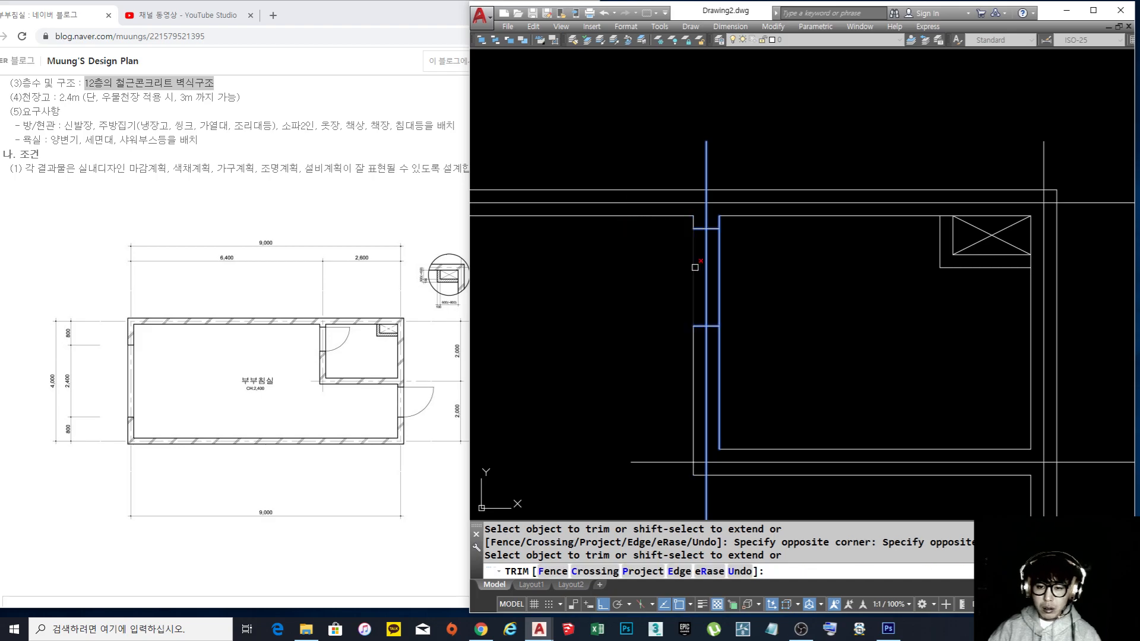
{"action": "left_click", "coordinate": [719, 264]}
{"action": "key", "text": "Return"}
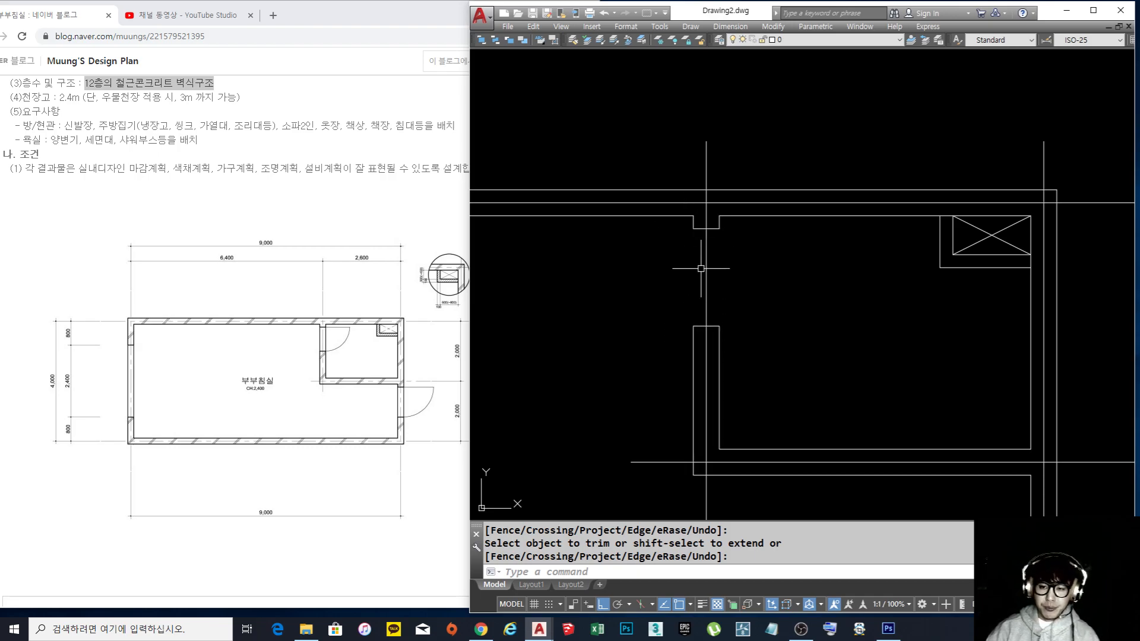
Offset the lower face line of the bathroom's horizontal partition 100 downward
{"action": "scroll", "coordinate": [701, 268], "scroll_direction": "down", "scroll_amount": 3}
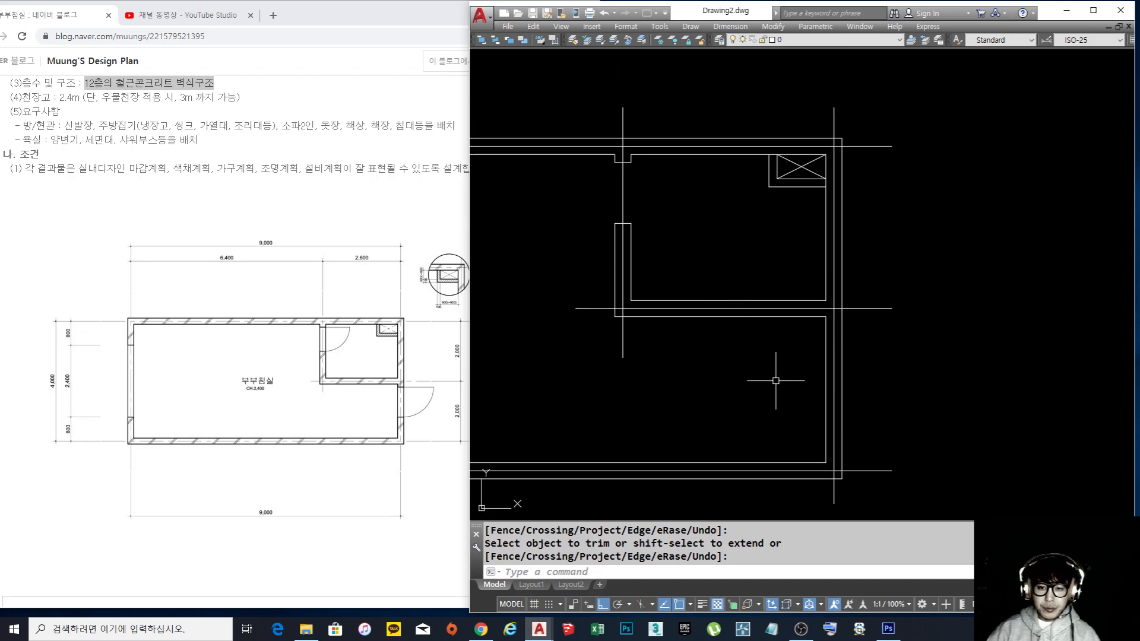
{"action": "middle_click_drag", "start_coordinate": [775, 381], "coordinate": [765, 361]}
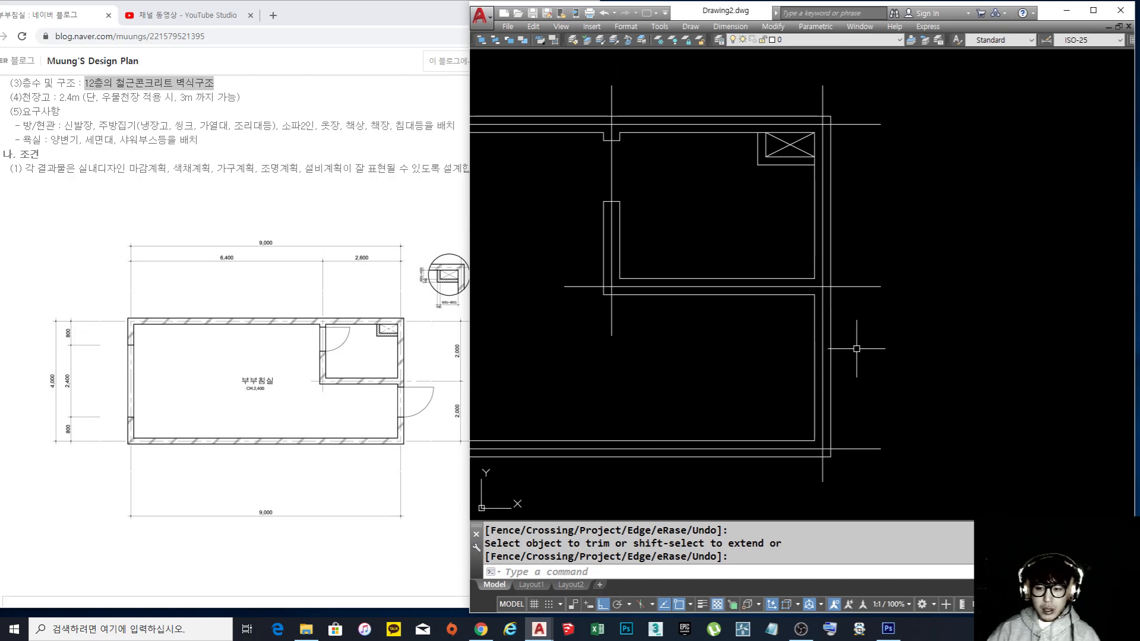
{"action": "scroll", "coordinate": [855, 348], "scroll_direction": "up", "scroll_amount": 3}
{"action": "type", "text": "o"}
{"action": "key", "text": "Return"}
{"action": "type", "text": "100"}
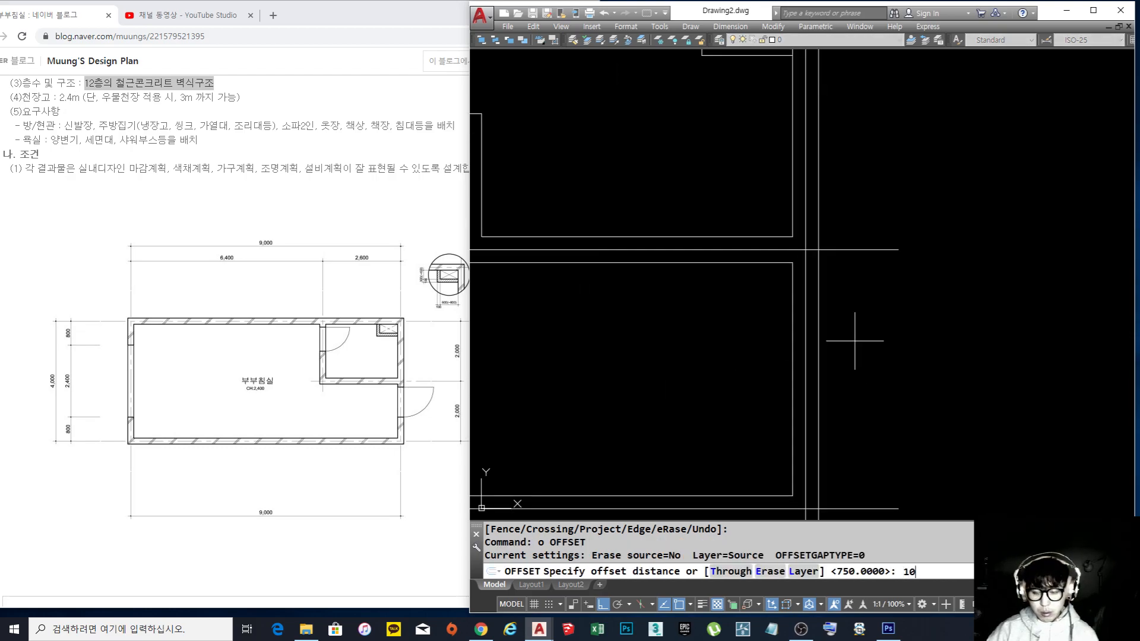
{"action": "key", "text": "Return"}
{"action": "left_click", "coordinate": [772, 262]}
{"action": "left_click", "coordinate": [762, 315]}
{"action": "key", "text": "Return"}
Stretch the right end of the new offset line out past the right outer wall
{"action": "left_click", "coordinate": [777, 294]}
{"action": "left_click", "coordinate": [761, 271]}
{"action": "left_click", "coordinate": [792, 275]}
{"action": "left_click", "coordinate": [931, 277]}
{"action": "key", "text": "Escape"}
{"action": "key", "text": "Escape"}
{"action": "key", "text": "Escape"}
{"action": "type", "text": "o"}
{"action": "key", "text": "Return"}
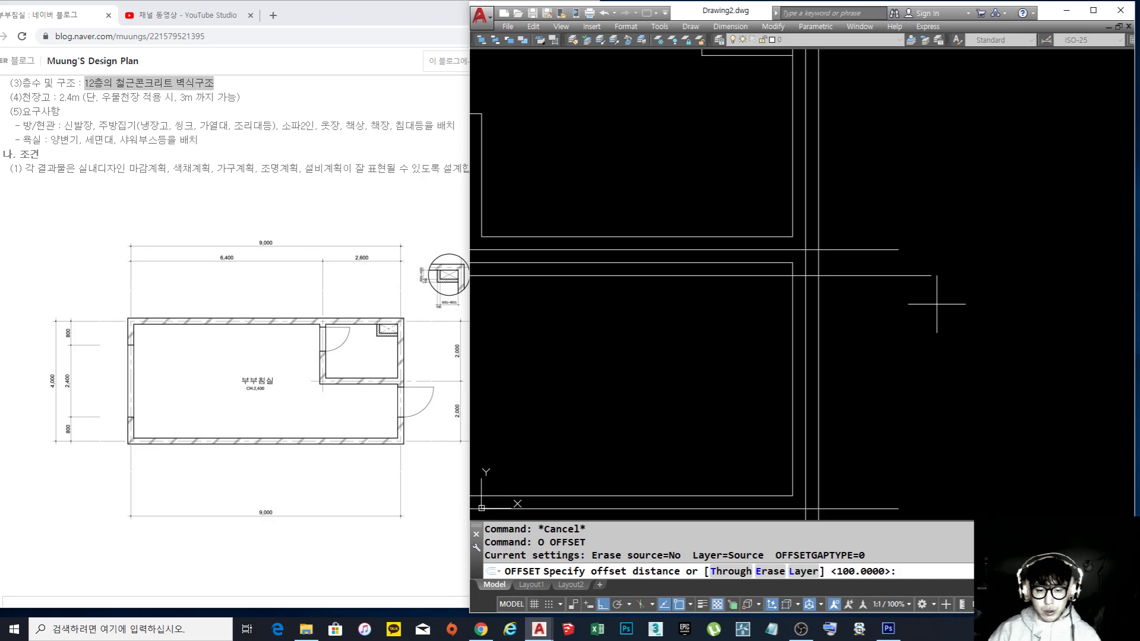
{"action": "key", "text": "Escape"}
{"action": "key", "text": "Escape"}
{"action": "key", "text": "Escape"}
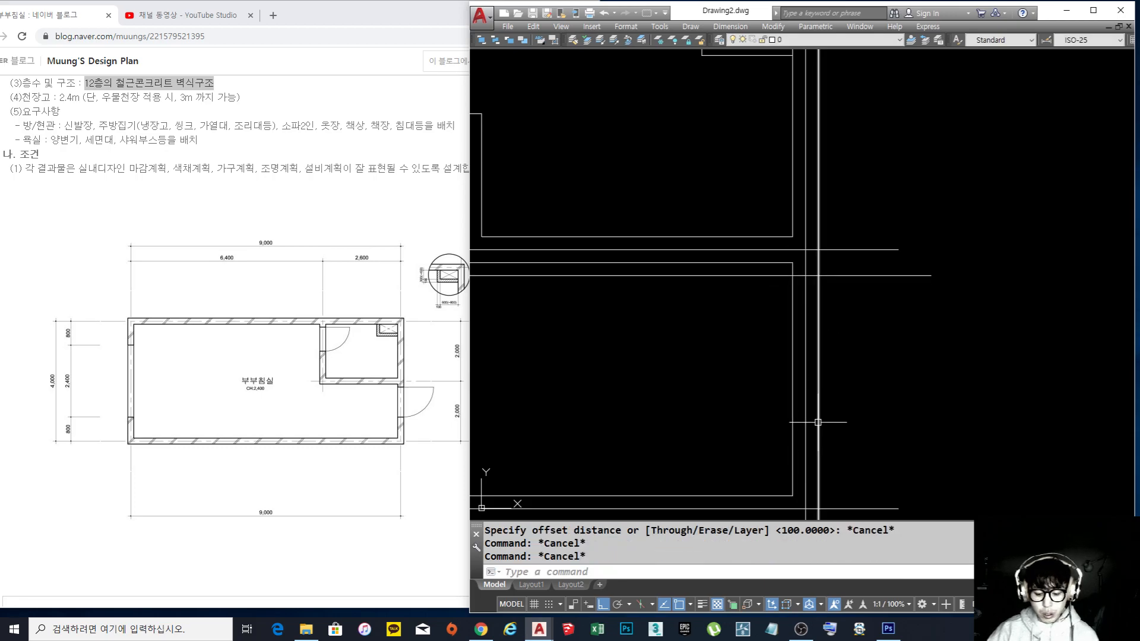
Offset the line that crosses the right wall 900 downward to mark the entrance door opening
{"action": "type", "text": "o"}
{"action": "key", "text": "Return"}
{"action": "type", "text": "90"}
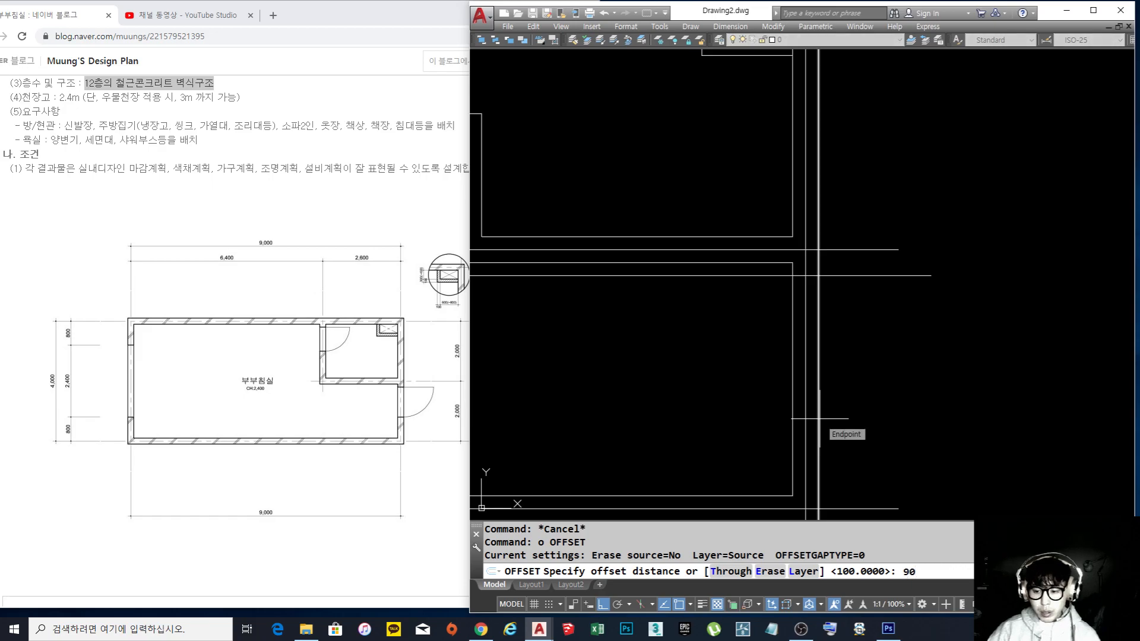
{"action": "type", "text": "0"}
{"action": "key", "text": "Return"}
{"action": "left_click", "coordinate": [861, 275]}
{"action": "left_click", "coordinate": [857, 405]}
{"action": "key", "text": "Return"}
Try trimming the right wall's faces between the entrance door lines and those lines' overshooting ends, and undo that trim
{"action": "middle_click_drag", "start_coordinate": [848, 374], "coordinate": [865, 405]}
{"action": "type", "text": "tr"}
{"action": "key", "text": "Return"}
{"action": "left_click", "coordinate": [891, 464]}
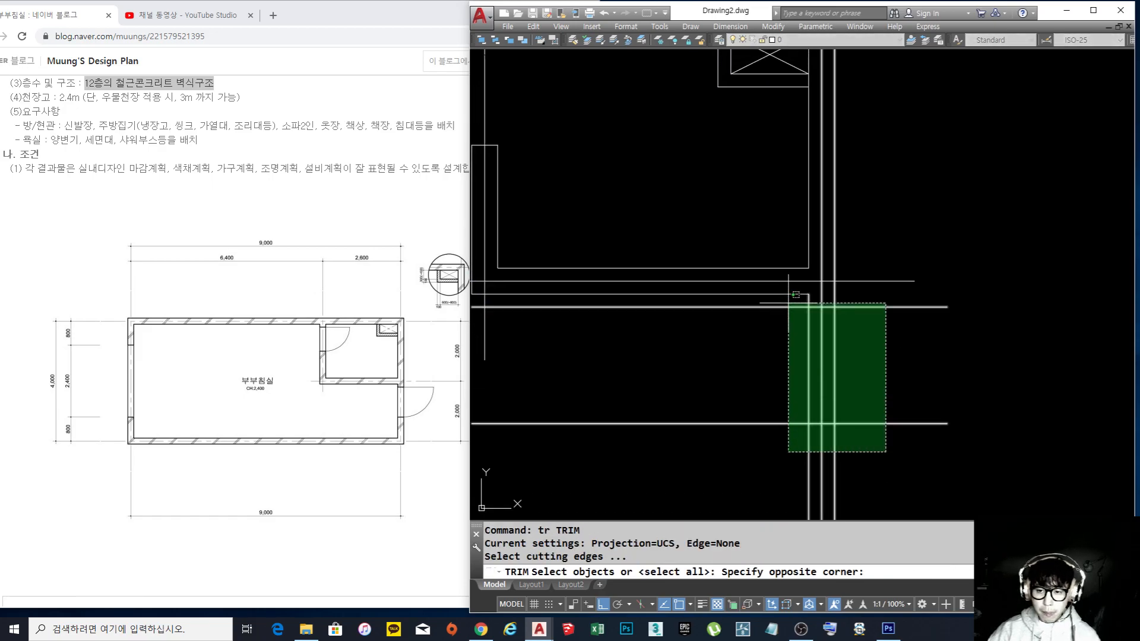
{"action": "left_click", "coordinate": [790, 302]}
{"action": "key", "text": "Return"}
{"action": "left_click", "coordinate": [810, 333]}
{"action": "left_click", "coordinate": [835, 338]}
{"action": "left_click", "coordinate": [921, 488]}
{"action": "left_click", "coordinate": [846, 288]}
{"action": "left_click", "coordinate": [771, 389]}
{"action": "left_click", "coordinate": [731, 305]}
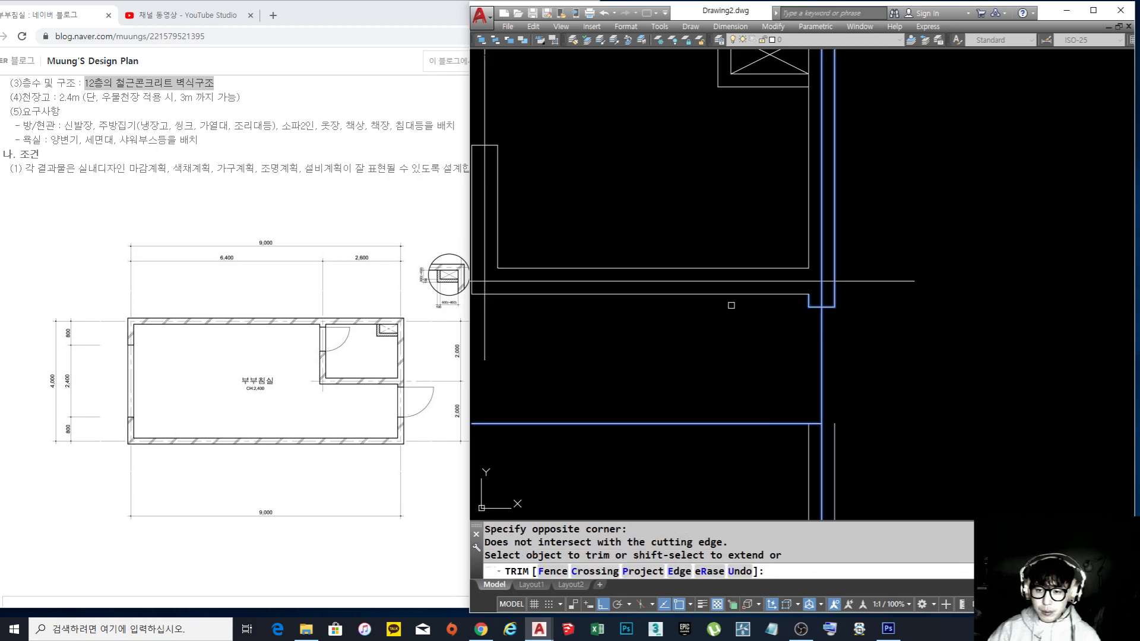
{"action": "key", "text": "Return"}
{"action": "key", "text": "ctrl+z"}
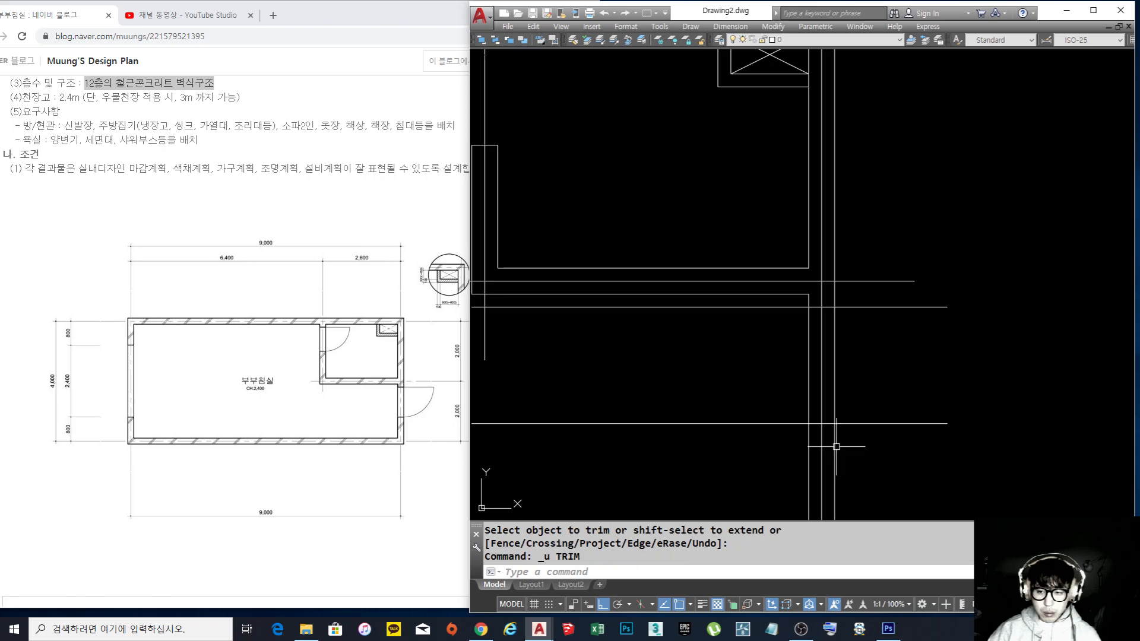
Trim the right wall's faces between the two entrance door lines and cut off those lines' overshooting ends to open the doorway
{"action": "mouse_move", "coordinate": [851, 294]}
{"action": "middle_mouse_down"}
{"action": "mouse_move", "coordinate": [831, 285]}
{"action": "mouse_move", "coordinate": [896, 314]}
{"action": "middle_mouse_up"}
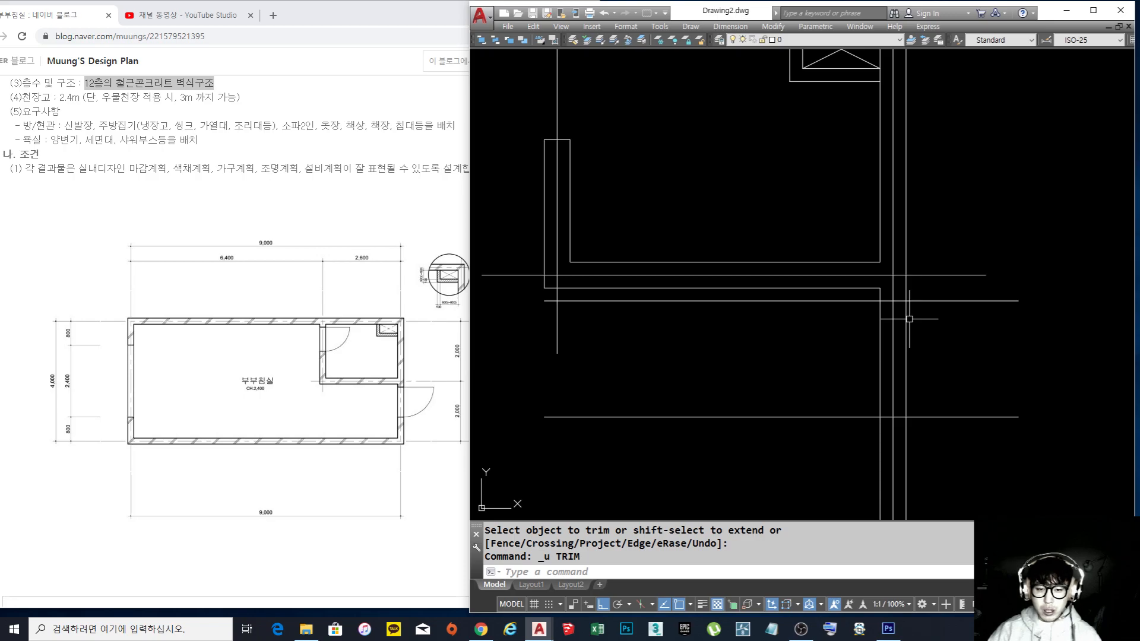
{"action": "type", "text": "tr"}
{"action": "key", "text": "Return"}
{"action": "left_click", "coordinate": [921, 425]}
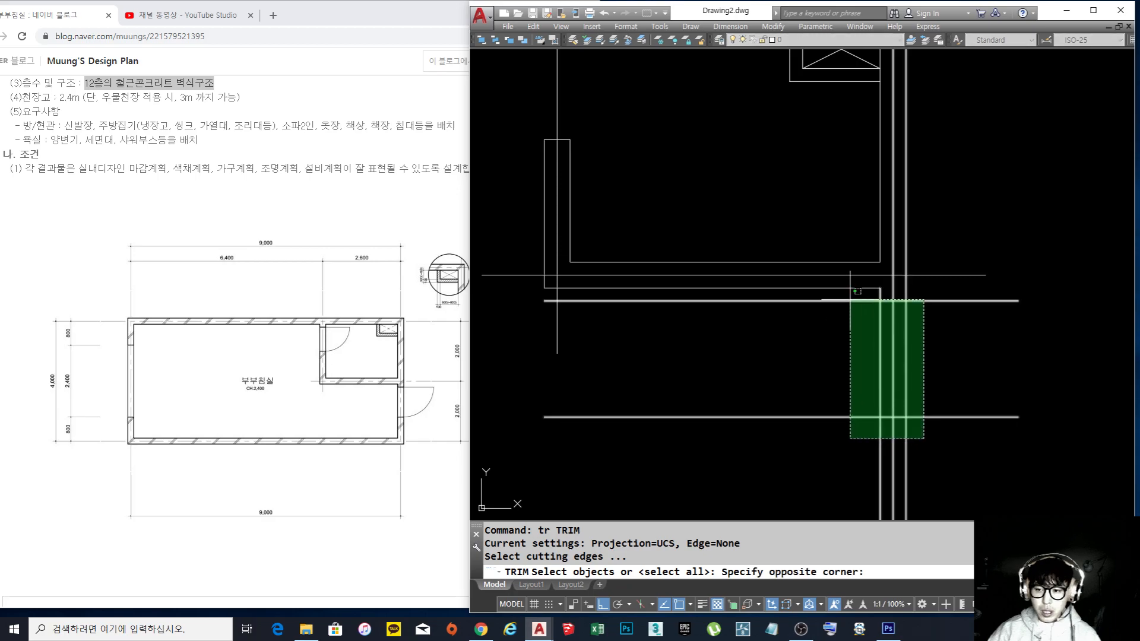
{"action": "left_click", "coordinate": [849, 296]}
{"action": "left_click", "coordinate": [838, 451]}
{"action": "left_click", "coordinate": [808, 366]}
{"action": "left_click", "coordinate": [1019, 456]}
{"action": "left_click", "coordinate": [908, 279]}
{"action": "left_click", "coordinate": [906, 356]}
{"action": "left_click", "coordinate": [883, 342]}
{"action": "key", "text": "Return"}
{"action": "scroll", "coordinate": [902, 350], "scroll_direction": "down", "scroll_amount": 3}
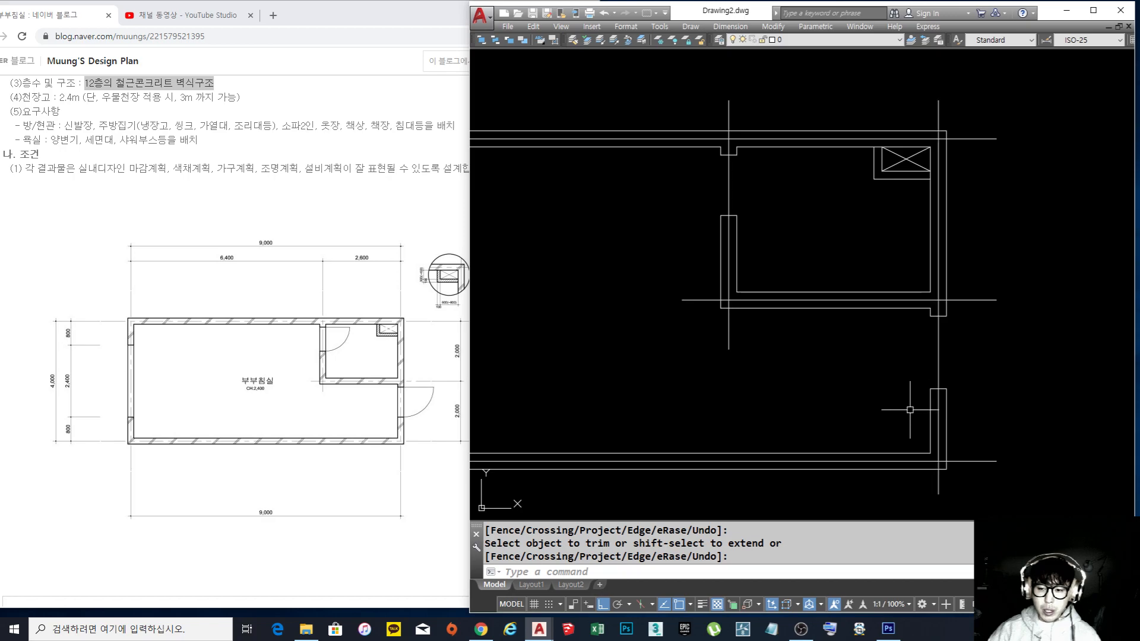
Examine the entrance door opening, the bathroom door opening and the overall floor plan
{"action": "scroll", "coordinate": [910, 410], "scroll_direction": "up", "scroll_amount": 2}
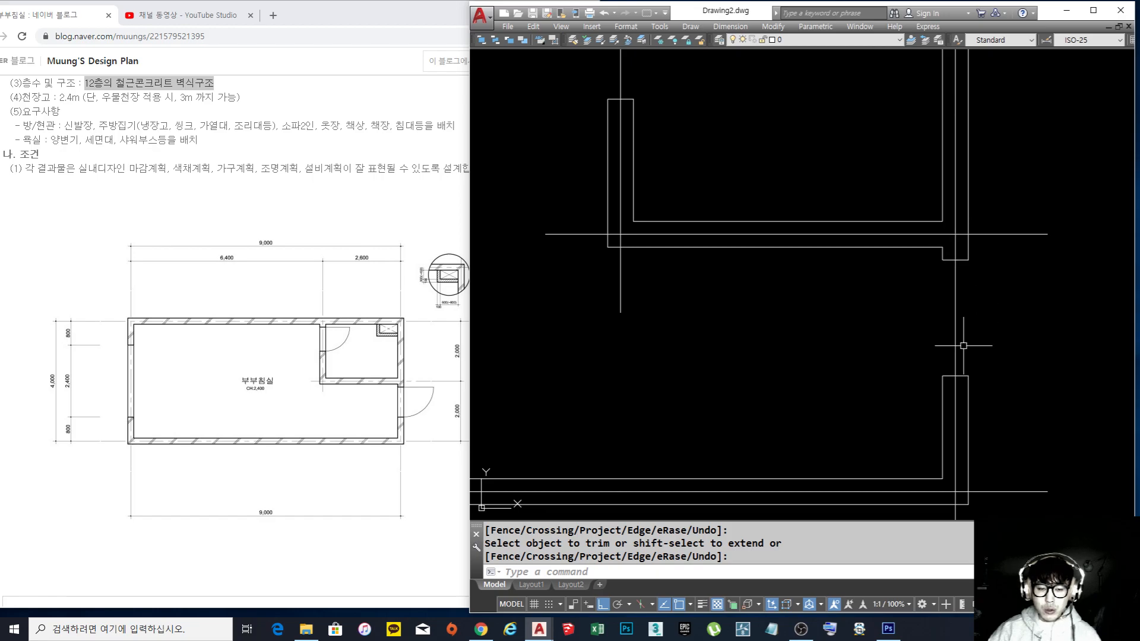
{"action": "scroll", "coordinate": [766, 333], "scroll_direction": "down", "scroll_amount": 3}
{"action": "scroll", "coordinate": [763, 300], "scroll_direction": "up", "scroll_amount": 3}
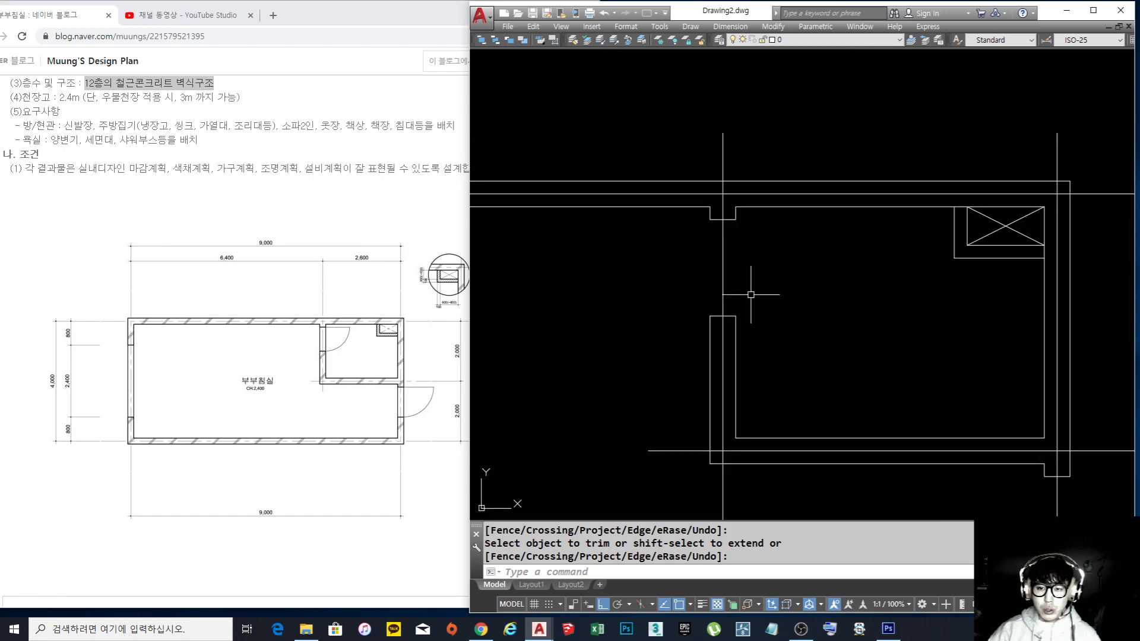
{"action": "scroll", "coordinate": [727, 262], "scroll_direction": "down", "scroll_amount": 2}
{"action": "middle_click_drag", "start_coordinate": [842, 294], "coordinate": [708, 281]}
{"action": "scroll", "coordinate": [698, 294], "scroll_direction": "up", "scroll_amount": 2}
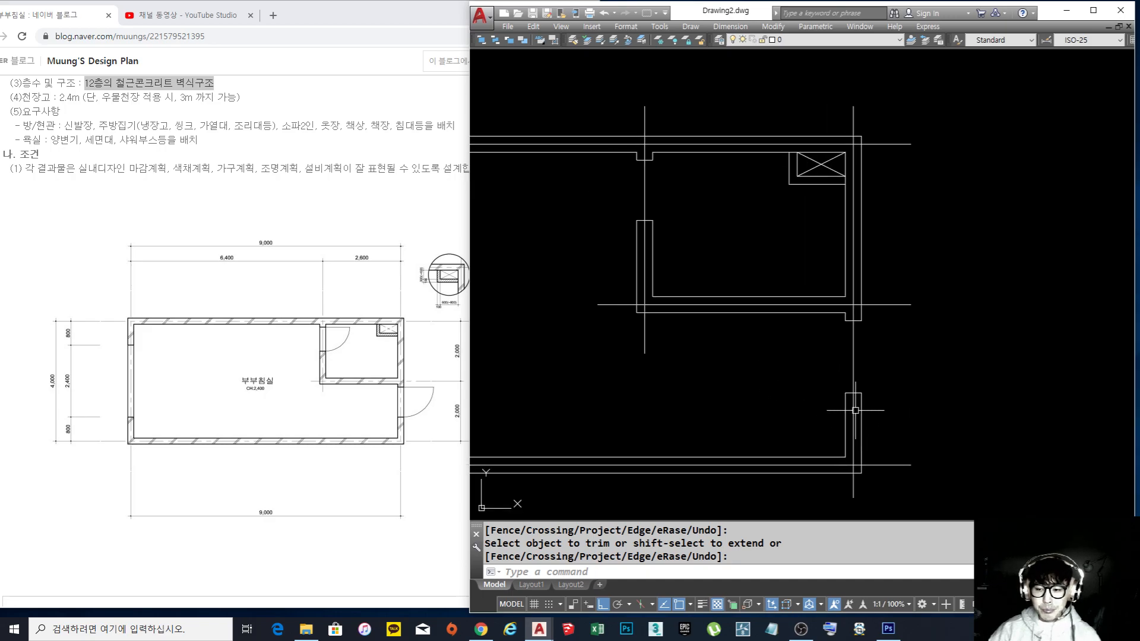
{"action": "scroll", "coordinate": [713, 454], "scroll_direction": "up", "scroll_amount": 2}
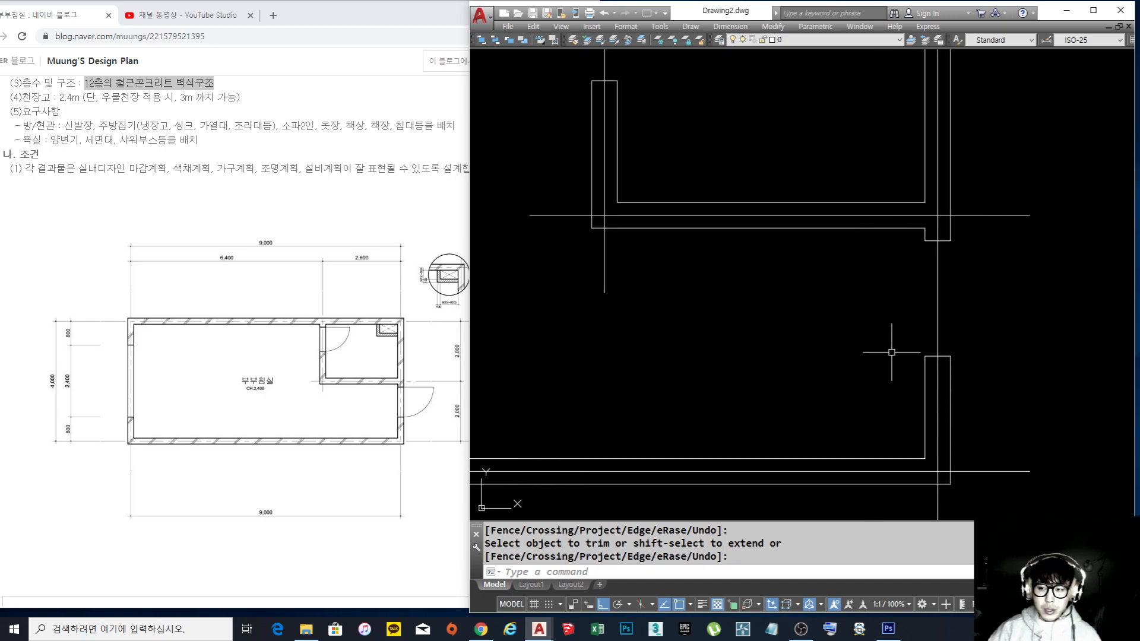
{"action": "scroll", "coordinate": [998, 333], "scroll_direction": "down", "scroll_amount": 5}
{"action": "scroll", "coordinate": [806, 340], "scroll_direction": "up", "scroll_amount": 3}
{"action": "scroll", "coordinate": [806, 341], "scroll_direction": "up", "scroll_amount": 1}
{"action": "scroll", "coordinate": [806, 341], "scroll_direction": "down", "scroll_amount": 2}
{"action": "middle_click_drag", "start_coordinate": [806, 342], "coordinate": [825, 342]}
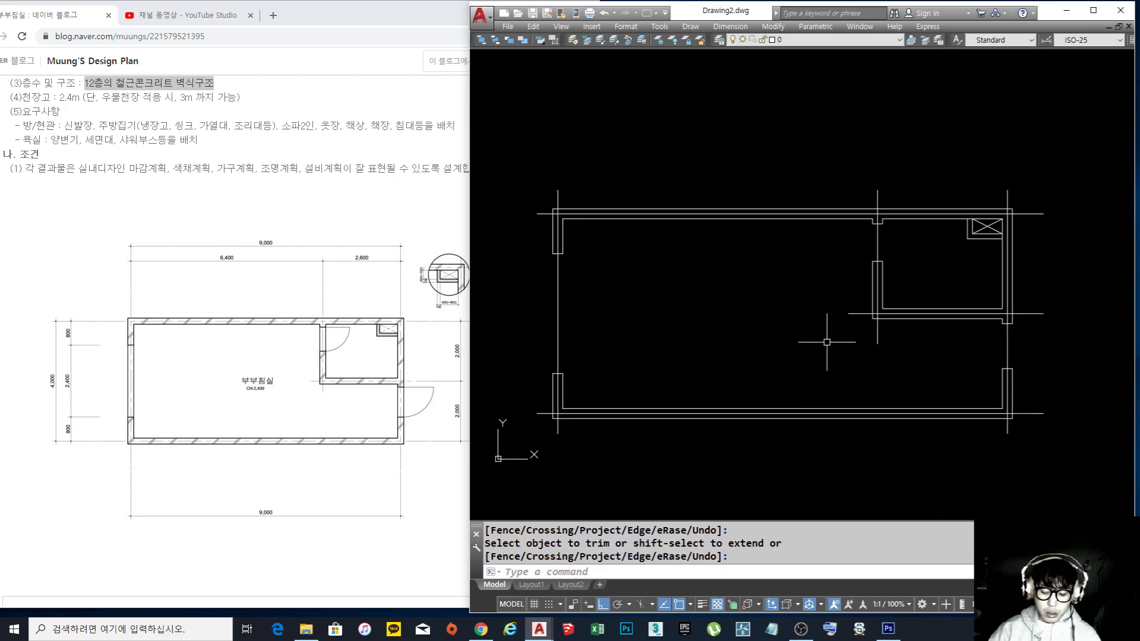
Create two new layers named 벽제선 and 중심선
{"action": "key", "text": "Return"}
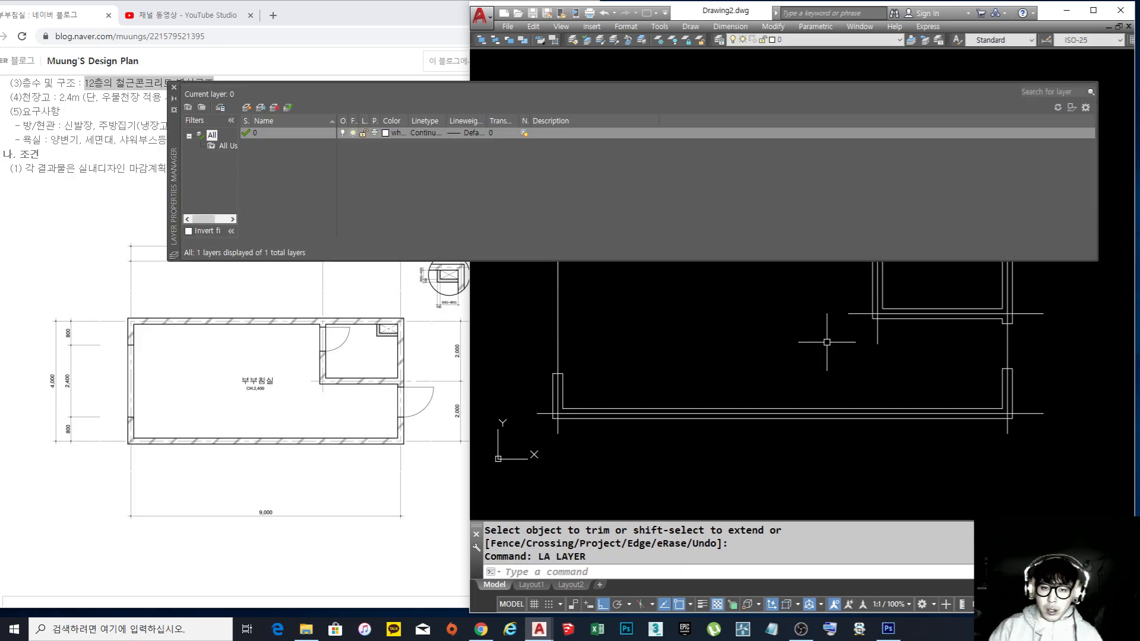
{"action": "left_click", "coordinate": [252, 109]}
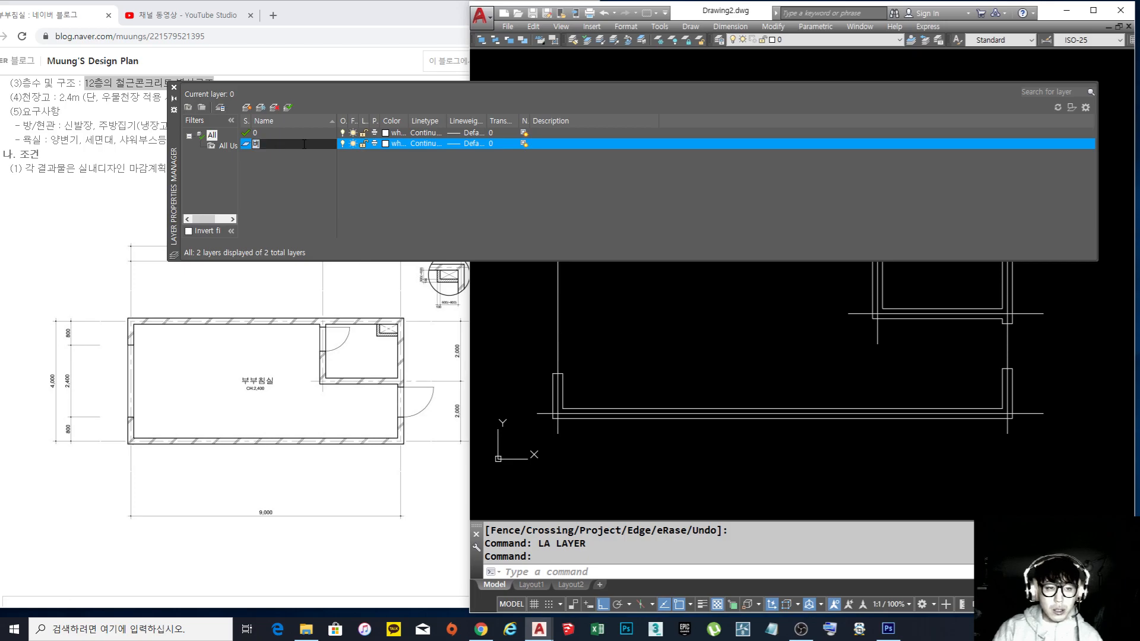
{"action": "type", "text": "벽제선"}
{"action": "key", "text": "Return"}
{"action": "key", "text": "Return"}
{"action": "type", "text": "중심선"}
{"action": "key", "text": "Return"}
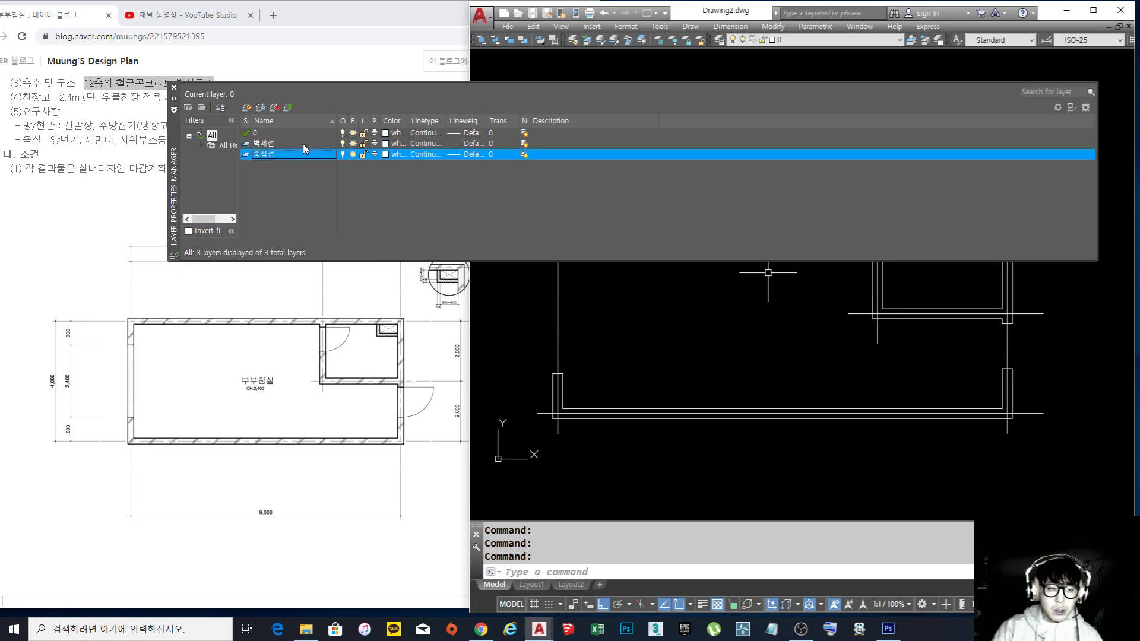
Add three more layers named 창호선, 가구선 and 마감선
{"action": "key", "text": "Return"}
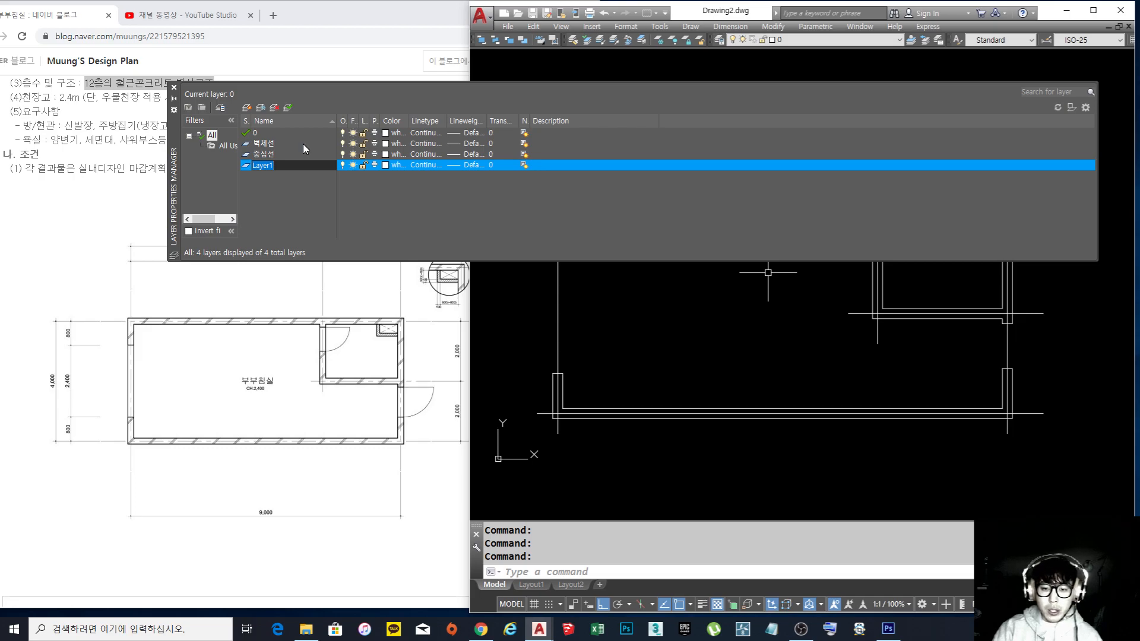
{"action": "type", "text": "창호선"}
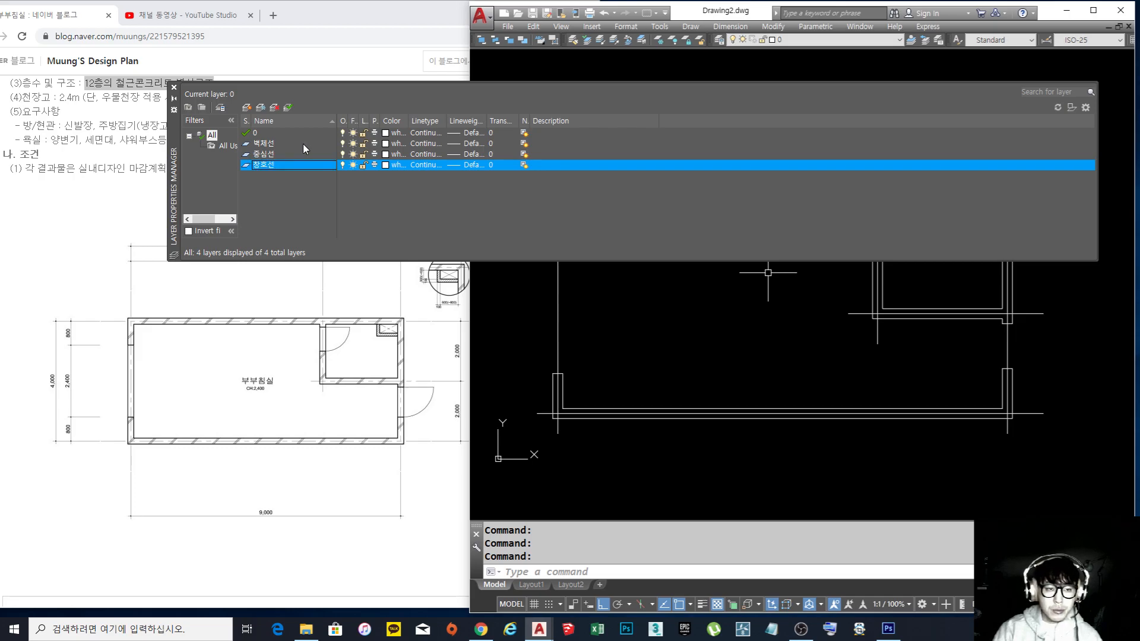
{"action": "key", "text": "Return"}
{"action": "key", "text": "Return"}
{"action": "type", "text": "가구선"}
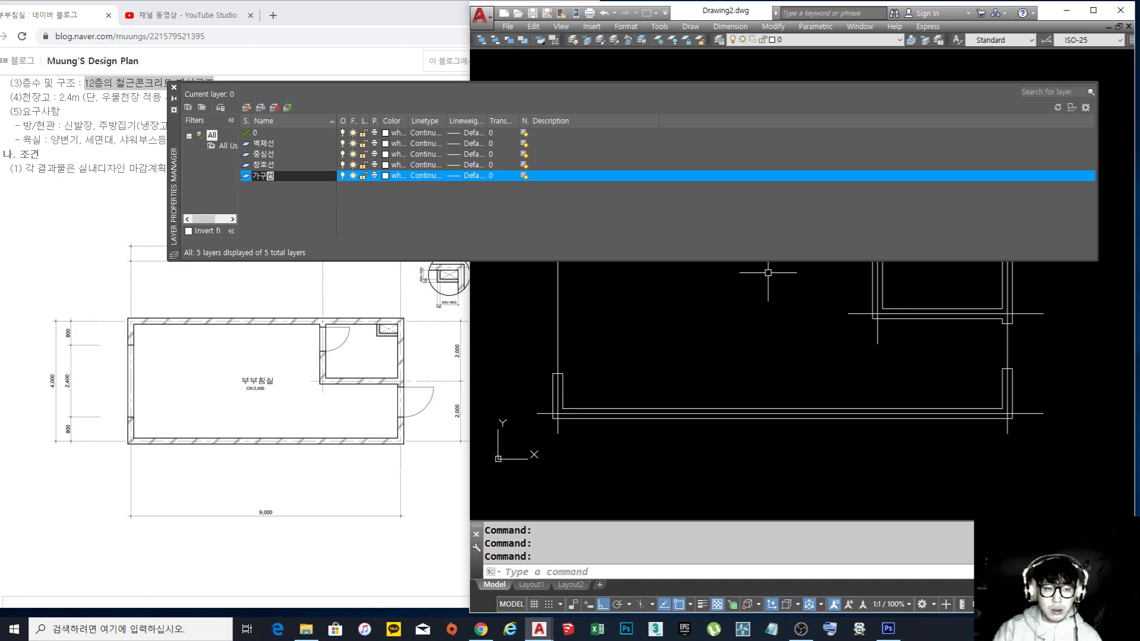
{"action": "key", "text": "Return"}
{"action": "key", "text": "Return"}
{"action": "type", "text": "마감선"}
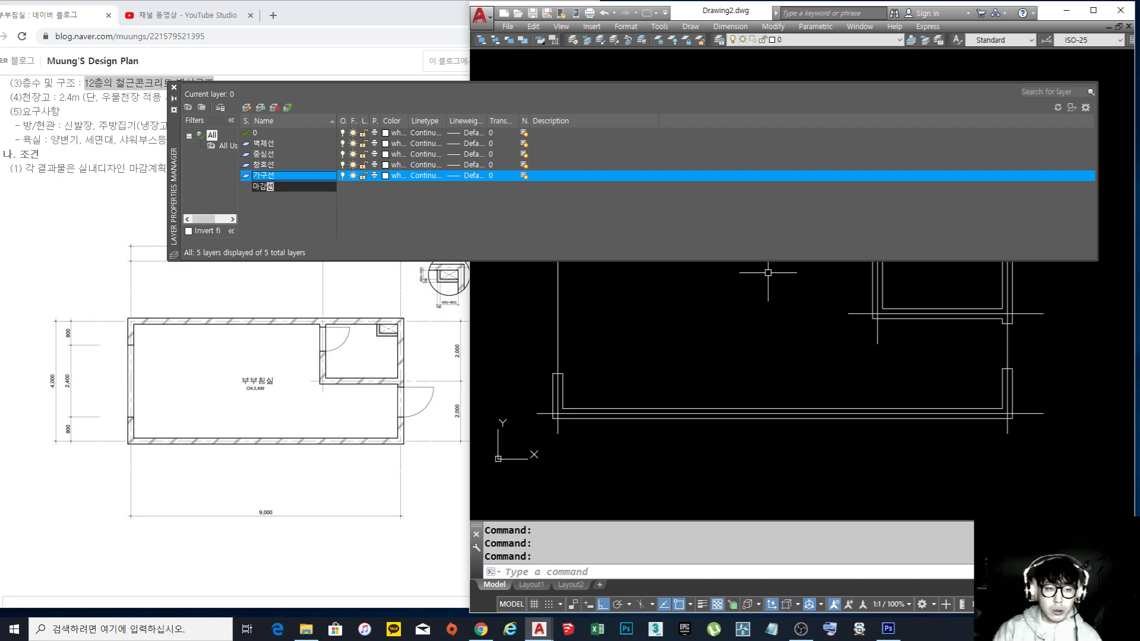
{"action": "key", "text": "Return"}
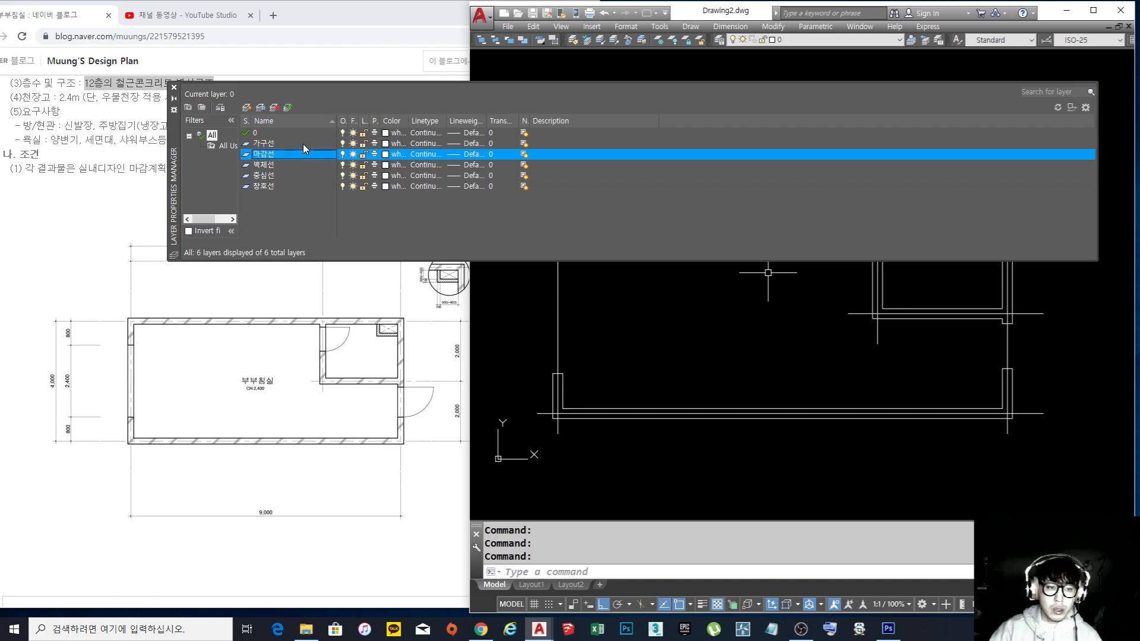
Set the colour of layer 가구선 to magenta and layer 마감선 to blue
{"action": "left_click", "coordinate": [385, 143]}
{"action": "left_click", "coordinate": [864, 312]}
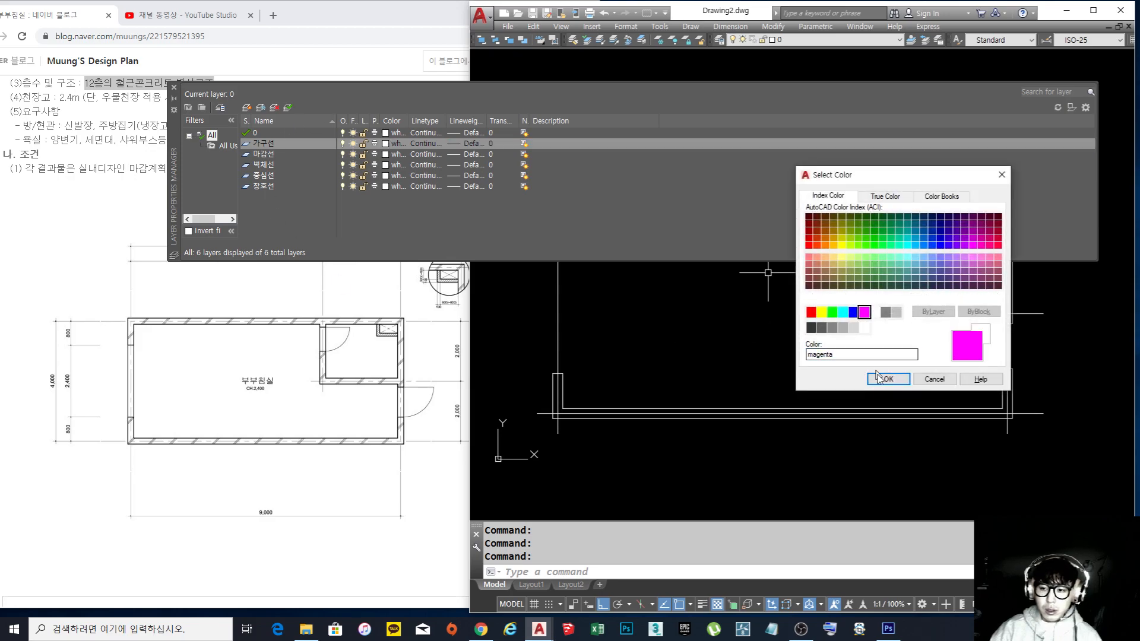
{"action": "left_click", "coordinate": [888, 379]}
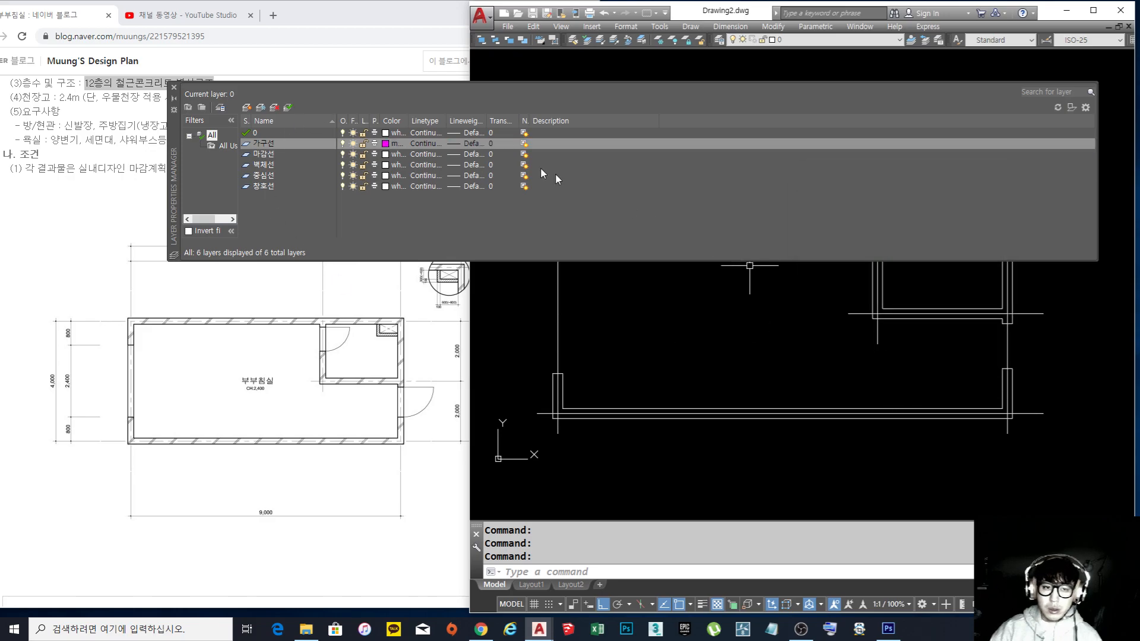
{"action": "left_click", "coordinate": [392, 154]}
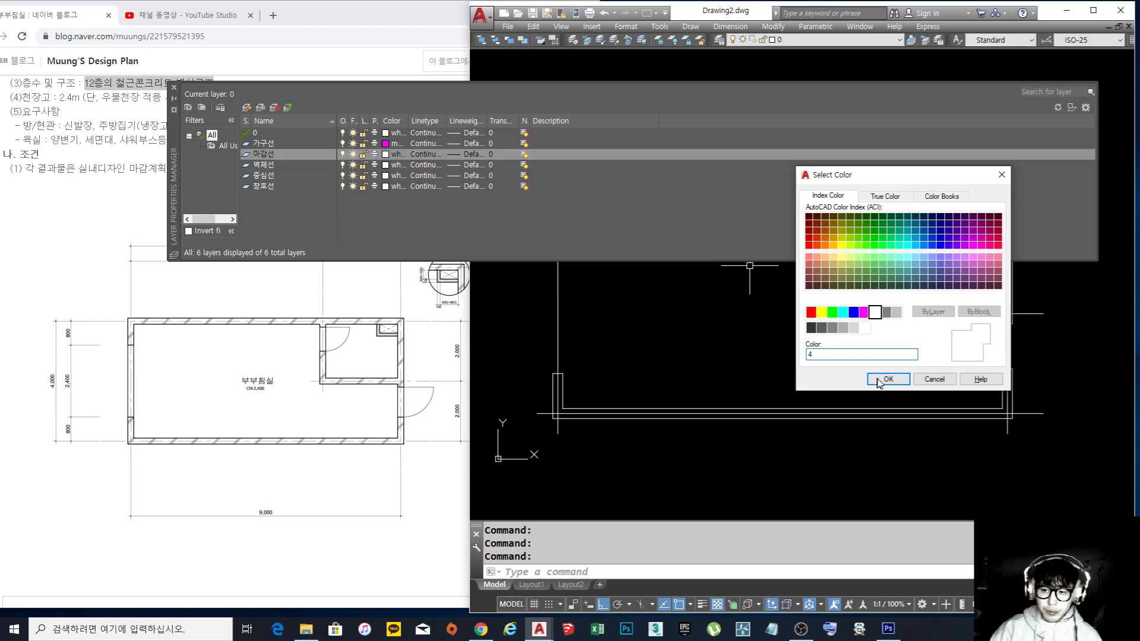
{"action": "left_click", "coordinate": [879, 380]}
{"action": "left_click", "coordinate": [393, 166]}
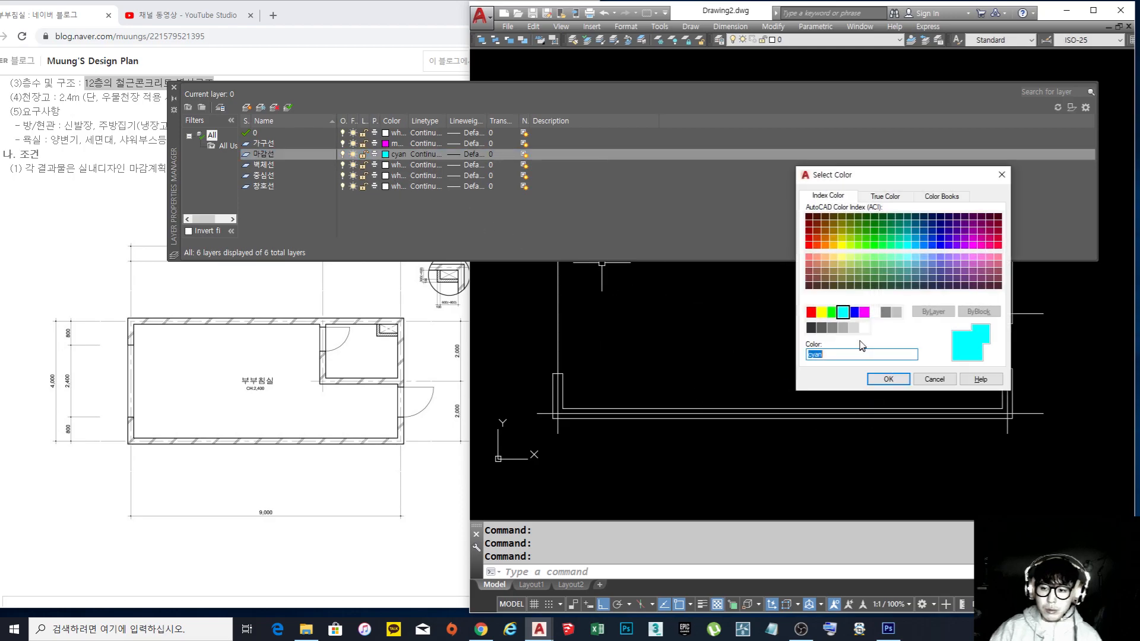
{"action": "left_click", "coordinate": [853, 312]}
{"action": "left_click", "coordinate": [888, 379]}
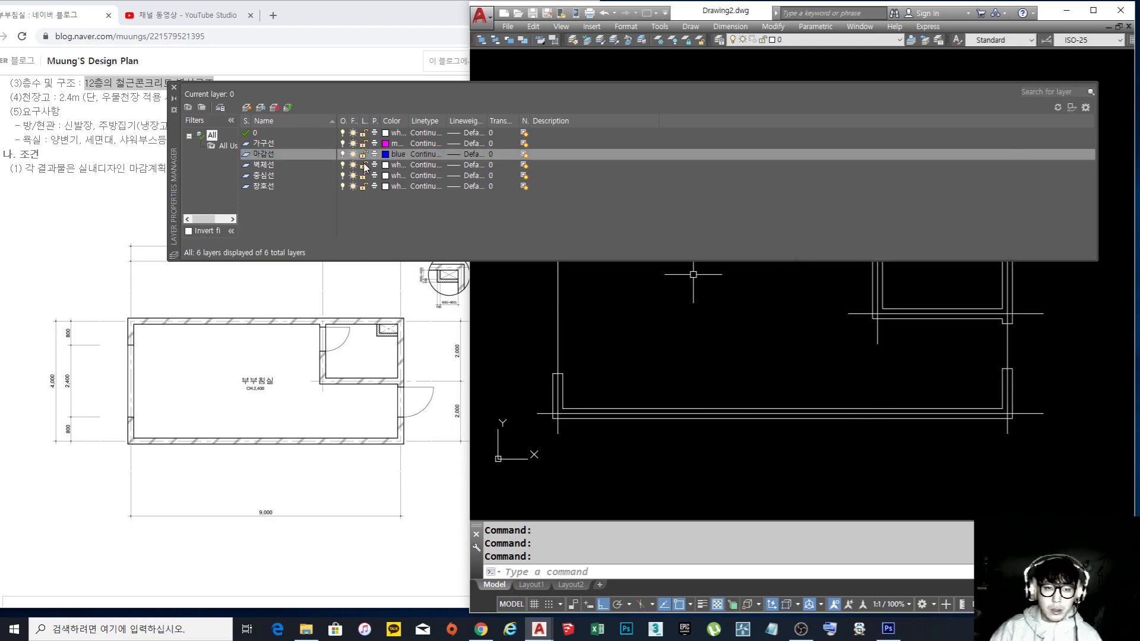
Set the colour of layer 벽제선 to yellow and layer 중심선 to red
{"action": "left_click", "coordinate": [387, 167]}
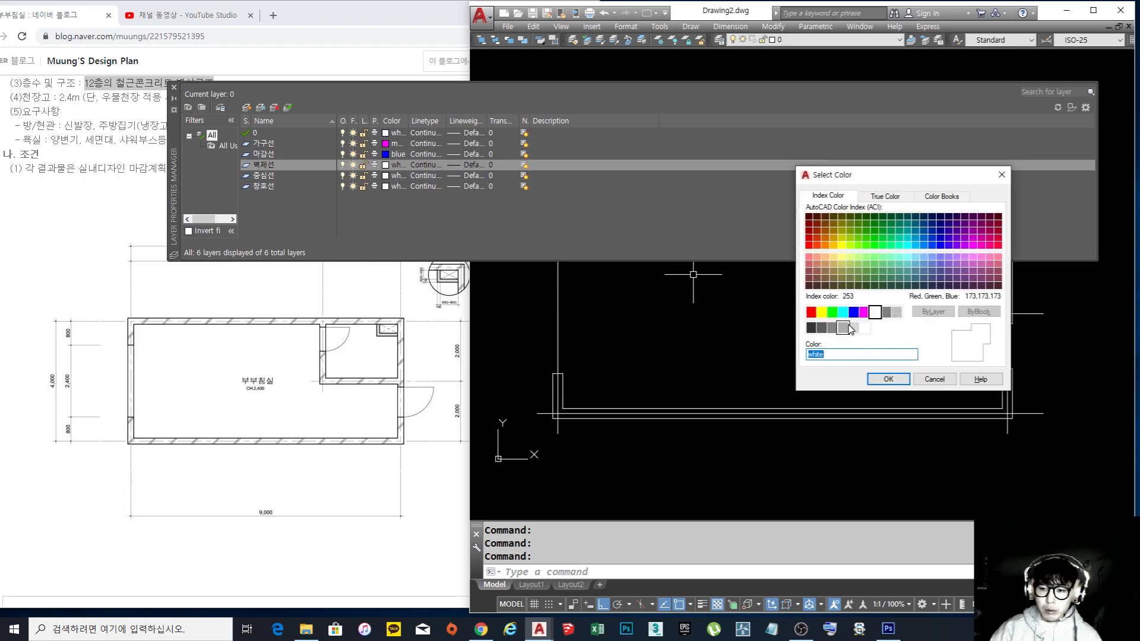
{"action": "left_click", "coordinate": [822, 312]}
{"action": "left_click", "coordinate": [888, 380]}
{"action": "left_click", "coordinate": [386, 176]}
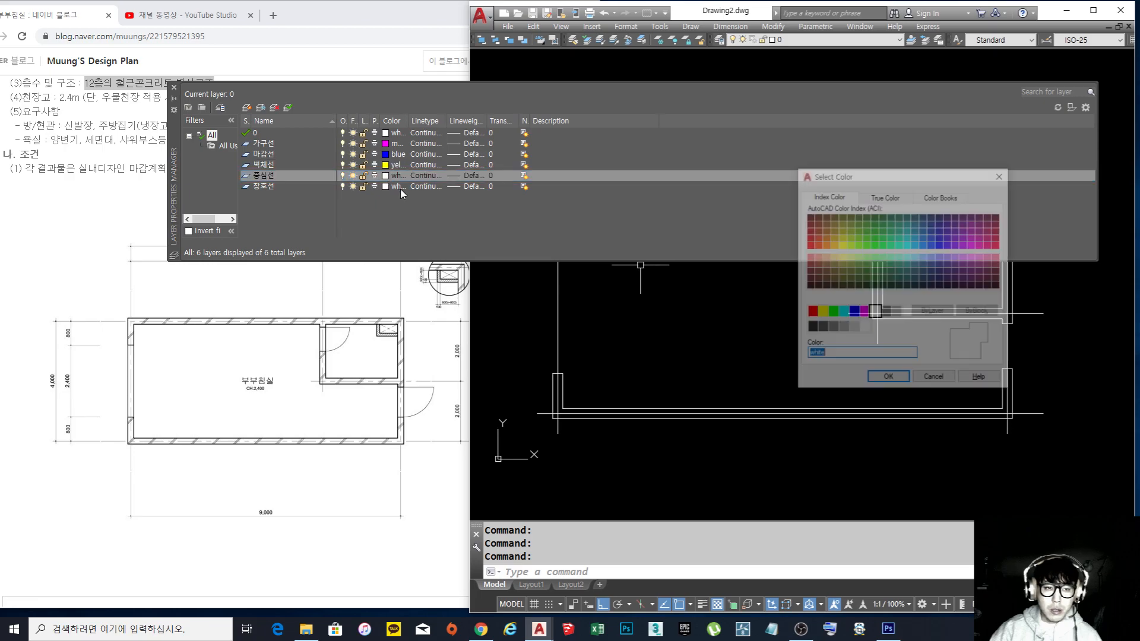
{"action": "left_click", "coordinate": [811, 312]}
{"action": "left_click", "coordinate": [887, 383]}
Set the colour of layer 창호선 to cyan and close the layer manager
{"action": "left_click", "coordinate": [385, 187]}
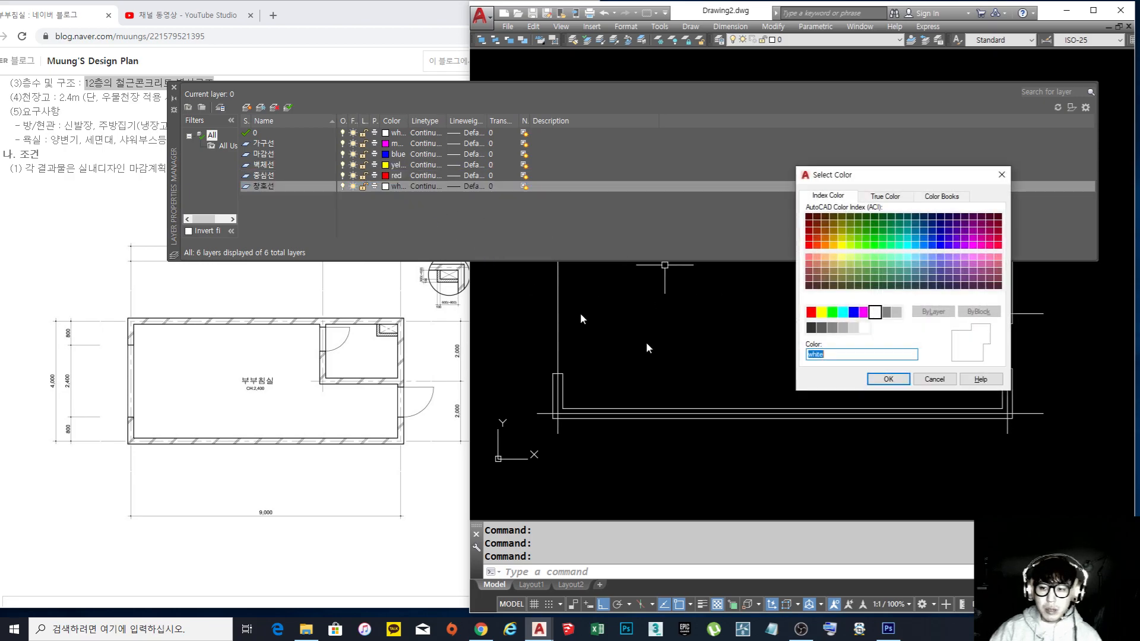
{"action": "left_click", "coordinate": [842, 312]}
{"action": "left_click", "coordinate": [888, 379]}
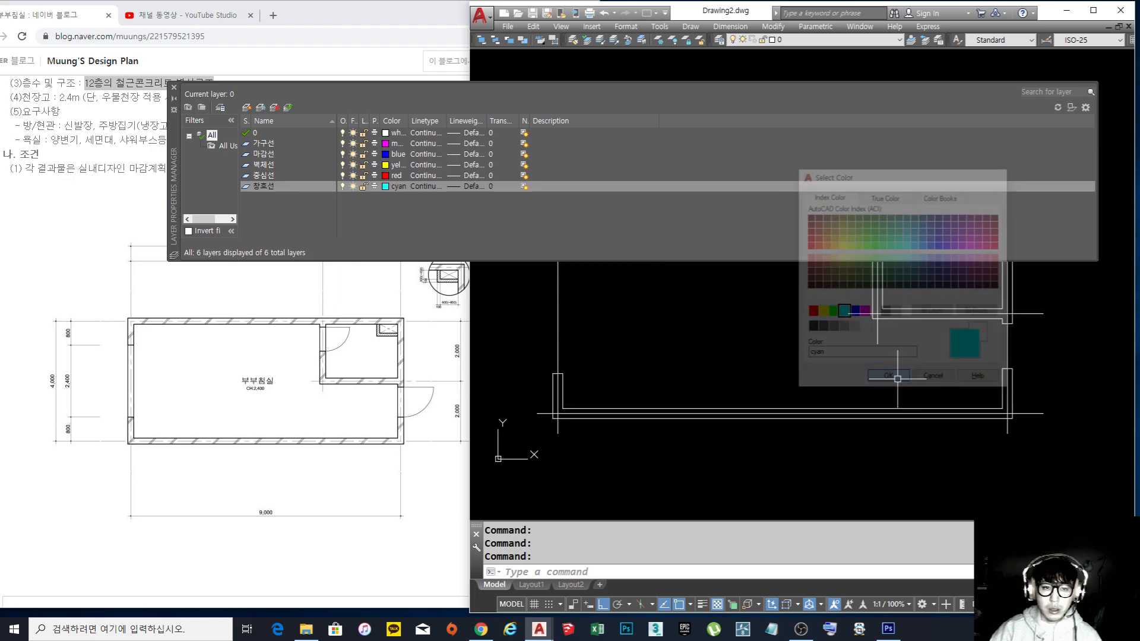
{"action": "left_click", "coordinate": [174, 89]}
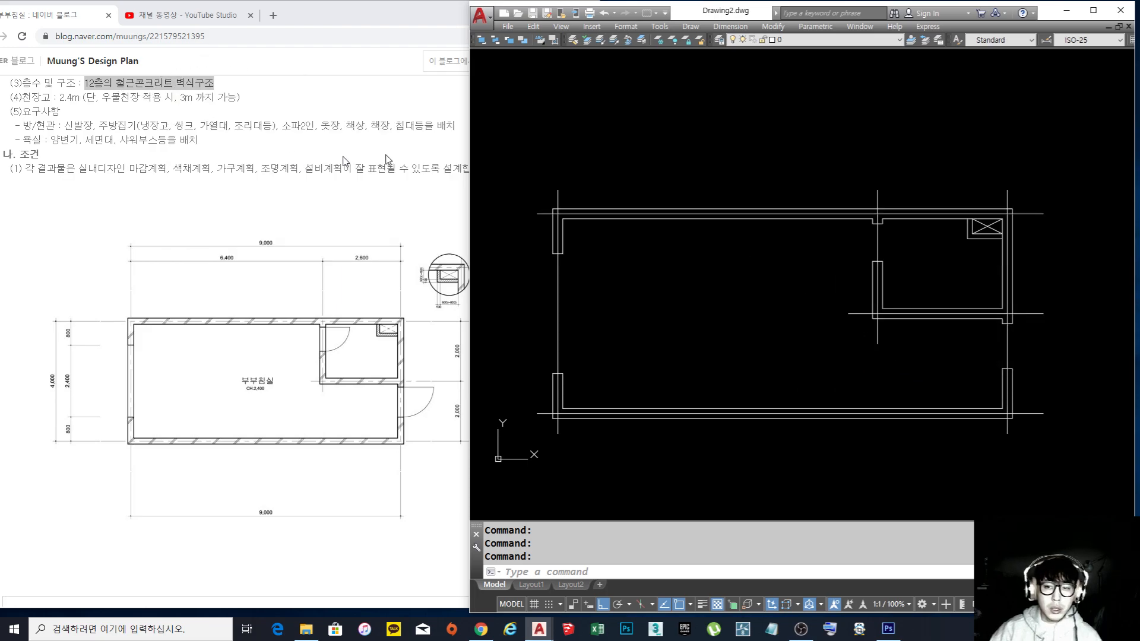
Assign every line of the floor plan to the 벽제선 layer
{"action": "middle_click_drag", "start_coordinate": [699, 178], "coordinate": [667, 189]}
{"action": "left_click", "coordinate": [1029, 462]}
{"action": "left_click", "coordinate": [508, 152]}
{"action": "left_click", "coordinate": [807, 40]}
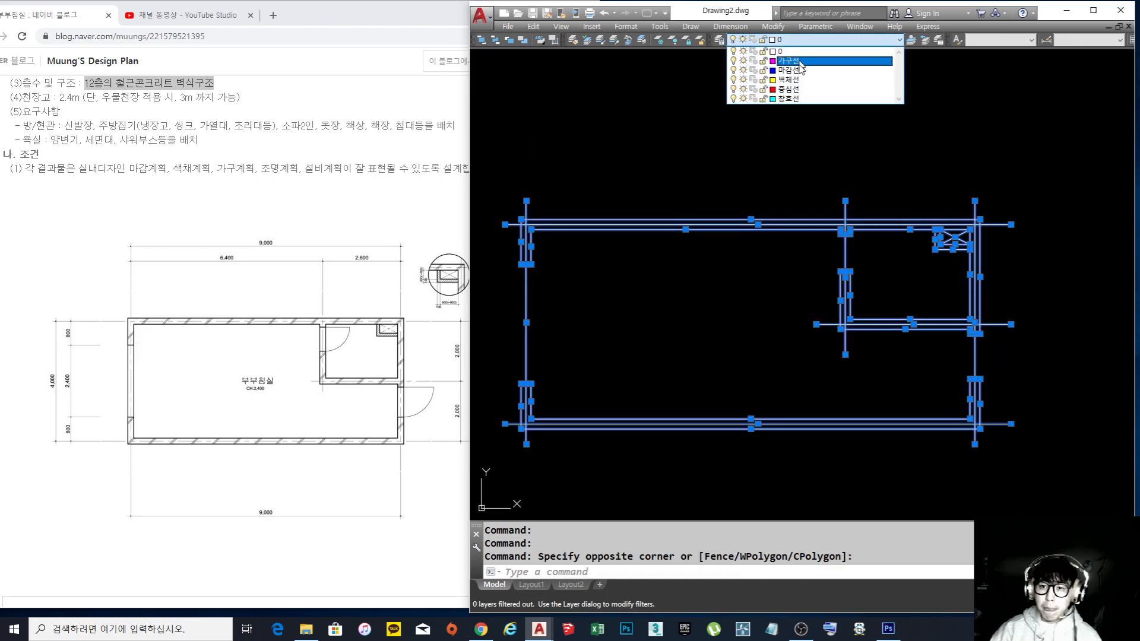
{"action": "left_click", "coordinate": [814, 79]}
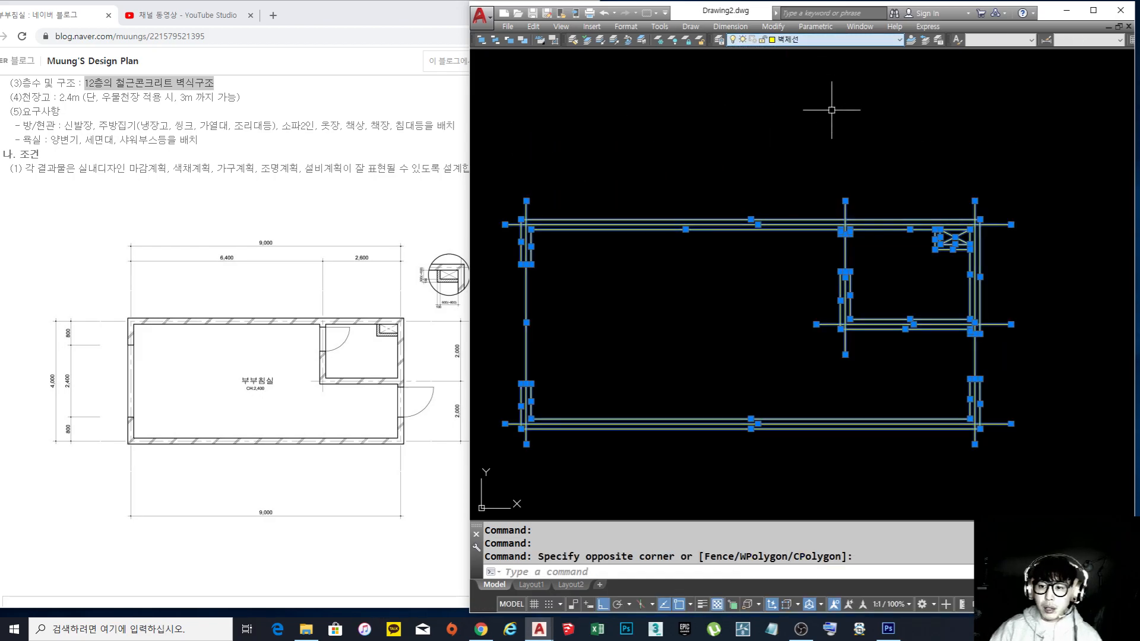
{"action": "key", "text": "Escape"}
{"action": "key", "text": "Escape"}
{"action": "key", "text": "Escape"}
Move the three horizontal centre lines to the 중심선 layer
{"action": "left_click", "coordinate": [1042, 443]}
{"action": "left_click", "coordinate": [1004, 199]}
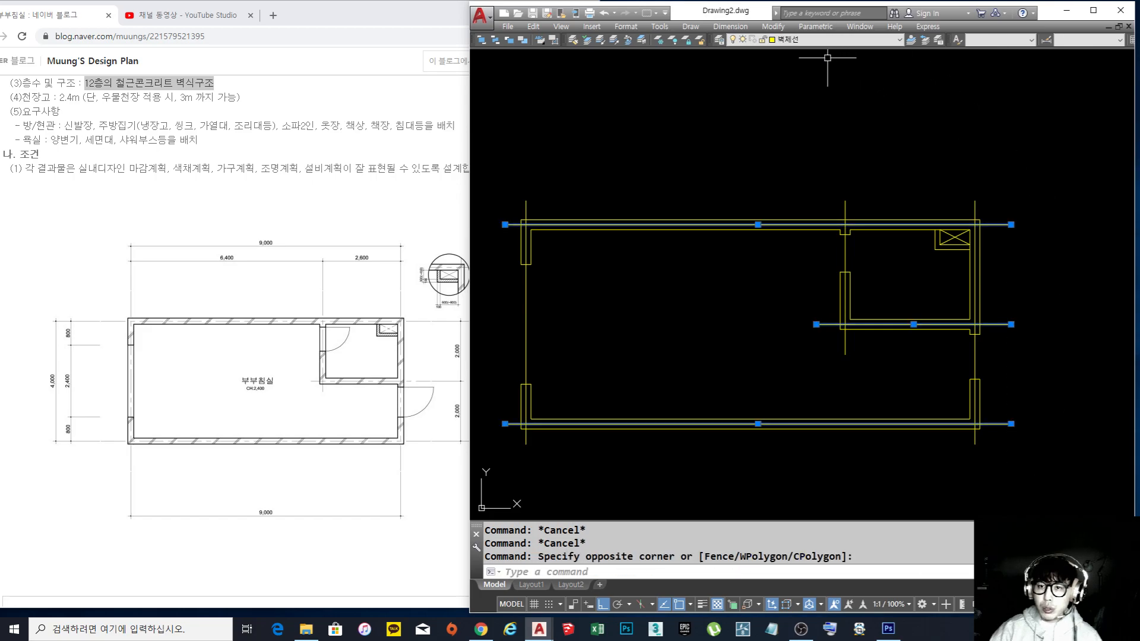
{"action": "left_click", "coordinate": [818, 40]}
{"action": "left_click", "coordinate": [818, 89]}
{"action": "key", "text": "Escape"}
{"action": "key", "text": "Escape"}
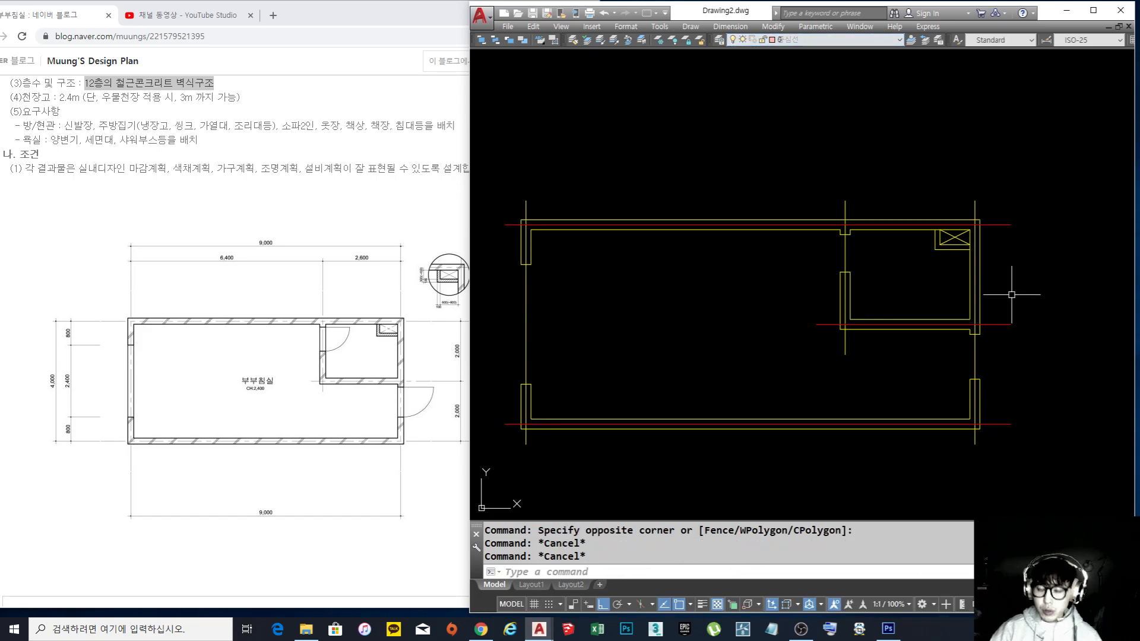
{"action": "type", "text": "la"}
{"action": "key", "text": "Return"}
{"action": "key", "text": "Escape"}
{"action": "key", "text": "Escape"}
{"action": "left_click", "coordinate": [174, 89]}
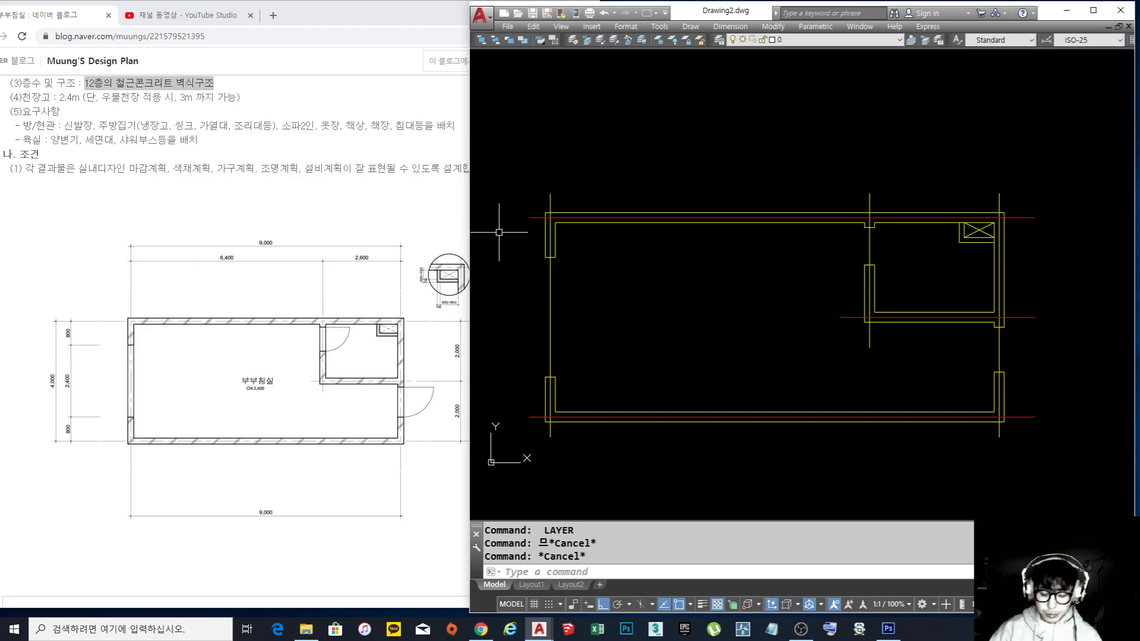
Match the properties of the top horizontal centre line onto the three vertical centre lines
{"action": "type", "text": "ma"}
{"action": "key", "text": "Return"}
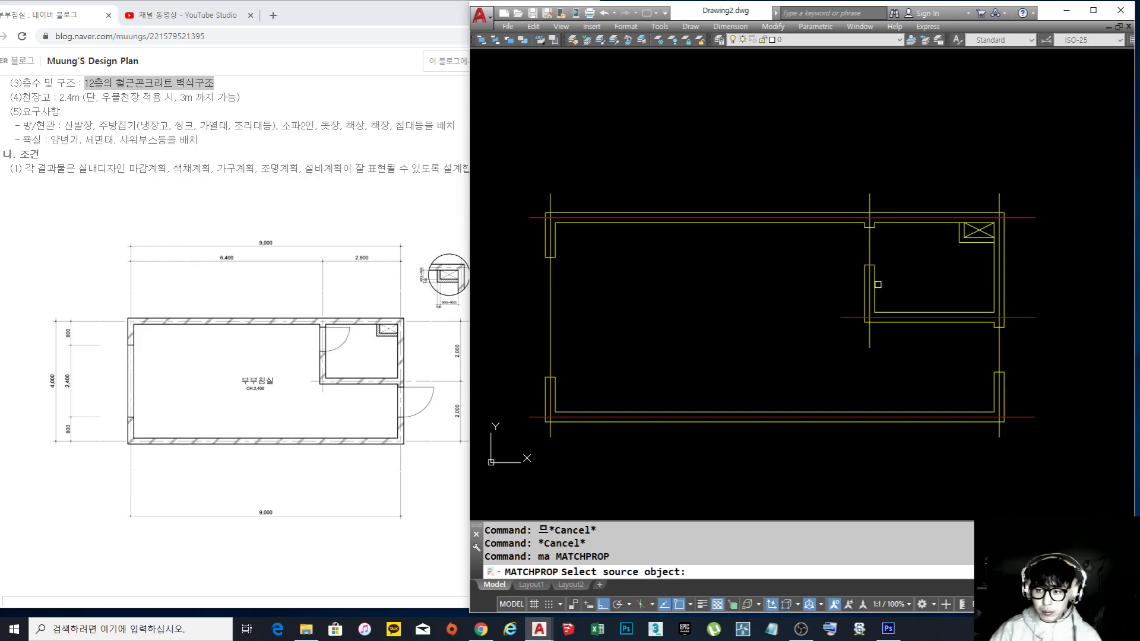
{"action": "left_click", "coordinate": [1015, 217]}
{"action": "left_click", "coordinate": [1024, 196]}
{"action": "left_click", "coordinate": [565, 138]}
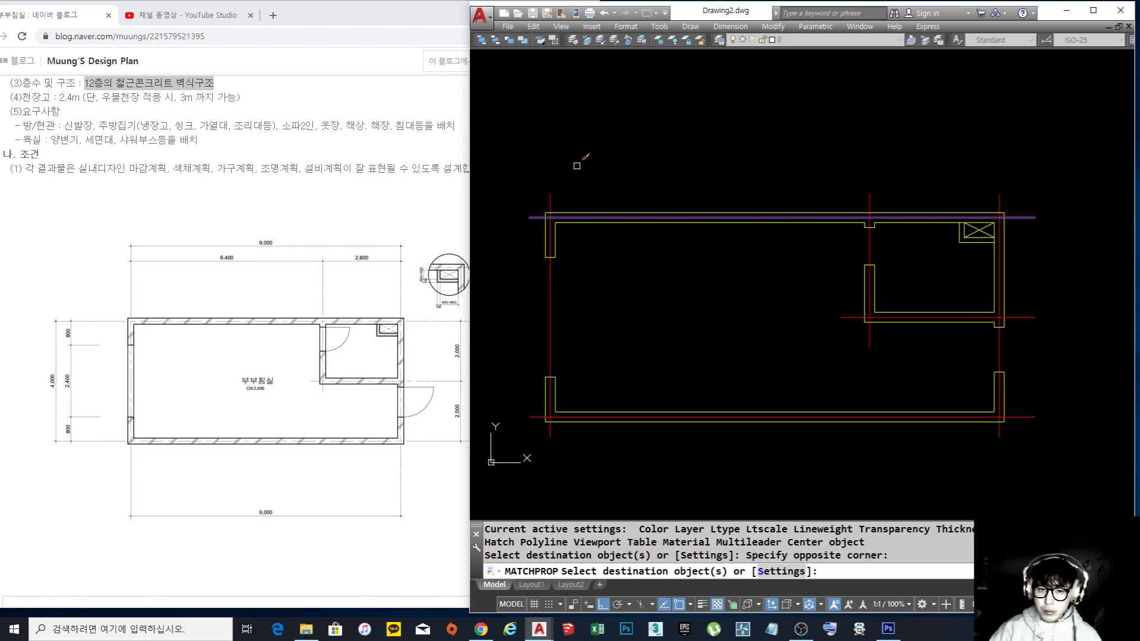
Apply the matched centre line properties to the crossed diagonals inside the corner shaft as well
{"action": "scroll", "coordinate": [974, 217], "scroll_direction": "up", "scroll_amount": 5}
{"action": "left_click", "coordinate": [1009, 267]}
{"action": "left_click", "coordinate": [902, 234]}
{"action": "key", "text": "Return"}
{"action": "scroll", "coordinate": [949, 280], "scroll_direction": "down", "scroll_amount": 4}
{"action": "middle_click_drag", "start_coordinate": [949, 280], "coordinate": [940, 271]}
{"action": "scroll", "coordinate": [940, 270], "scroll_direction": "down", "scroll_amount": 2}
{"action": "scroll", "coordinate": [891, 318], "scroll_direction": "up", "scroll_amount": 4}
{"action": "scroll", "coordinate": [933, 246], "scroll_direction": "down", "scroll_amount": 1}
{"action": "scroll", "coordinate": [931, 131], "scroll_direction": "down", "scroll_amount": 3}
{"action": "middle_click_drag", "start_coordinate": [931, 131], "coordinate": [949, 187]}
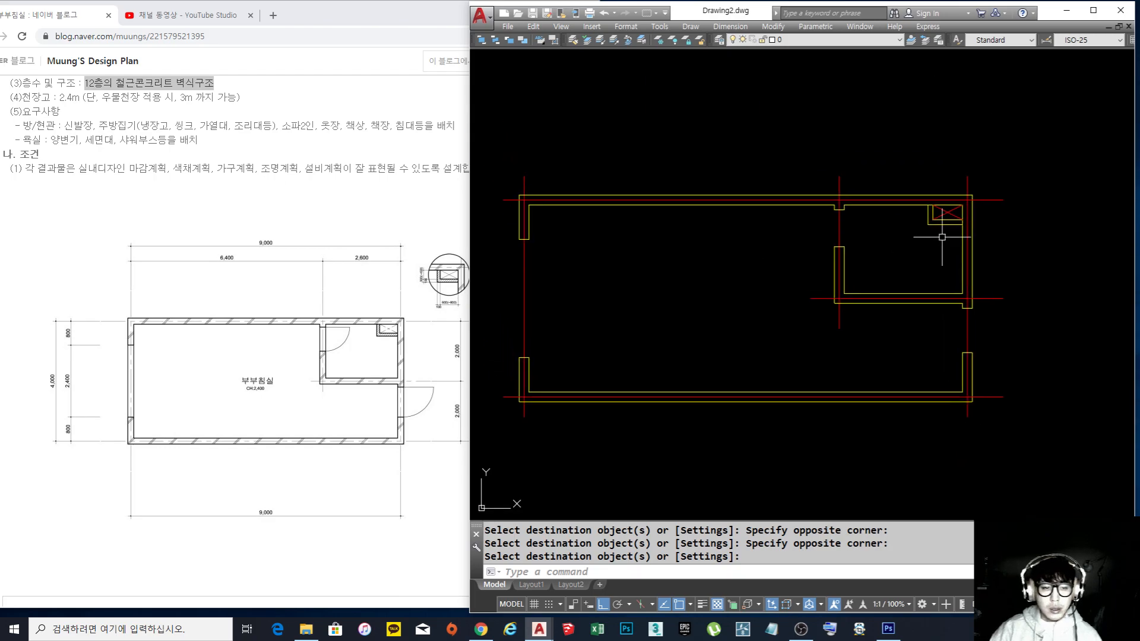
{"action": "middle_click_drag", "start_coordinate": [807, 268], "coordinate": [814, 271]}
{"action": "left_click", "coordinate": [1010, 215]}
{"action": "left_click", "coordinate": [997, 188]}
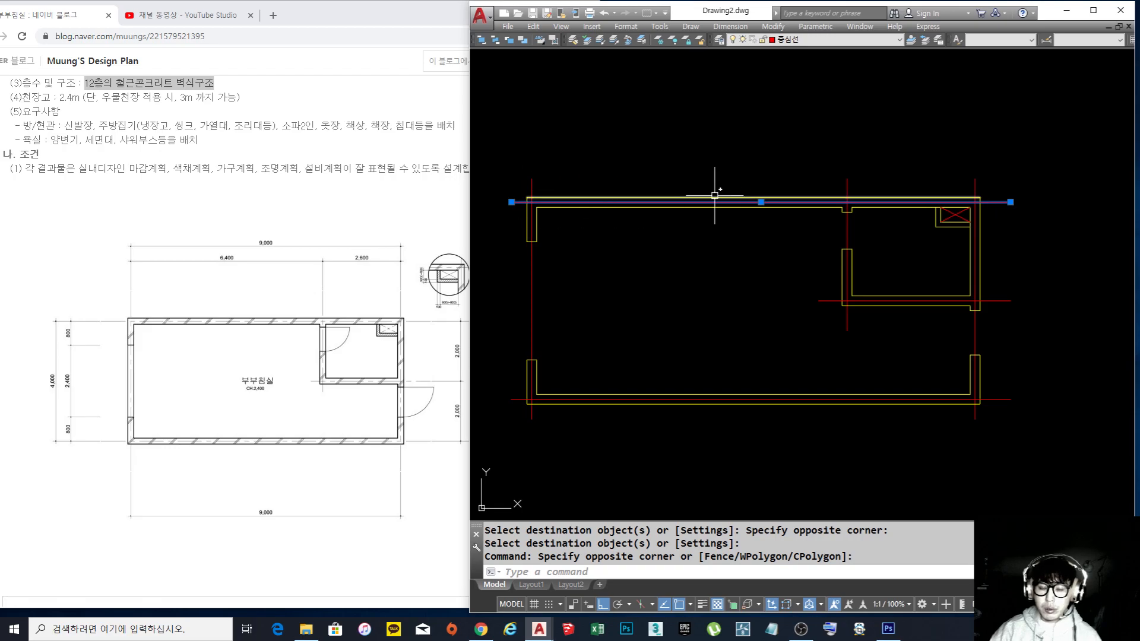
{"action": "key", "text": "Escape"}
{"action": "key", "text": "Escape"}
{"action": "key", "text": "Escape"}
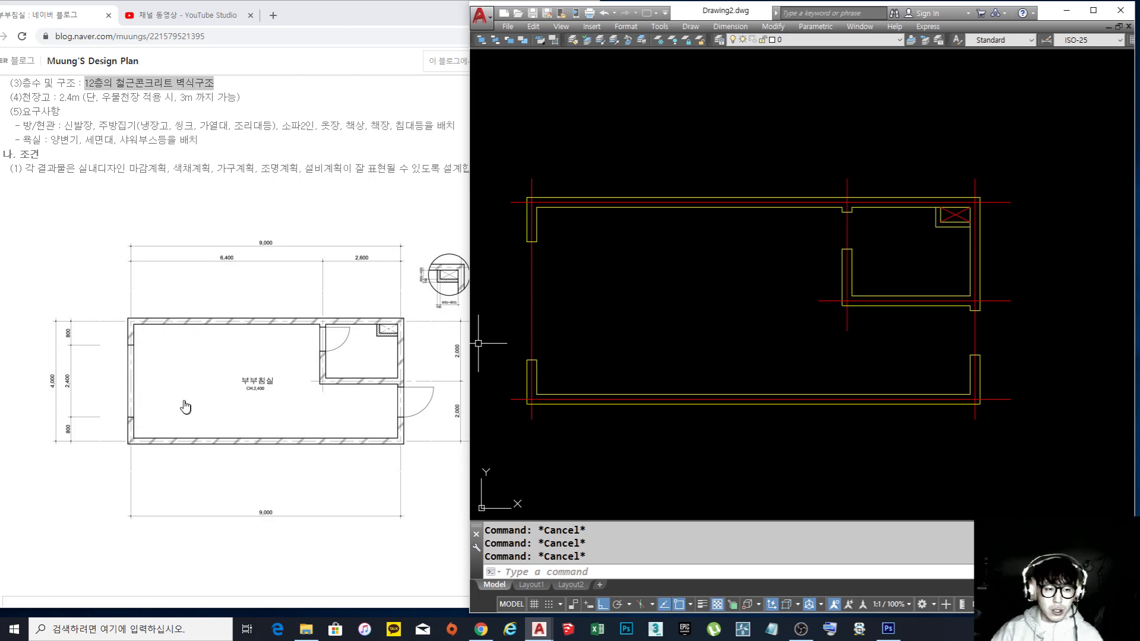
{"action": "scroll", "coordinate": [218, 332], "scroll_direction": "down", "scroll_amount": 4}
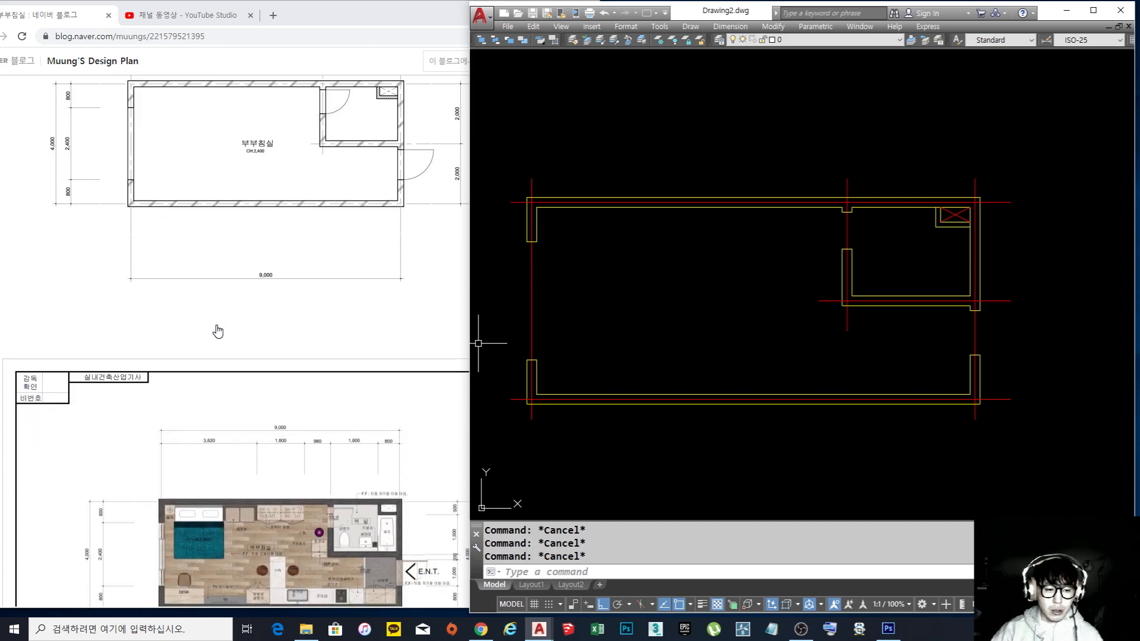
{"action": "scroll", "coordinate": [218, 331], "scroll_direction": "up", "scroll_amount": 4}
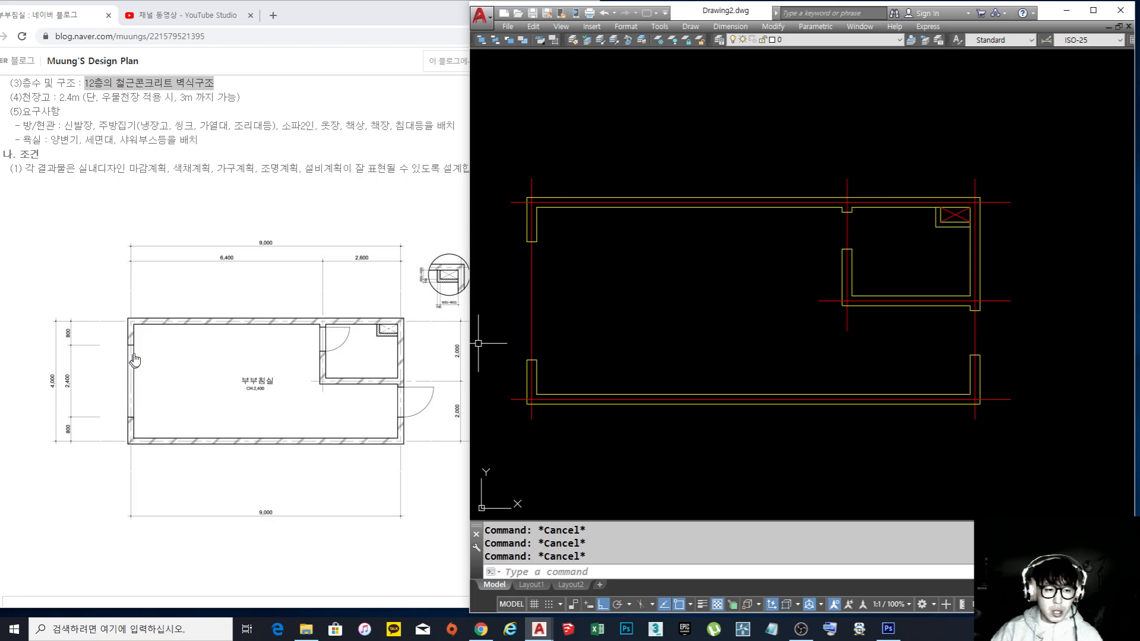
Draw a 60 x 150 rectangle in the empty room area beside the left wall opening as a window frame member
{"action": "middle_click_drag", "start_coordinate": [633, 274], "coordinate": [764, 267]}
{"action": "scroll", "coordinate": [683, 297], "scroll_direction": "up", "scroll_amount": 2}
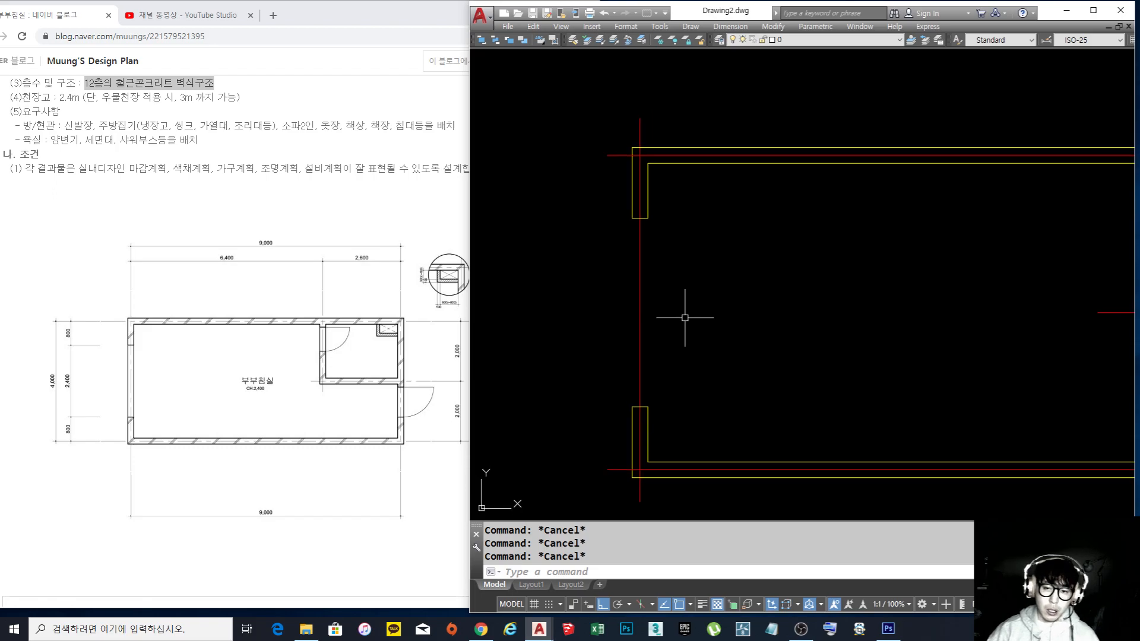
{"action": "middle_click_drag", "start_coordinate": [789, 328], "coordinate": [736, 323]}
{"action": "type", "text": "c"}
{"action": "key", "text": "Return"}
{"action": "scroll", "coordinate": [683, 325], "scroll_direction": "up", "scroll_amount": 3}
{"action": "scroll", "coordinate": [696, 325], "scroll_direction": "down", "scroll_amount": 3}
{"action": "left_click", "coordinate": [671, 353]}
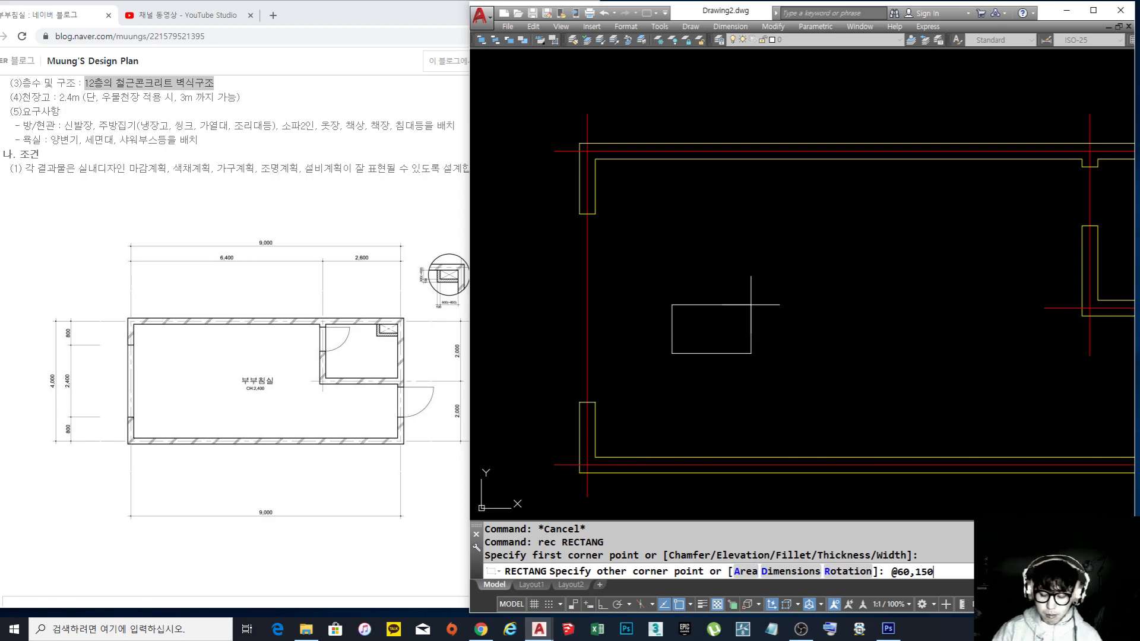
{"action": "key", "text": "Return"}
Draw a 2400 long horizontal line to the right from the small rectangle's lower-left corner
{"action": "scroll", "coordinate": [675, 393], "scroll_direction": "up", "scroll_amount": 4}
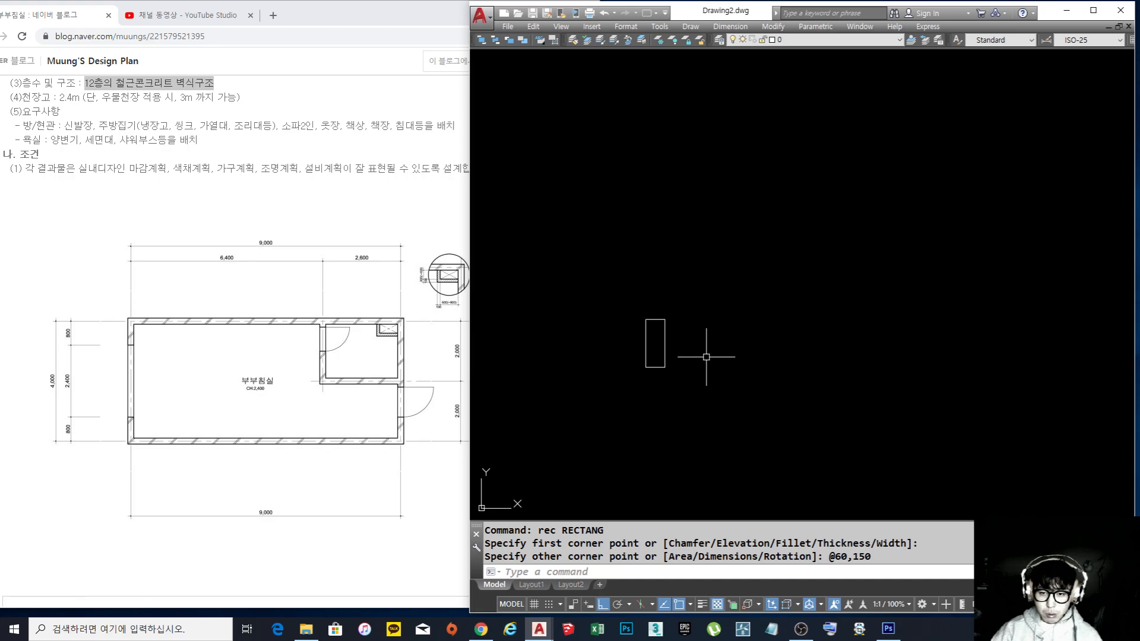
{"action": "middle_click_drag", "start_coordinate": [699, 381], "coordinate": [667, 377]}
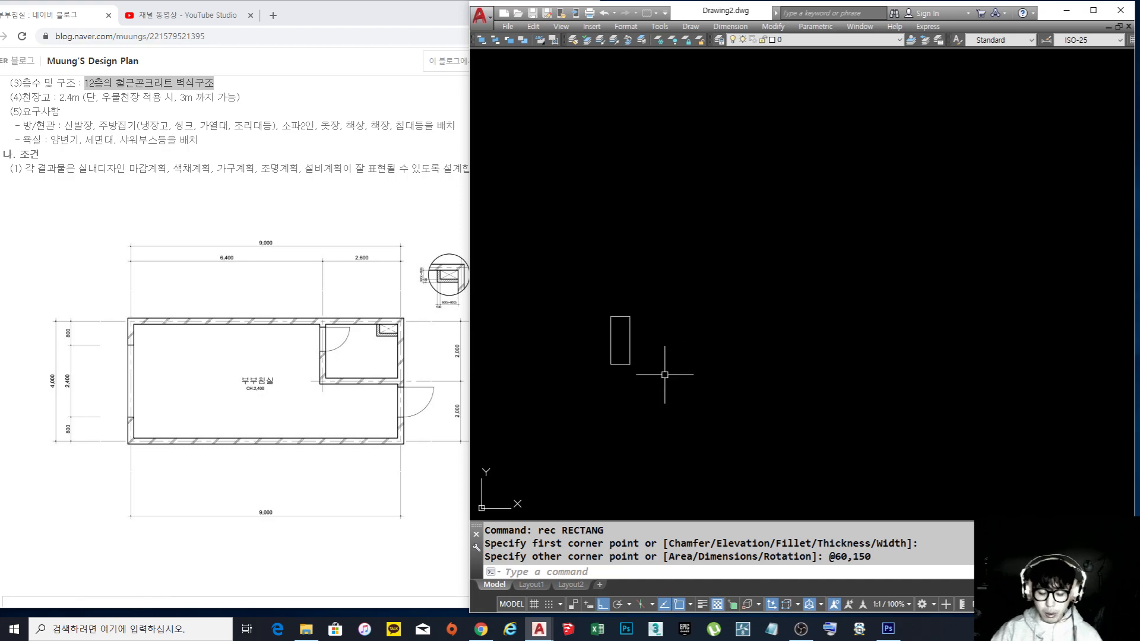
{"action": "scroll", "coordinate": [692, 380], "scroll_direction": "down", "scroll_amount": 4}
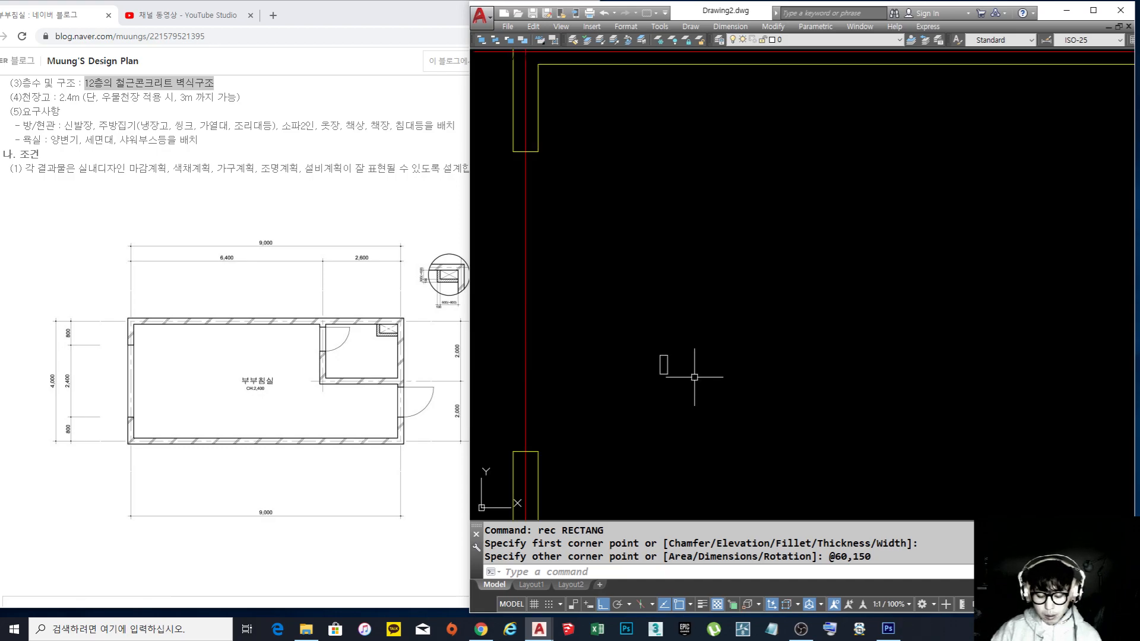
{"action": "type", "text": "l"}
{"action": "key", "text": "Return"}
{"action": "left_click", "coordinate": [661, 374]}
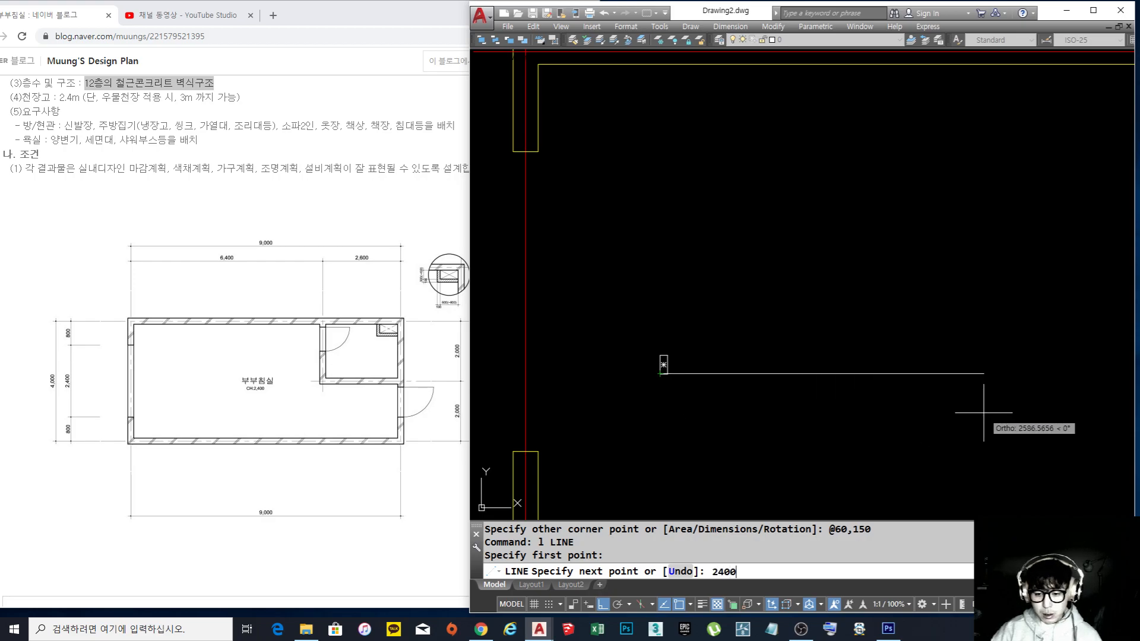
{"action": "key", "text": "Return"}
{"action": "key", "text": "Escape"}
{"action": "key", "text": "Escape"}
{"action": "key", "text": "Escape"}
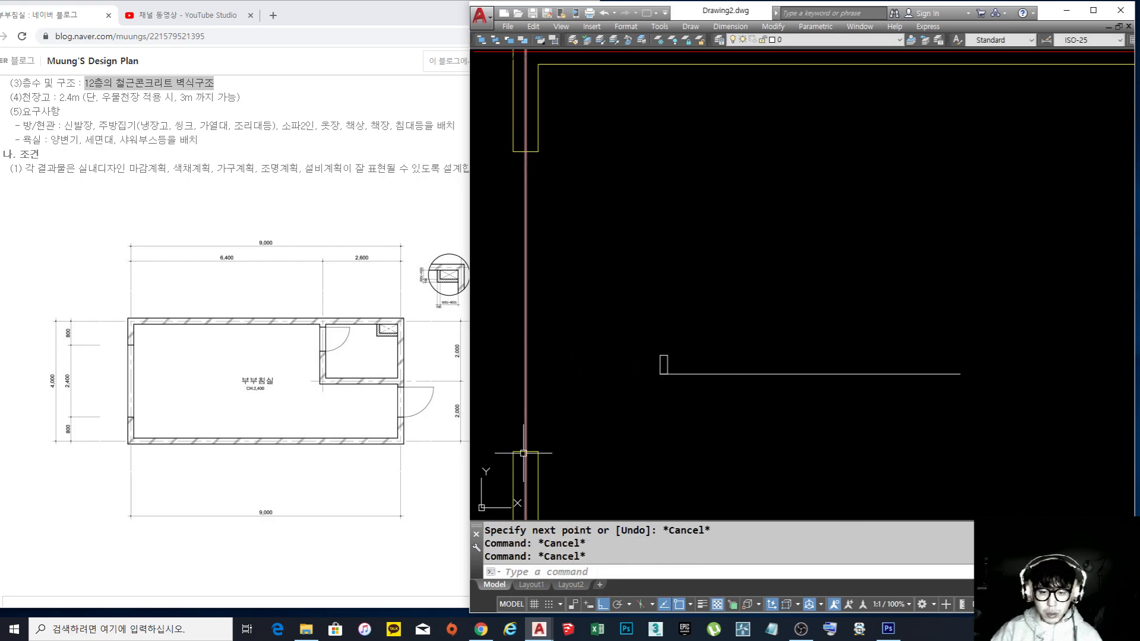
Mirror the small rectangle about the midpoint of the 2400 line, keeping the original
{"action": "middle_click_drag", "start_coordinate": [761, 371], "coordinate": [746, 372]}
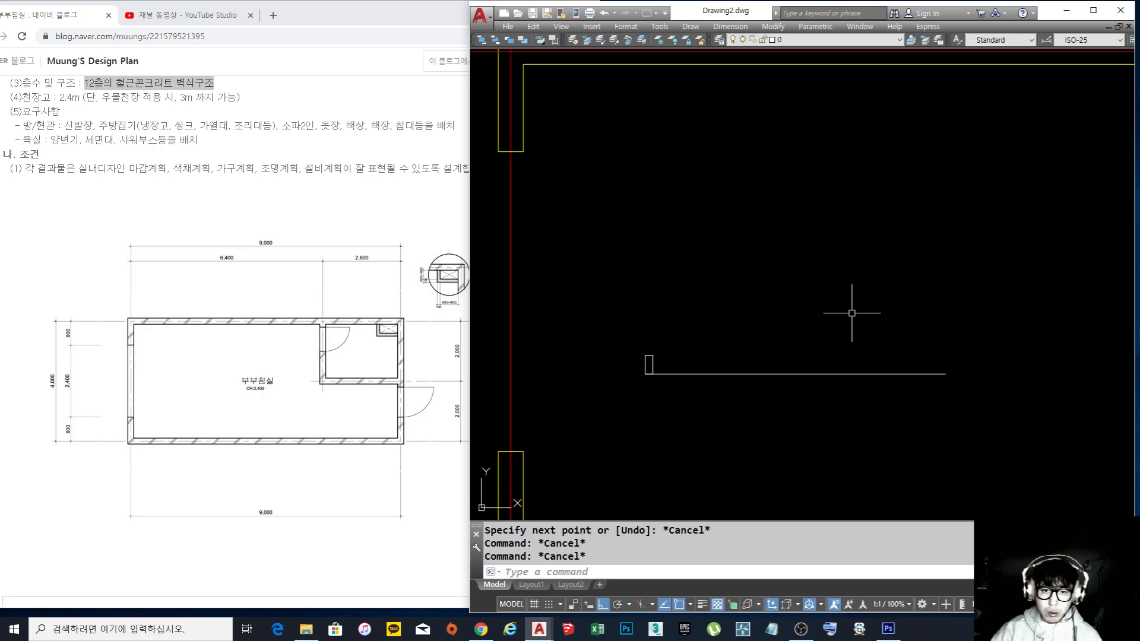
{"action": "middle_click_drag", "start_coordinate": [681, 307], "coordinate": [697, 285]}
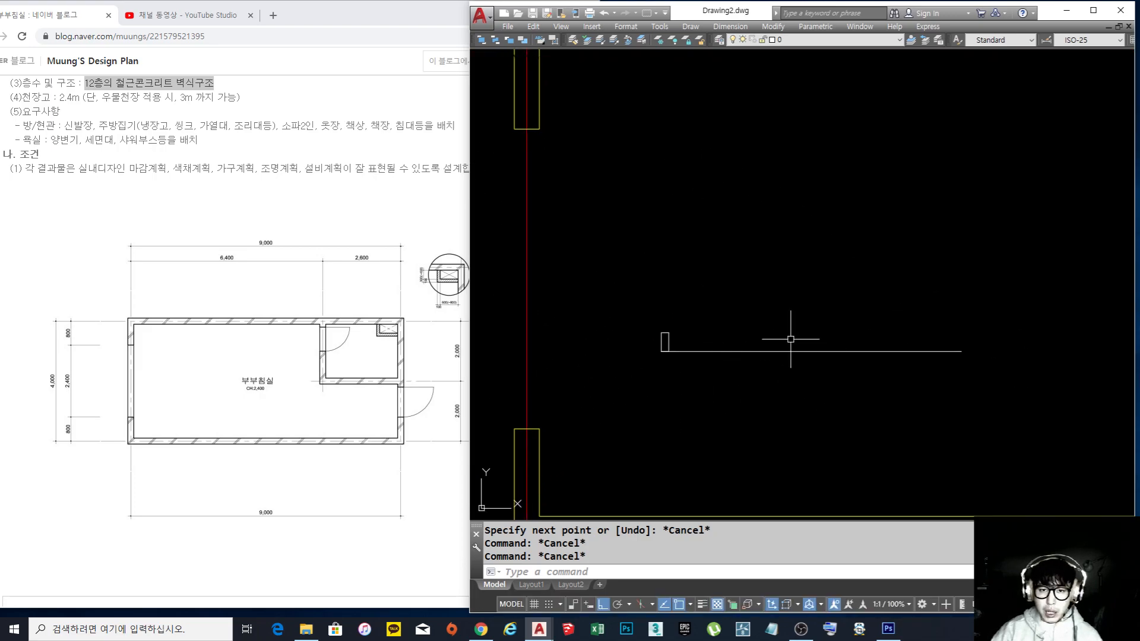
{"action": "middle_click_drag", "start_coordinate": [617, 237], "coordinate": [581, 244]}
{"action": "type", "text": "mi"}
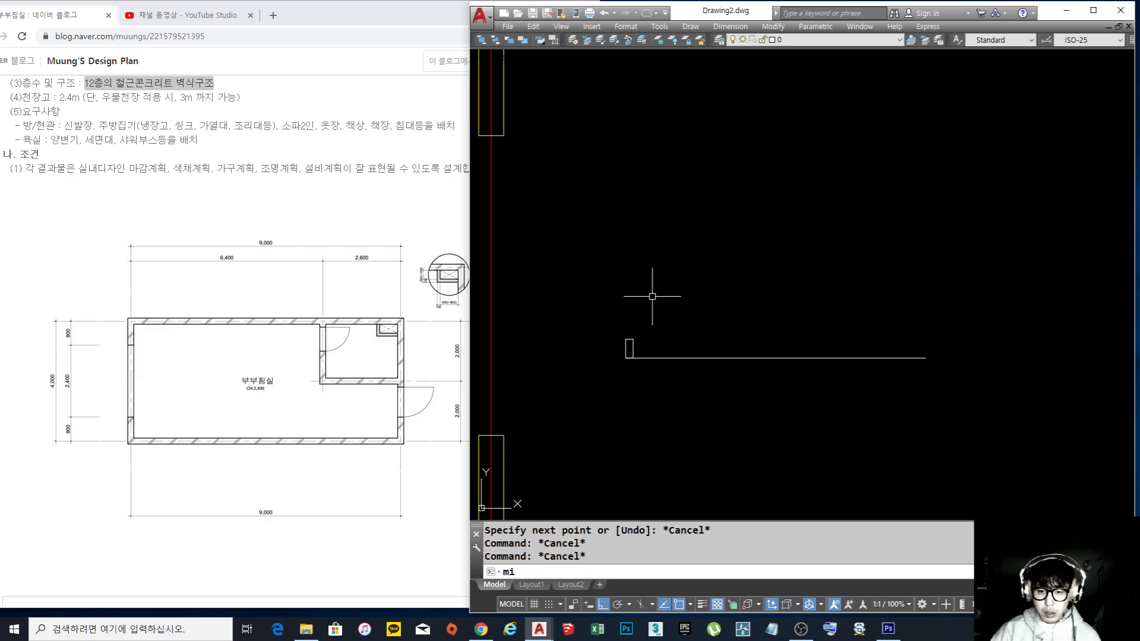
{"action": "key", "text": "Return"}
{"action": "left_click", "coordinate": [593, 300]}
{"action": "key", "text": "Return"}
{"action": "left_click", "coordinate": [776, 357]}
{"action": "left_click", "coordinate": [757, 237]}
{"action": "key", "text": "Return"}
Erase the 2400 horizontal guide line between the two small rectangles
{"action": "type", "text": "e"}
{"action": "key", "text": "Return"}
{"action": "left_click", "coordinate": [808, 395]}
{"action": "left_click", "coordinate": [736, 272]}
{"action": "key", "text": "Return"}
Connect the two end rectangles with one horizontal line along their bottoms and another along their tops
{"action": "type", "text": "l"}
{"action": "key", "text": "Return"}
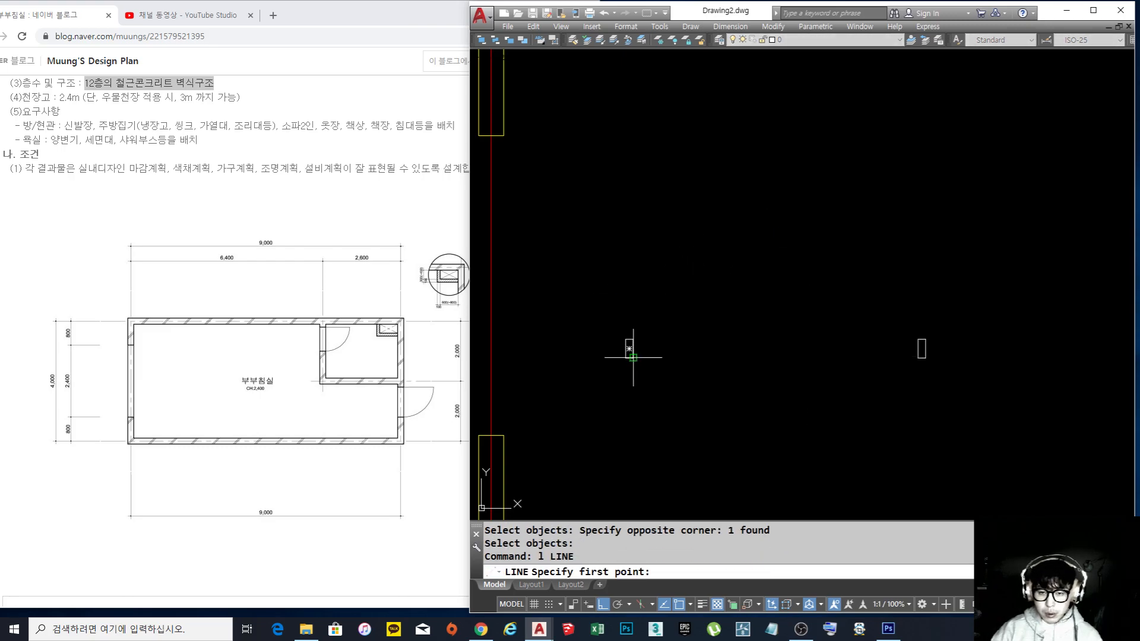
{"action": "left_click", "coordinate": [630, 357]}
{"action": "left_click", "coordinate": [922, 357]}
{"action": "key", "text": "Return"}
{"action": "key", "text": "Return"}
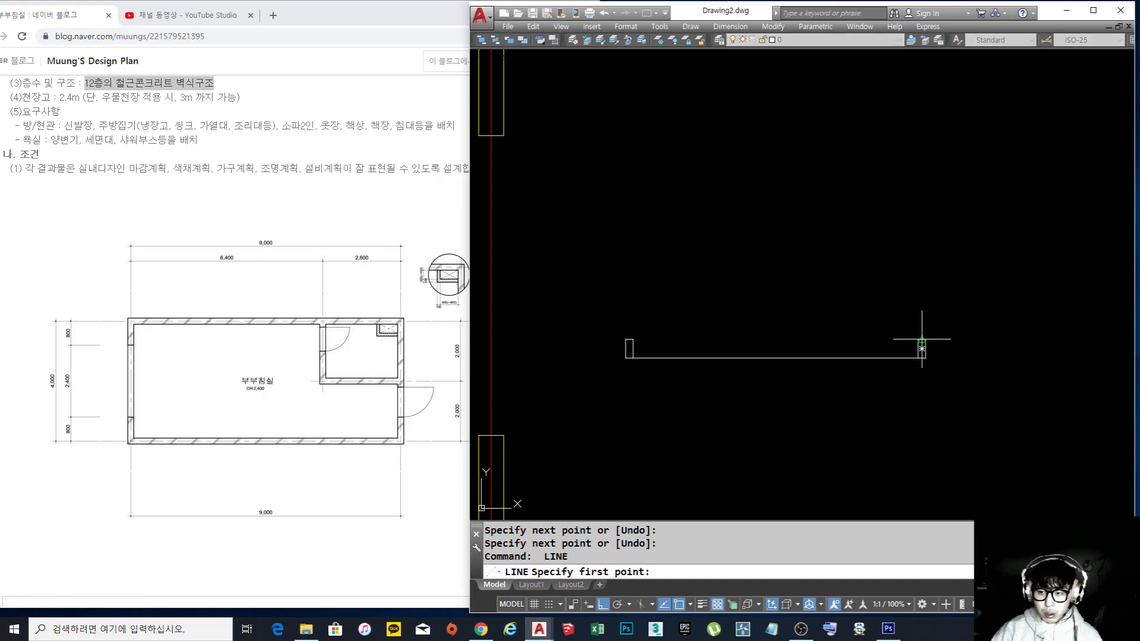
{"action": "left_click", "coordinate": [919, 340]}
{"action": "left_click", "coordinate": [629, 340]}
{"action": "key", "text": "Escape"}
{"action": "key", "text": "Escape"}
Draw a vertical guide line upward from the lower-left corner of the window frame
{"action": "scroll", "coordinate": [692, 356], "scroll_direction": "up", "scroll_amount": 2}
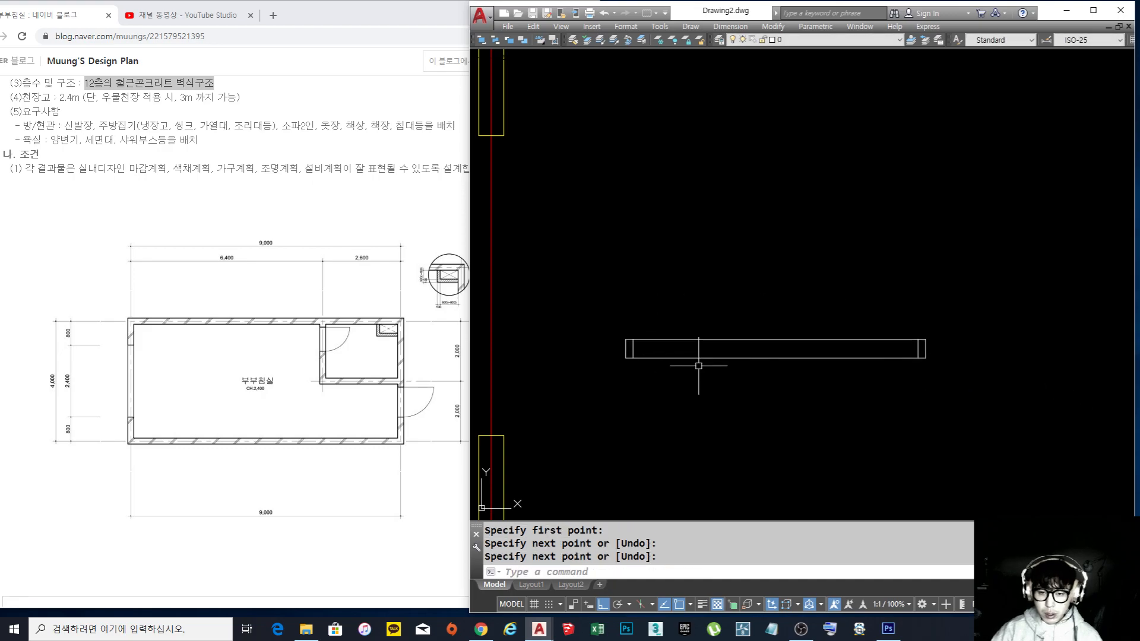
{"action": "middle_click_drag", "start_coordinate": [689, 368], "coordinate": [668, 389]}
{"action": "type", "text": "l"}
{"action": "key", "text": "Return"}
{"action": "left_click", "coordinate": [563, 347]}
{"action": "left_click", "coordinate": [563, 212]}
{"action": "key", "text": "Return"}
{"action": "scroll", "coordinate": [680, 280], "scroll_direction": "down", "scroll_amount": 2}
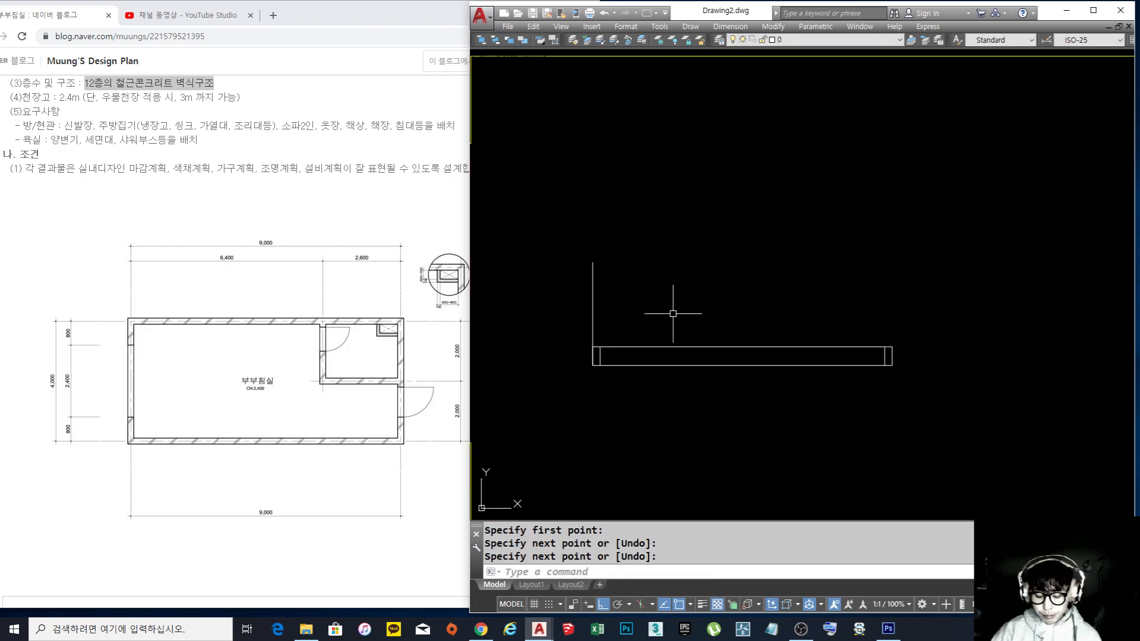
Offset the vertical guide line 600 to the right and erase the original line
{"action": "key", "text": "Return"}
{"action": "type", "text": "600"}
{"action": "key", "text": "Return"}
{"action": "left_click", "coordinate": [593, 305]}
{"action": "left_click", "coordinate": [653, 304]}
{"action": "type", "text": "e"}
{"action": "key", "text": "Return"}
{"action": "left_click", "coordinate": [603, 308]}
{"action": "left_click", "coordinate": [582, 279]}
{"action": "key", "text": "Return"}
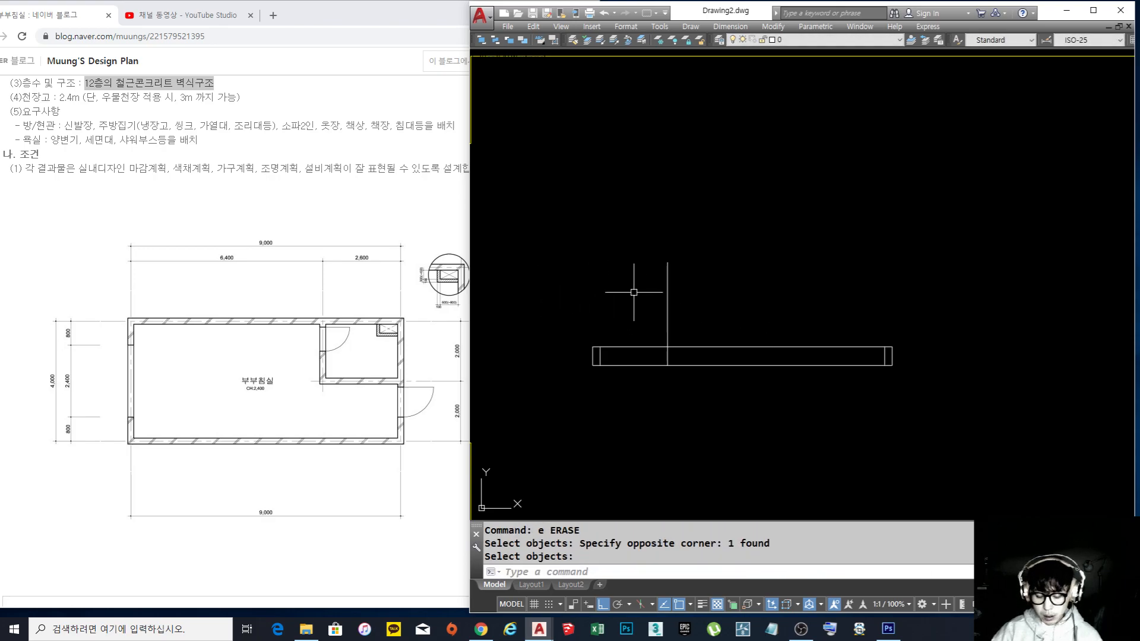
Mirror the offset guide line about the middle of the window frame, keeping the original
{"action": "type", "text": "mi"}
{"action": "key", "text": "Return"}
{"action": "left_click", "coordinate": [696, 307]}
{"action": "left_click", "coordinate": [621, 274]}
{"action": "key", "text": "Return"}
{"action": "left_click", "coordinate": [742, 347]}
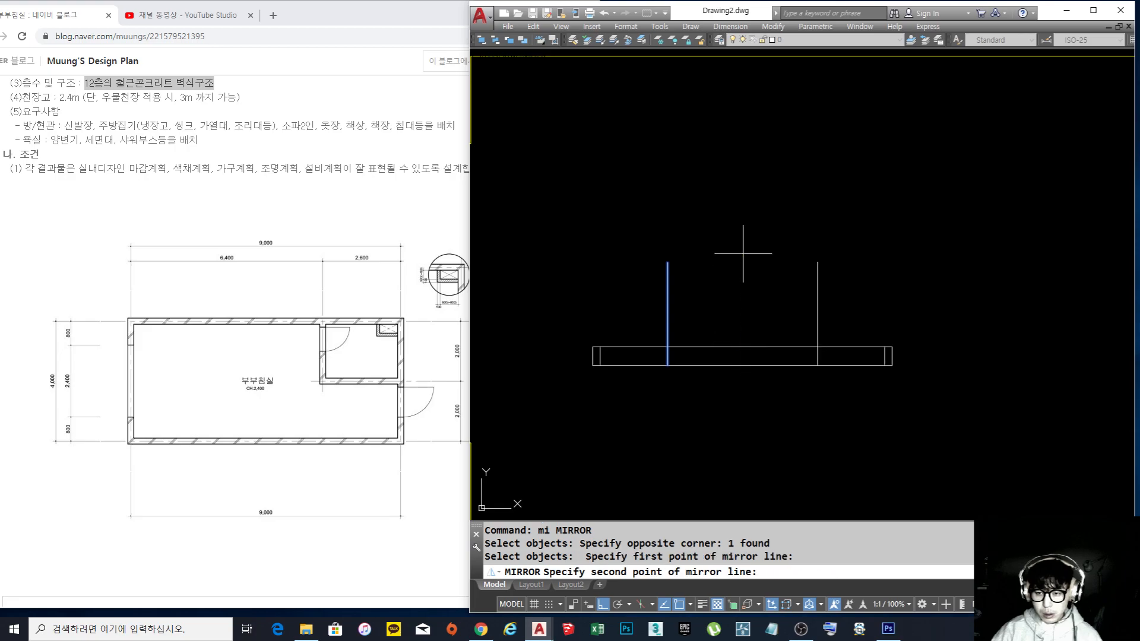
{"action": "left_click", "coordinate": [743, 249]}
{"action": "key", "text": "Return"}
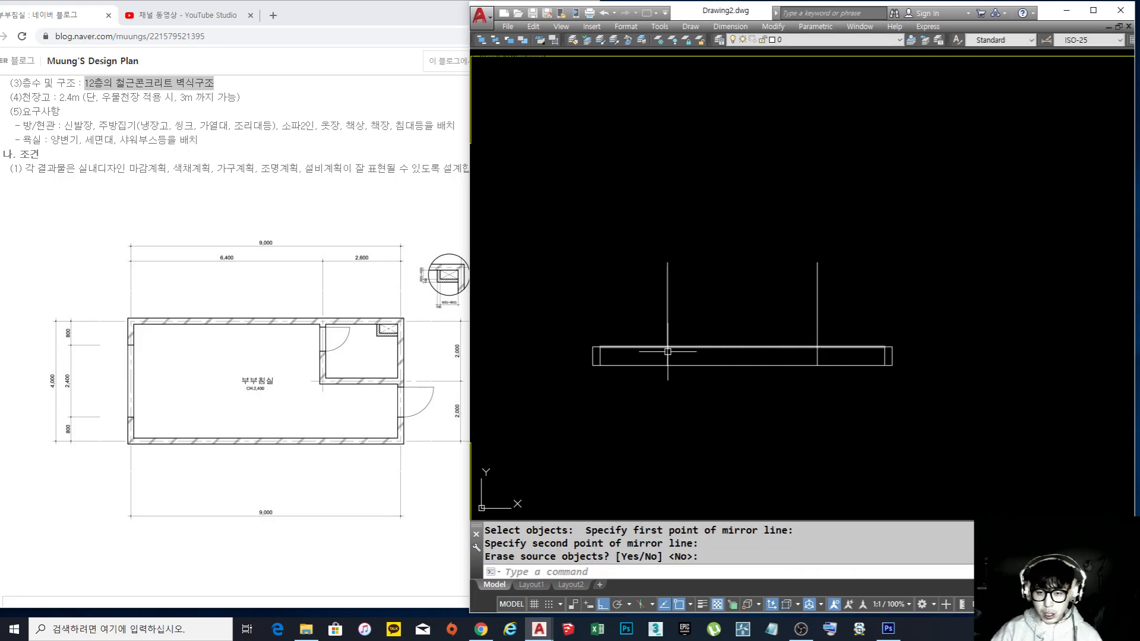
Copy the window frame's left end rectangle by its lower-left corner onto the left guide line
{"action": "scroll", "coordinate": [707, 359], "scroll_direction": "up", "scroll_amount": 2}
{"action": "middle_click_drag", "start_coordinate": [708, 360], "coordinate": [737, 354]}
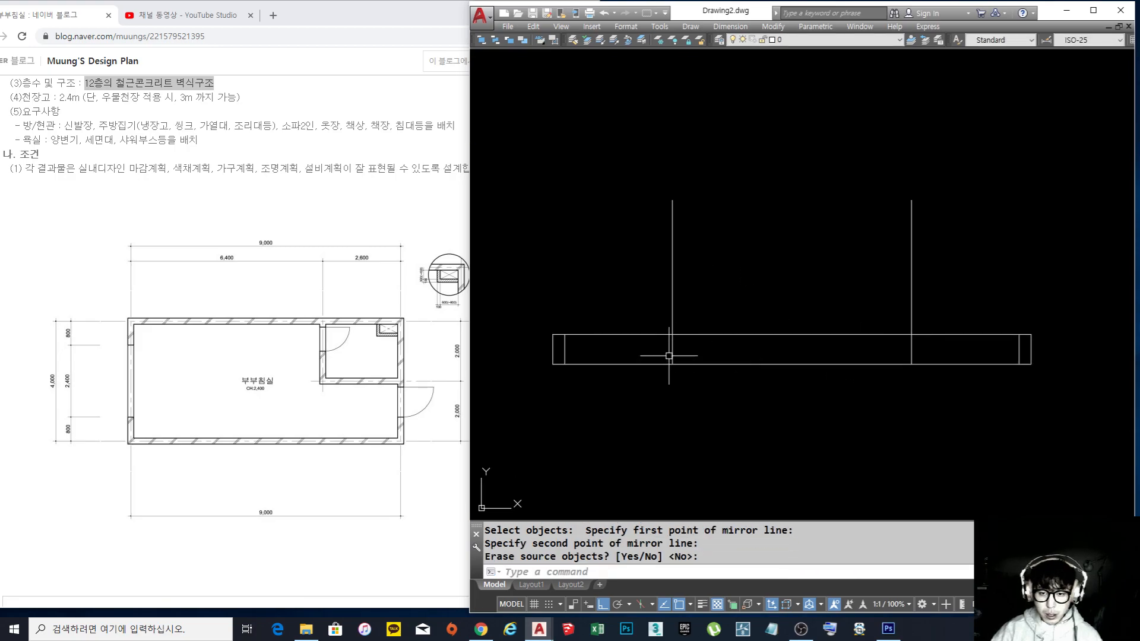
{"action": "type", "text": "co"}
{"action": "key", "text": "Return"}
{"action": "left_click", "coordinate": [571, 351]}
{"action": "left_click", "coordinate": [547, 369]}
{"action": "key", "text": "Return"}
{"action": "left_click", "coordinate": [552, 362]}
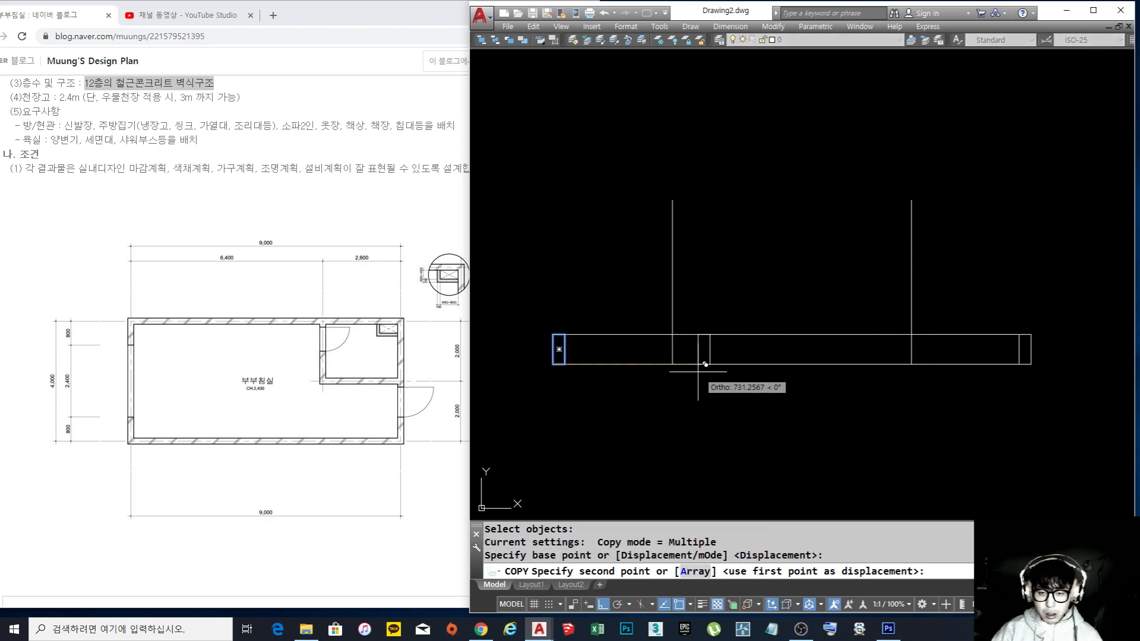
{"action": "left_click", "coordinate": [674, 360]}
{"action": "key", "text": "Escape"}
Stretch the copied rectangle's top edge down to the rectangle's centre
{"action": "scroll", "coordinate": [683, 343], "scroll_direction": "up", "scroll_amount": 2}
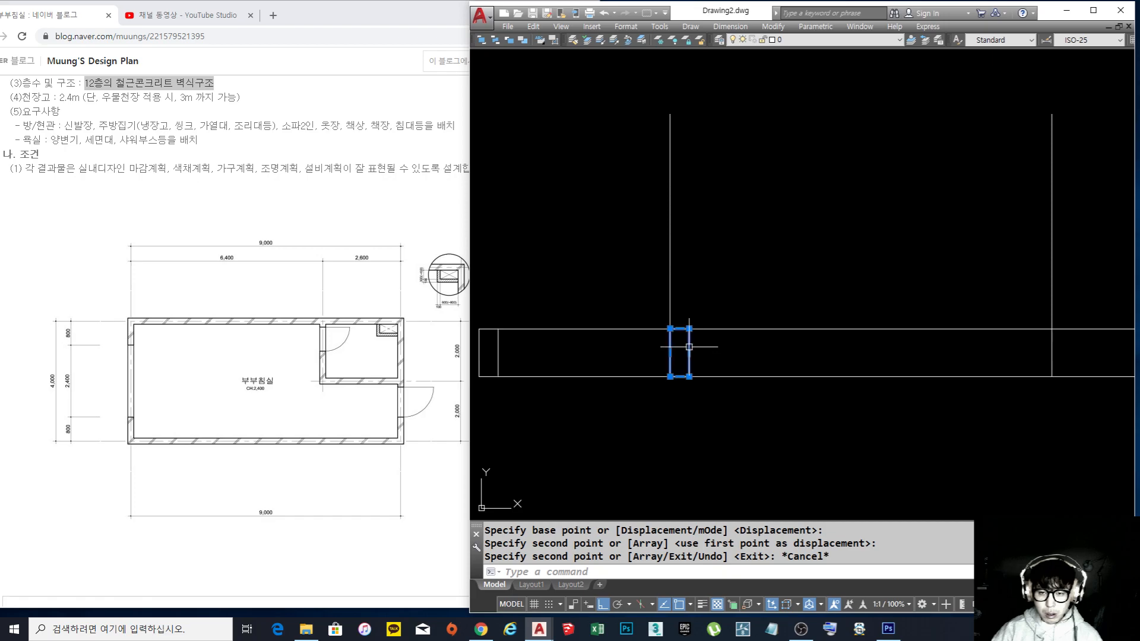
{"action": "left_click", "coordinate": [680, 331]}
{"action": "left_click", "coordinate": [680, 328]}
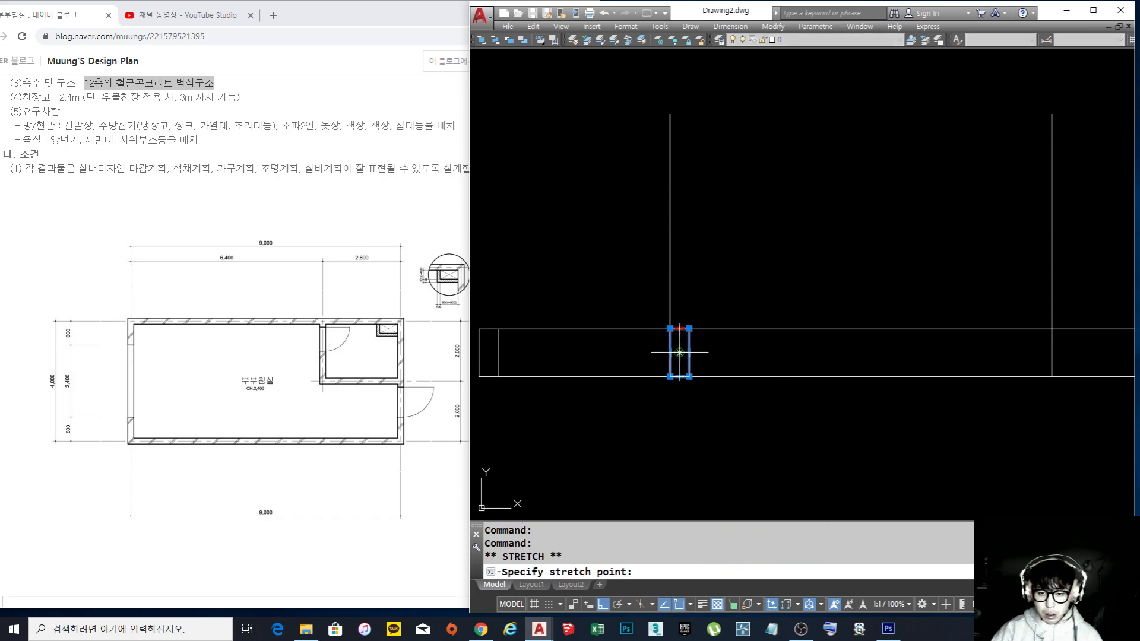
{"action": "left_click", "coordinate": [680, 352]}
{"action": "key", "text": "Escape"}
{"action": "key", "text": "Escape"}
Measure the height of the shortened rectangle at the left guide line
{"action": "middle_click_drag", "start_coordinate": [843, 360], "coordinate": [696, 345]}
{"action": "scroll", "coordinate": [852, 321], "scroll_direction": "down", "scroll_amount": 1}
{"action": "scroll", "coordinate": [711, 344], "scroll_direction": "down", "scroll_amount": 1}
{"action": "type", "text": "di"}
{"action": "key", "text": "Return"}
{"action": "scroll", "coordinate": [713, 347], "scroll_direction": "up", "scroll_amount": 3}
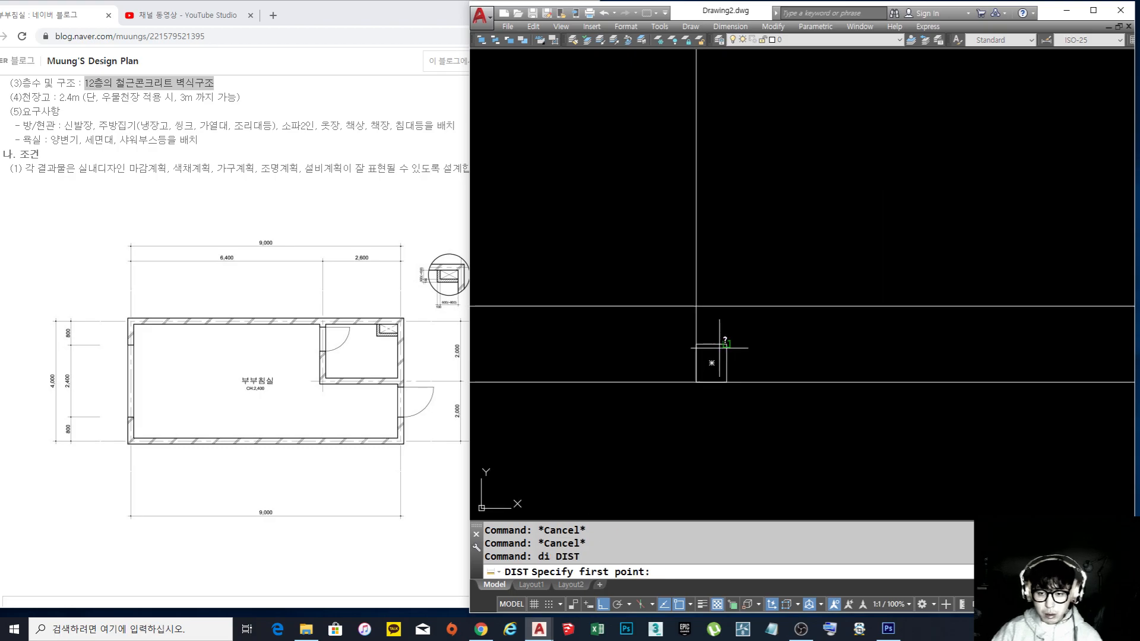
{"action": "left_click", "coordinate": [684, 340]}
{"action": "left_click", "coordinate": [685, 339]}
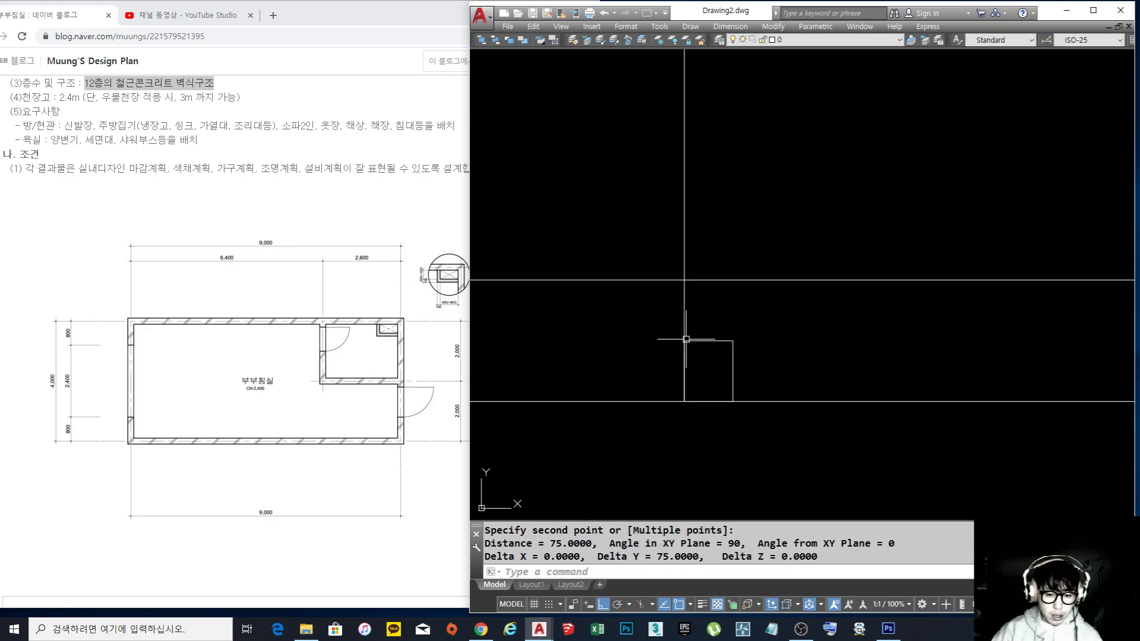
{"action": "type", "text": "s"}
{"action": "key", "text": "Return"}
{"action": "left_click", "coordinate": [775, 359]}
{"action": "left_click", "coordinate": [634, 320]}
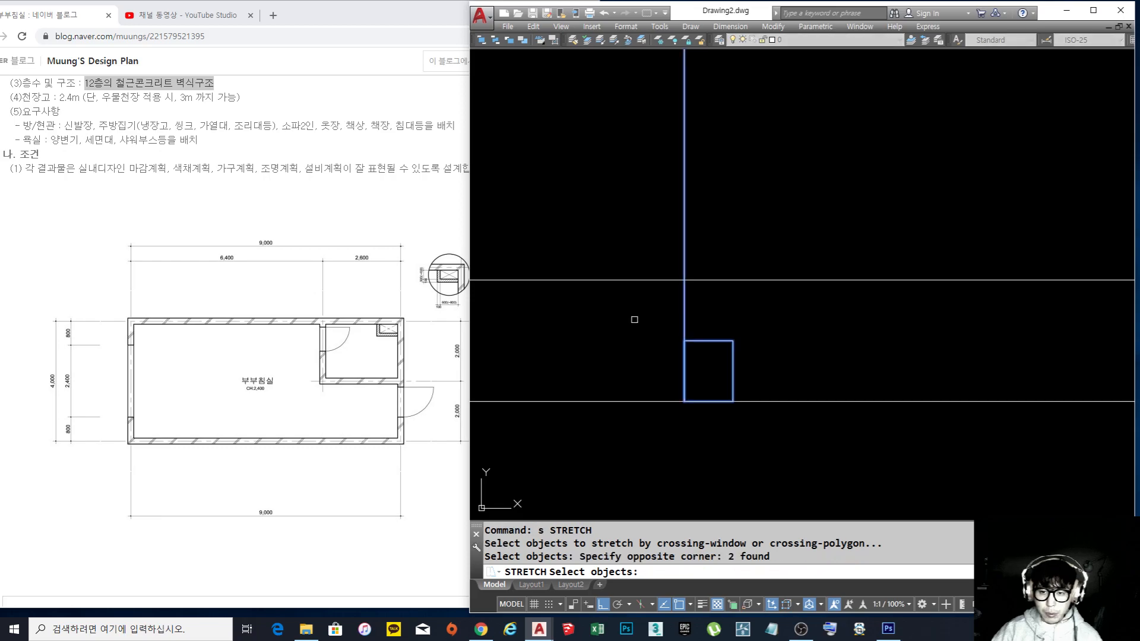
{"action": "key", "text": "Escape"}
{"action": "key", "text": "Escape"}
Erase the left vertical guide line above the shortened rectangle
{"action": "scroll", "coordinate": [687, 275], "scroll_direction": "down", "scroll_amount": 3}
{"action": "type", "text": "e"}
{"action": "key", "text": "Return"}
{"action": "left_click", "coordinate": [704, 273]}
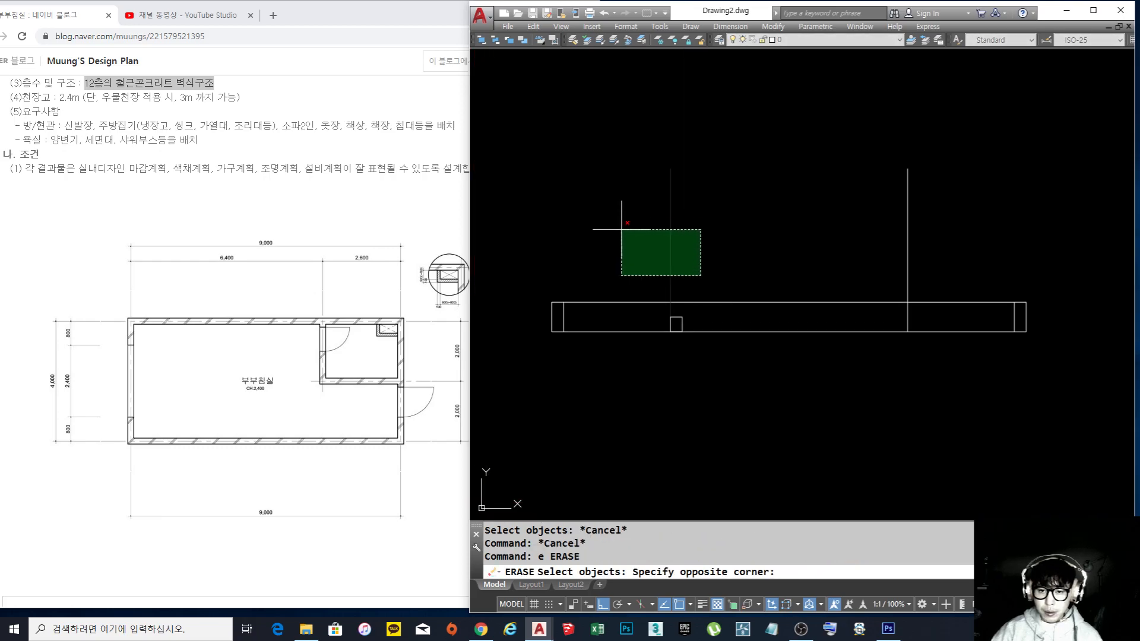
{"action": "left_click", "coordinate": [650, 241]}
{"action": "scroll", "coordinate": [671, 282], "scroll_direction": "up", "scroll_amount": 4}
{"action": "key", "text": "Return"}
Stretch the top edge of the shortened rectangle upward by 5
{"action": "key", "text": "s"}
{"action": "key", "text": "Return"}
{"action": "left_click", "coordinate": [720, 326]}
{"action": "left_click", "coordinate": [612, 282]}
{"action": "scroll", "coordinate": [617, 280], "scroll_direction": "up", "scroll_amount": 4}
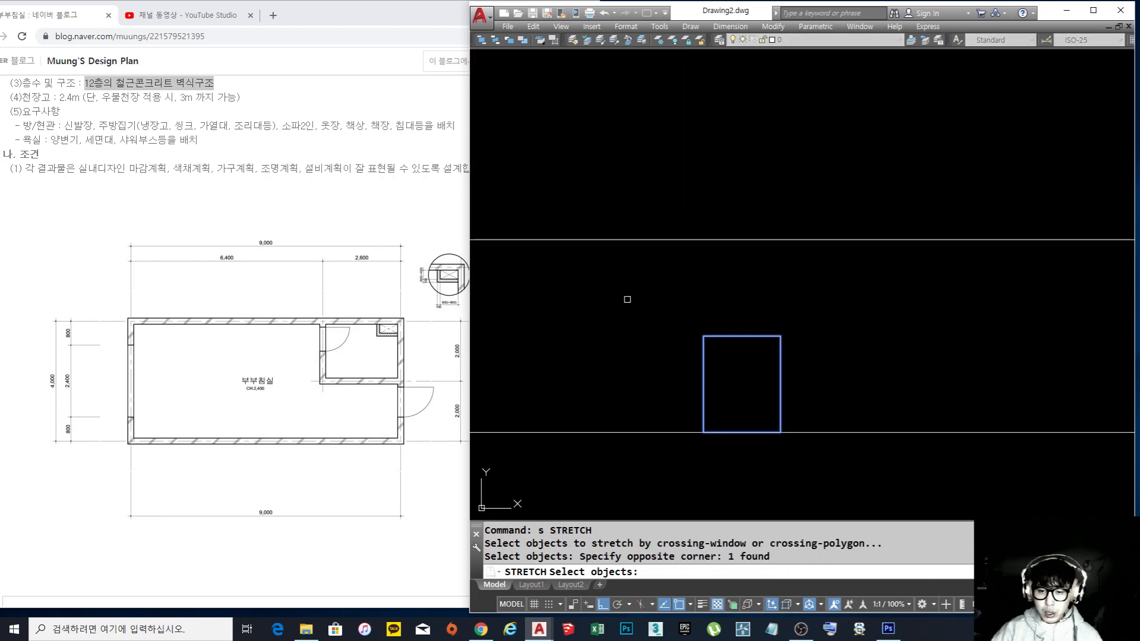
{"action": "key", "text": "Return"}
{"action": "left_click", "coordinate": [649, 376]}
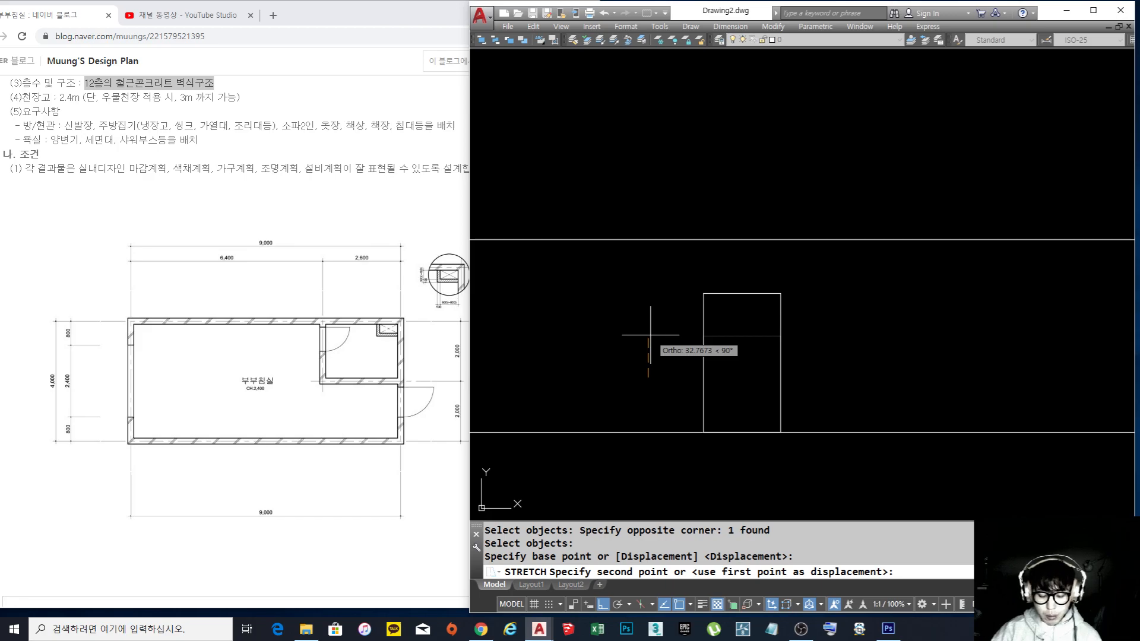
{"action": "type", "text": "5"}
{"action": "key", "text": "Return"}
{"action": "key", "text": "Escape"}
{"action": "scroll", "coordinate": [713, 368], "scroll_direction": "down", "scroll_amount": 5}
{"action": "middle_click_drag", "start_coordinate": [786, 357], "coordinate": [769, 377]}
{"action": "type", "text": "co"}
{"action": "key", "text": "Return"}
{"action": "left_click_drag", "start_coordinate": [737, 338], "coordinate": [715, 360]}
{"action": "key", "text": "Escape"}
Erase the remaining vertical guide line on the right half of the window frame
{"action": "type", "text": "e"}
{"action": "key", "text": "Return"}
{"action": "left_click", "coordinate": [1010, 300]}
{"action": "left_click", "coordinate": [921, 247]}
{"action": "key", "text": "Return"}
{"action": "scroll", "coordinate": [674, 371], "scroll_direction": "down", "scroll_amount": 2}
{"action": "middle_click_drag", "start_coordinate": [674, 371], "coordinate": [684, 372]}
{"action": "scroll", "coordinate": [585, 374], "scroll_direction": "up", "scroll_amount": 2}
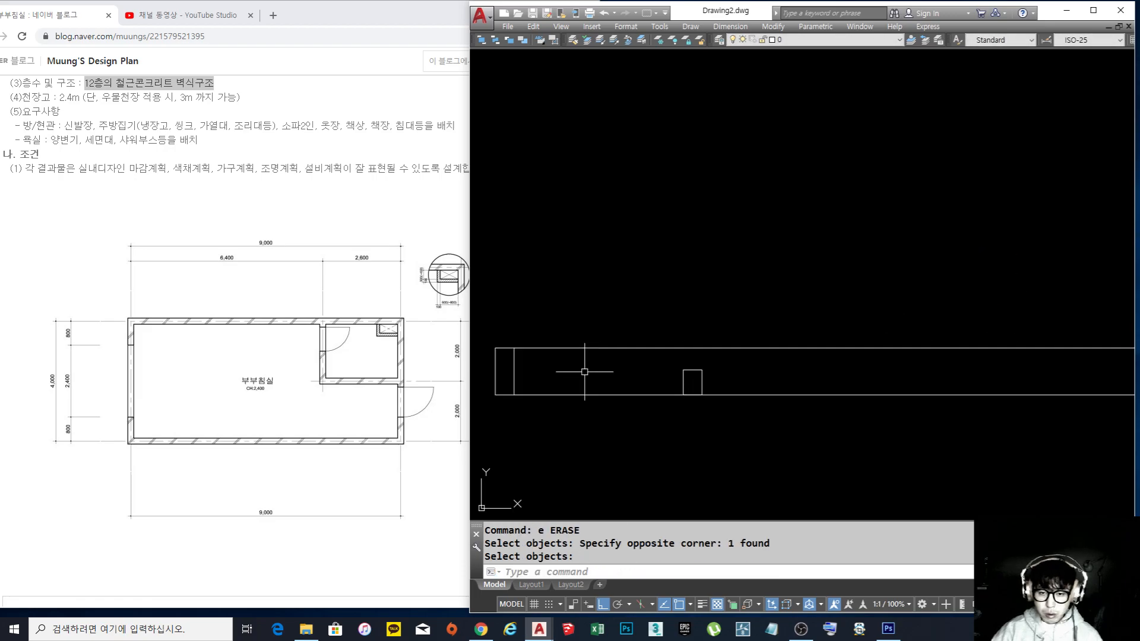
{"action": "type", "text": "rec"}
{"action": "key", "text": "Return"}
{"action": "scroll", "coordinate": [573, 375], "scroll_direction": "up", "scroll_amount": 2}
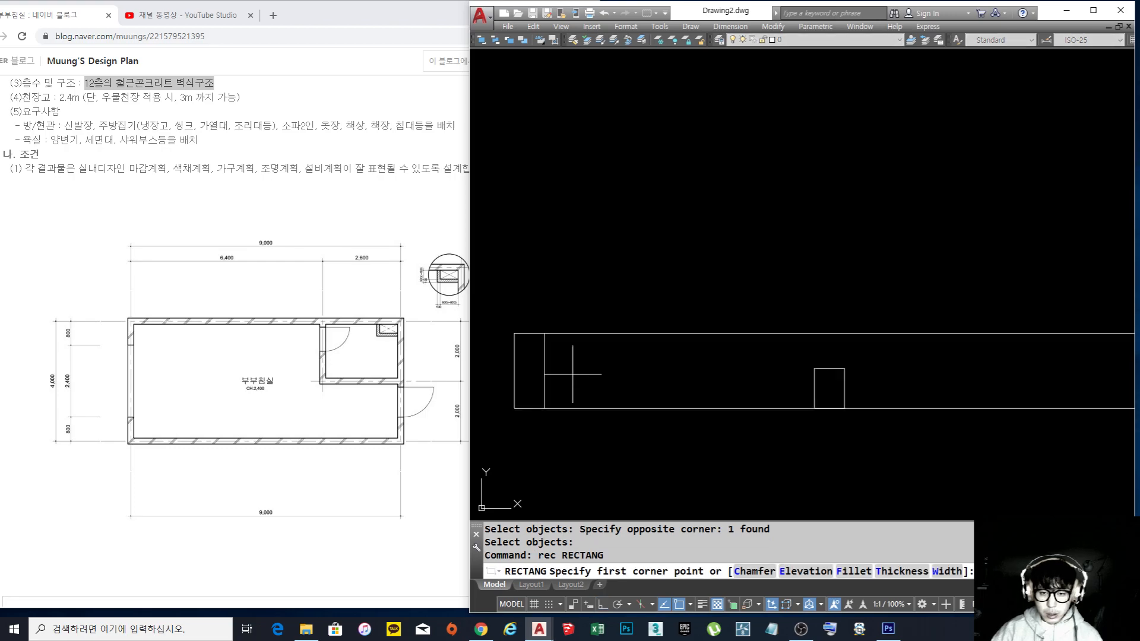
{"action": "left_click", "coordinate": [561, 371]}
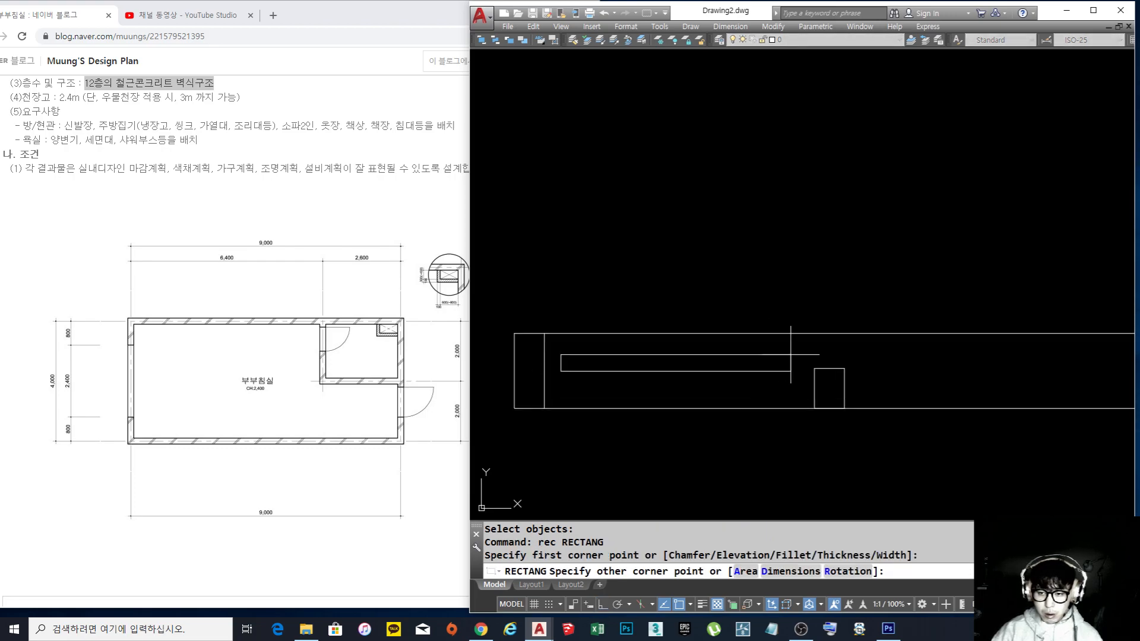
{"action": "key", "text": "Escape"}
{"action": "key", "text": "Escape"}
Measure from the left frame post's upper inner corner to the upper right corner of the small rectangle
{"action": "type", "text": "di"}
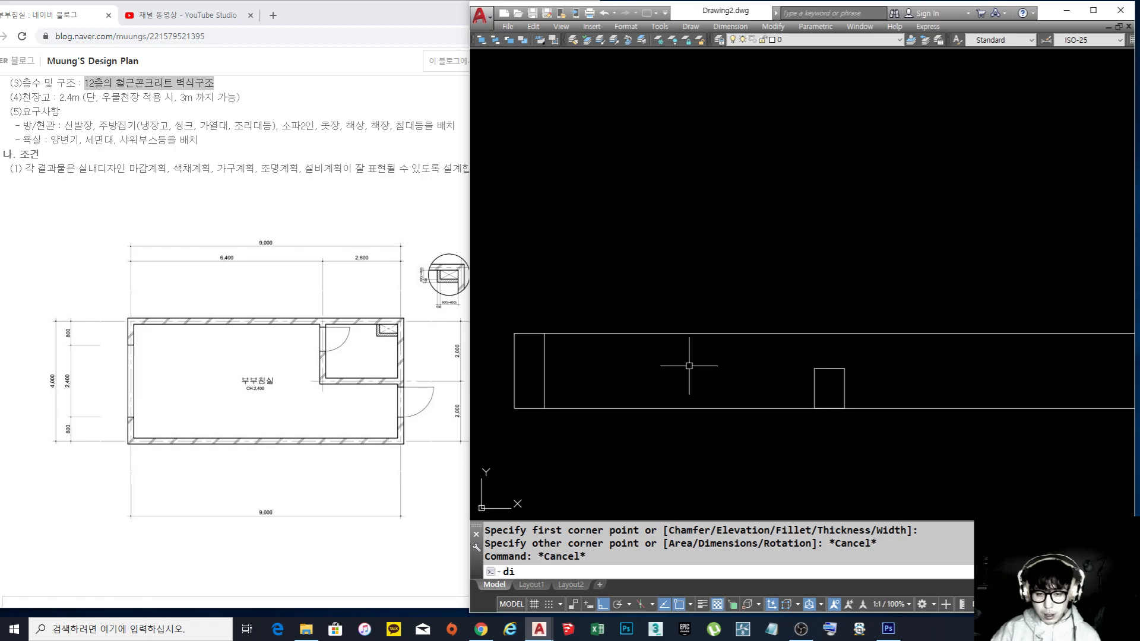
{"action": "key", "text": "Return"}
{"action": "left_click", "coordinate": [546, 335]}
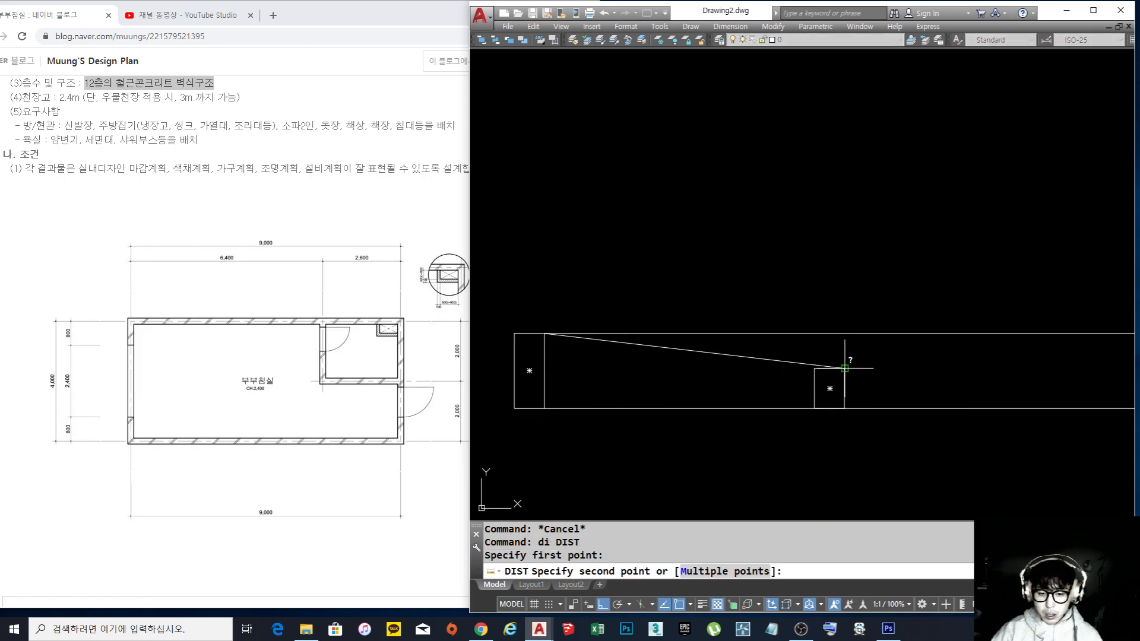
{"action": "left_click", "coordinate": [845, 369]}
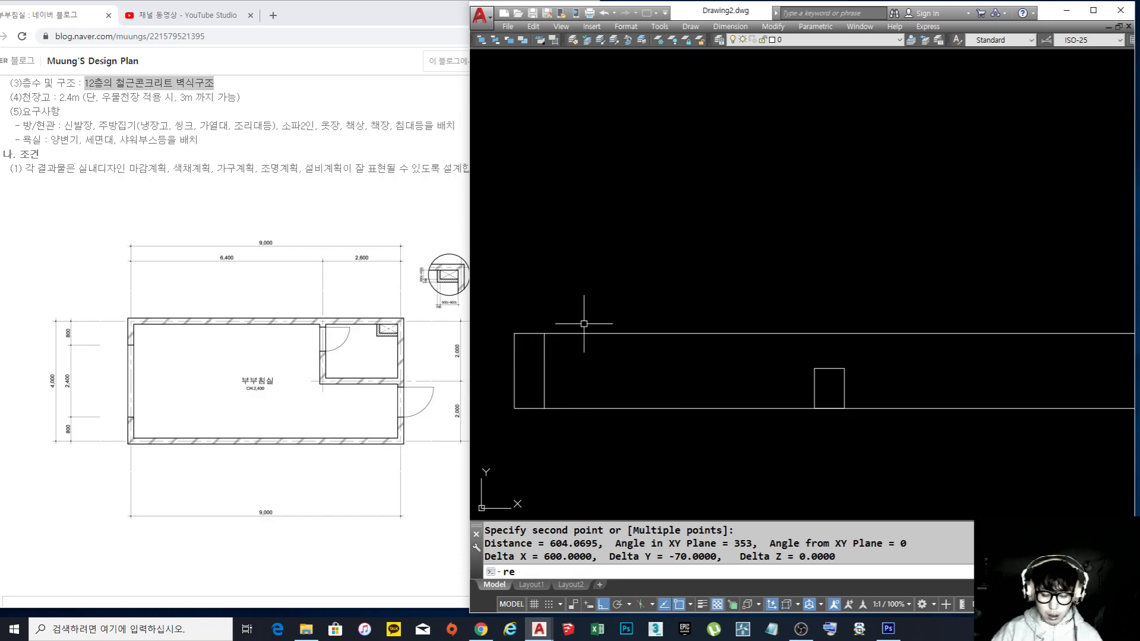
Draw a 600 x 30 rectangle inside the window frame
{"action": "type", "text": "rec"}
{"action": "key", "text": "Return"}
{"action": "left_click", "coordinate": [584, 378]}
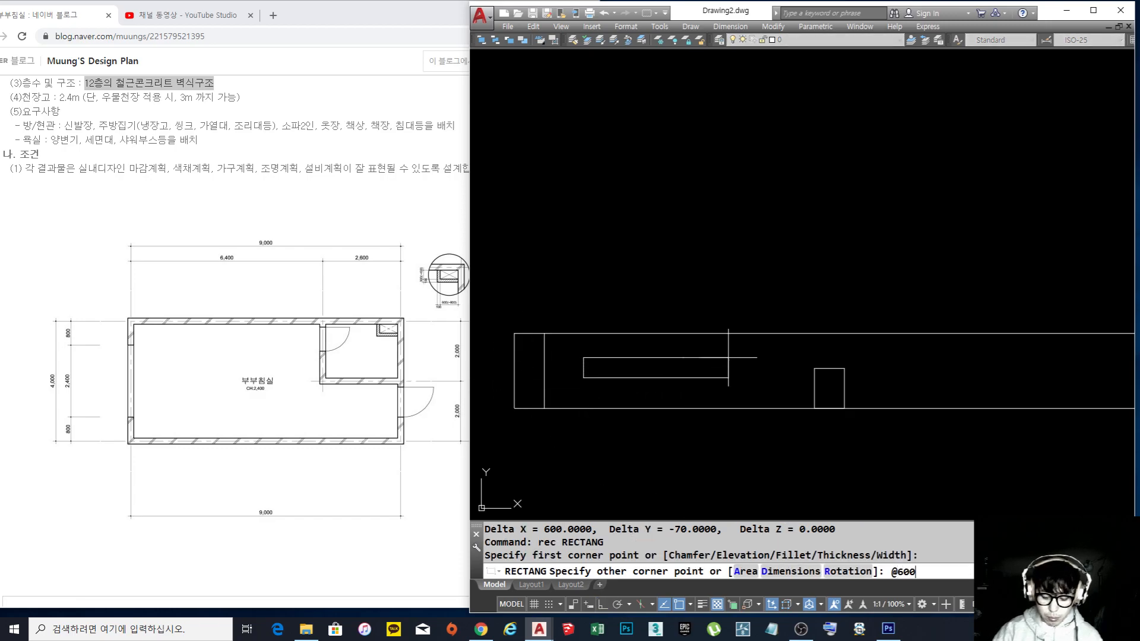
{"action": "type", "text": "@600,30"}
{"action": "key", "text": "Return"}
{"action": "key", "text": "Escape"}
{"action": "key", "text": "Escape"}
Move the 600 x 30 rectangle so its lower right corner sits on the small rectangle's upper right corner
{"action": "type", "text": "m"}
{"action": "key", "text": "Return"}
{"action": "left_click", "coordinate": [753, 384]}
{"action": "left_click", "coordinate": [740, 372]}
{"action": "key", "text": "Return"}
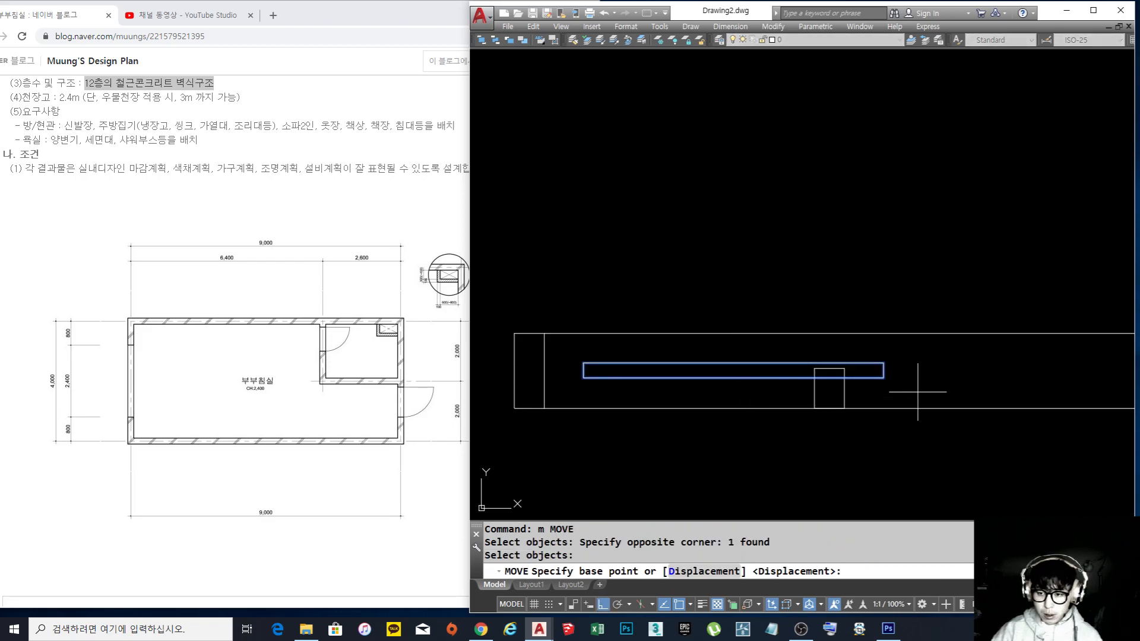
{"action": "left_click", "coordinate": [883, 378]}
{"action": "left_click", "coordinate": [844, 368]}
Mirror the 600 x 30 rectangle and the small rectangle about the frame's vertical centre line, keeping the originals
{"action": "scroll", "coordinate": [772, 372], "scroll_direction": "down", "scroll_amount": 2}
{"action": "type", "text": "mi"}
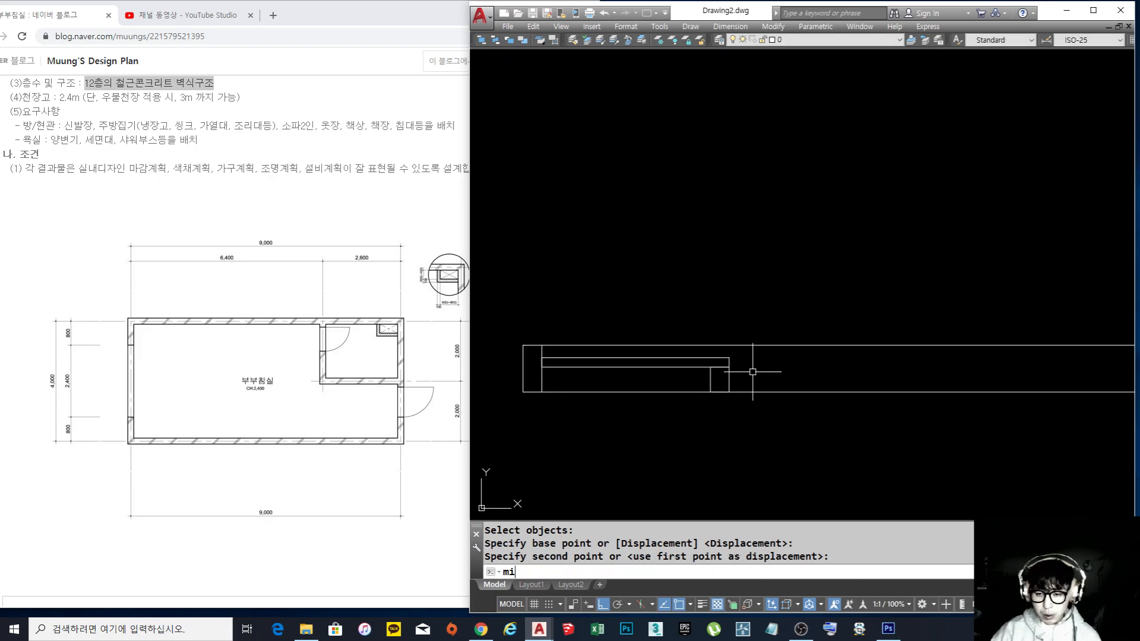
{"action": "key", "text": "Return"}
{"action": "left_click", "coordinate": [540, 348]}
{"action": "left_click", "coordinate": [785, 403]}
{"action": "scroll", "coordinate": [778, 369], "scroll_direction": "down", "scroll_amount": 1}
{"action": "key", "text": "Return"}
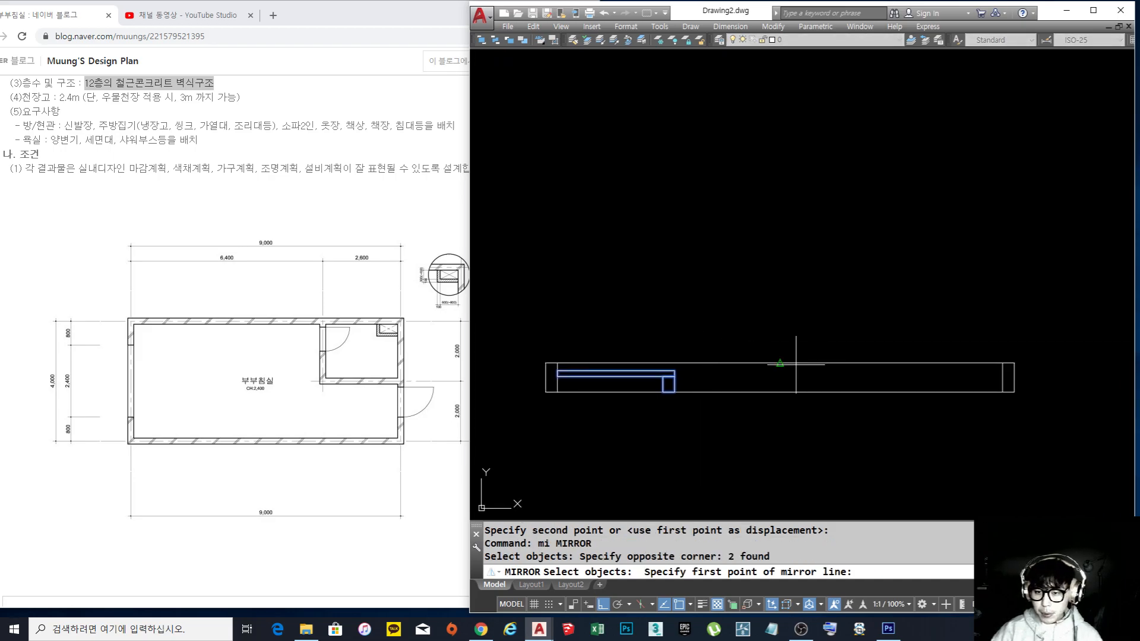
{"action": "left_click", "coordinate": [780, 363]}
{"action": "left_click", "coordinate": [794, 247]}
{"action": "key", "text": "Return"}
Draw a horizontal line joining the side midpoints of the two small rectangles
{"action": "scroll", "coordinate": [754, 385], "scroll_direction": "up", "scroll_amount": 2}
{"action": "type", "text": "l"}
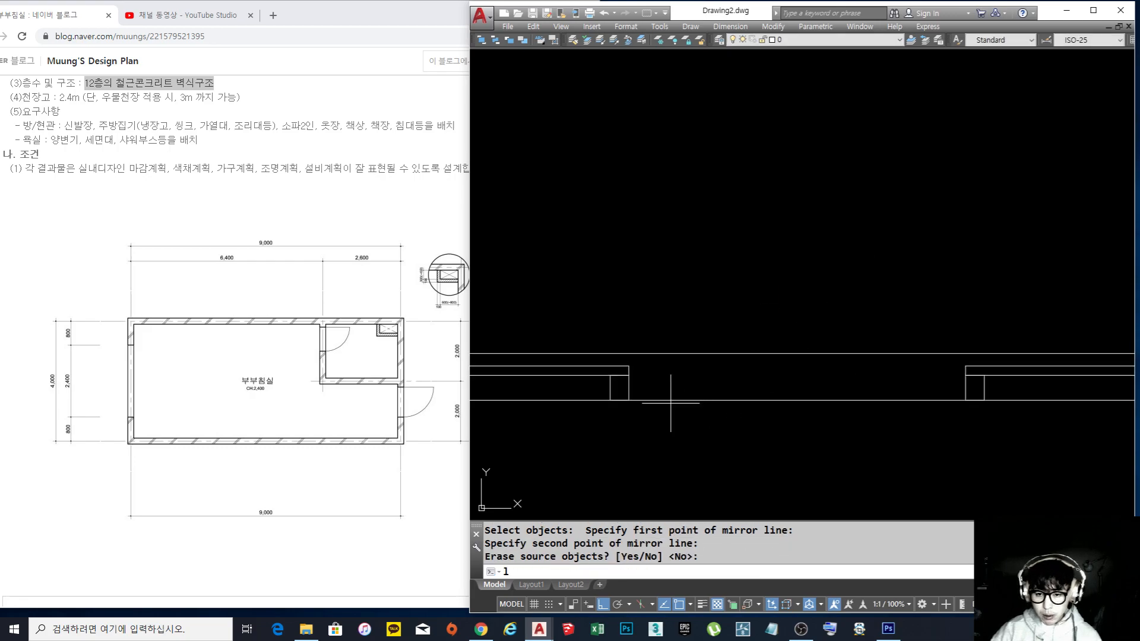
{"action": "key", "text": "Return"}
{"action": "left_click", "coordinate": [629, 388]}
{"action": "left_click", "coordinate": [963, 389]}
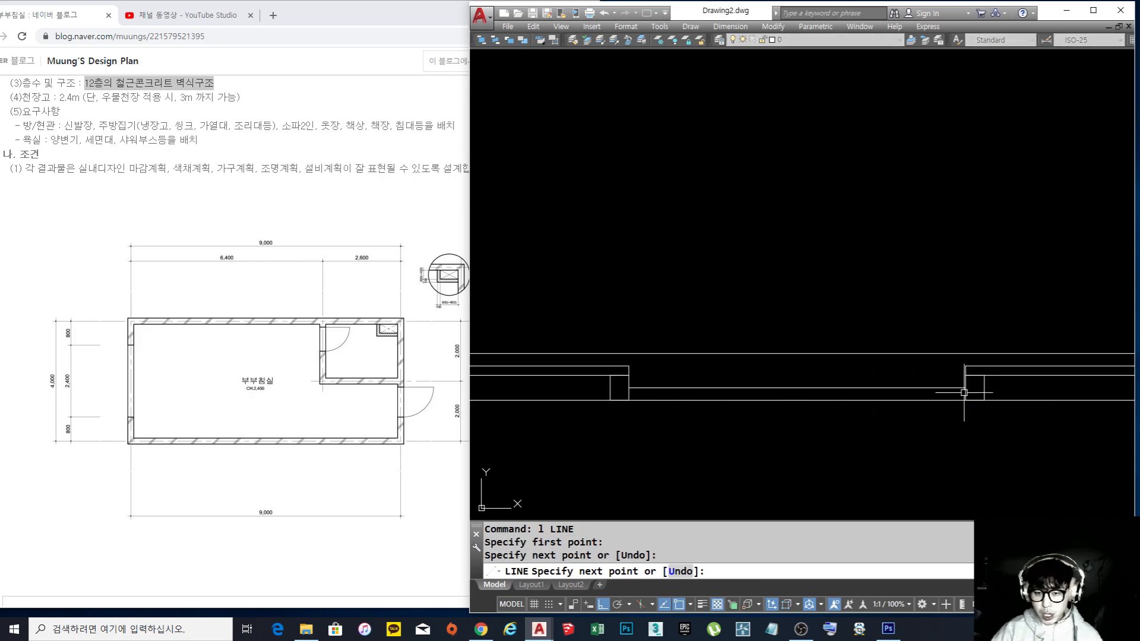
{"action": "key", "text": "Escape"}
Offset the connecting line between the small rectangles by 10 above and below
{"action": "type", "text": "o"}
{"action": "key", "text": "Return"}
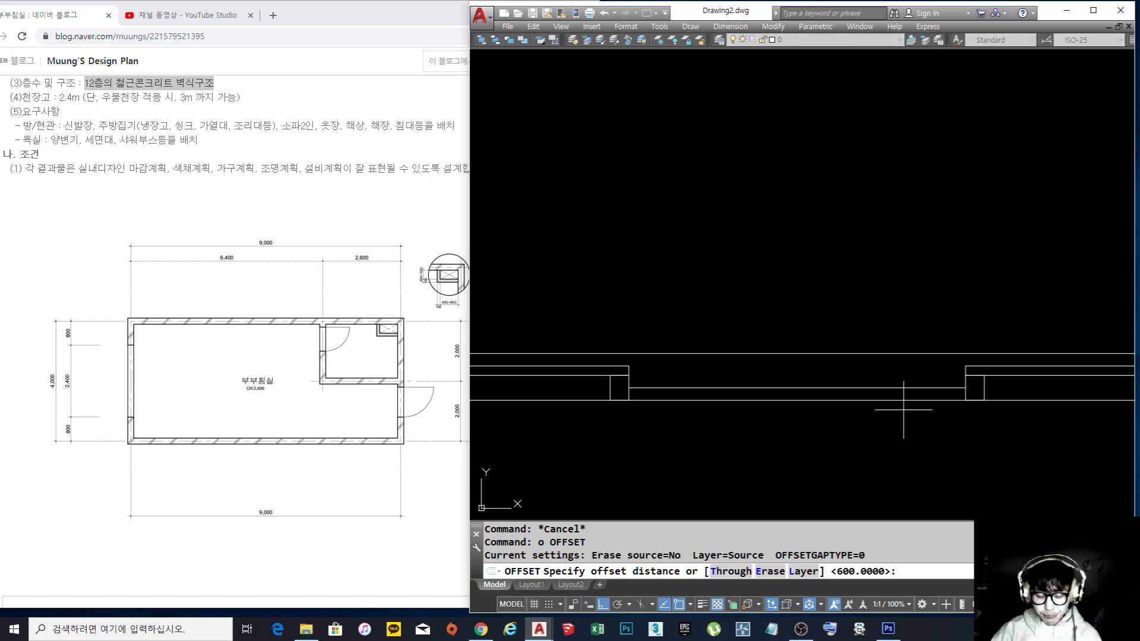
{"action": "key", "text": "Escape"}
{"action": "key", "text": "Escape"}
{"action": "type", "text": "O"}
{"action": "key", "text": "Return"}
{"action": "type", "text": "10"}
{"action": "key", "text": "Return"}
{"action": "scroll", "coordinate": [872, 399], "scroll_direction": "up", "scroll_amount": 3}
{"action": "left_click", "coordinate": [878, 387]}
{"action": "left_click", "coordinate": [879, 339]}
{"action": "left_click", "coordinate": [880, 380]}
{"action": "left_click", "coordinate": [880, 356]}
{"action": "key", "text": "Return"}
Erase the middle connecting line between the two offset lines
{"action": "type", "text": "e"}
{"action": "key", "text": "Return"}
{"action": "left_click", "coordinate": [891, 380]}
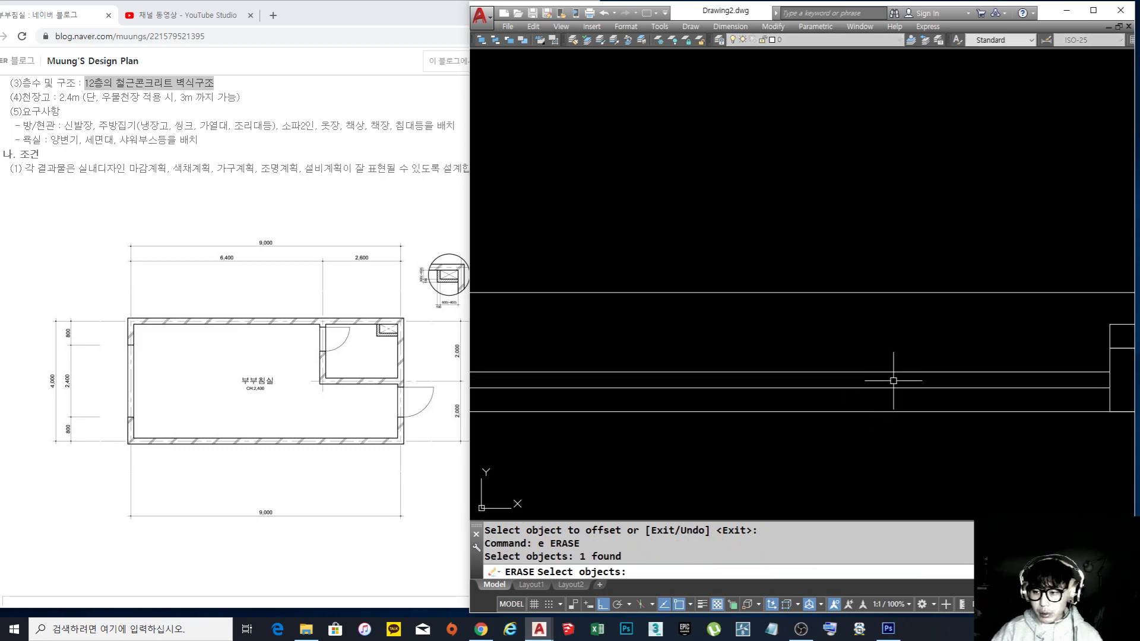
{"action": "key", "text": "Return"}
{"action": "scroll", "coordinate": [885, 396], "scroll_direction": "down", "scroll_amount": 4}
{"action": "scroll", "coordinate": [832, 406], "scroll_direction": "up", "scroll_amount": 2}
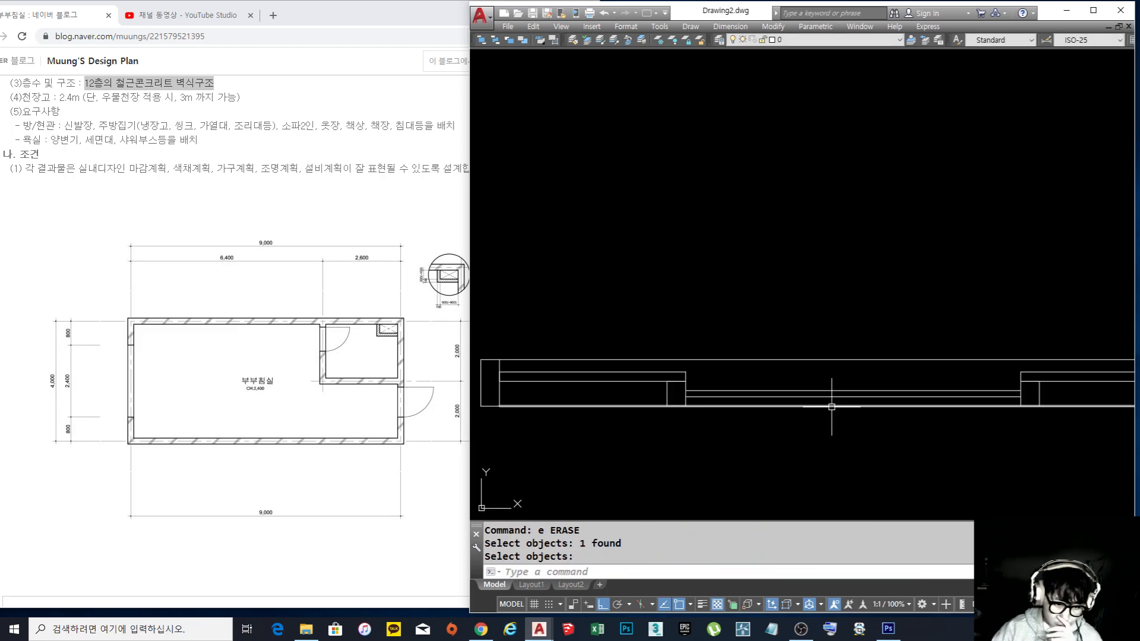
{"action": "scroll", "coordinate": [834, 406], "scroll_direction": "up", "scroll_amount": 2}
{"action": "scroll", "coordinate": [790, 377], "scroll_direction": "down", "scroll_amount": 2}
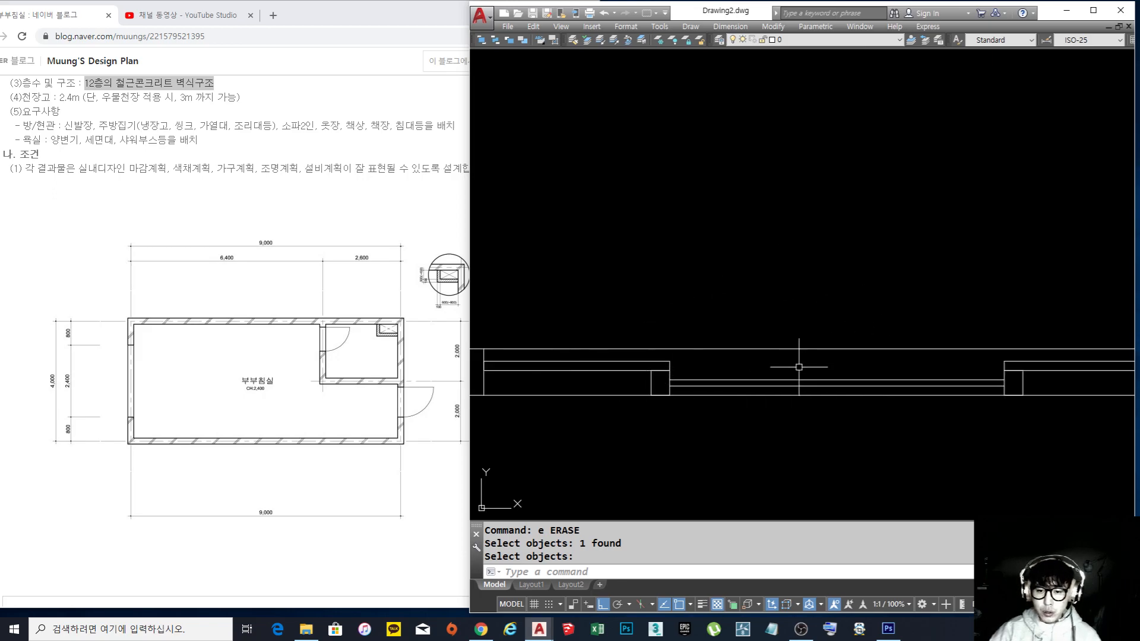
{"action": "key", "text": "Escape"}
{"action": "scroll", "coordinate": [903, 386], "scroll_direction": "down", "scroll_amount": 2}
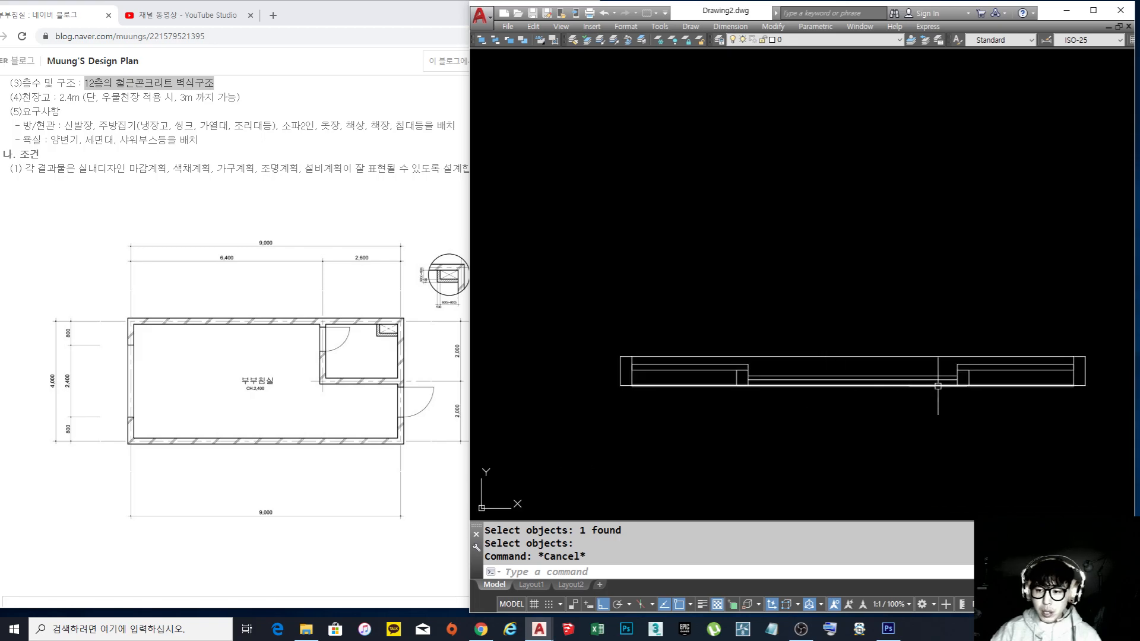
{"action": "scroll", "coordinate": [1040, 381], "scroll_direction": "up", "scroll_amount": 2}
{"action": "type", "text": "m"}
{"action": "key", "text": "Return"}
{"action": "left_click", "coordinate": [987, 380]}
{"action": "left_click", "coordinate": [920, 319]}
{"action": "scroll", "coordinate": [920, 319], "scroll_direction": "up", "scroll_amount": 2}
{"action": "key", "text": "Return"}
{"action": "left_click", "coordinate": [963, 306]}
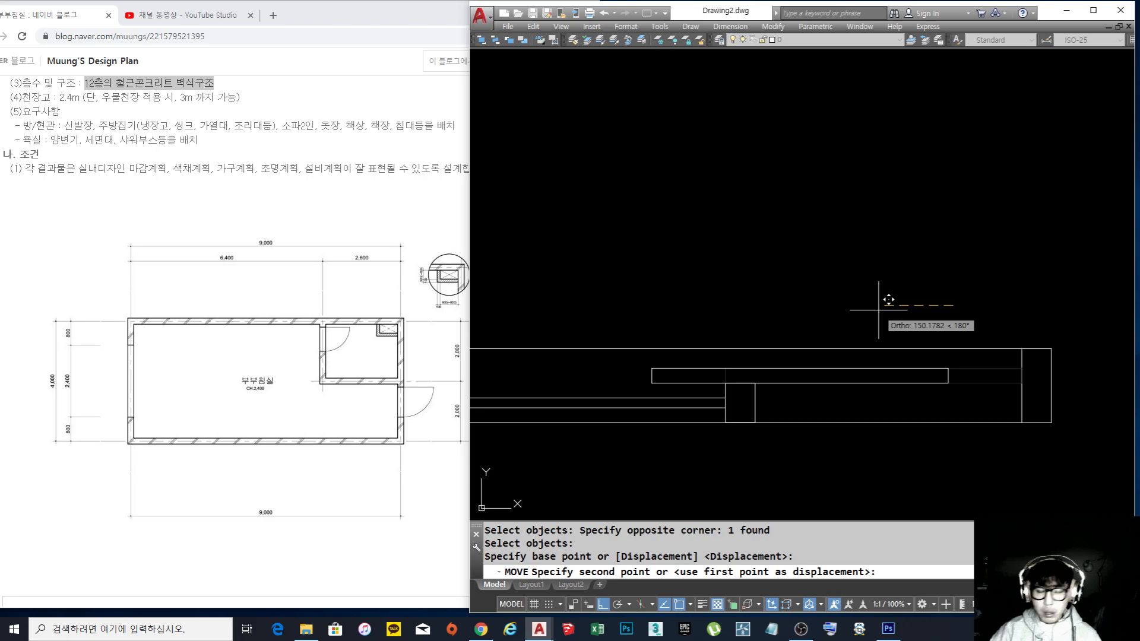
{"action": "key", "text": "Escape"}
{"action": "scroll", "coordinate": [925, 321], "scroll_direction": "down", "scroll_amount": 2}
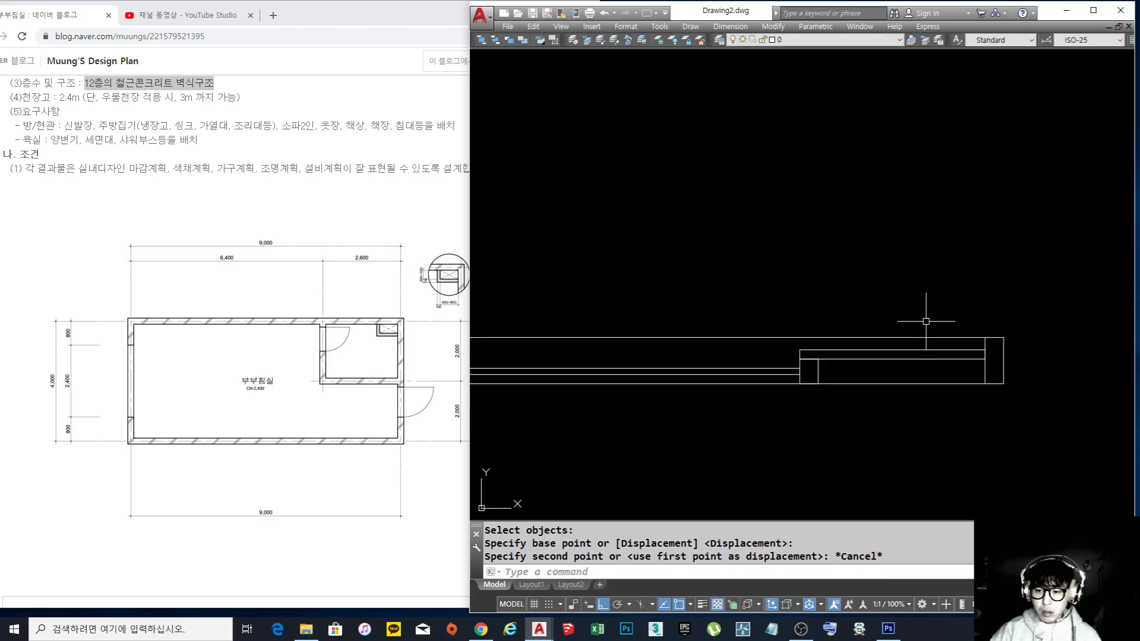
{"action": "scroll", "coordinate": [895, 353], "scroll_direction": "up", "scroll_amount": 2}
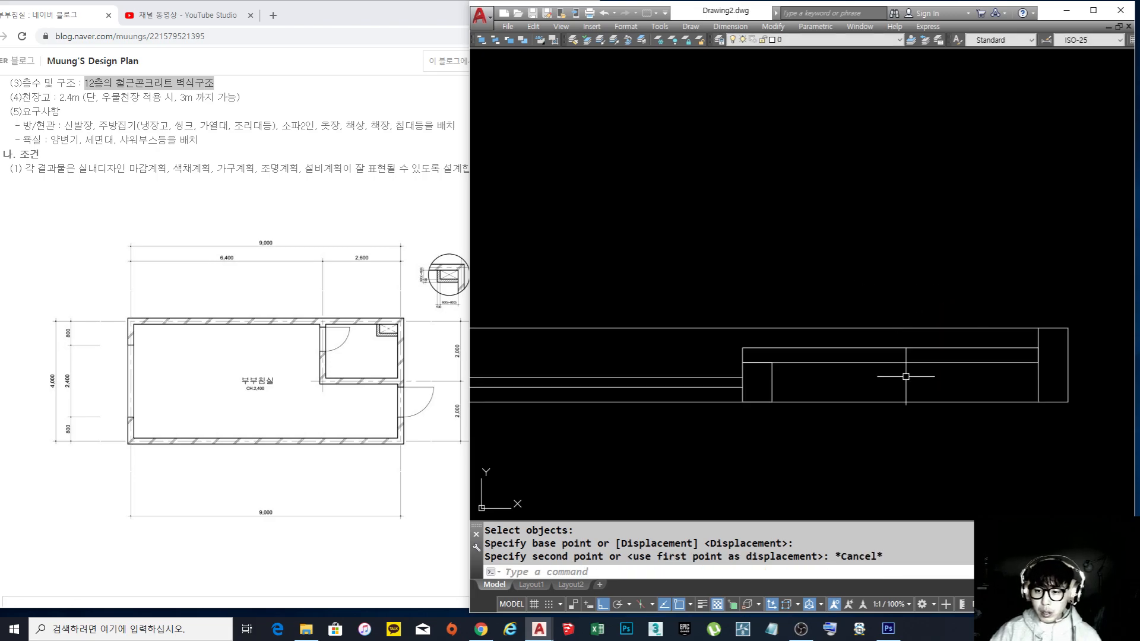
{"action": "left_click", "coordinate": [905, 375]}
{"action": "key", "text": "Escape"}
{"action": "key", "text": "Escape"}
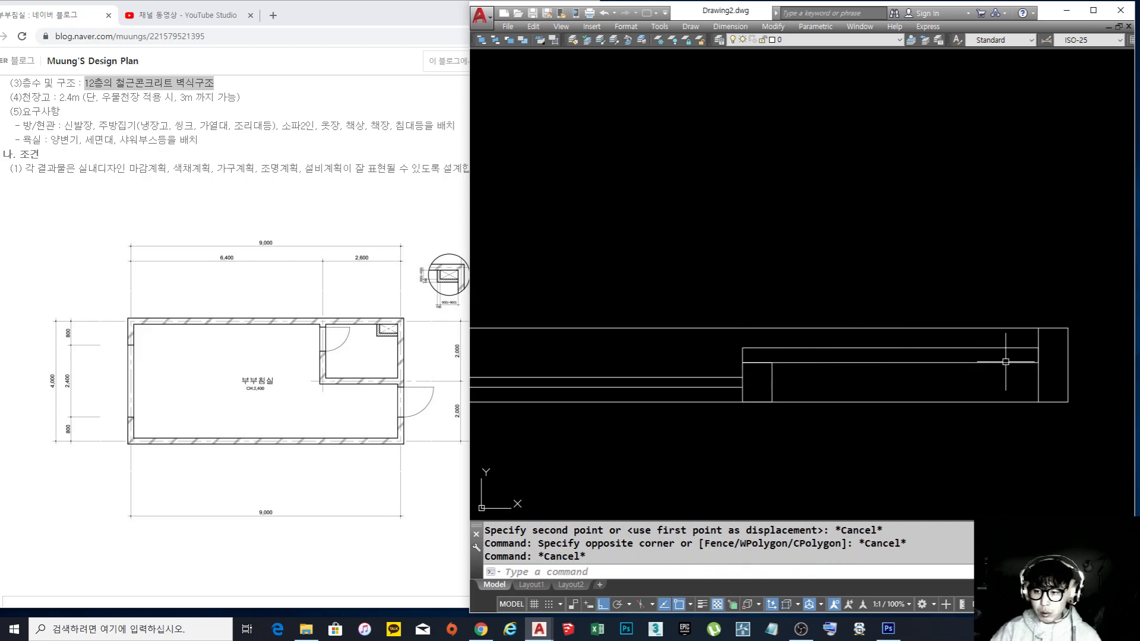
{"action": "key", "text": "Escape"}
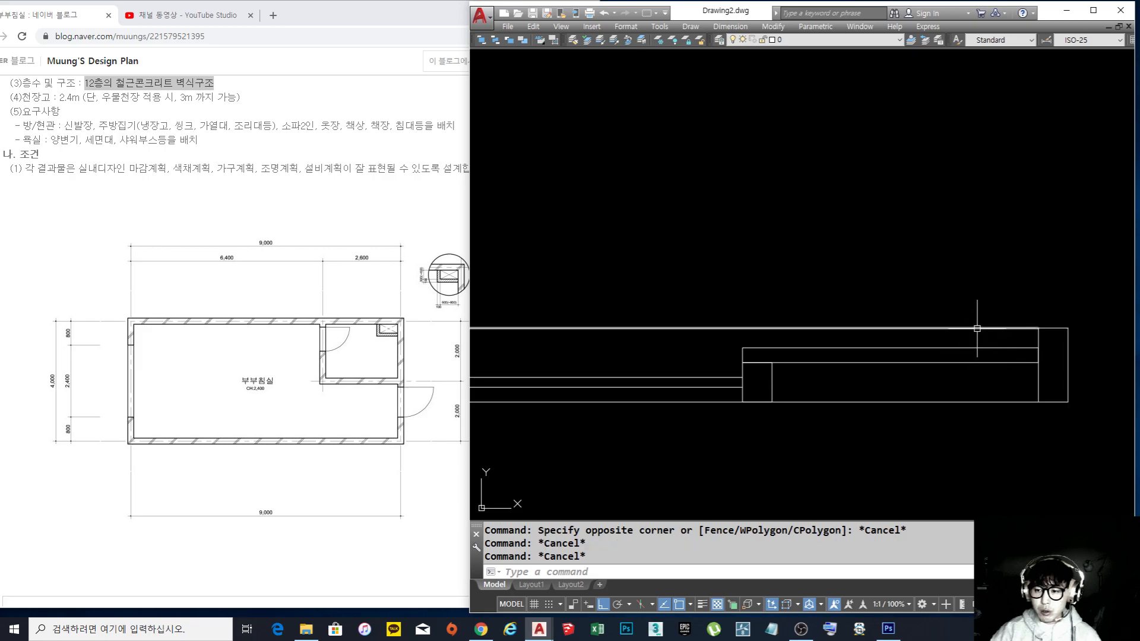
Cut all the window objects and paste them back as a block to the right of the wall opening
{"action": "scroll", "coordinate": [977, 329], "scroll_direction": "down", "scroll_amount": 4}
{"action": "middle_click_drag", "start_coordinate": [765, 337], "coordinate": [766, 343]}
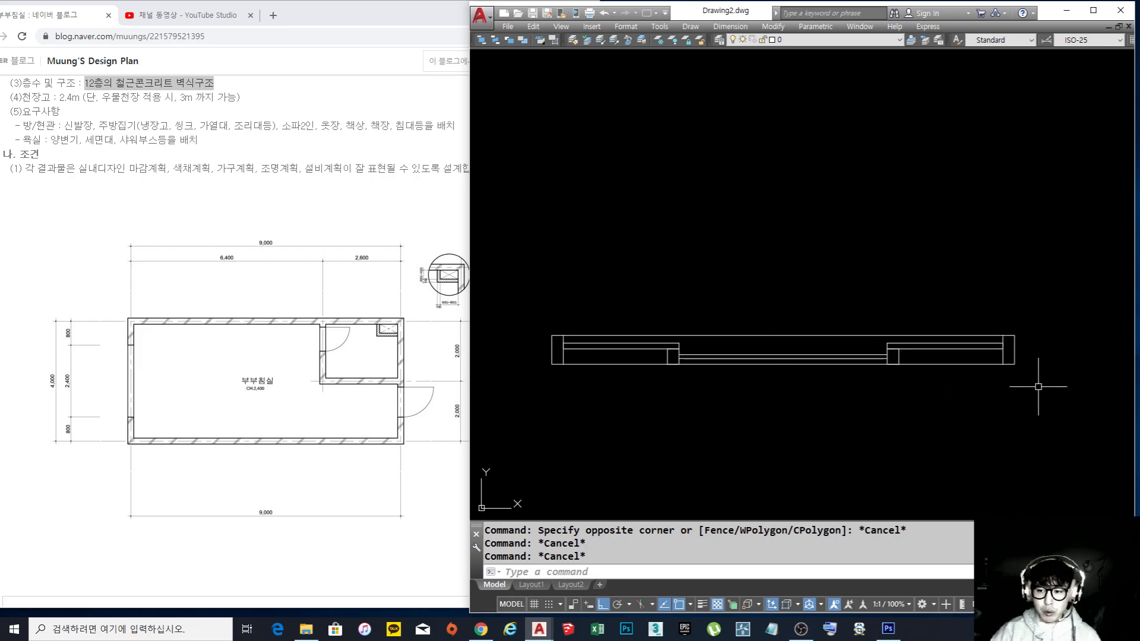
{"action": "scroll", "coordinate": [933, 352], "scroll_direction": "down", "scroll_amount": 3}
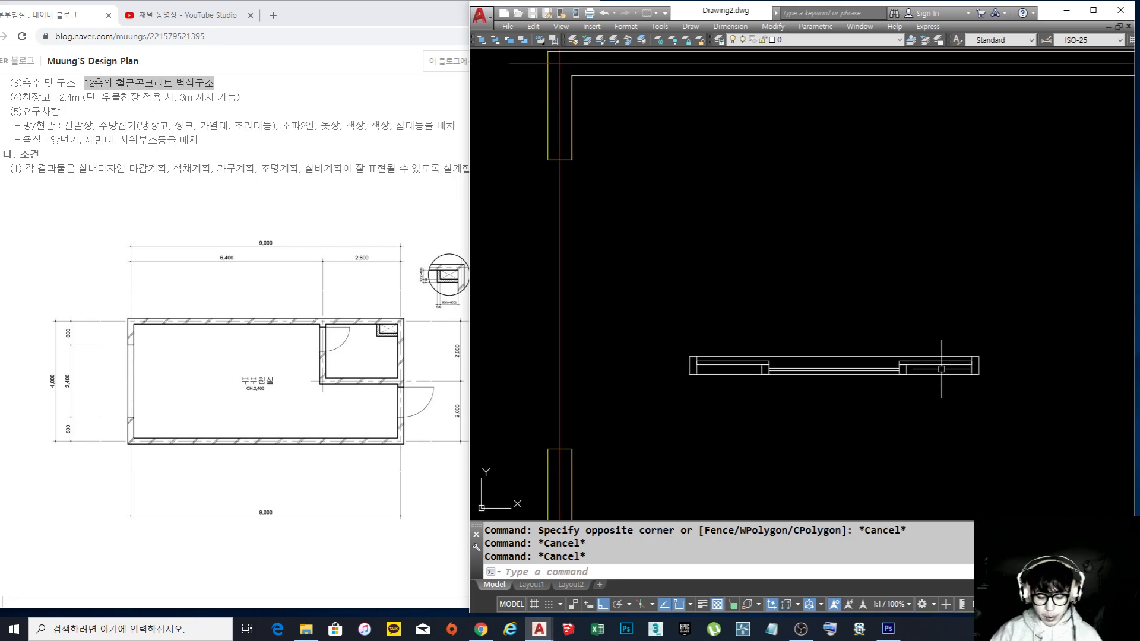
{"action": "left_click", "coordinate": [1056, 408]}
{"action": "left_click", "coordinate": [684, 317]}
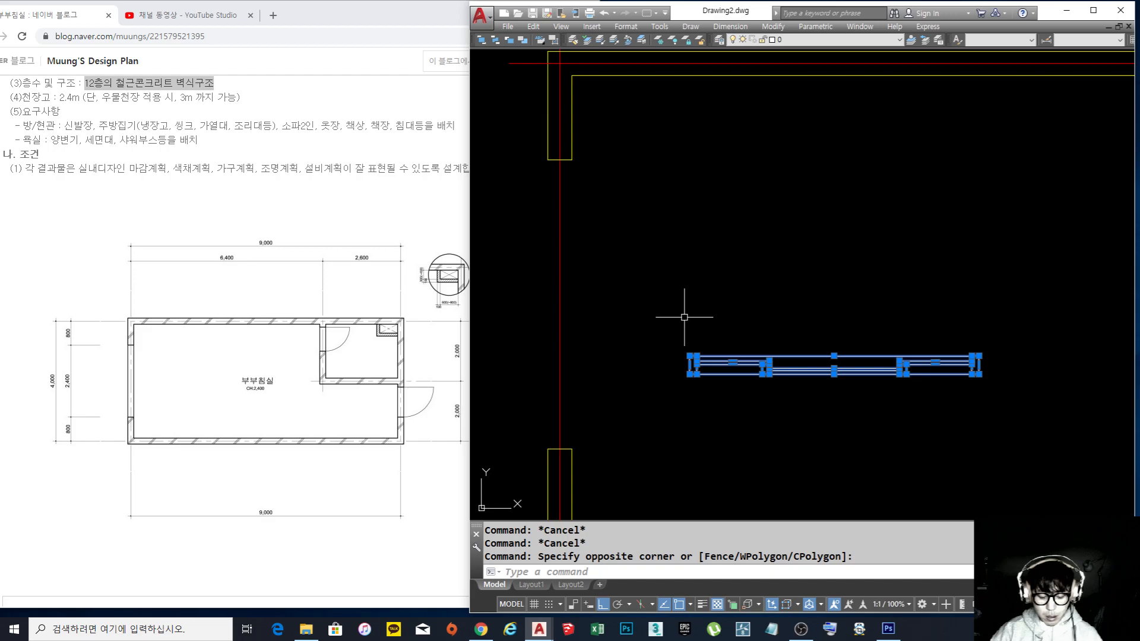
{"action": "key", "text": "ctrl+x"}
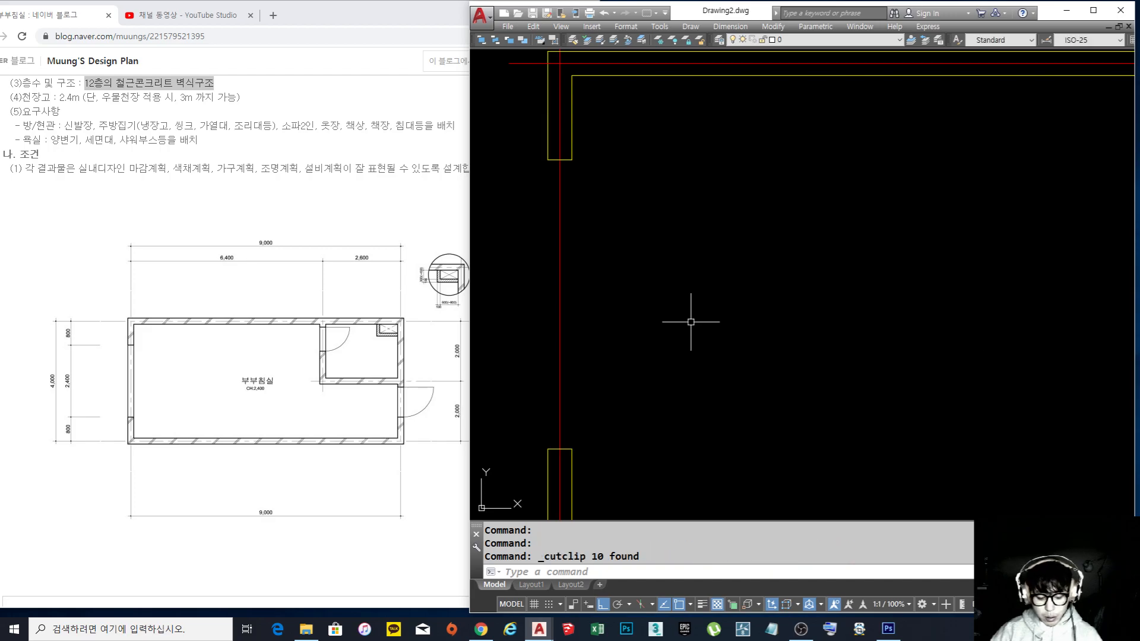
{"action": "key", "text": "ctrl+shift+v"}
Rotate the window block by 90 degrees
{"action": "type", "text": "ro"}
{"action": "key", "text": "Return"}
{"action": "left_click", "coordinate": [702, 329]}
{"action": "left_click", "coordinate": [995, 456]}
{"action": "key", "text": "Return"}
{"action": "left_click", "coordinate": [848, 397]}
{"action": "type", "text": "90"}
{"action": "key", "text": "Return"}
Move the window block into the left wall opening, its upper right corner on the upper wall's inner corner
{"action": "middle_click_drag", "start_coordinate": [969, 459], "coordinate": [932, 425]}
{"action": "type", "text": "m"}
{"action": "key", "text": "Return"}
{"action": "left_click", "coordinate": [884, 511]}
{"action": "left_click", "coordinate": [726, 216]}
{"action": "key", "text": "Return"}
{"action": "left_click", "coordinate": [811, 219]}
{"action": "left_click", "coordinate": [534, 126]}
{"action": "key", "text": "Escape"}
Move the window block 20 horizontally toward the room interior
{"action": "middle_click_drag", "start_coordinate": [570, 171], "coordinate": [681, 207]}
{"action": "type", "text": "m"}
{"action": "key", "text": "Return"}
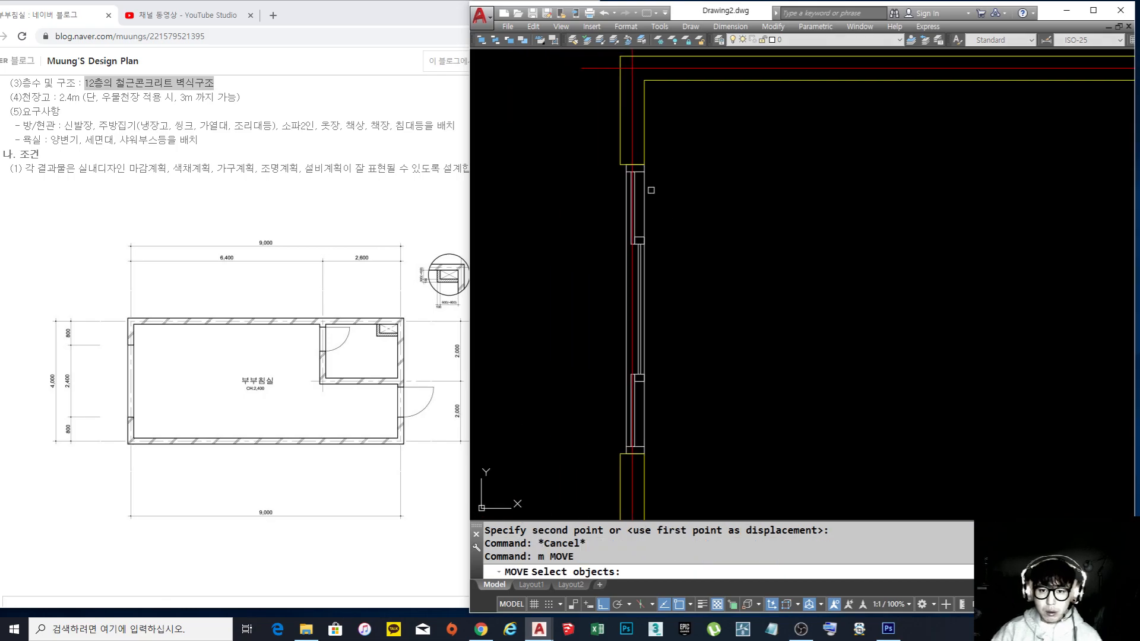
{"action": "left_click", "coordinate": [646, 180]}
{"action": "scroll", "coordinate": [646, 180], "scroll_direction": "up", "scroll_amount": 8}
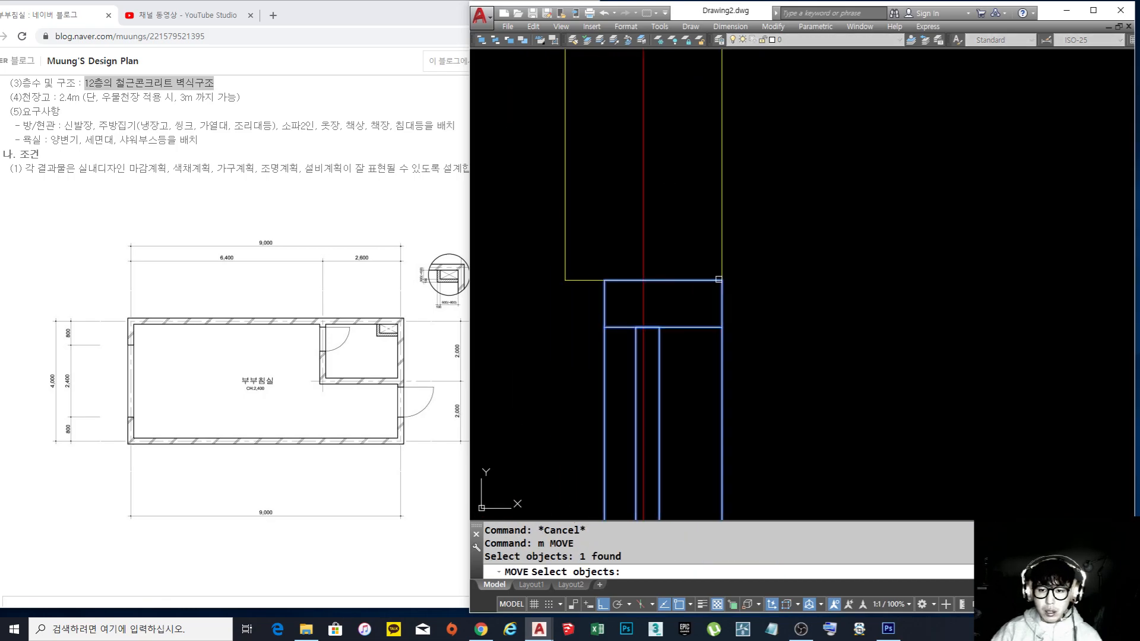
{"action": "key", "text": "Return"}
{"action": "left_click", "coordinate": [772, 275]}
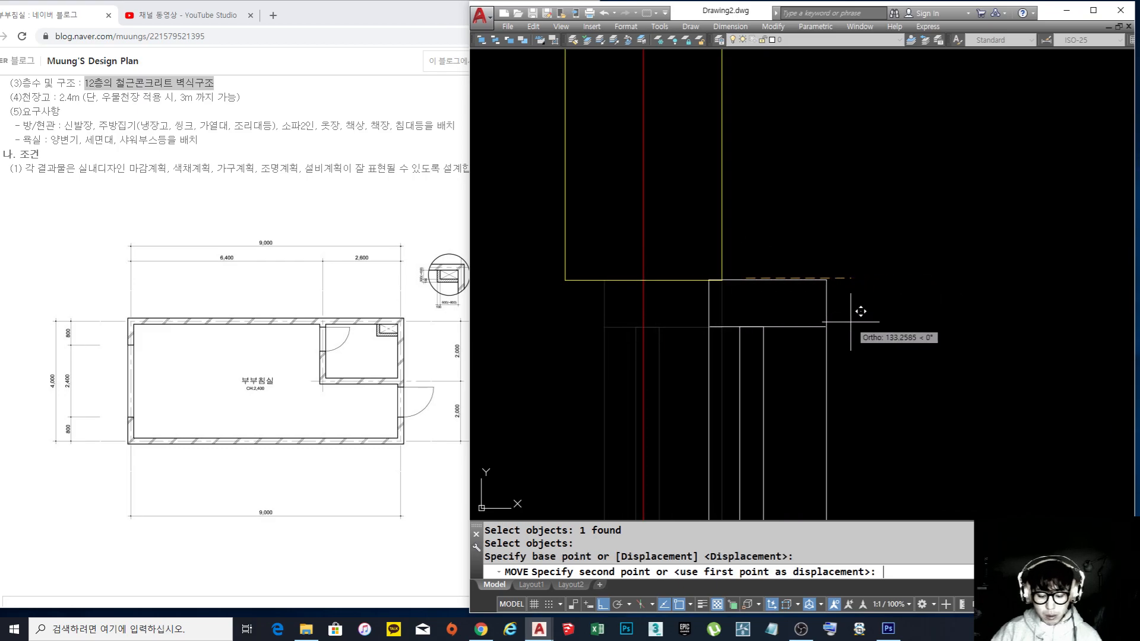
{"action": "type", "text": "20"}
{"action": "key", "text": "Return"}
{"action": "key", "text": "Escape"}
Examine how the window block sits against the wall ends above and below the opening
{"action": "scroll", "coordinate": [755, 276], "scroll_direction": "down", "scroll_amount": 6}
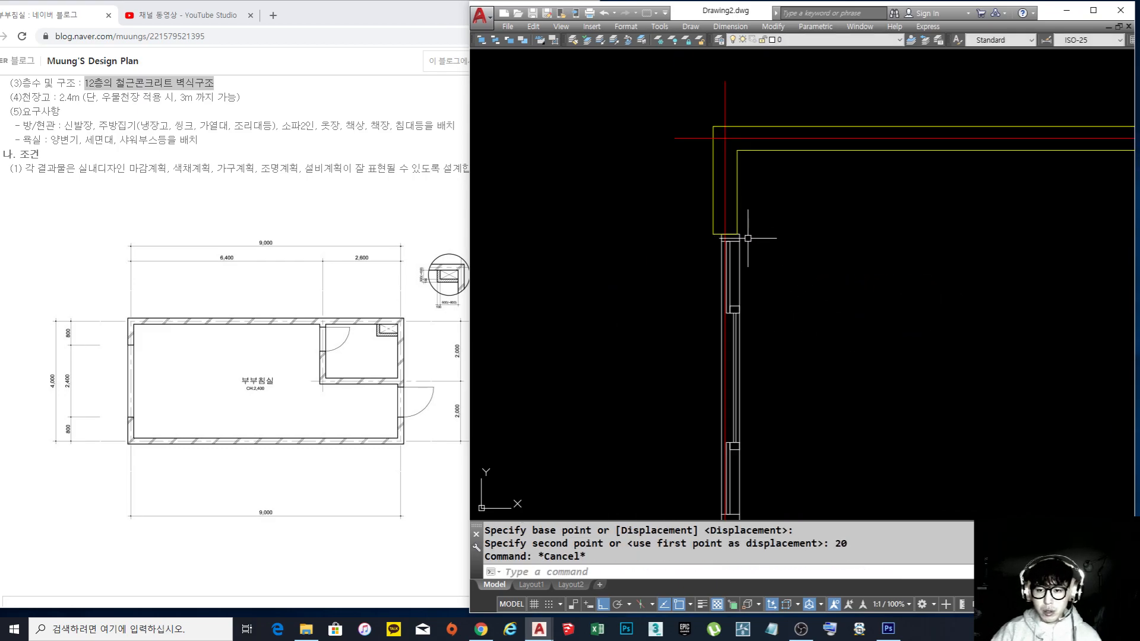
{"action": "scroll", "coordinate": [701, 250], "scroll_direction": "up", "scroll_amount": 6}
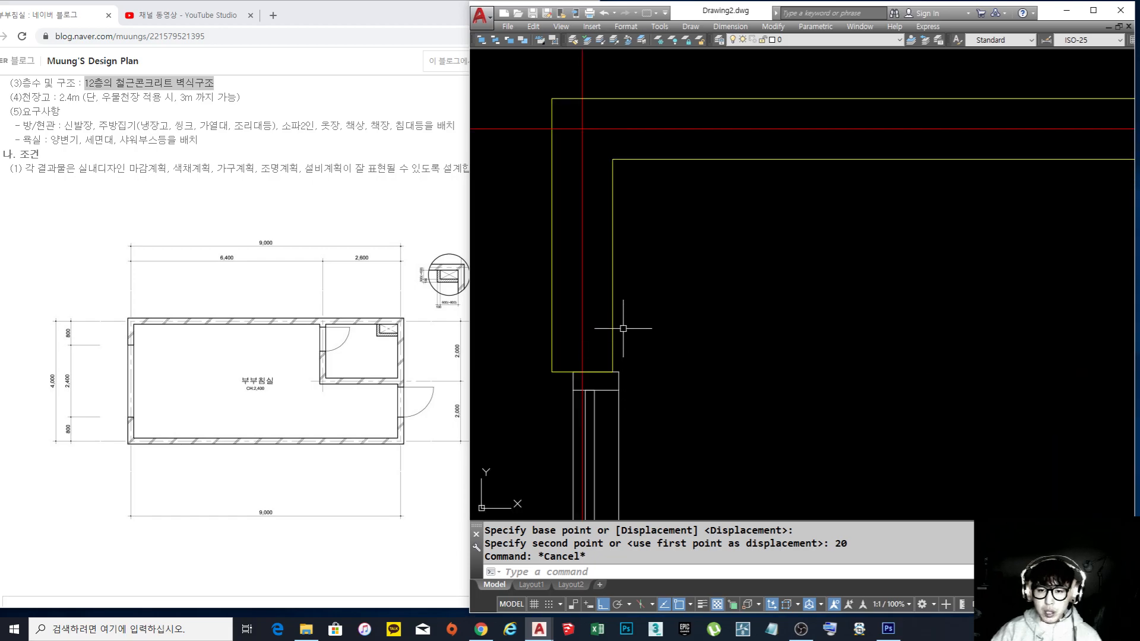
{"action": "scroll", "coordinate": [686, 316], "scroll_direction": "down", "scroll_amount": 5}
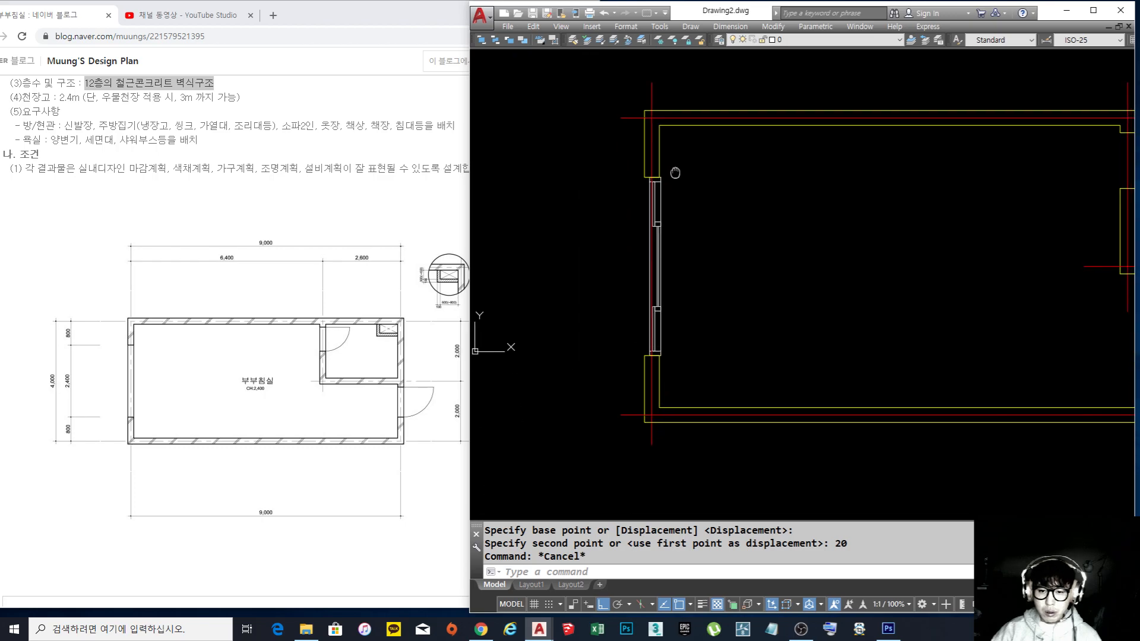
{"action": "scroll", "coordinate": [653, 329], "scroll_direction": "up", "scroll_amount": 5}
{"action": "scroll", "coordinate": [643, 335], "scroll_direction": "up", "scroll_amount": 3}
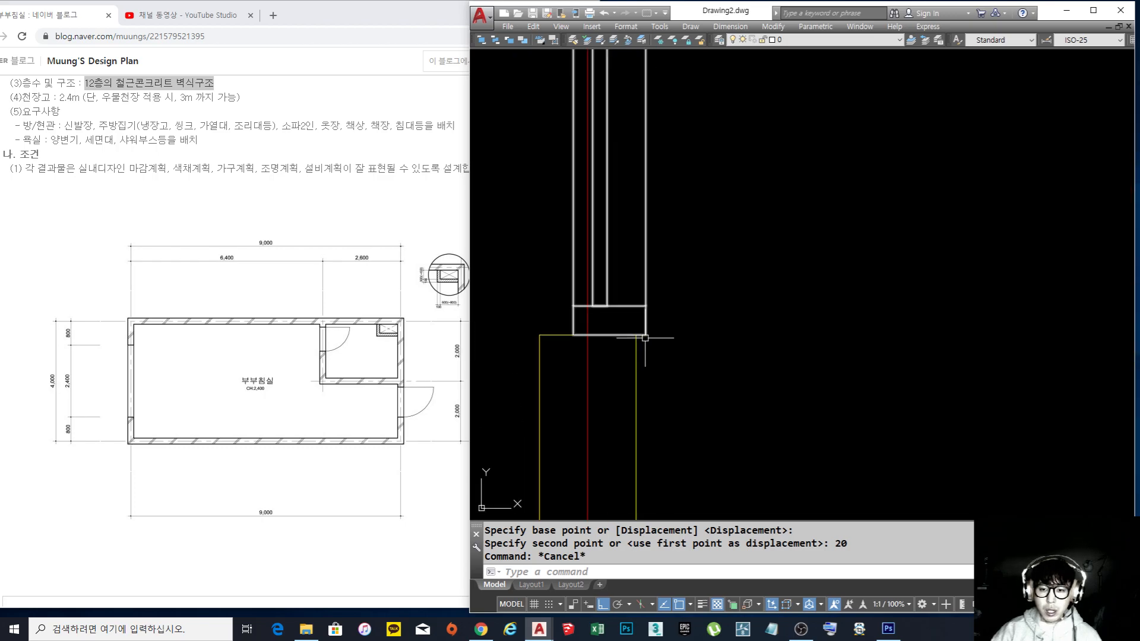
{"action": "key", "text": "Escape"}
{"action": "scroll", "coordinate": [642, 334], "scroll_direction": "down", "scroll_amount": 3}
{"action": "scroll", "coordinate": [689, 387], "scroll_direction": "up", "scroll_amount": 3}
{"action": "middle_click_drag", "start_coordinate": [673, 240], "coordinate": [673, 273]}
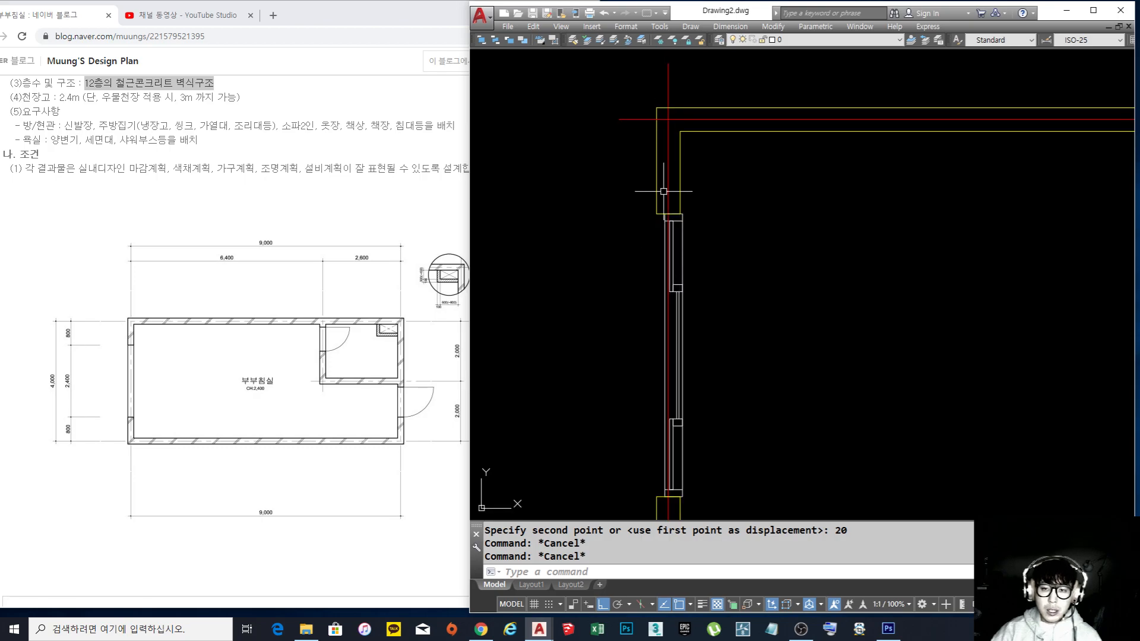
{"action": "scroll", "coordinate": [664, 205], "scroll_direction": "up", "scroll_amount": 5}
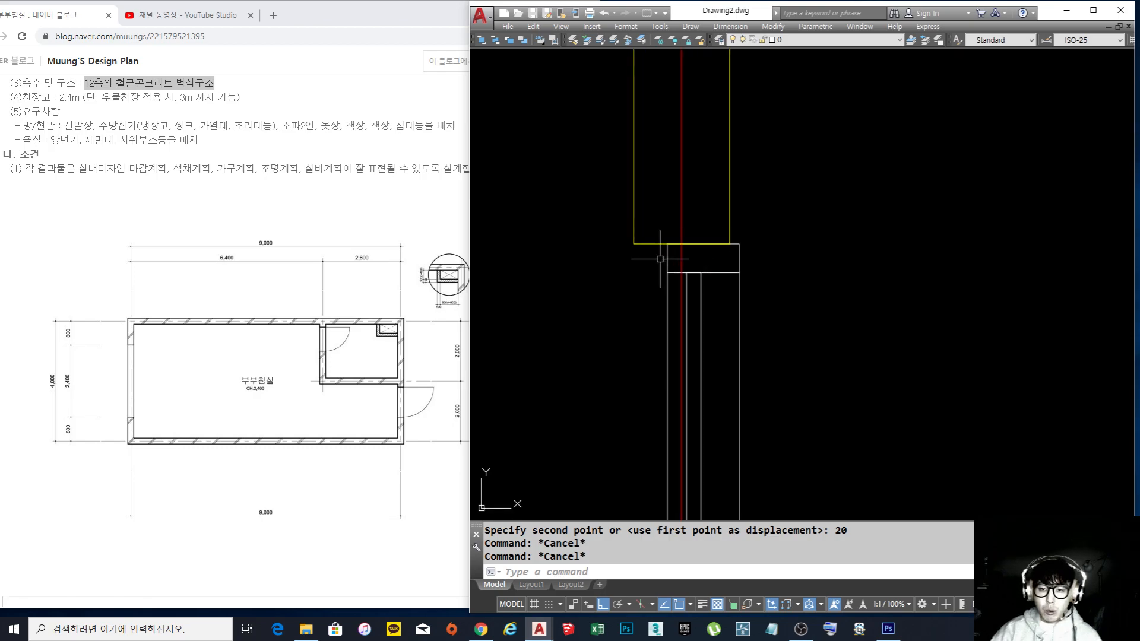
{"action": "scroll", "coordinate": [771, 242], "scroll_direction": "down", "scroll_amount": 4}
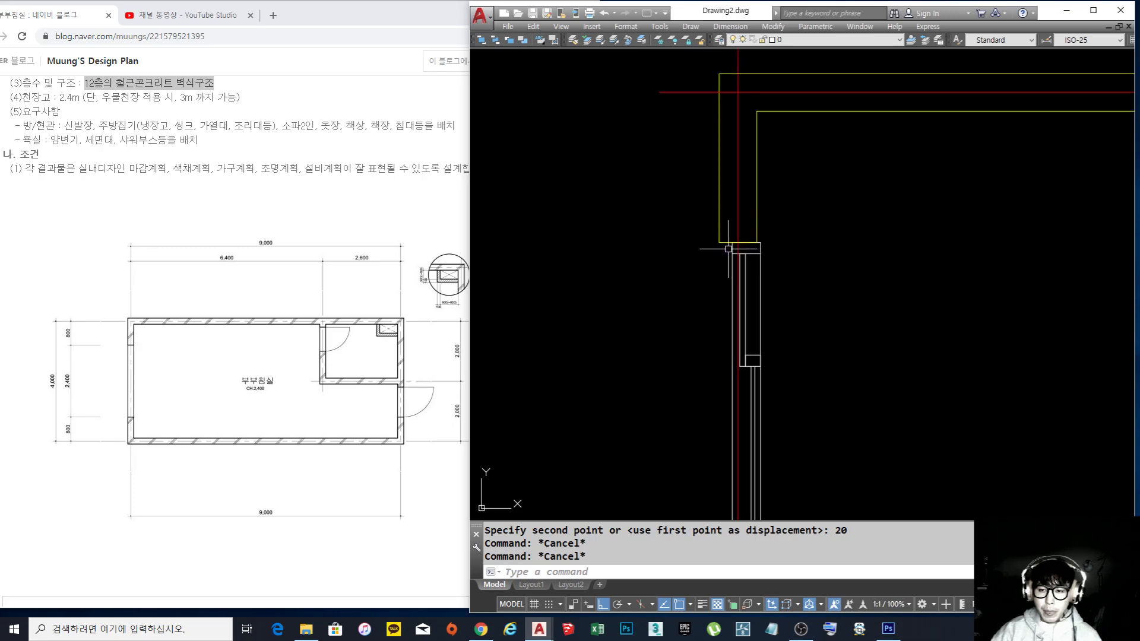
{"action": "scroll", "coordinate": [749, 254], "scroll_direction": "down", "scroll_amount": 2}
{"action": "middle_click_drag", "start_coordinate": [750, 254], "coordinate": [681, 199]}
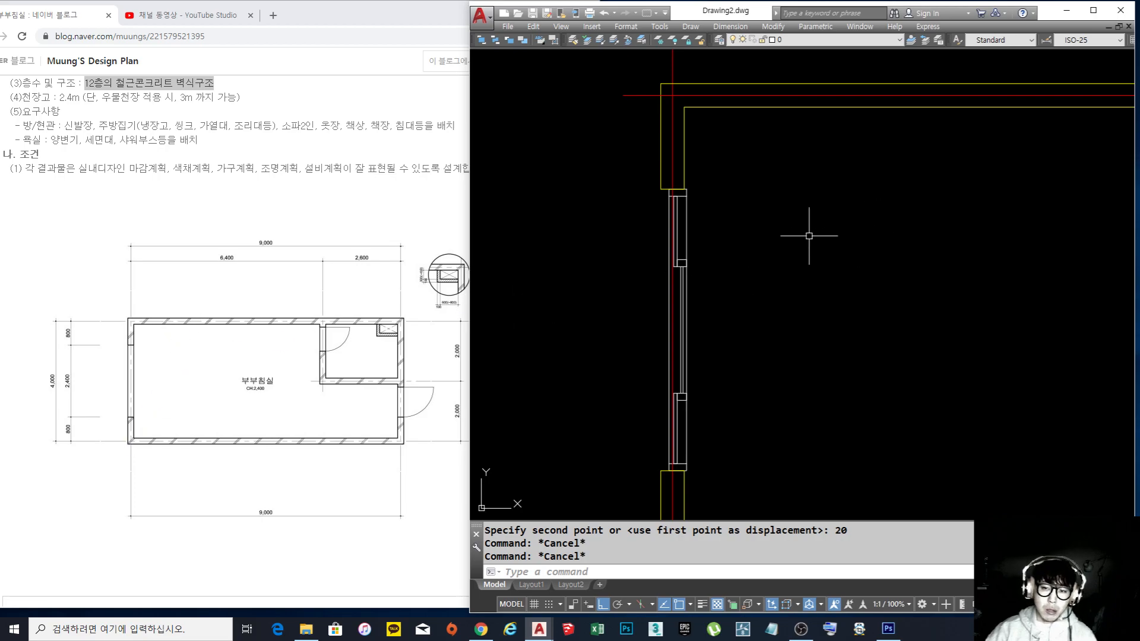
{"action": "middle_click_drag", "start_coordinate": [725, 238], "coordinate": [737, 240]}
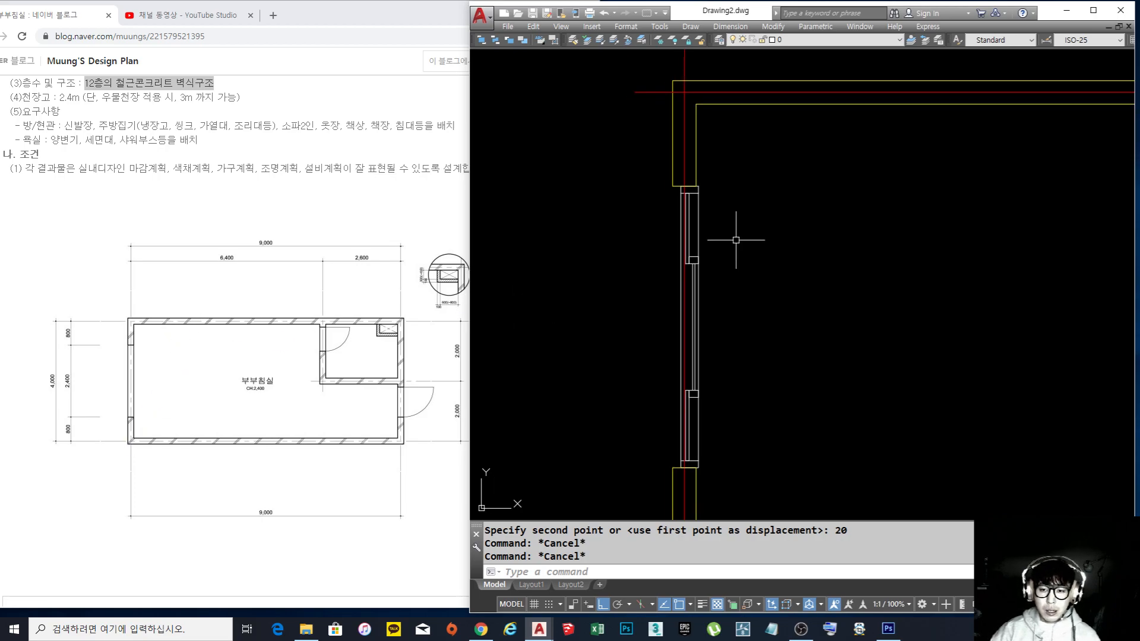
Draw a vertical line along the opening's outer face from the upper wall's outer corner to the lower wall's outer corner
{"action": "type", "text": "l"}
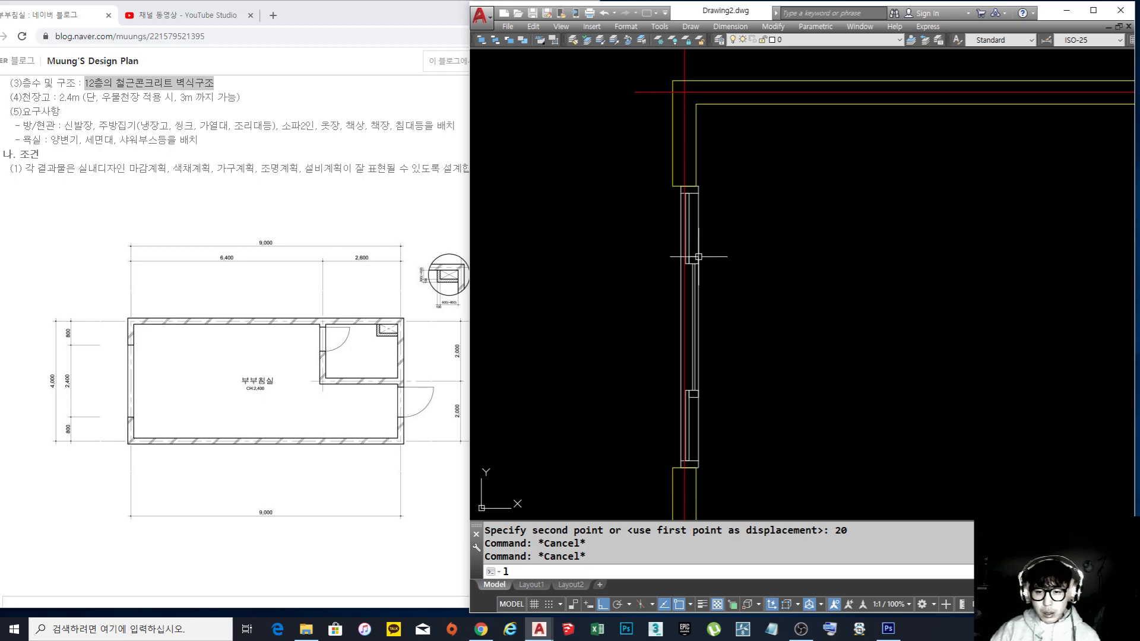
{"action": "key", "text": "Return"}
{"action": "scroll", "coordinate": [678, 183], "scroll_direction": "up", "scroll_amount": 3}
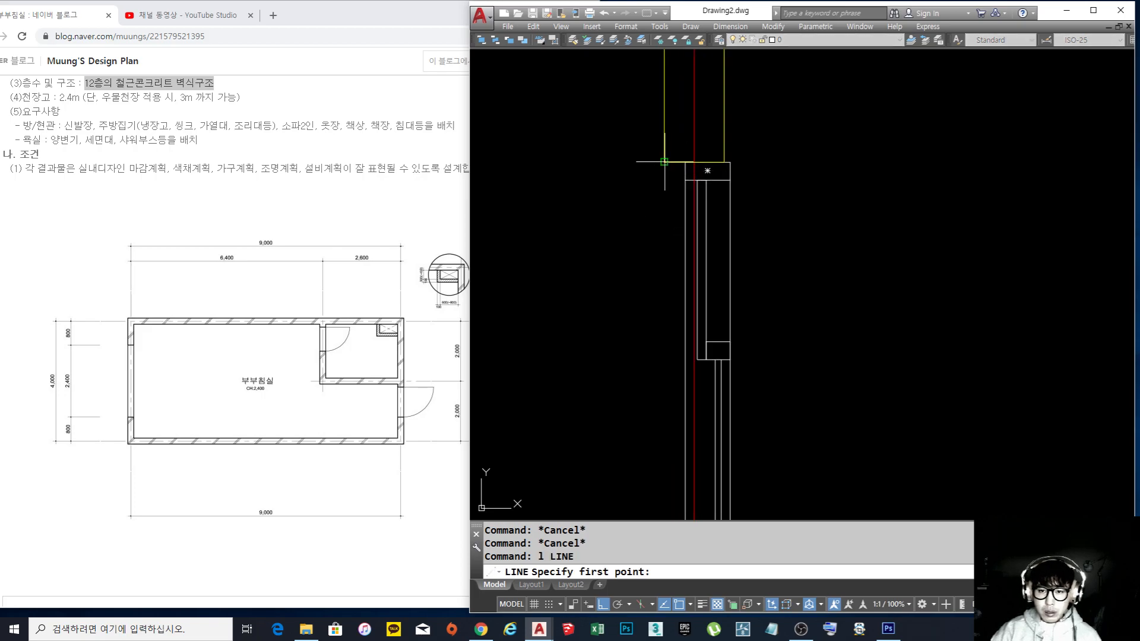
{"action": "left_click", "coordinate": [666, 161]}
{"action": "scroll", "coordinate": [671, 167], "scroll_direction": "down", "scroll_amount": 3}
{"action": "scroll", "coordinate": [675, 328], "scroll_direction": "up", "scroll_amount": 2}
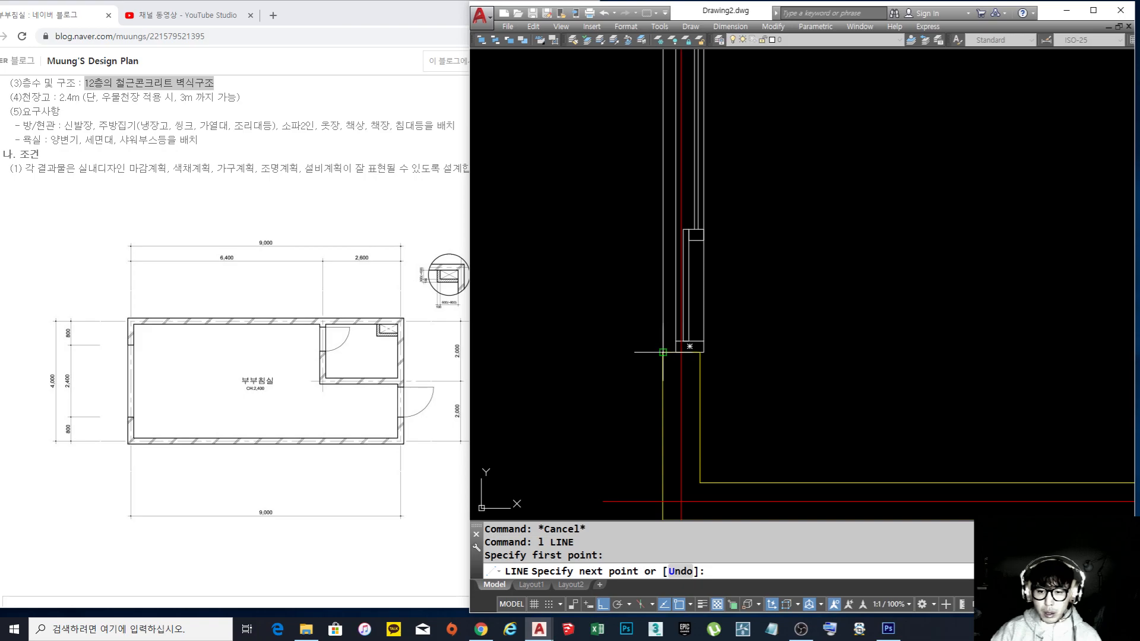
{"action": "left_click", "coordinate": [663, 352]}
{"action": "key", "text": "Return"}
{"action": "left_click", "coordinate": [663, 326]}
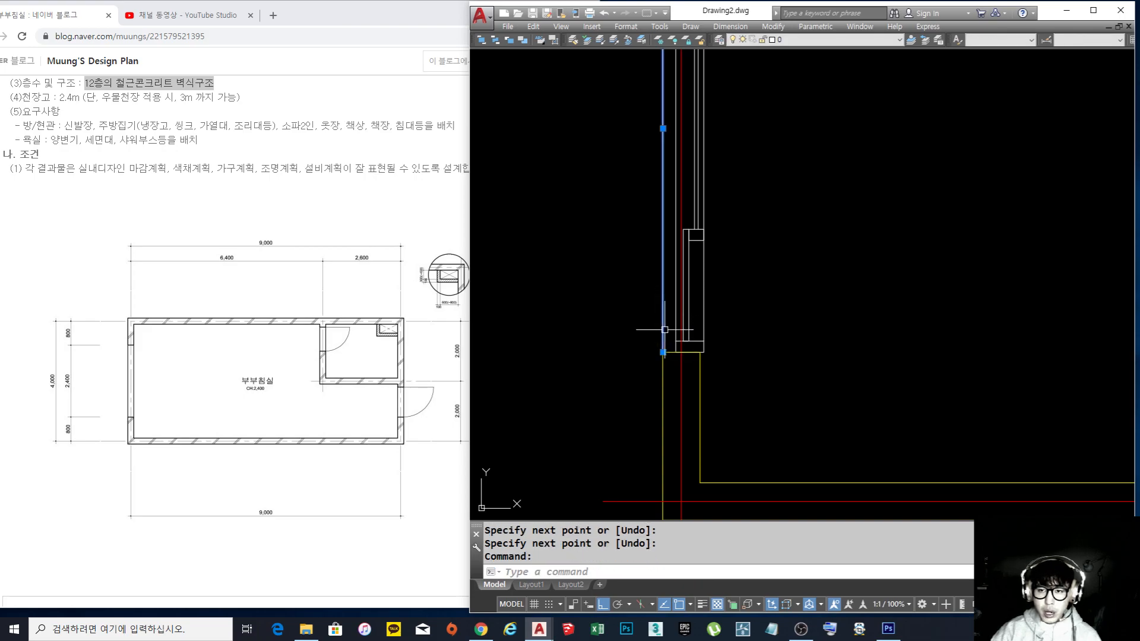
{"action": "key", "text": "Escape"}
{"action": "scroll", "coordinate": [677, 296], "scroll_direction": "down", "scroll_amount": 3}
{"action": "scroll", "coordinate": [680, 292], "scroll_direction": "up", "scroll_amount": 2}
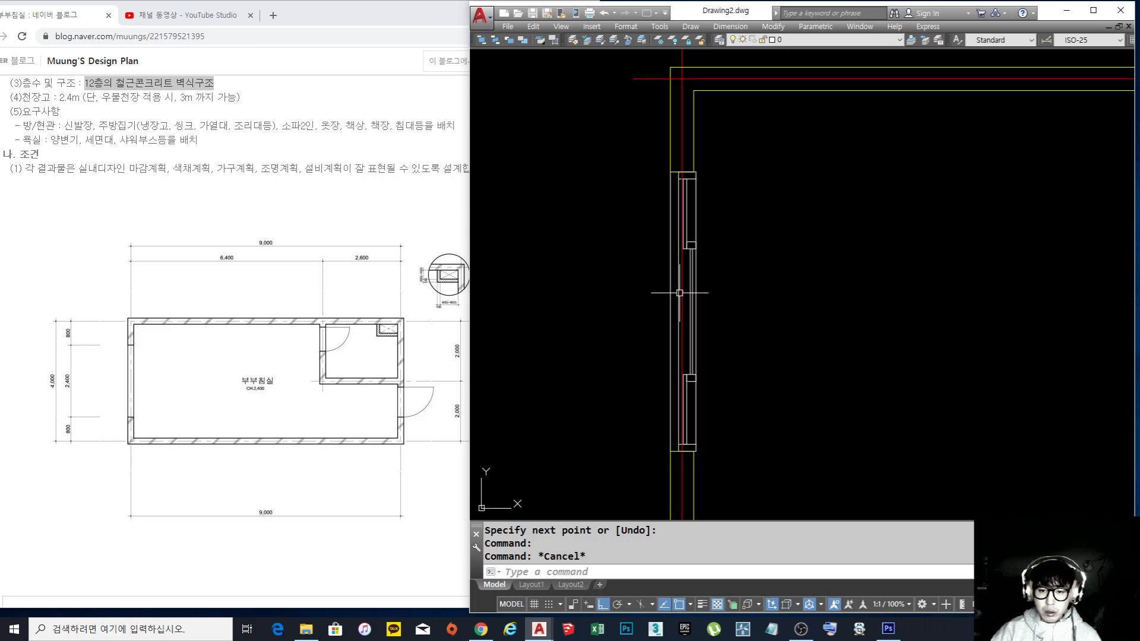
Create a new layer named 입면선 and close the layer manager
{"action": "key", "text": "Return"}
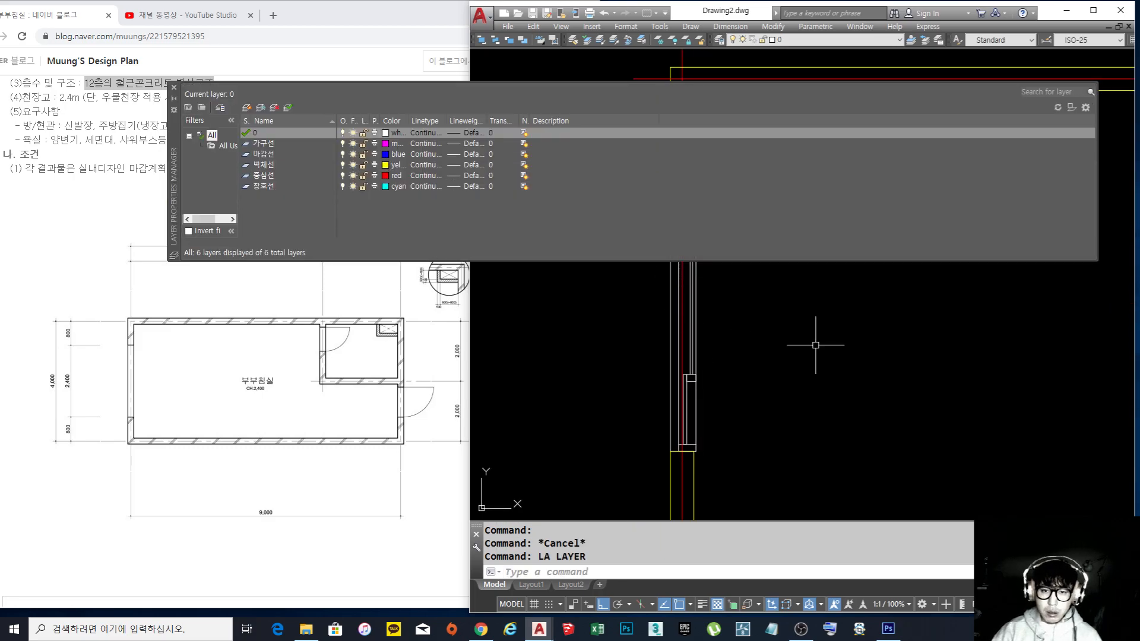
{"action": "left_click", "coordinate": [247, 109]}
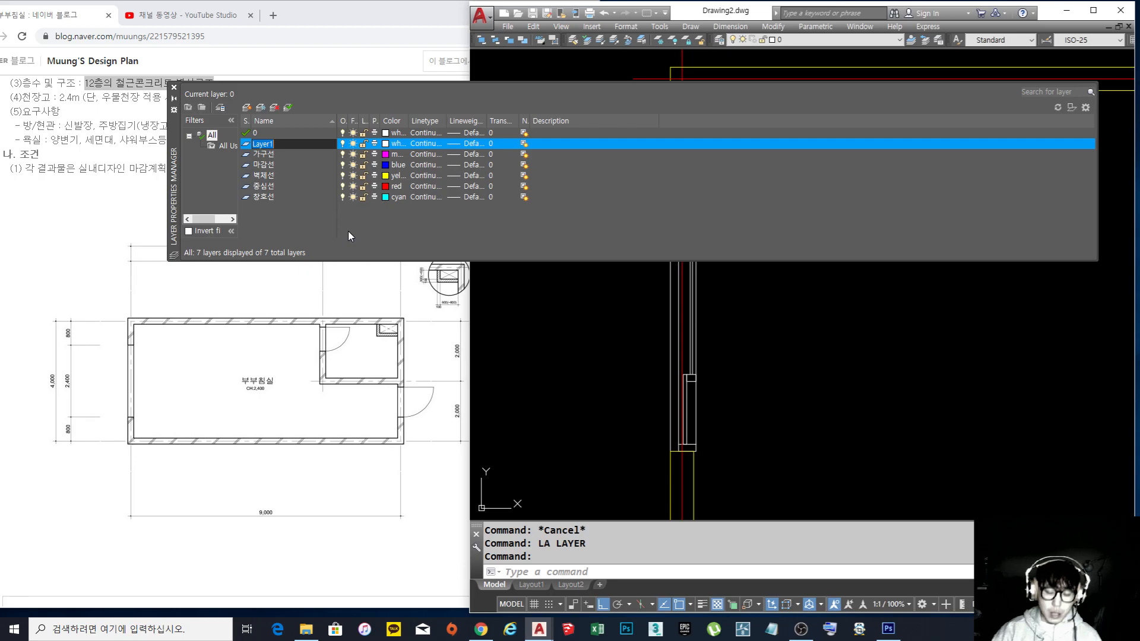
{"action": "type", "text": "입면선"}
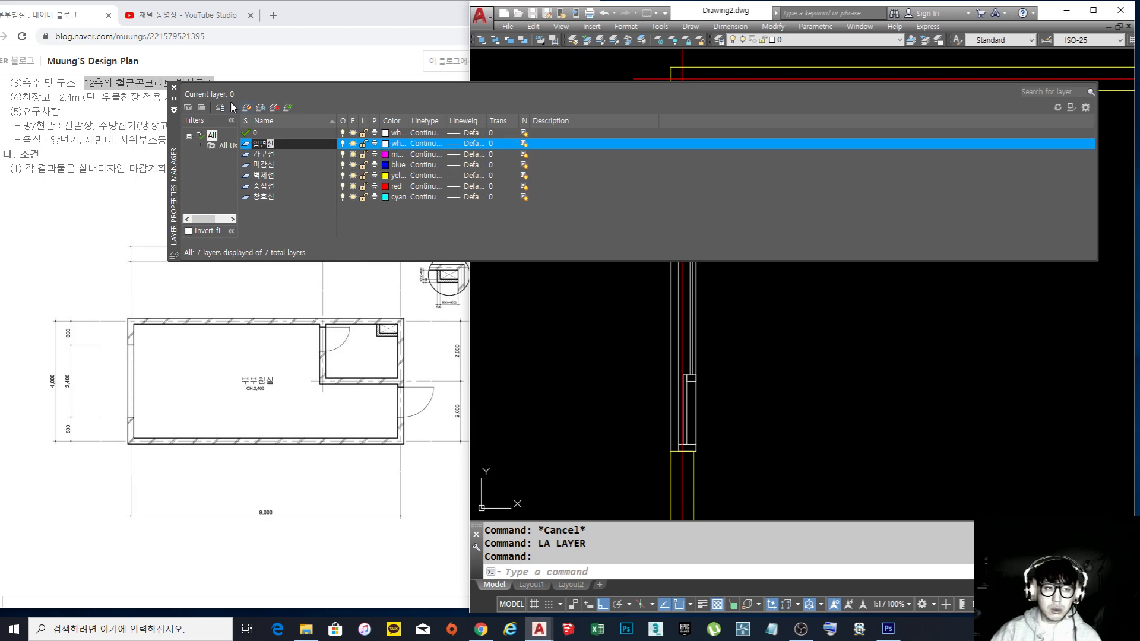
{"action": "left_click", "coordinate": [174, 88]}
Assign the outer edge line of the window opening in the end wall to the 입면선 layer
{"action": "left_click", "coordinate": [670, 293]}
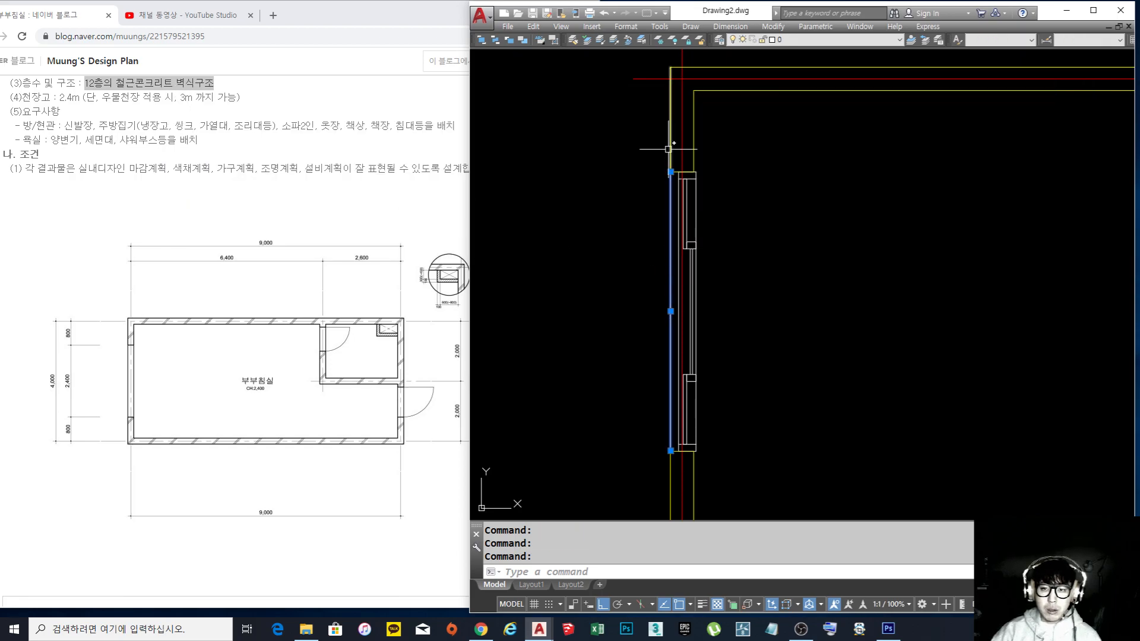
{"action": "key", "text": "Escape"}
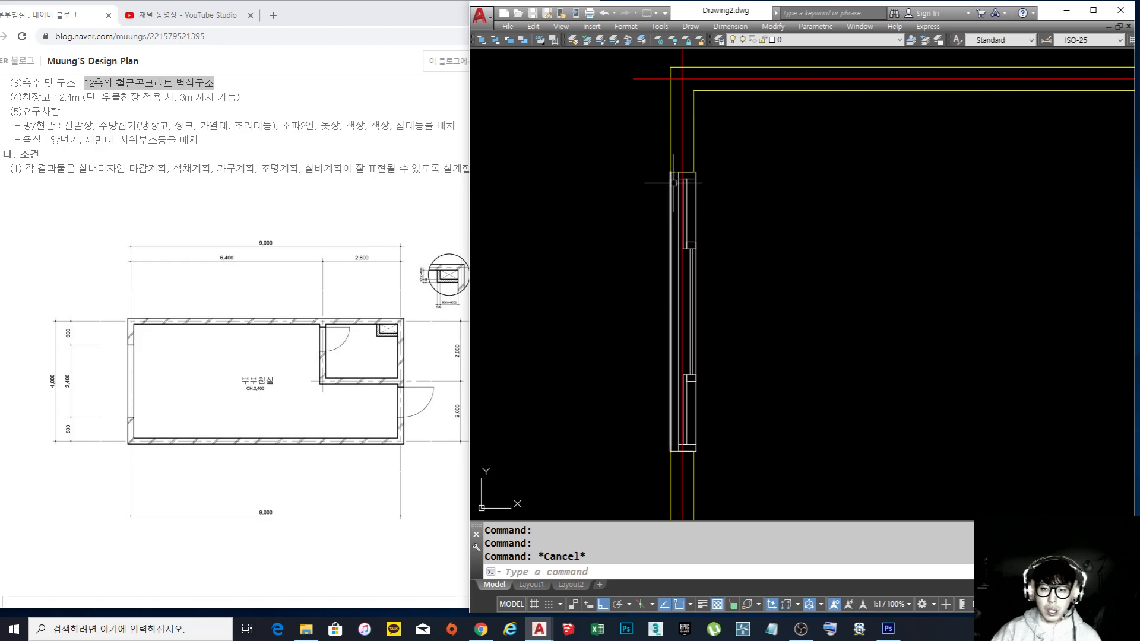
{"action": "scroll", "coordinate": [665, 183], "scroll_direction": "up", "scroll_amount": 2}
{"action": "left_click", "coordinate": [654, 185]}
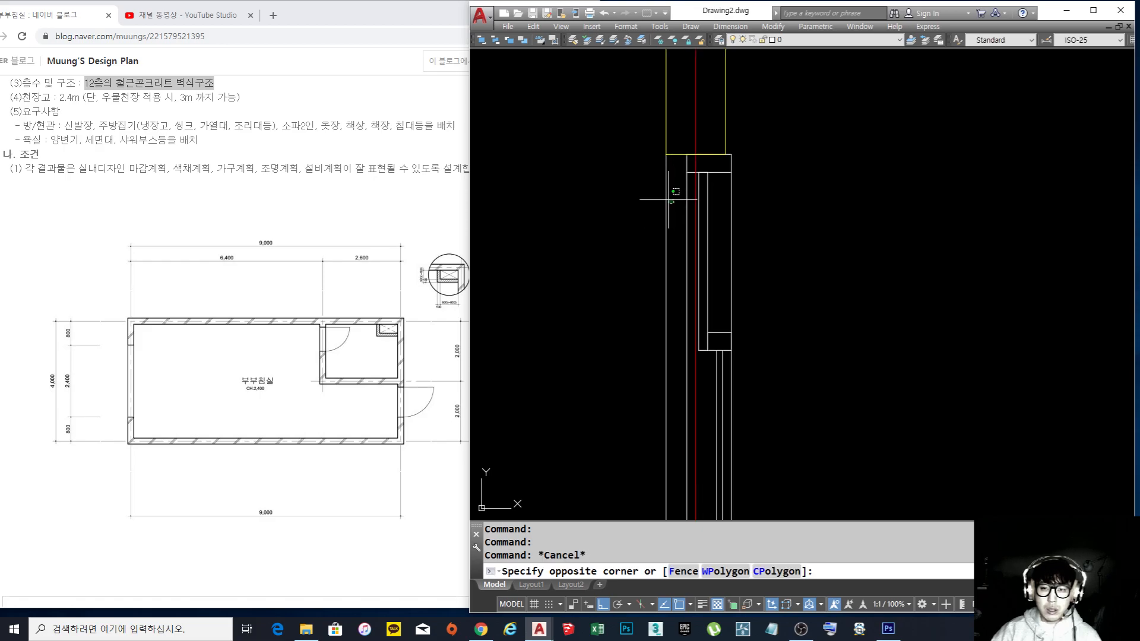
{"action": "left_click", "coordinate": [836, 41]}
{"action": "left_click", "coordinate": [816, 91]}
{"action": "key", "text": "Escape"}
Assign the window frame and sashes in the end wall to the 창호선 layer
{"action": "scroll", "coordinate": [754, 205], "scroll_direction": "down", "scroll_amount": 5}
{"action": "middle_click_drag", "start_coordinate": [772, 220], "coordinate": [728, 222]}
{"action": "scroll", "coordinate": [700, 220], "scroll_direction": "up", "scroll_amount": 3}
{"action": "left_click", "coordinate": [665, 220]}
{"action": "left_click", "coordinate": [796, 39]}
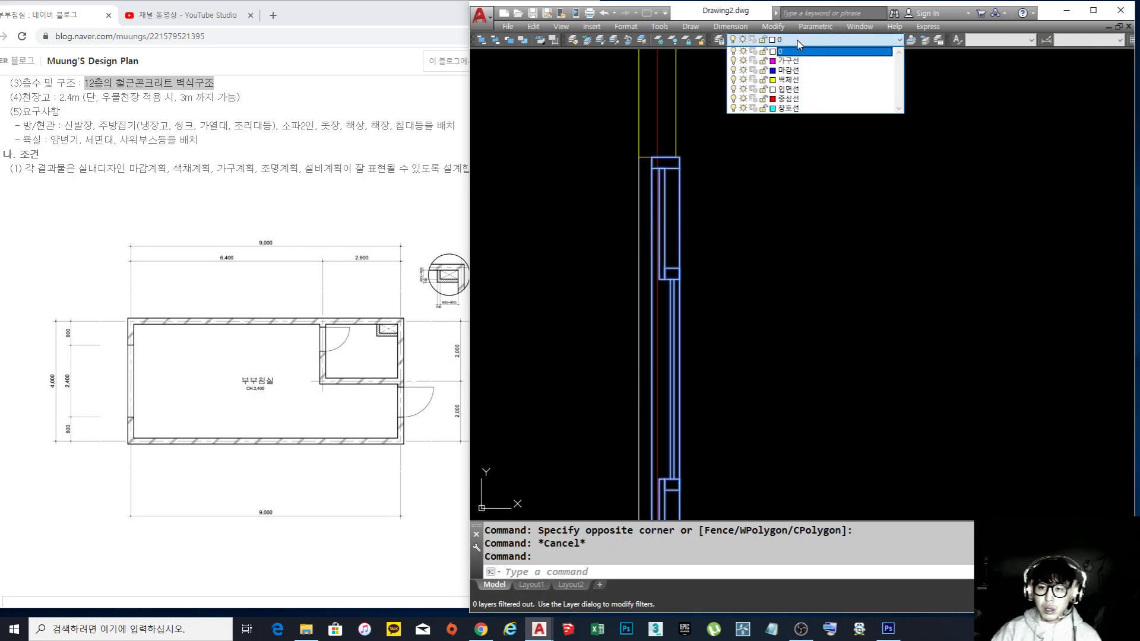
{"action": "left_click", "coordinate": [788, 108]}
{"action": "key", "text": "Escape"}
Examine the finished window, the bathroom door opening and the entrance door opening in the floor plan
{"action": "scroll", "coordinate": [712, 202], "scroll_direction": "down", "scroll_amount": 4}
{"action": "mouse_move", "coordinate": [712, 199]}
{"action": "middle_mouse_down"}
{"action": "mouse_move", "coordinate": [669, 244]}
{"action": "mouse_move", "coordinate": [682, 234]}
{"action": "mouse_move", "coordinate": [658, 238]}
{"action": "middle_mouse_up"}
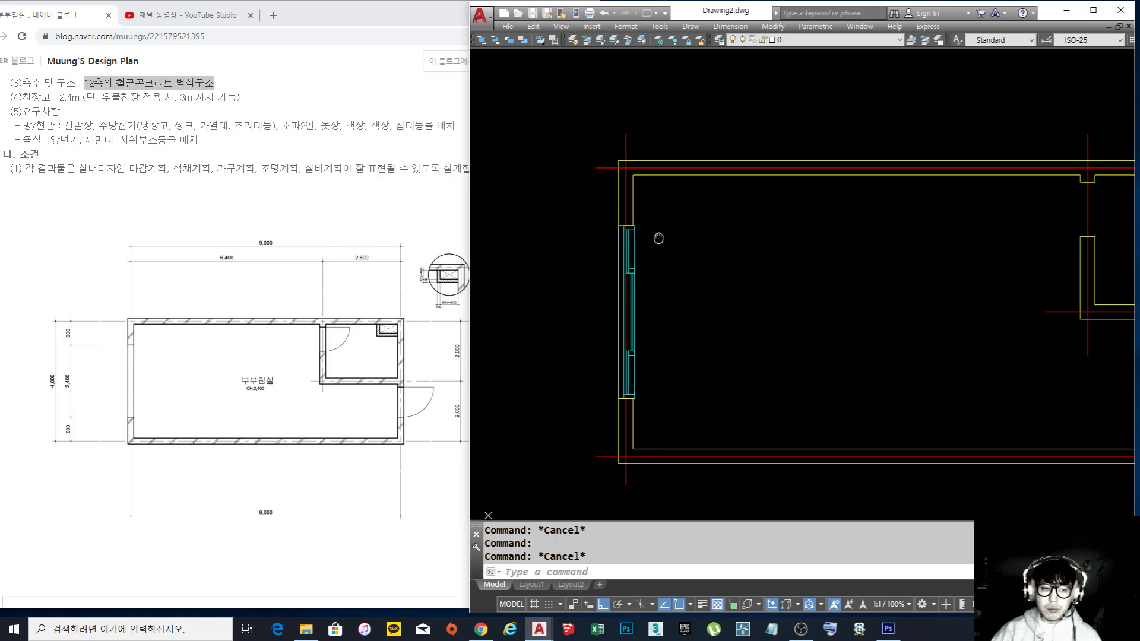
{"action": "scroll", "coordinate": [633, 225], "scroll_direction": "up", "scroll_amount": 4}
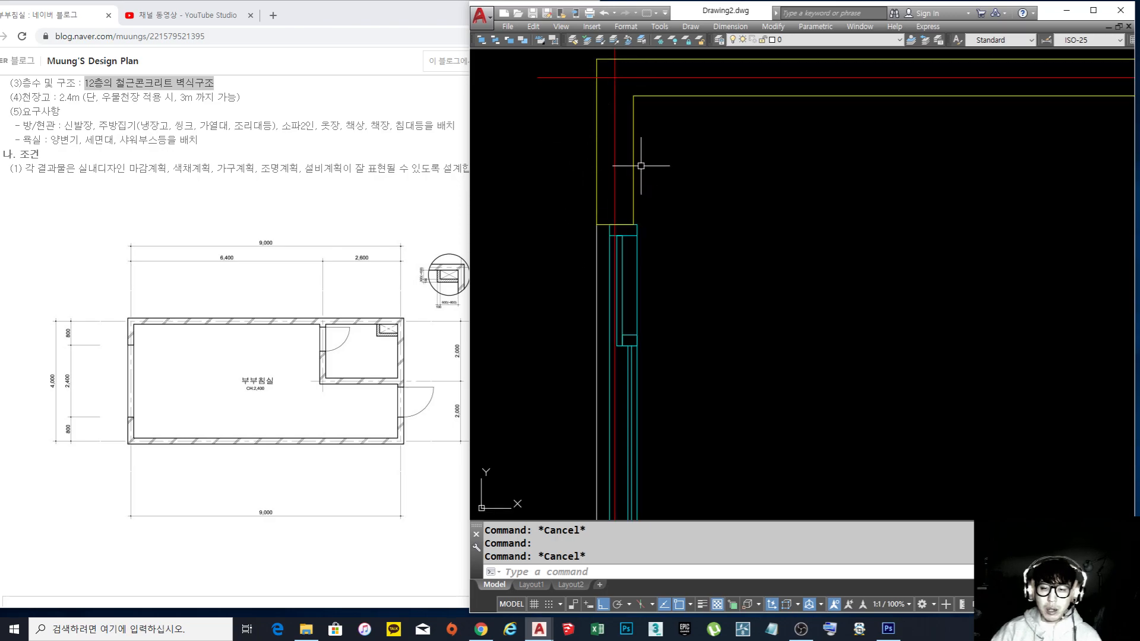
{"action": "scroll", "coordinate": [641, 166], "scroll_direction": "down", "scroll_amount": 4}
{"action": "middle_click_drag", "start_coordinate": [664, 194], "coordinate": [621, 215]}
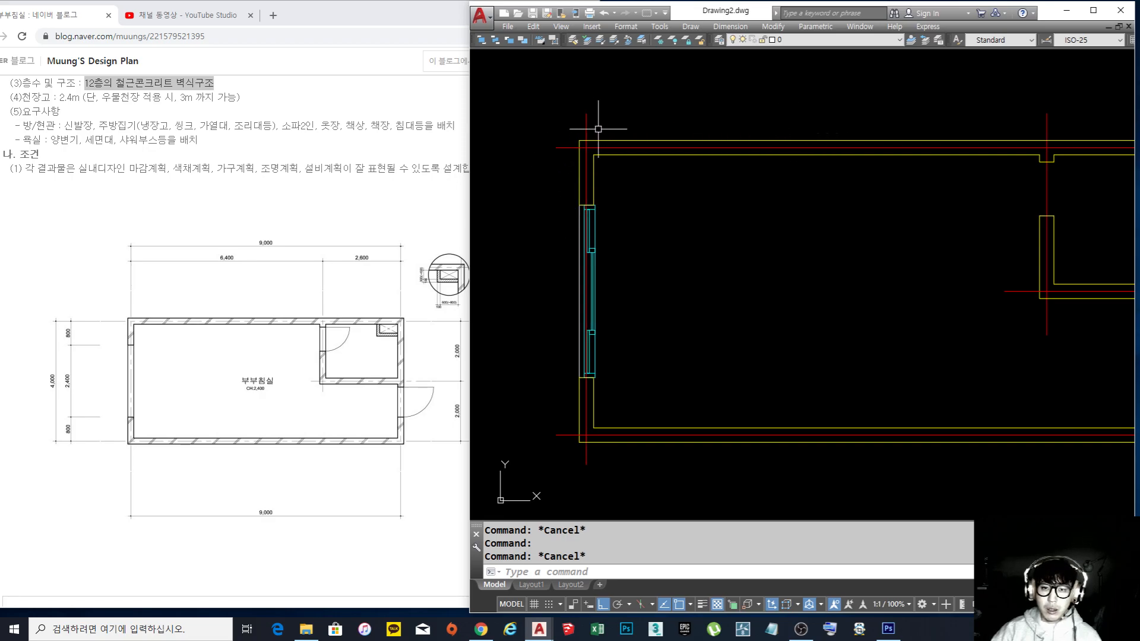
{"action": "middle_click_drag", "start_coordinate": [960, 273], "coordinate": [917, 282]}
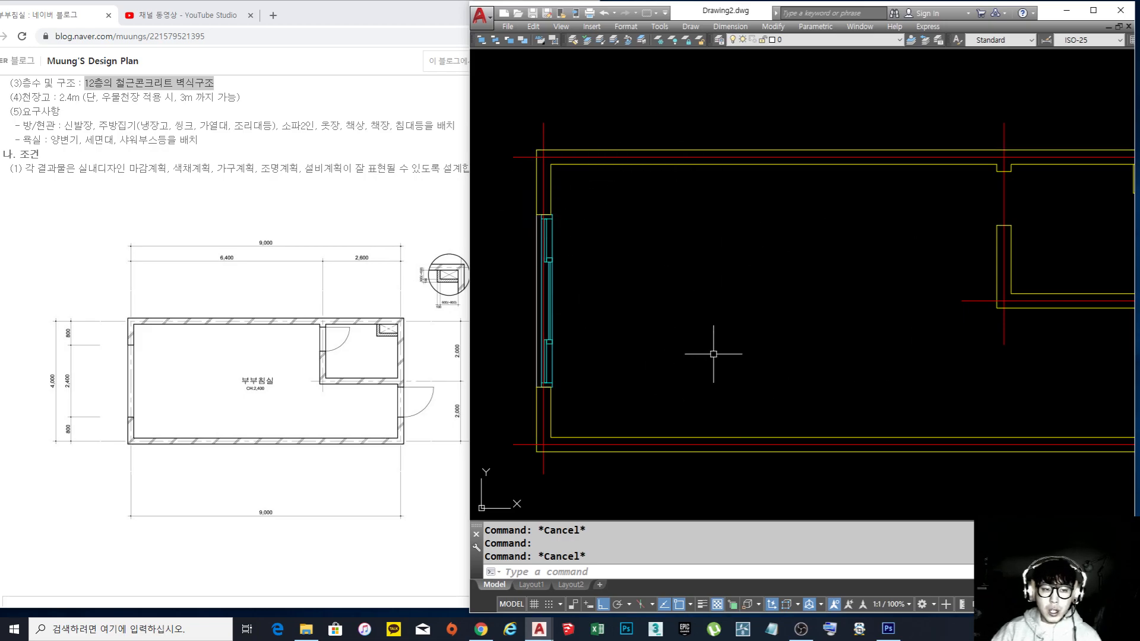
{"action": "scroll", "coordinate": [697, 298], "scroll_direction": "down", "scroll_amount": 2}
{"action": "scroll", "coordinate": [751, 273], "scroll_direction": "up", "scroll_amount": 2}
{"action": "scroll", "coordinate": [699, 326], "scroll_direction": "down", "scroll_amount": 2}
{"action": "middle_click_drag", "start_coordinate": [700, 324], "coordinate": [782, 326]}
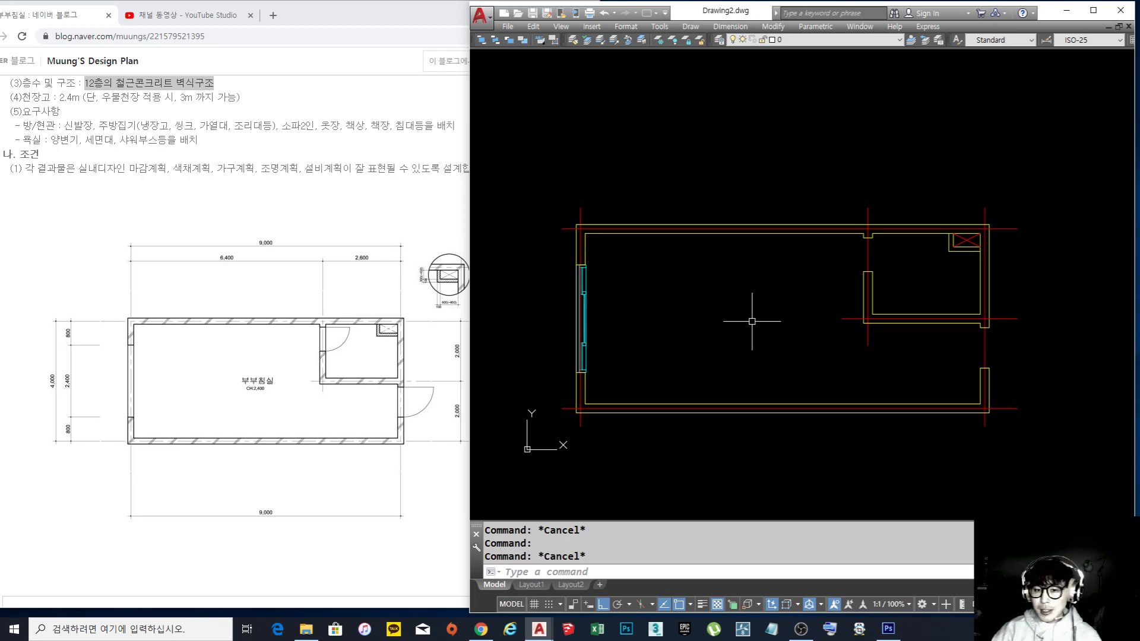
{"action": "scroll", "coordinate": [896, 248], "scroll_direction": "up", "scroll_amount": 6}
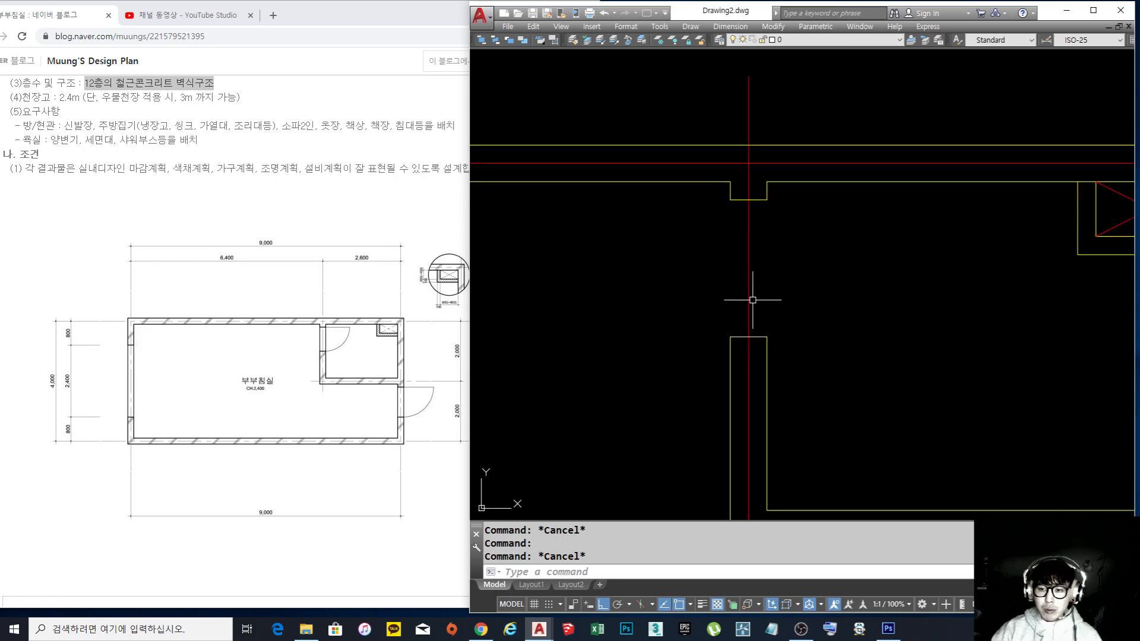
{"action": "scroll", "coordinate": [774, 247], "scroll_direction": "down", "scroll_amount": 4}
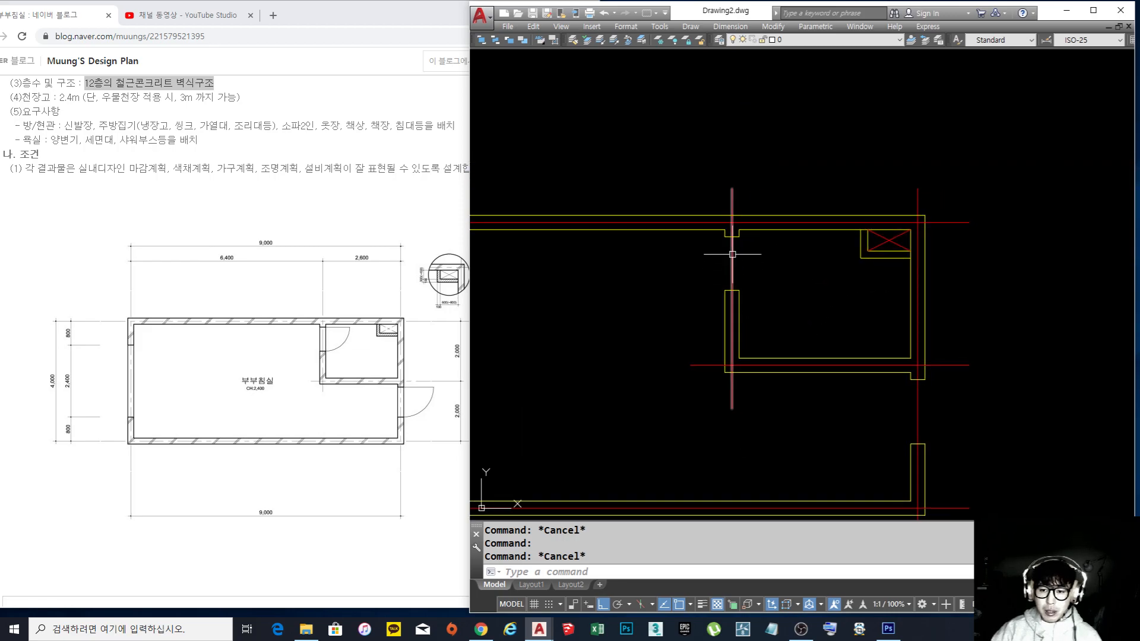
{"action": "middle_click_drag", "start_coordinate": [916, 370], "coordinate": [838, 304]}
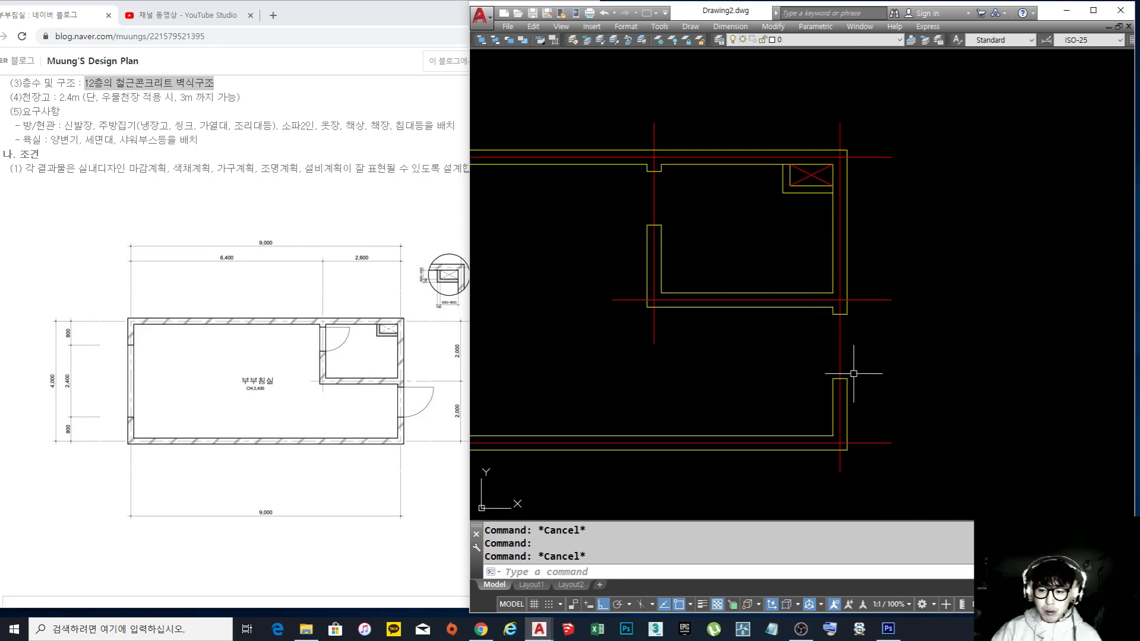
{"action": "middle_click_drag", "start_coordinate": [887, 357], "coordinate": [749, 356]}
{"action": "scroll", "coordinate": [759, 362], "scroll_direction": "up", "scroll_amount": 2}
{"action": "type", "text": "ㄱㄷ"}
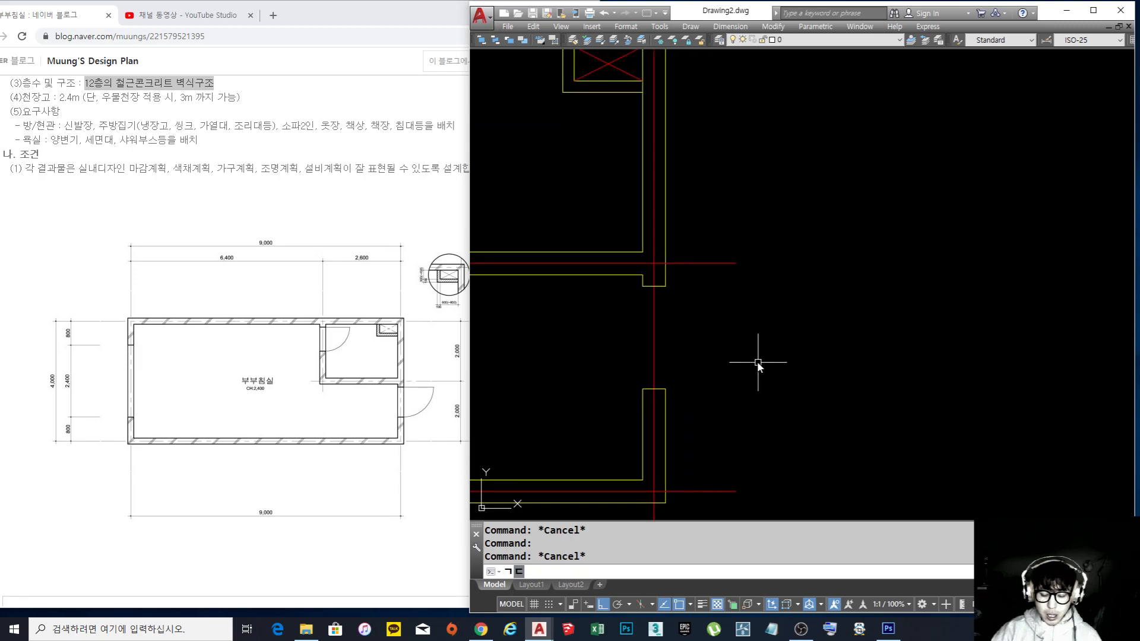
{"action": "type", "text": "ㅊ"}
{"action": "key", "text": "Return"}
{"action": "left_click", "coordinate": [765, 389]}
{"action": "key", "text": "Escape"}
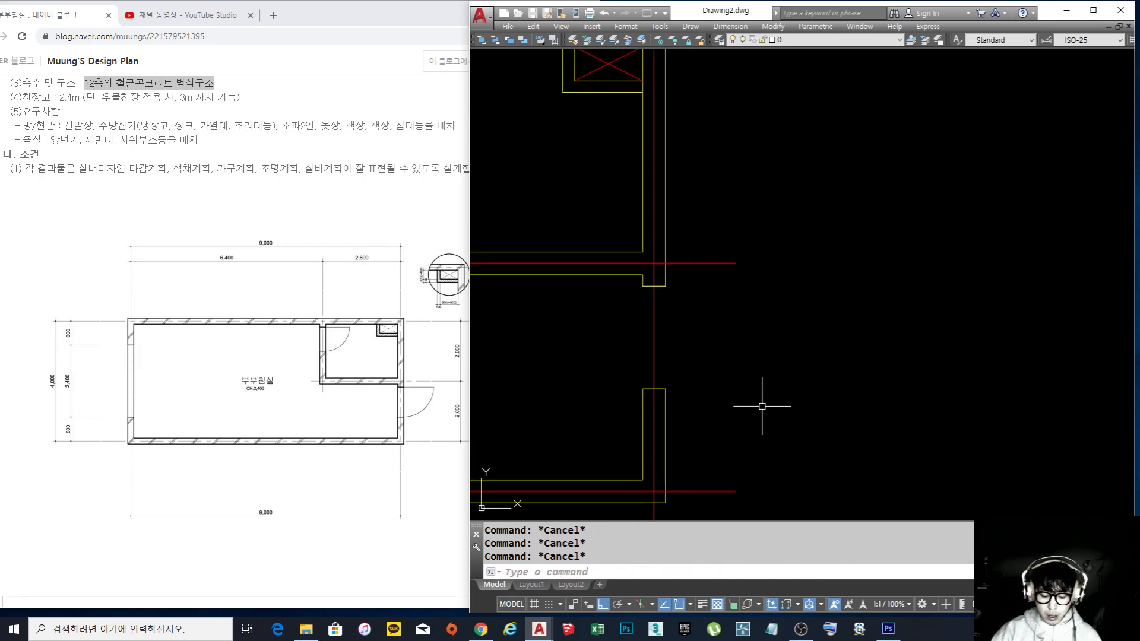
{"action": "key", "text": "Return"}
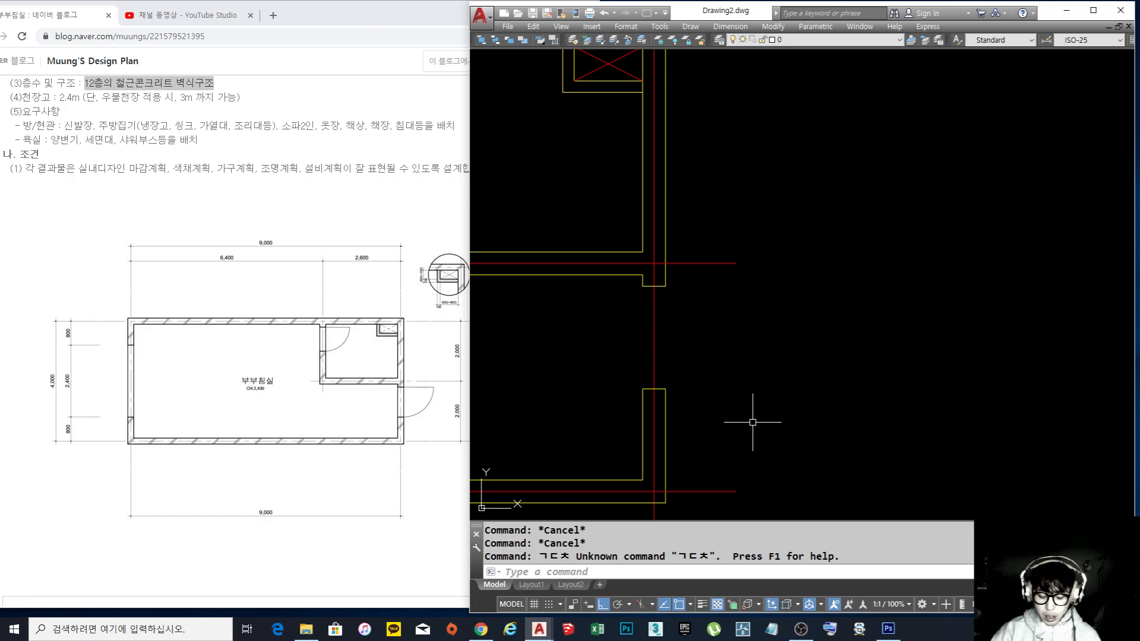
Draw a 45 by 150 rectangle in the empty space outside the entrance opening as the door frame section
{"action": "type", "text": "rec"}
{"action": "key", "text": "Return"}
{"action": "left_click", "coordinate": [729, 430]}
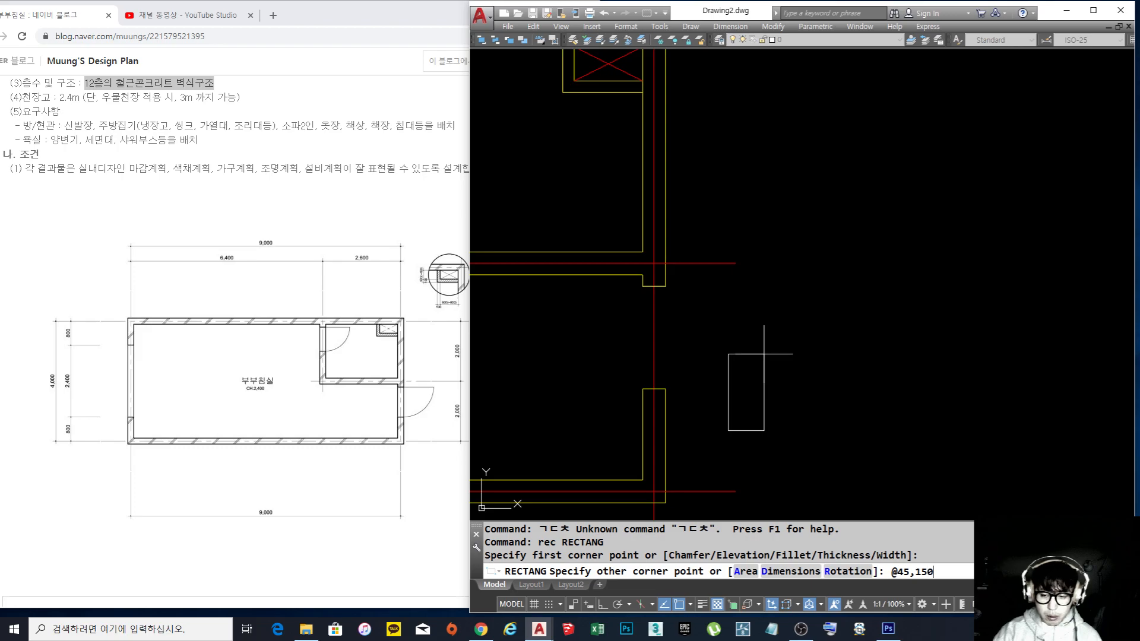
{"action": "type", "text": "@45,150"}
{"action": "key", "text": "Return"}
{"action": "key", "text": "Escape"}
Explode the door frame rectangle into separate lines
{"action": "scroll", "coordinate": [683, 371], "scroll_direction": "up", "scroll_amount": 2}
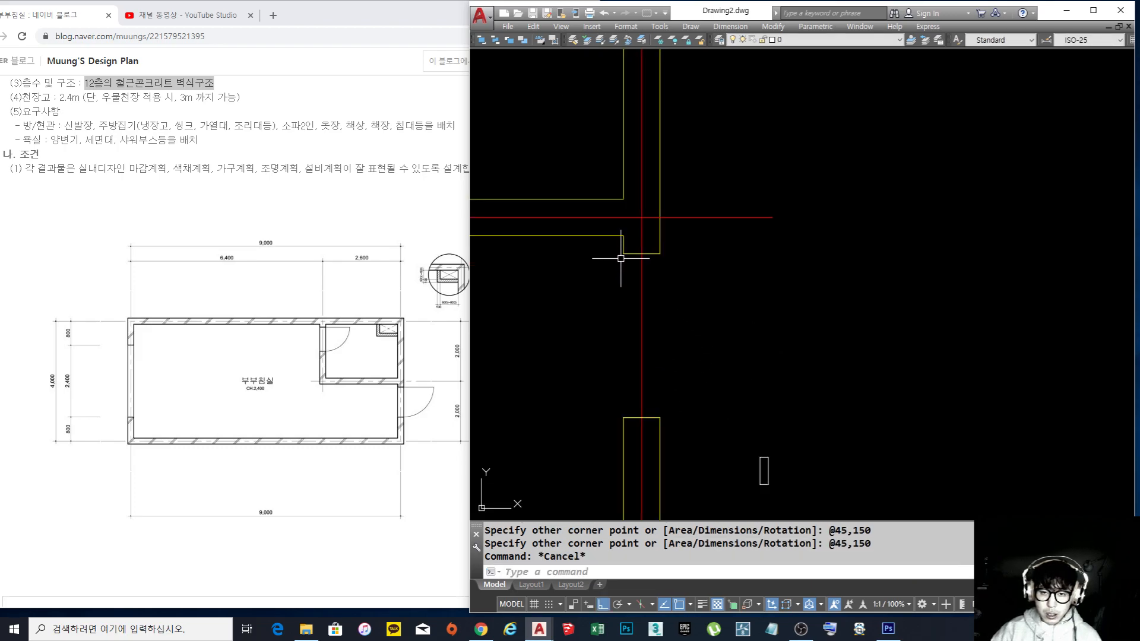
{"action": "scroll", "coordinate": [727, 392], "scroll_direction": "up", "scroll_amount": 2}
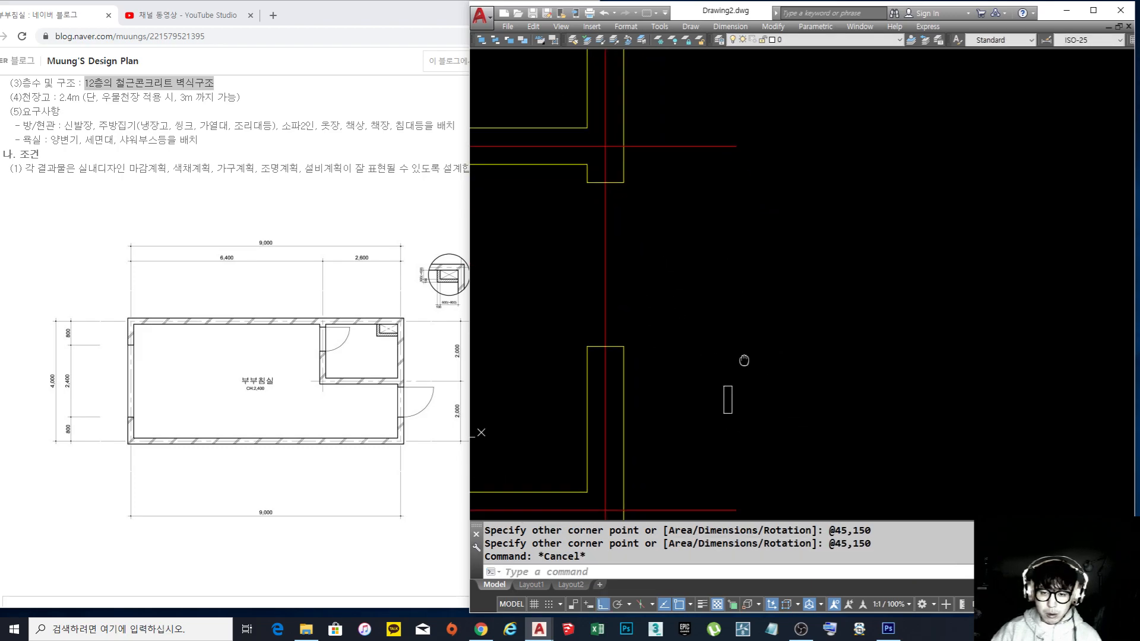
{"action": "middle_click_drag", "start_coordinate": [760, 392], "coordinate": [689, 409]}
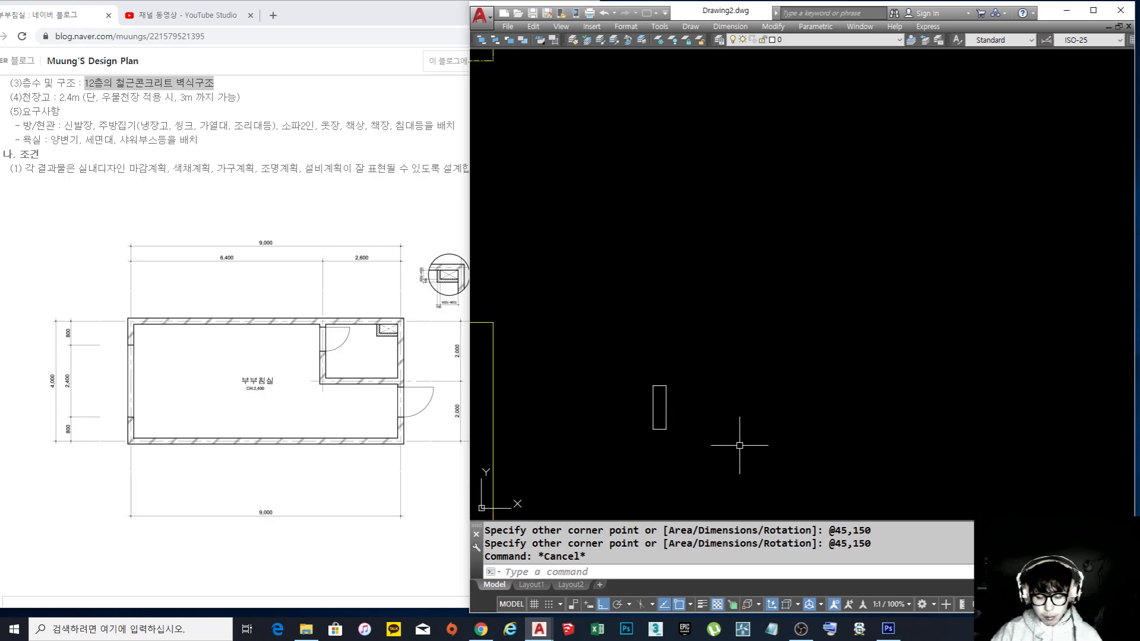
{"action": "type", "text": "x"}
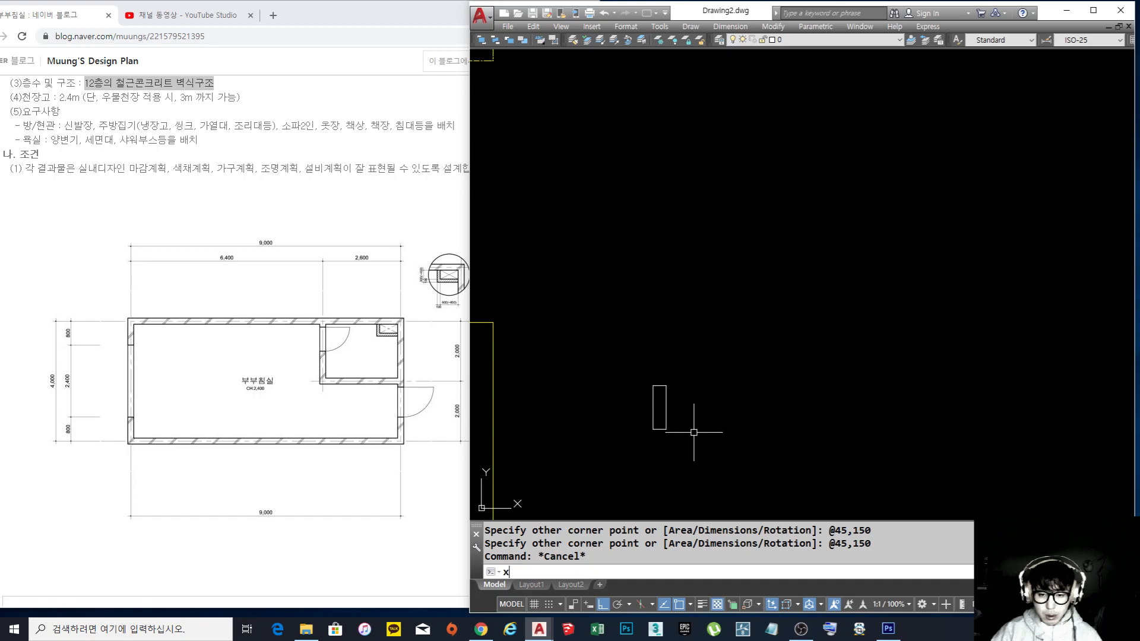
{"action": "key", "text": "Return"}
{"action": "left_click", "coordinate": [668, 470]}
{"action": "left_click", "coordinate": [611, 323]}
{"action": "scroll", "coordinate": [687, 392], "scroll_direction": "up", "scroll_amount": 6}
{"action": "key", "text": "Return"}
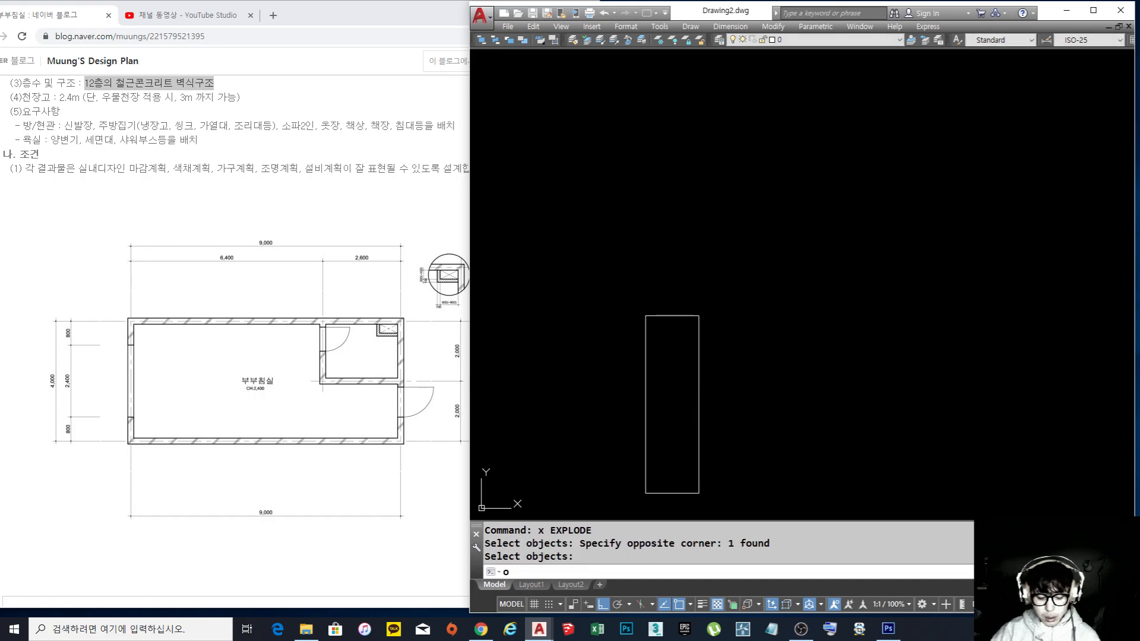
Offset the right edge of the door frame section 15 inward
{"action": "type", "text": "o"}
{"action": "key", "text": "Return"}
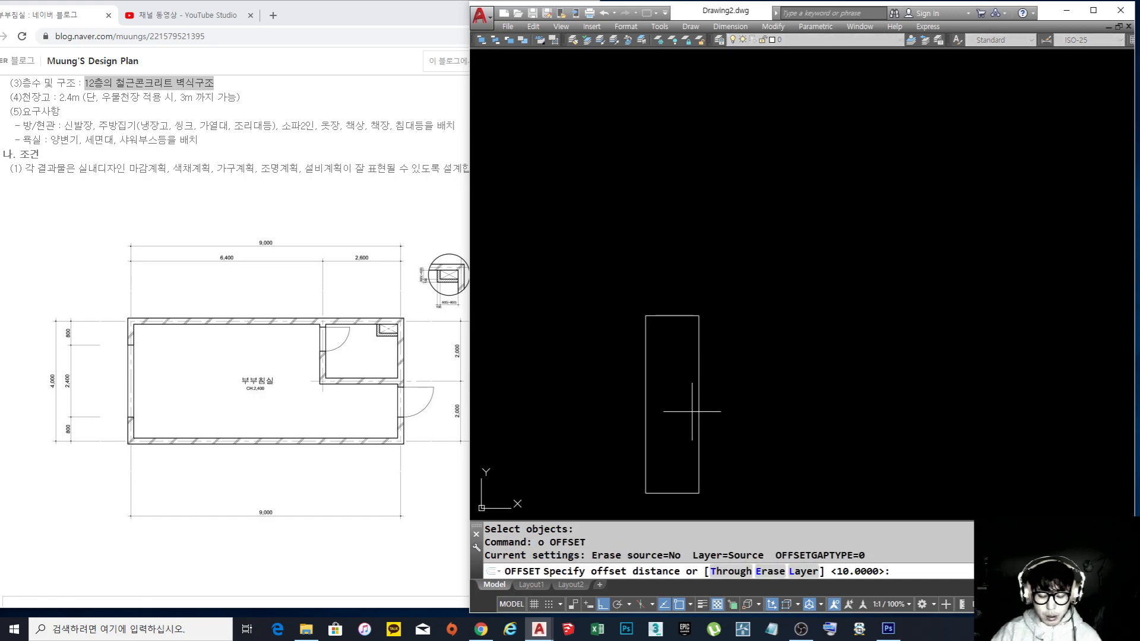
{"action": "type", "text": "15"}
{"action": "key", "text": "Return"}
{"action": "left_click", "coordinate": [699, 383]}
{"action": "left_click", "coordinate": [678, 377]}
{"action": "key", "text": "Return"}
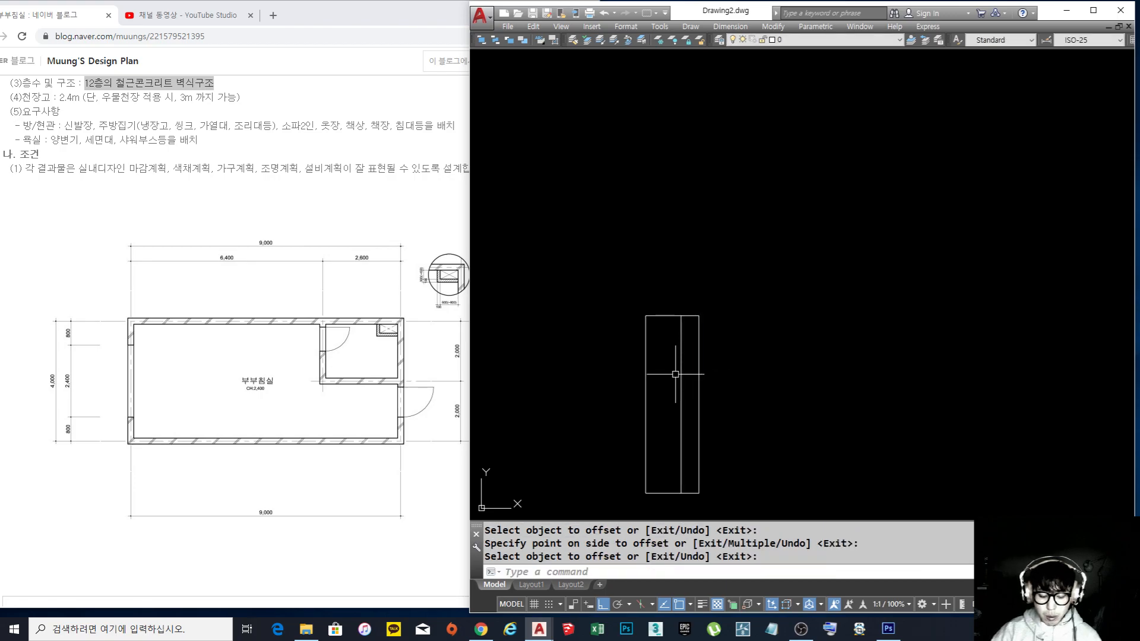
Offset the top edge of the door frame section 40 inward
{"action": "key", "text": "Return"}
{"action": "type", "text": "40"}
{"action": "key", "text": "Return"}
{"action": "left_click", "coordinate": [669, 316]}
{"action": "left_click", "coordinate": [666, 362]}
{"action": "key", "text": "Return"}
Trim the offset lines and the upper-right corner to leave a rebated door frame profile
{"action": "type", "text": "te cor"}
{"action": "key", "text": "Return"}
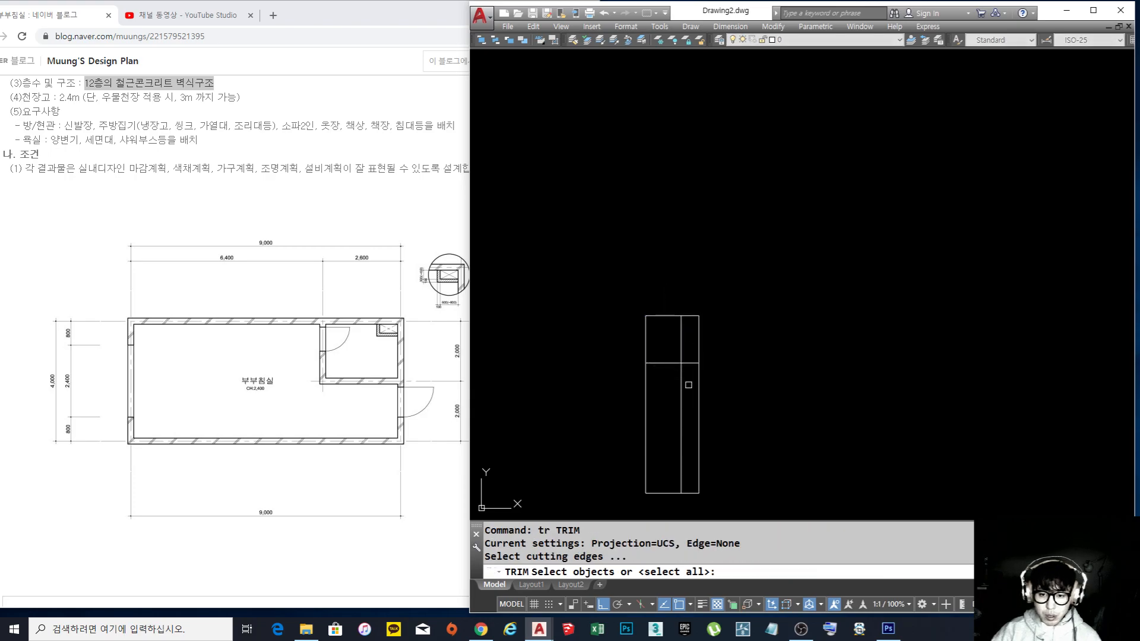
{"action": "key", "text": "Return"}
{"action": "left_click", "coordinate": [662, 363]}
{"action": "left_click", "coordinate": [681, 428]}
{"action": "left_click", "coordinate": [704, 312]}
{"action": "left_click", "coordinate": [703, 312]}
{"action": "left_click", "coordinate": [709, 332]}
{"action": "left_click", "coordinate": [688, 308]}
{"action": "key", "text": "Return"}
Join the lines of the door frame profile into a single object
{"action": "scroll", "coordinate": [706, 315], "scroll_direction": "down", "scroll_amount": 3}
{"action": "type", "text": "j"}
{"action": "key", "text": "Return"}
{"action": "left_click_drag", "start_coordinate": [711, 434], "coordinate": [636, 281]}
{"action": "key", "text": "Return"}
Mirror the door frame profile about a vertical axis, keeping the original
{"action": "type", "text": "mi"}
{"action": "key", "text": "Return"}
{"action": "left_click", "coordinate": [671, 415]}
{"action": "left_click", "coordinate": [582, 275]}
{"action": "key", "text": "Return"}
{"action": "left_click", "coordinate": [632, 326]}
{"action": "left_click", "coordinate": [612, 196]}
{"action": "key", "text": "Return"}
Move the mirrored frame profile 900 horizontally to the right so the two rebates face each other
{"action": "type", "text": "m"}
{"action": "key", "text": "Return"}
{"action": "left_click", "coordinate": [612, 357]}
{"action": "key", "text": "Return"}
{"action": "left_click", "coordinate": [610, 214]}
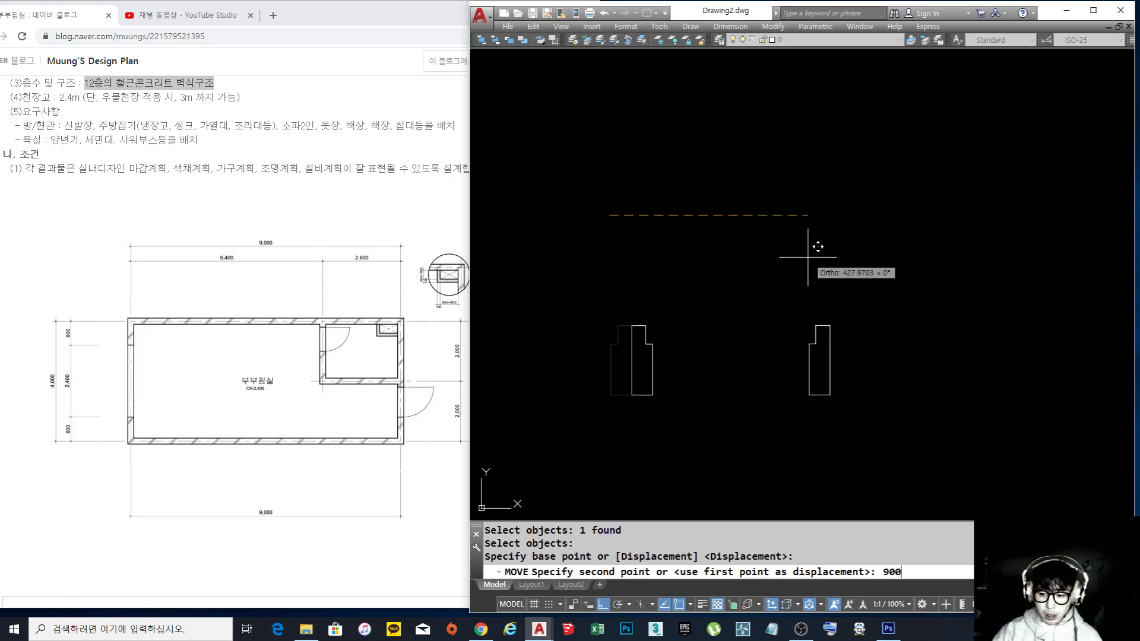
{"action": "type", "text": "900"}
{"action": "key", "text": "Return"}
{"action": "key", "text": "Escape"}
Connect the two frame profiles with three horizontal lines along their bottoms, rebate shoulders and tops
{"action": "scroll", "coordinate": [809, 287], "scroll_direction": "down", "scroll_amount": 2}
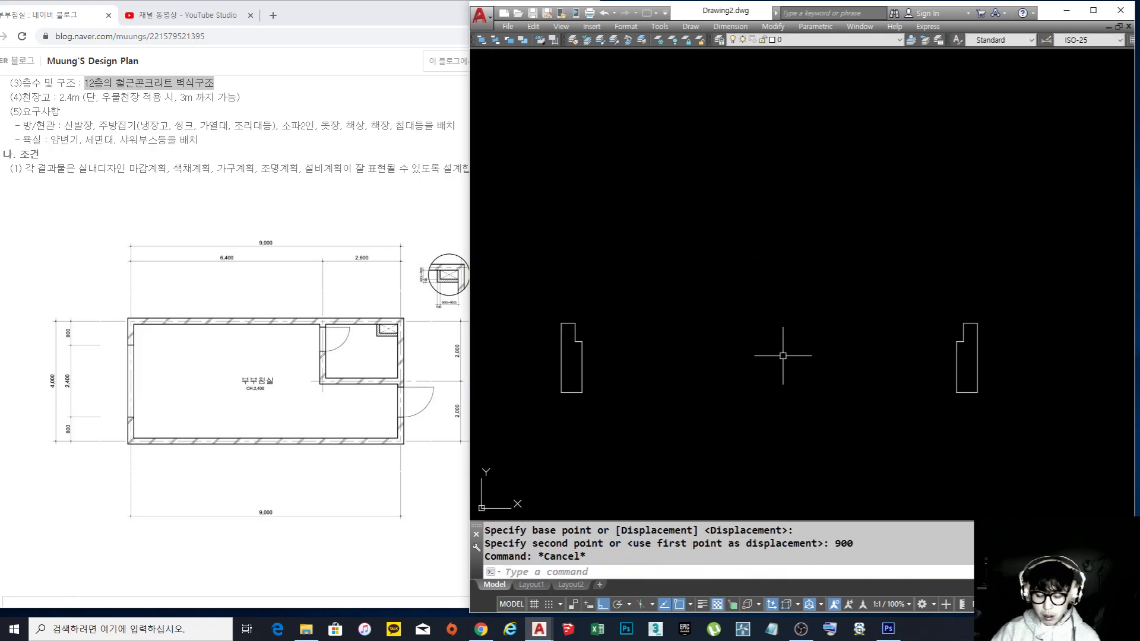
{"action": "type", "text": "l"}
{"action": "key", "text": "Return"}
{"action": "left_click", "coordinate": [571, 359]}
{"action": "left_click", "coordinate": [977, 391]}
{"action": "key", "text": "Return"}
{"action": "key", "text": "Return"}
{"action": "left_click", "coordinate": [957, 341]}
{"action": "left_click", "coordinate": [582, 341]}
{"action": "key", "text": "Return"}
{"action": "key", "text": "Return"}
{"action": "left_click", "coordinate": [575, 324]}
{"action": "left_click", "coordinate": [964, 324]}
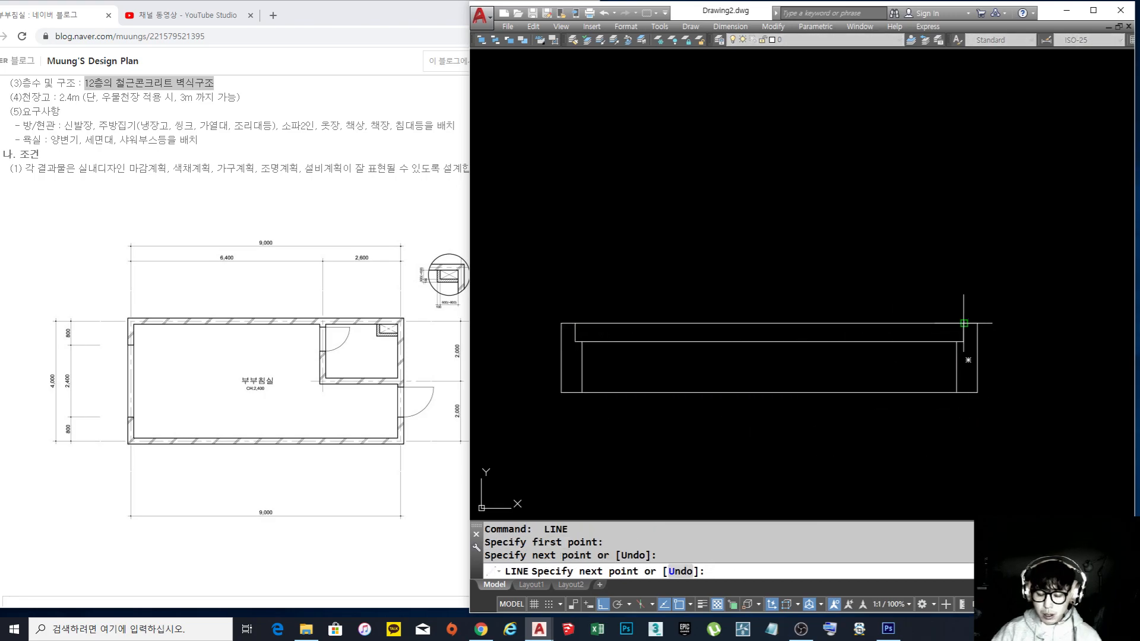
{"action": "key", "text": "Escape"}
Draw the door leaf as a rectangle filling the rebate strip between the two frame profiles
{"action": "type", "text": "rec"}
{"action": "key", "text": "Return"}
{"action": "left_click", "coordinate": [575, 347]}
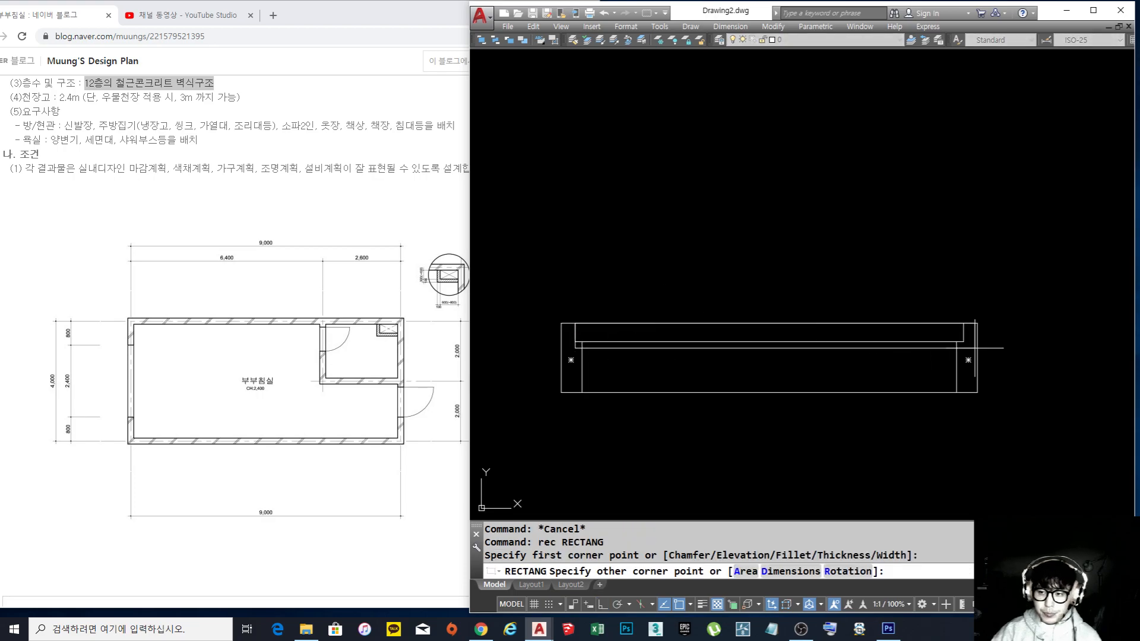
{"action": "left_click", "coordinate": [966, 342]}
Rotate the door leaf by -90 degrees about its upper-right corner into the open position
{"action": "type", "text": "ro"}
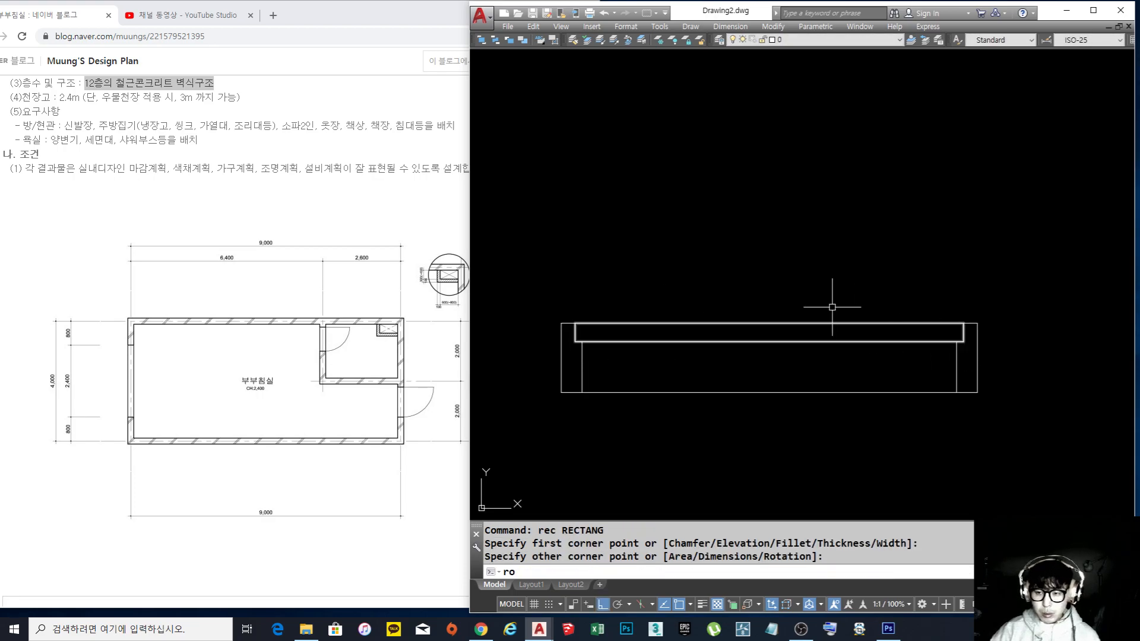
{"action": "key", "text": "Return"}
{"action": "left_click", "coordinate": [847, 320]}
{"action": "key", "text": "Return"}
{"action": "left_click", "coordinate": [964, 323]}
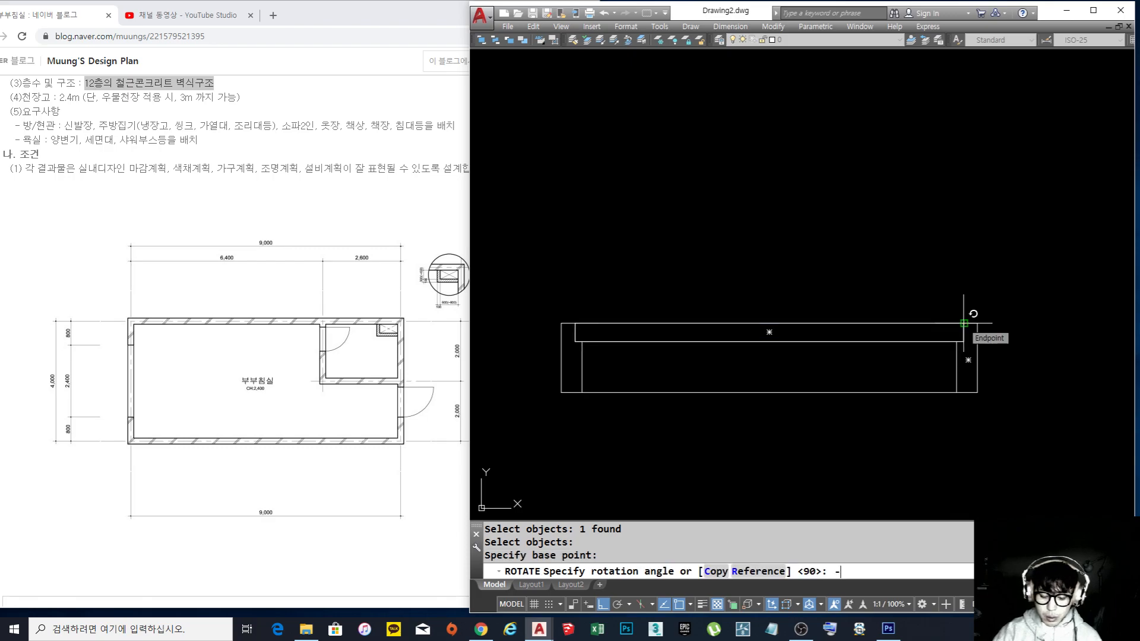
{"action": "type", "text": "-90"}
{"action": "key", "text": "Return"}
{"action": "key", "text": "Escape"}
Draw the door swing as a centre-based arc around the hinge corner, from the open leaf's tip to the opposite frame
{"action": "scroll", "coordinate": [987, 355], "scroll_direction": "down", "scroll_amount": 4}
{"action": "type", "text": "a"}
{"action": "key", "text": "Return"}
{"action": "type", "text": "c"}
{"action": "key", "text": "Return"}
{"action": "scroll", "coordinate": [947, 357], "scroll_direction": "up", "scroll_amount": 2}
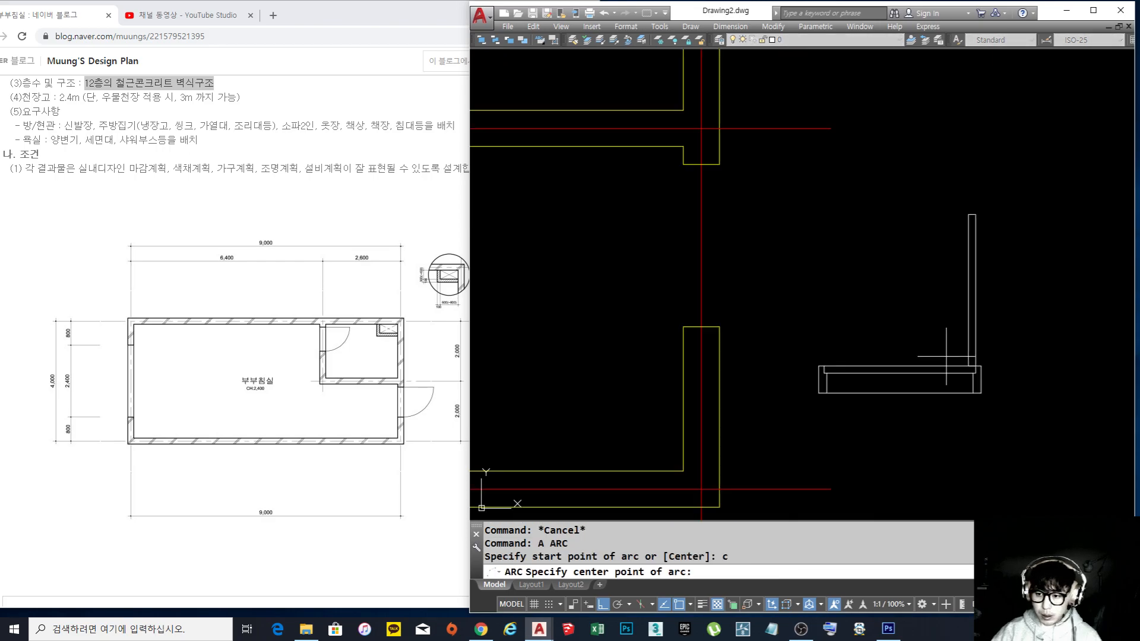
{"action": "left_click", "coordinate": [975, 366]}
{"action": "left_click", "coordinate": [973, 215]}
{"action": "left_click", "coordinate": [826, 281]}
{"action": "key", "text": "Escape"}
Set the color of all the door symbol's objects, including frame, leaf and swing arc, to ByBlock
{"action": "scroll", "coordinate": [896, 273], "scroll_direction": "up", "scroll_amount": 2}
{"action": "scroll", "coordinate": [899, 297], "scroll_direction": "down", "scroll_amount": 3}
{"action": "scroll", "coordinate": [905, 333], "scroll_direction": "up", "scroll_amount": 3}
{"action": "scroll", "coordinate": [908, 351], "scroll_direction": "down", "scroll_amount": 2}
{"action": "left_click", "coordinate": [960, 433]}
{"action": "left_click", "coordinate": [750, 199]}
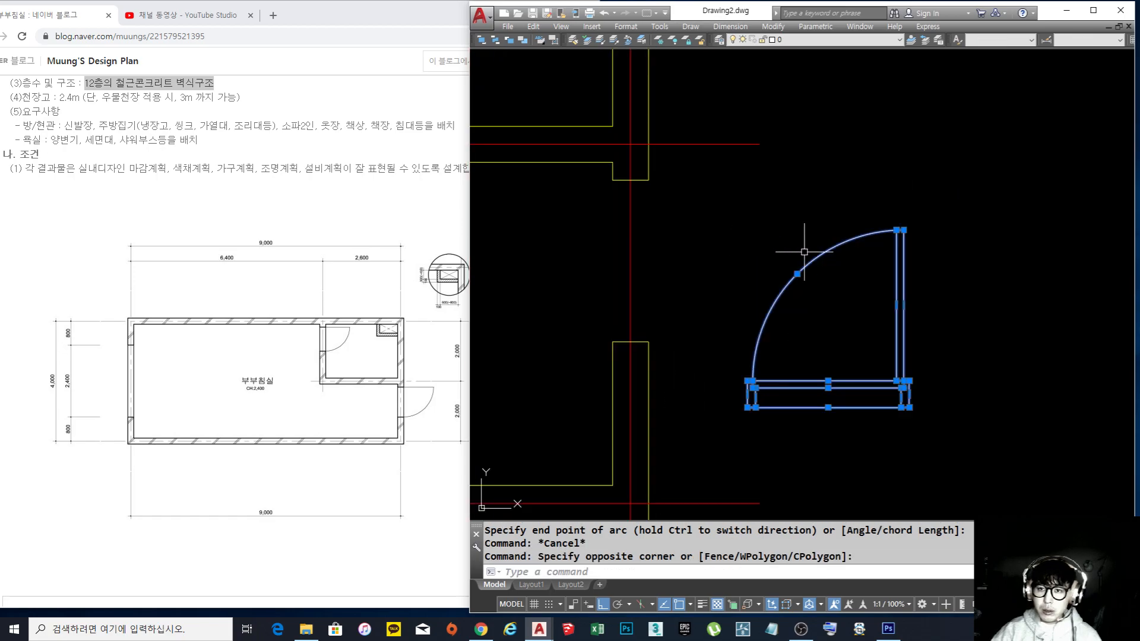
{"action": "left_click", "coordinate": [961, 432]}
{"action": "left_click", "coordinate": [737, 271]}
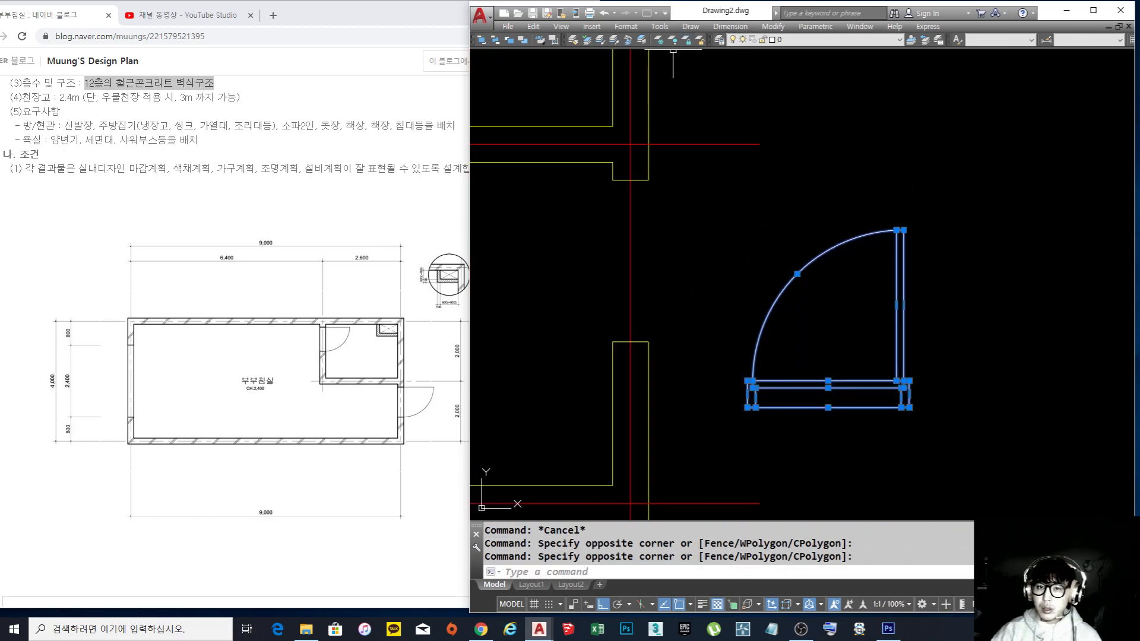
{"action": "left_click_drag", "start_coordinate": [469, 178], "coordinate": [326, 178]}
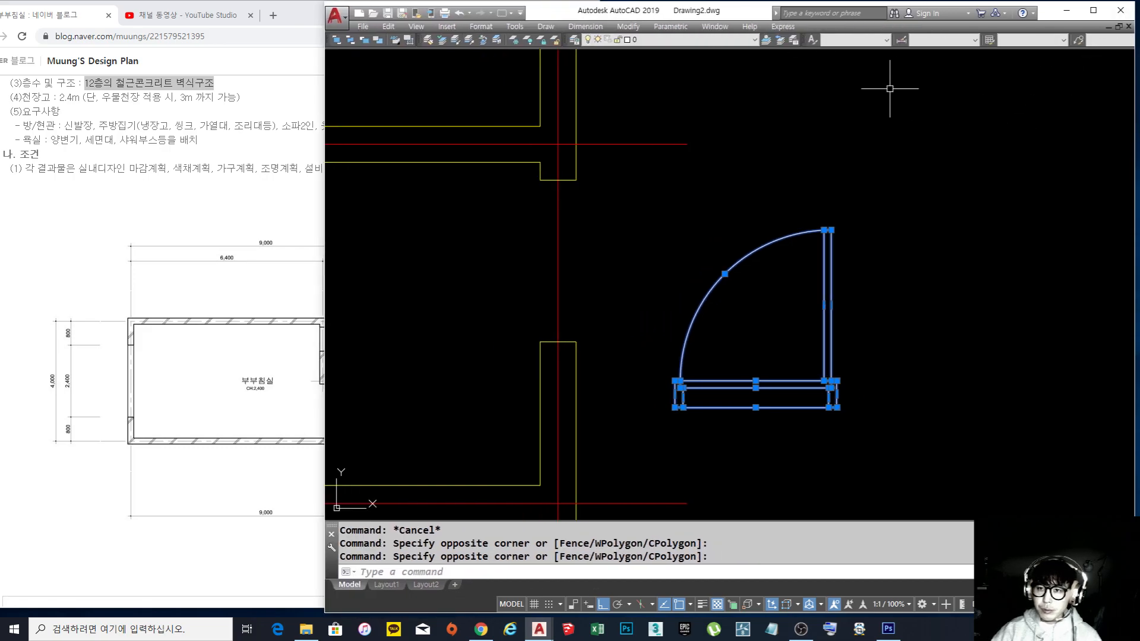
{"action": "key", "text": "ctrl+1"}
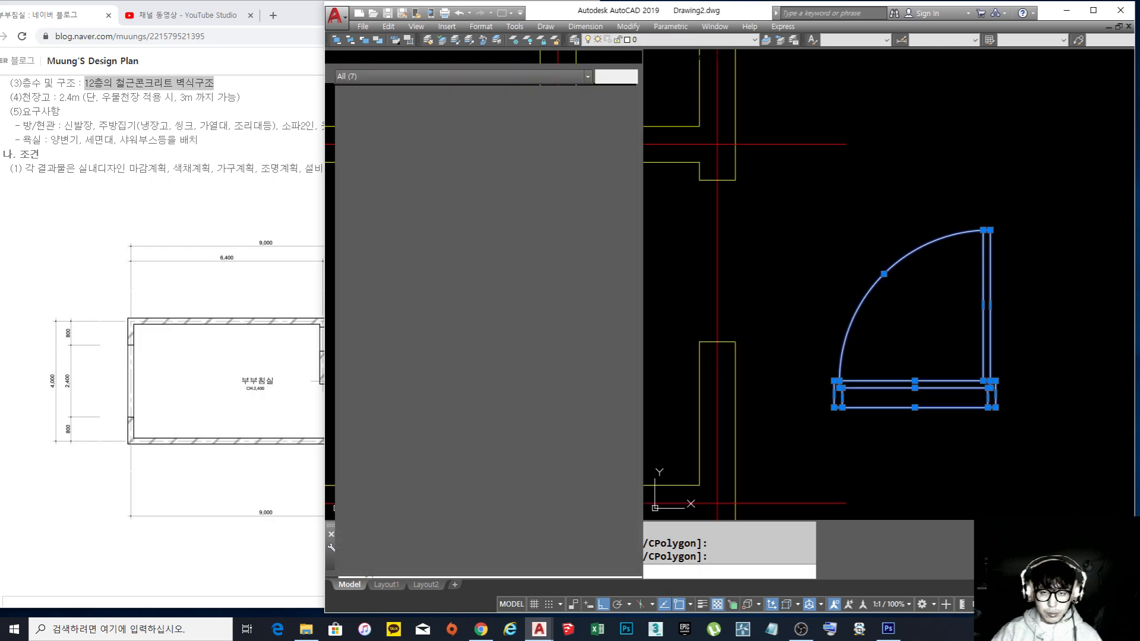
{"action": "left_click", "coordinate": [583, 104]}
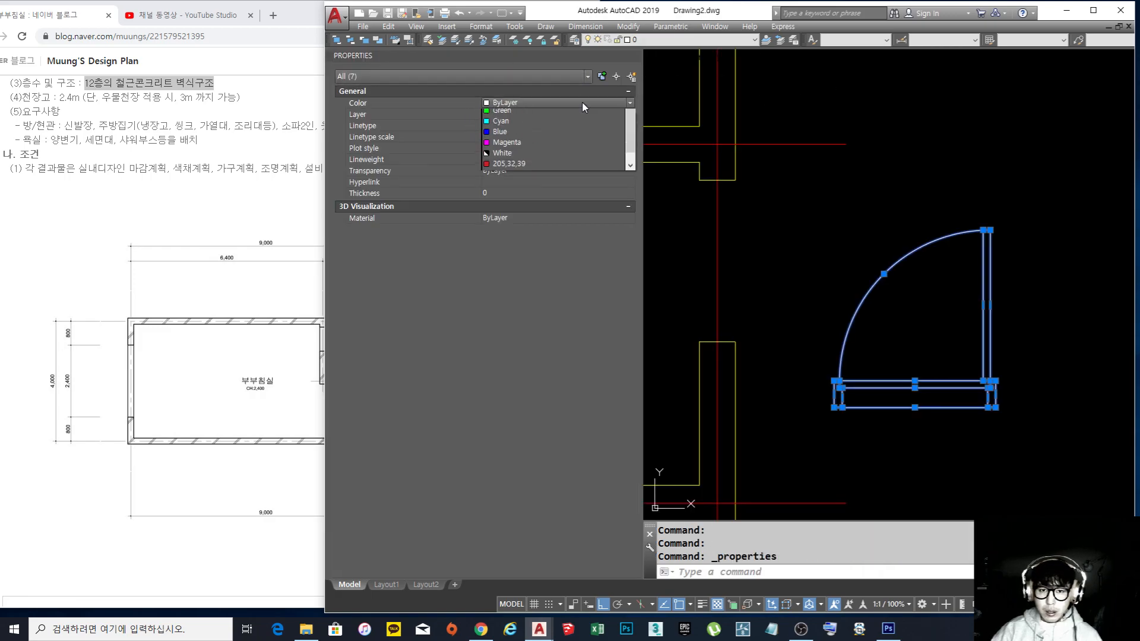
{"action": "left_click", "coordinate": [522, 125]}
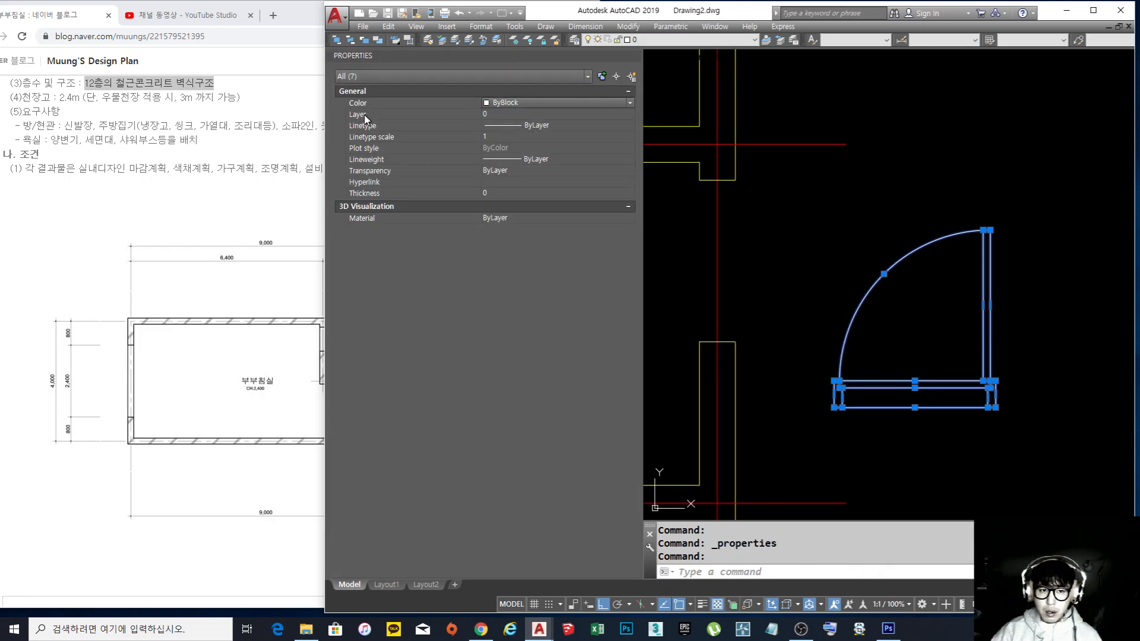
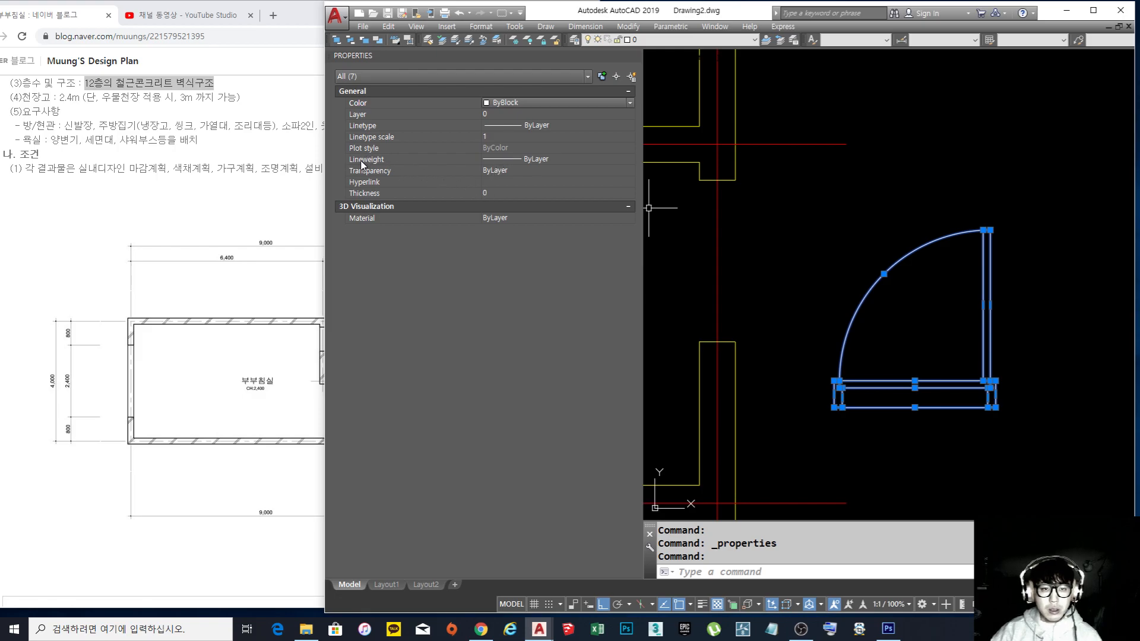
Set the linetype of the whole door symbol to ByBlock and clear the selection
{"action": "left_click", "coordinate": [547, 129]}
{"action": "left_click", "coordinate": [547, 129]}
{"action": "left_click", "coordinate": [556, 149]}
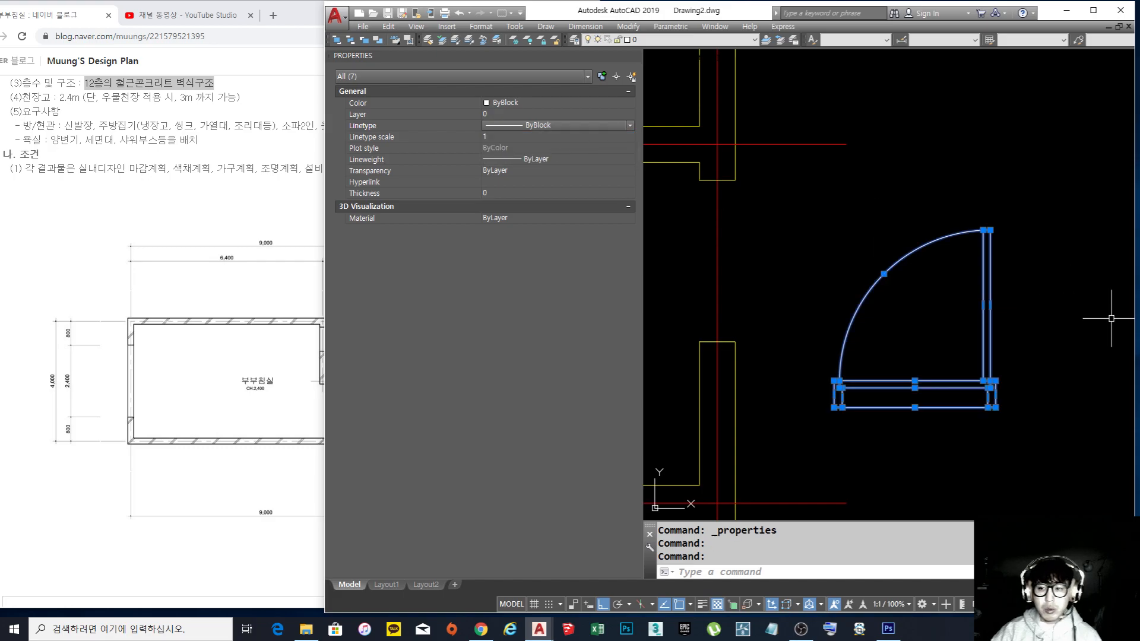
{"action": "key", "text": "Escape"}
{"action": "key", "text": "Escape"}
{"action": "key", "text": "Escape"}
Narrow the object properties display and set the door swing arc's color to Red
{"action": "middle_click_drag", "start_coordinate": [921, 290], "coordinate": [900, 313]}
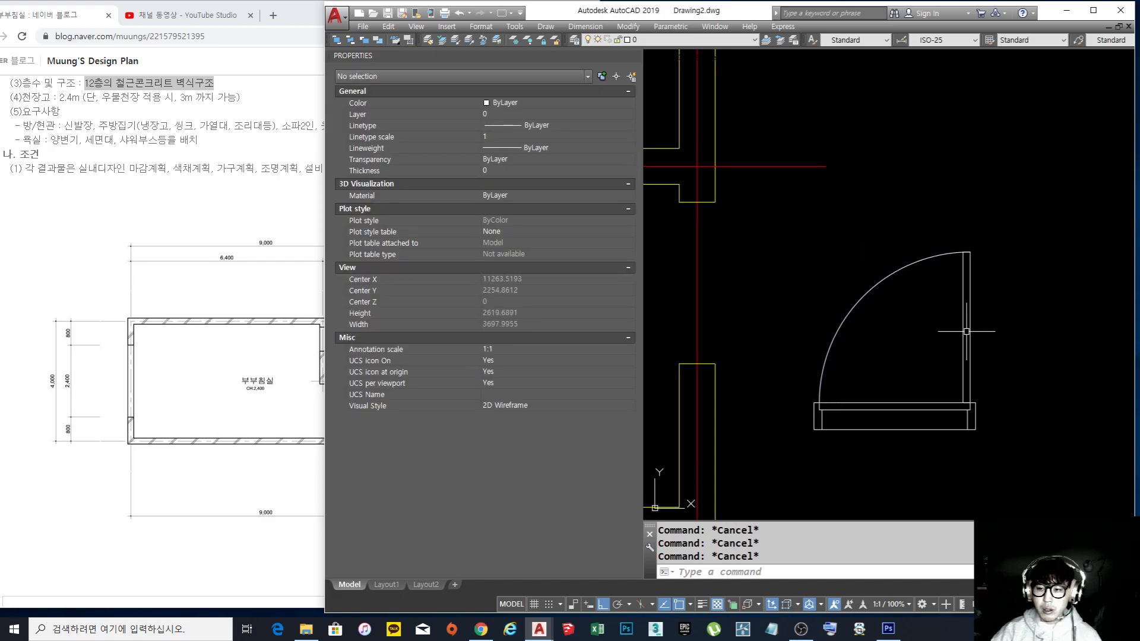
{"action": "middle_click_drag", "start_coordinate": [966, 331], "coordinate": [956, 318]}
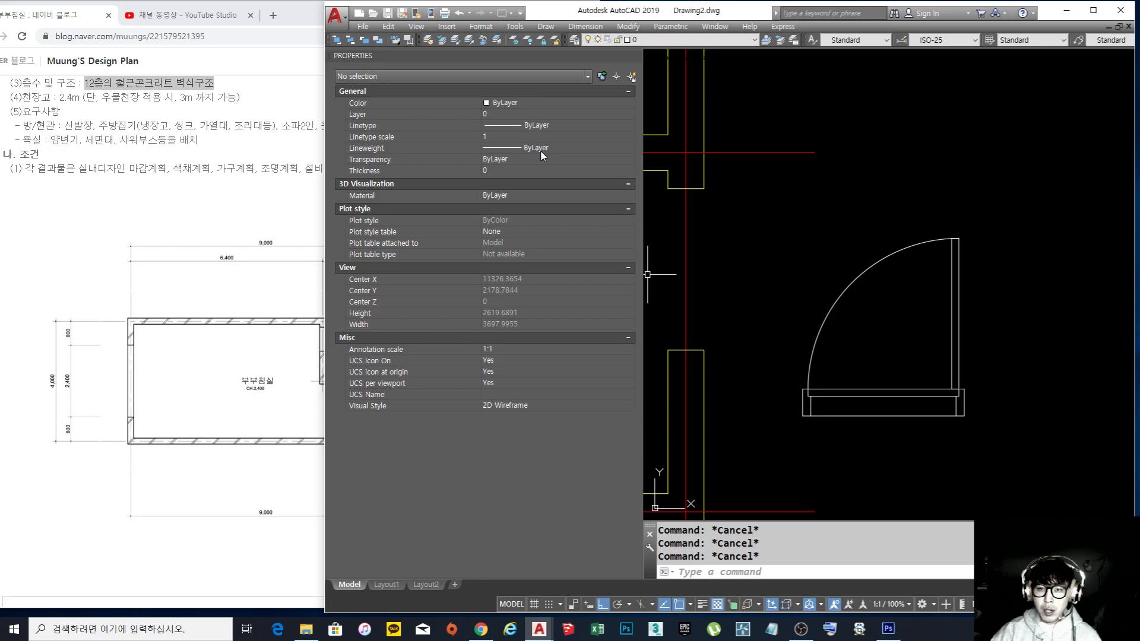
{"action": "left_click_drag", "start_coordinate": [643, 225], "coordinate": [577, 226]}
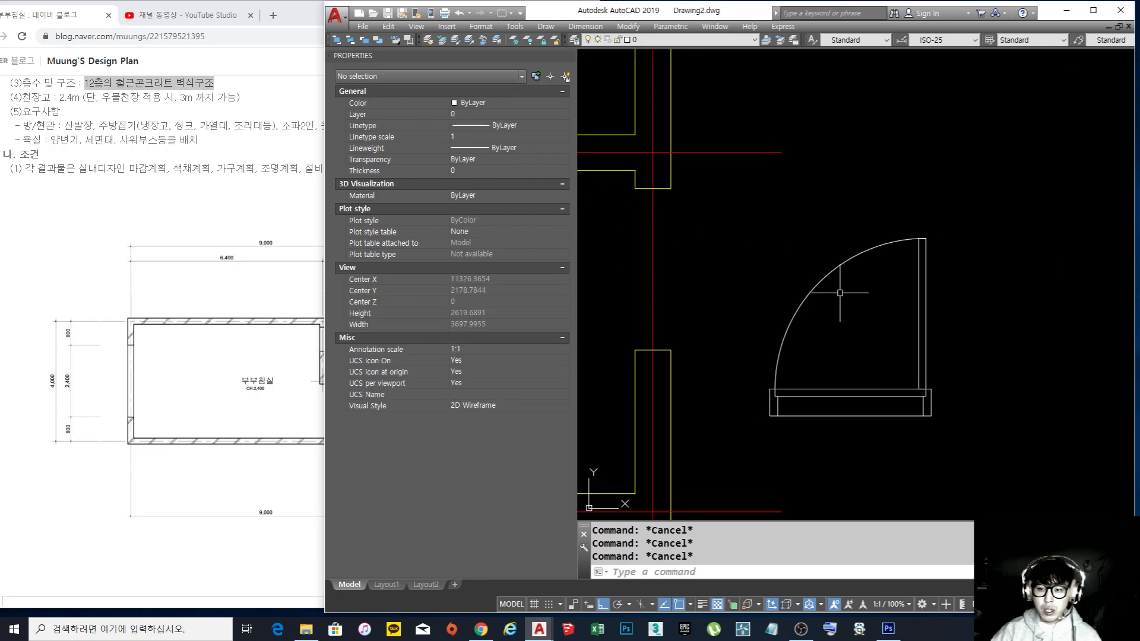
{"action": "left_click", "coordinate": [853, 314]}
{"action": "left_click", "coordinate": [759, 217]}
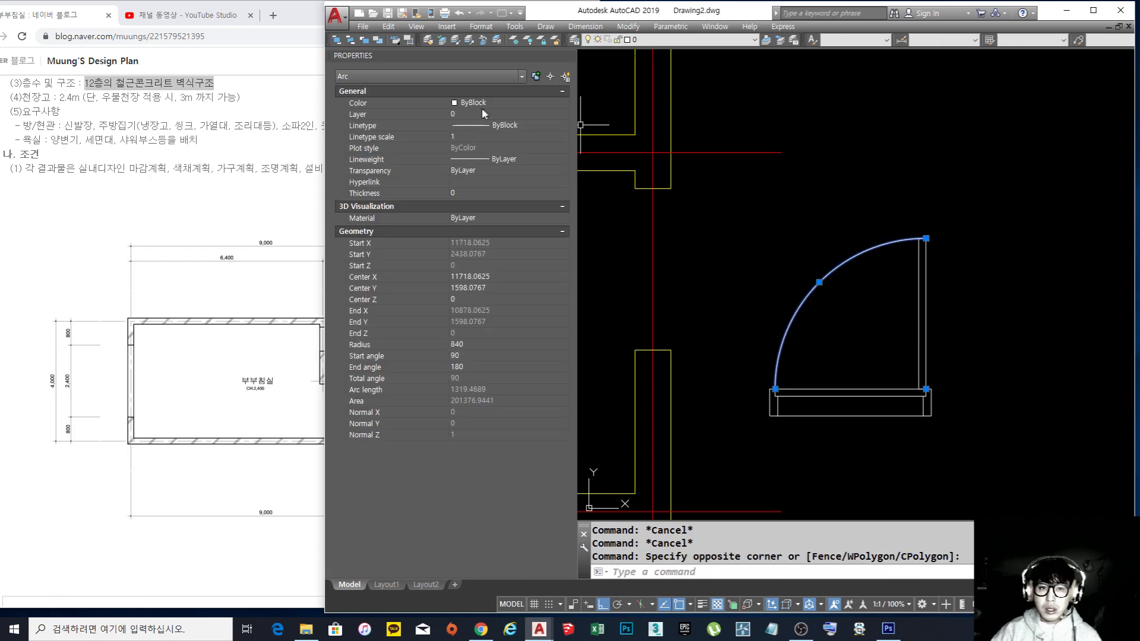
{"action": "left_click", "coordinate": [495, 104]}
{"action": "left_click", "coordinate": [494, 103]}
{"action": "left_click", "coordinate": [496, 131]}
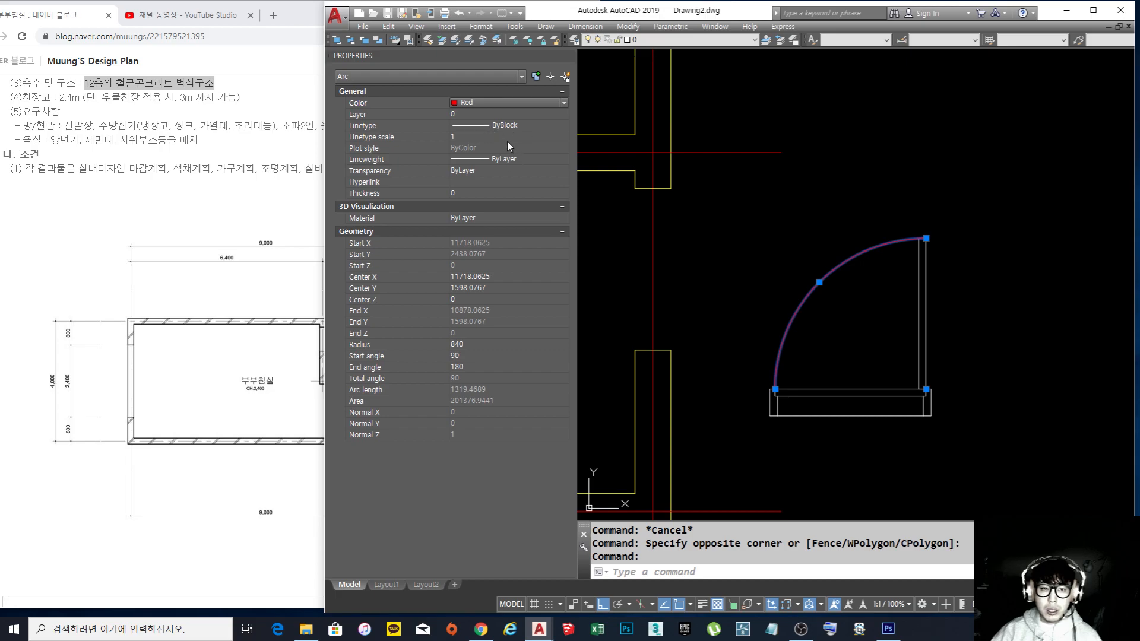
{"action": "left_click", "coordinate": [514, 126]}
{"action": "left_click", "coordinate": [514, 127]}
{"action": "key", "text": "Escape"}
{"action": "key", "text": "Escape"}
{"action": "key", "text": "Escape"}
Load the CENTER, CENTER2, HIDDEN and HIDDEN2 linetypes from acadiso.lin into the drawing
{"action": "type", "text": "LT"}
{"action": "key", "text": "Return"}
{"action": "left_click", "coordinate": [771, 172]}
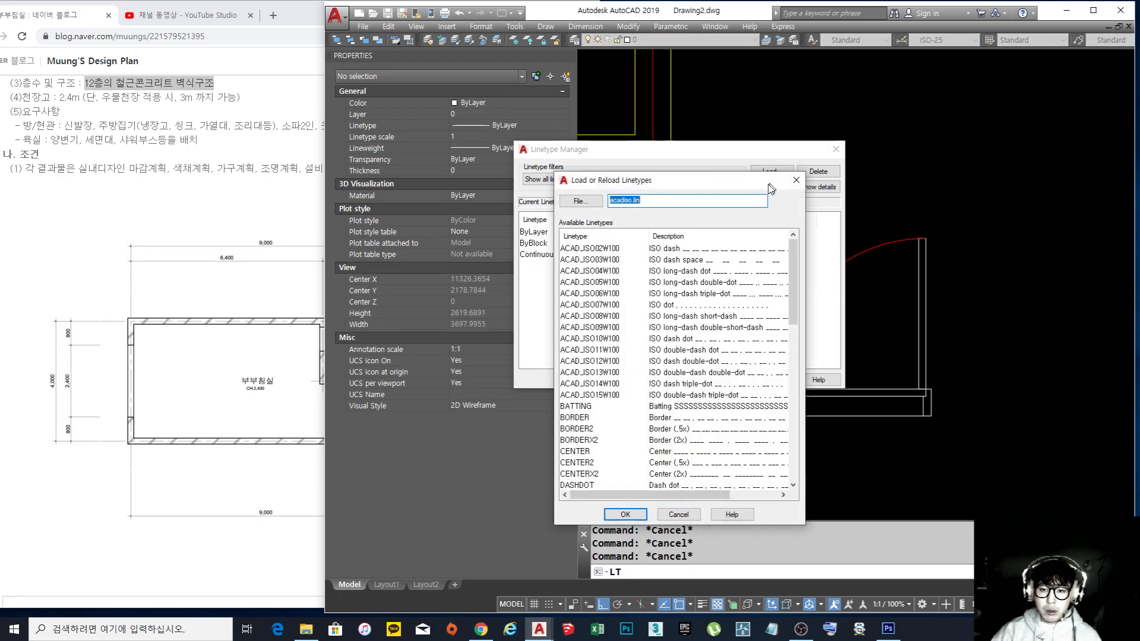
{"action": "left_click_drag", "start_coordinate": [795, 282], "coordinate": [804, 328]}
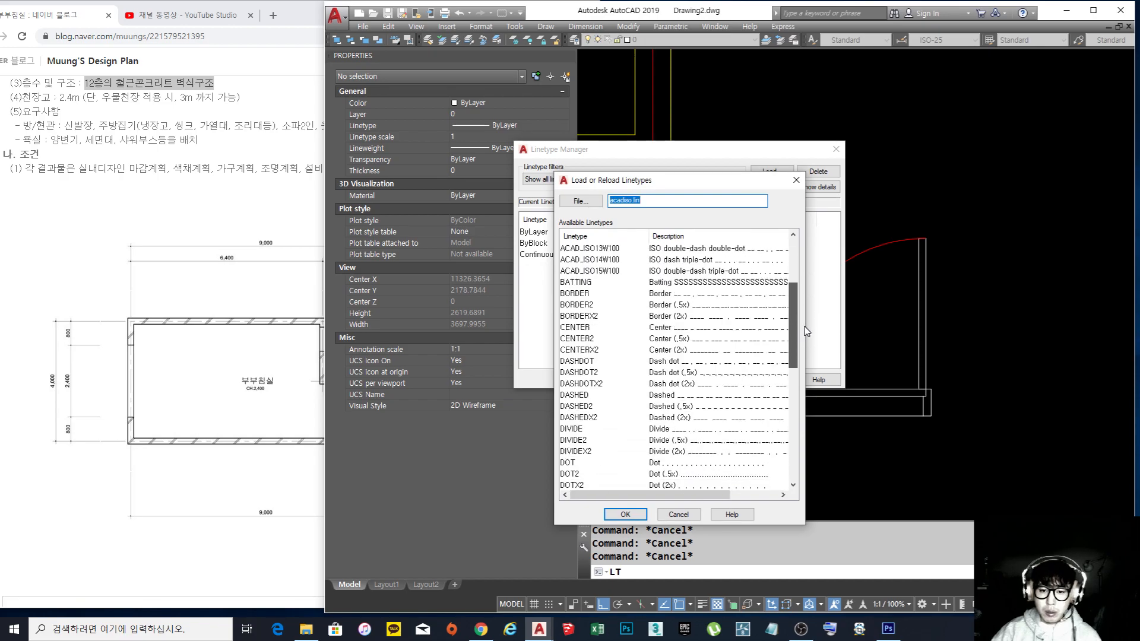
{"action": "left_click", "coordinate": [587, 329]}
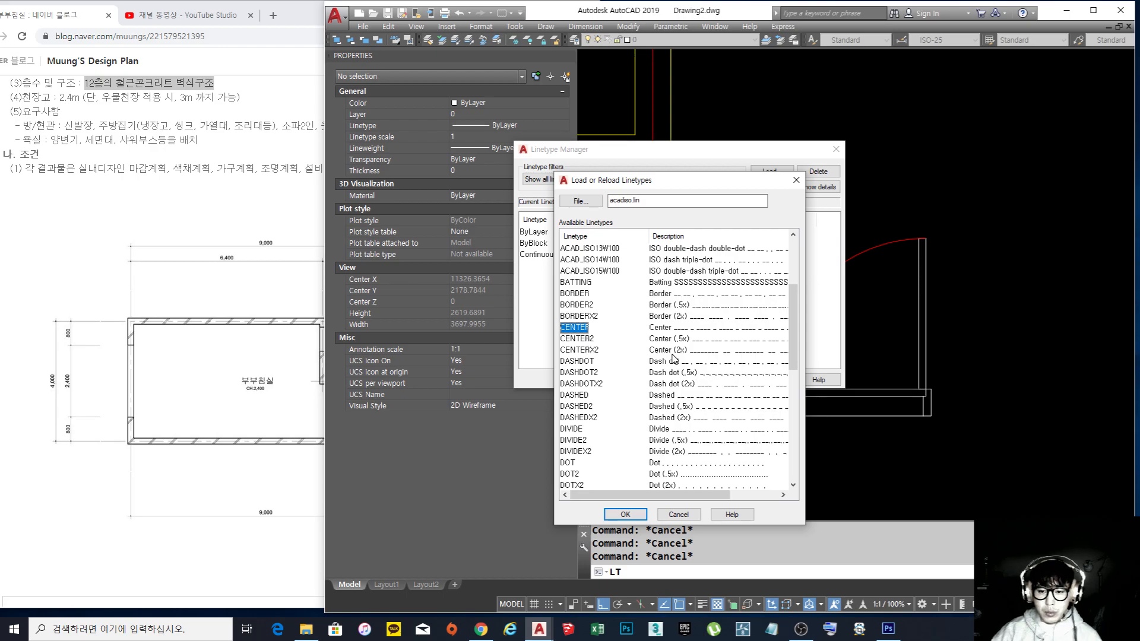
{"action": "left_click", "coordinate": [582, 340], "text": "ctrl"}
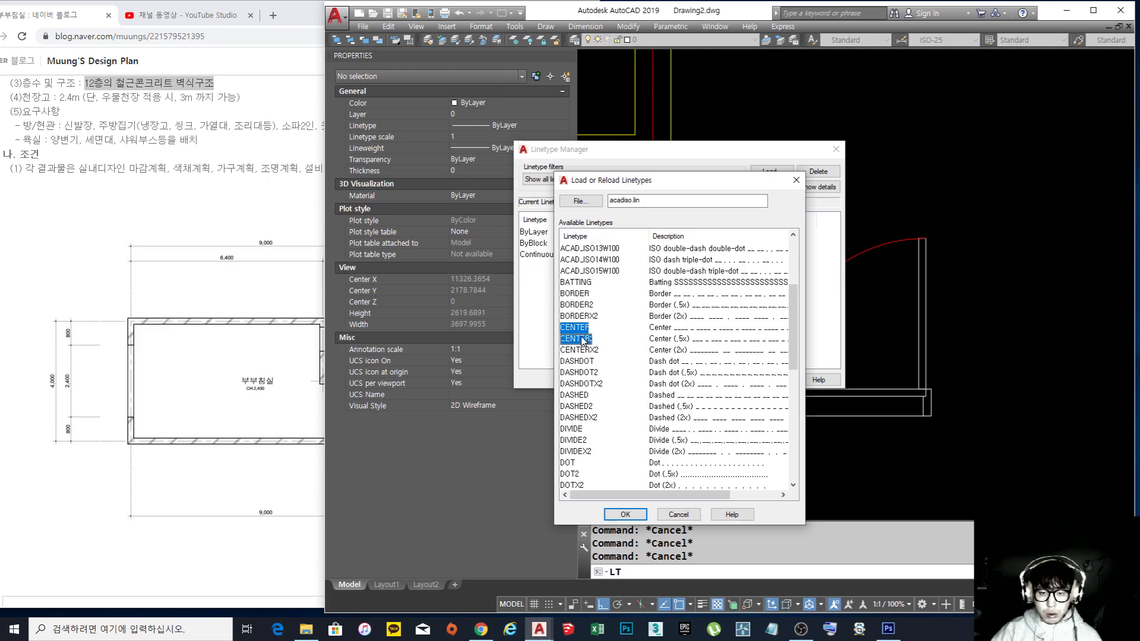
{"action": "left_click_drag", "start_coordinate": [793, 344], "coordinate": [790, 374]}
{"action": "left_click", "coordinate": [576, 463], "text": "ctrl"}
{"action": "left_click", "coordinate": [577, 474], "text": "ctrl"}
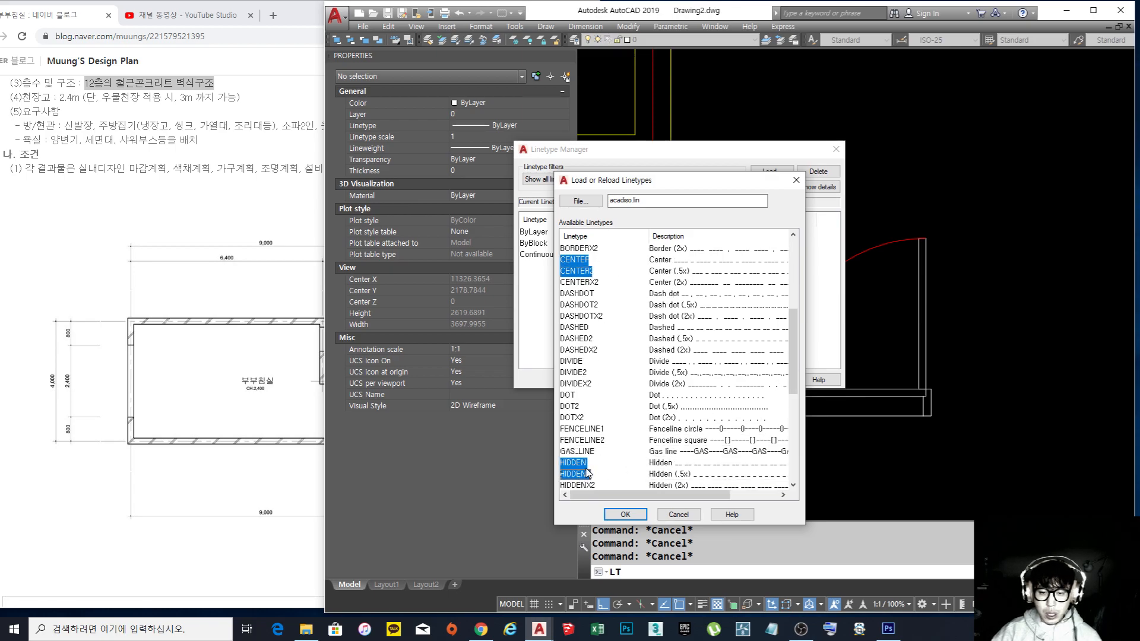
{"action": "left_click", "coordinate": [626, 515]}
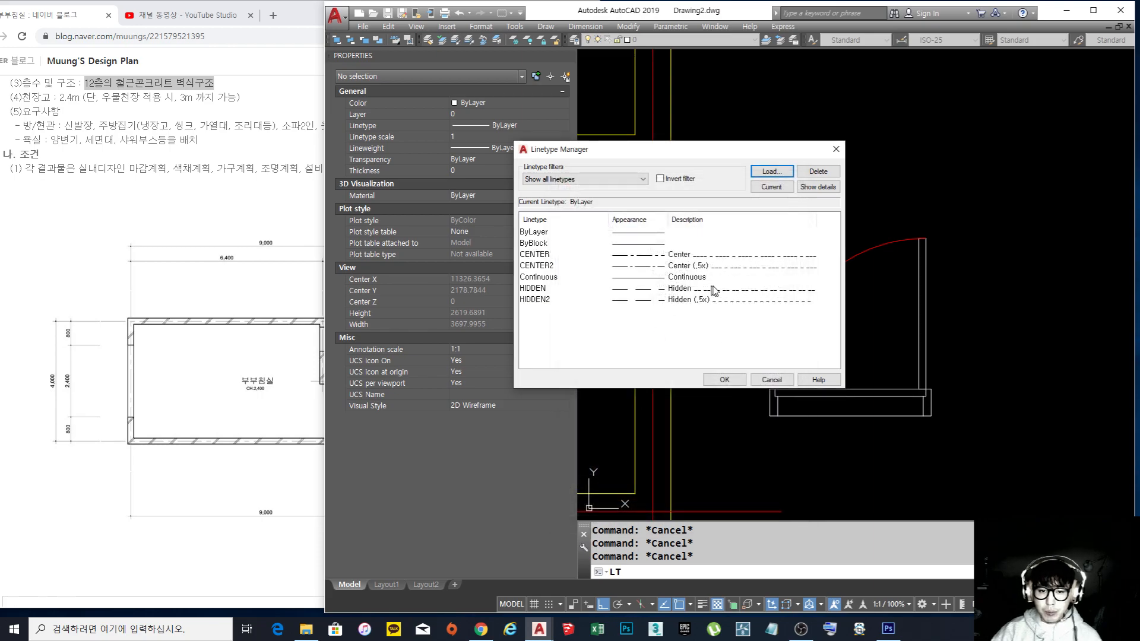
{"action": "left_click", "coordinate": [732, 380]}
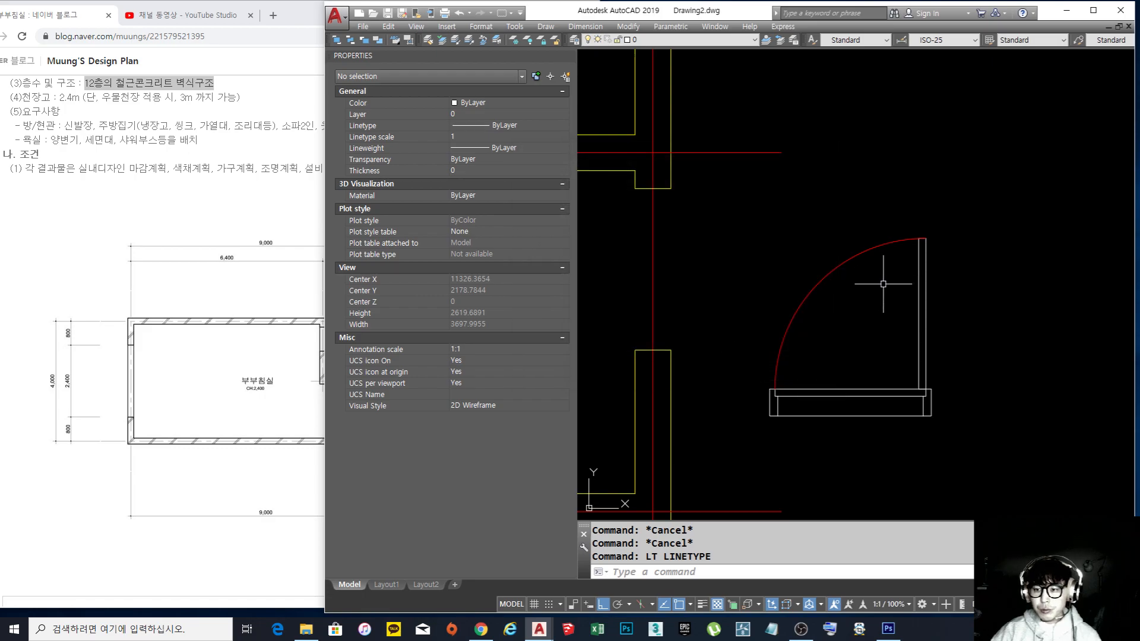
{"action": "left_click", "coordinate": [887, 272]}
{"action": "left_click", "coordinate": [806, 211]}
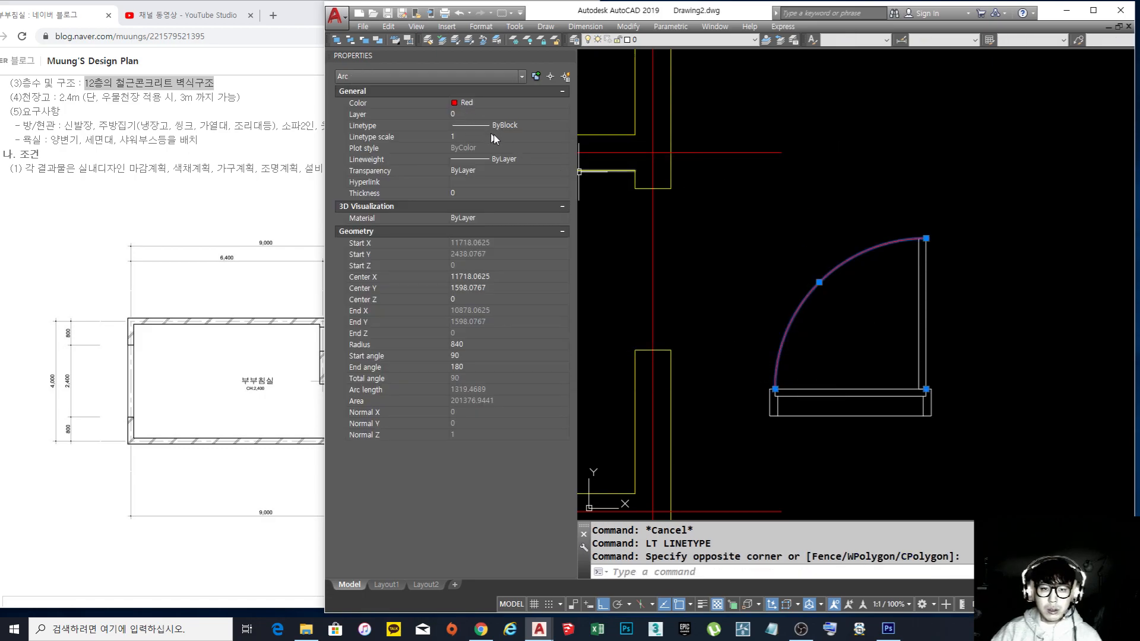
{"action": "key", "text": "Escape"}
{"action": "key", "text": "Escape"}
{"action": "key", "text": "Escape"}
{"action": "scroll", "coordinate": [815, 241], "scroll_direction": "down", "scroll_amount": 5}
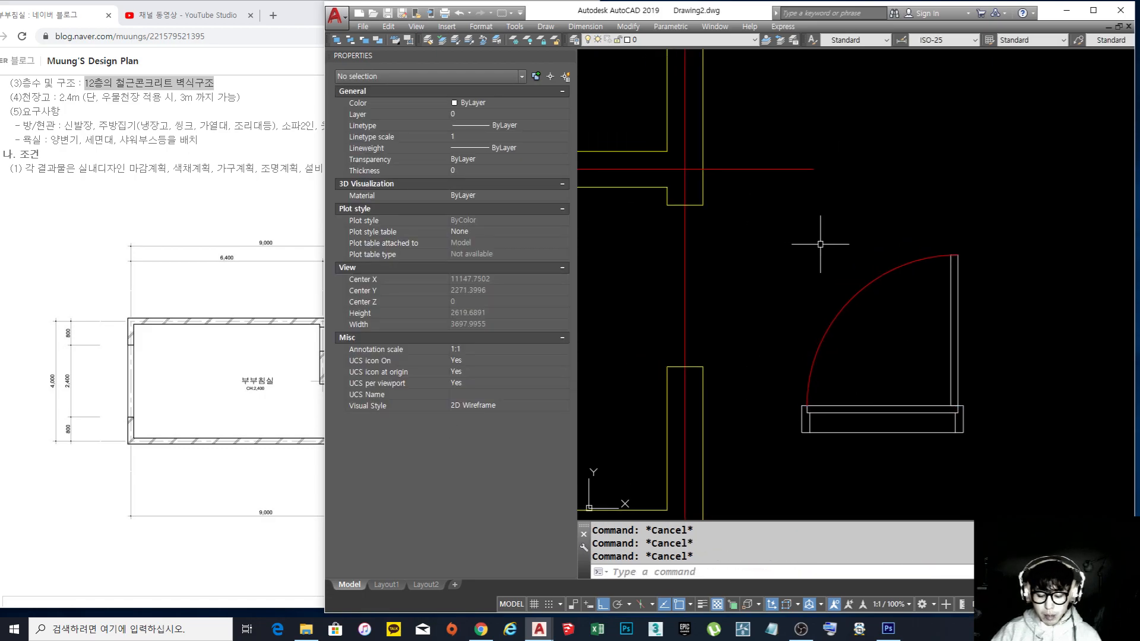
{"action": "middle_click_drag", "start_coordinate": [827, 237], "coordinate": [1048, 307]}
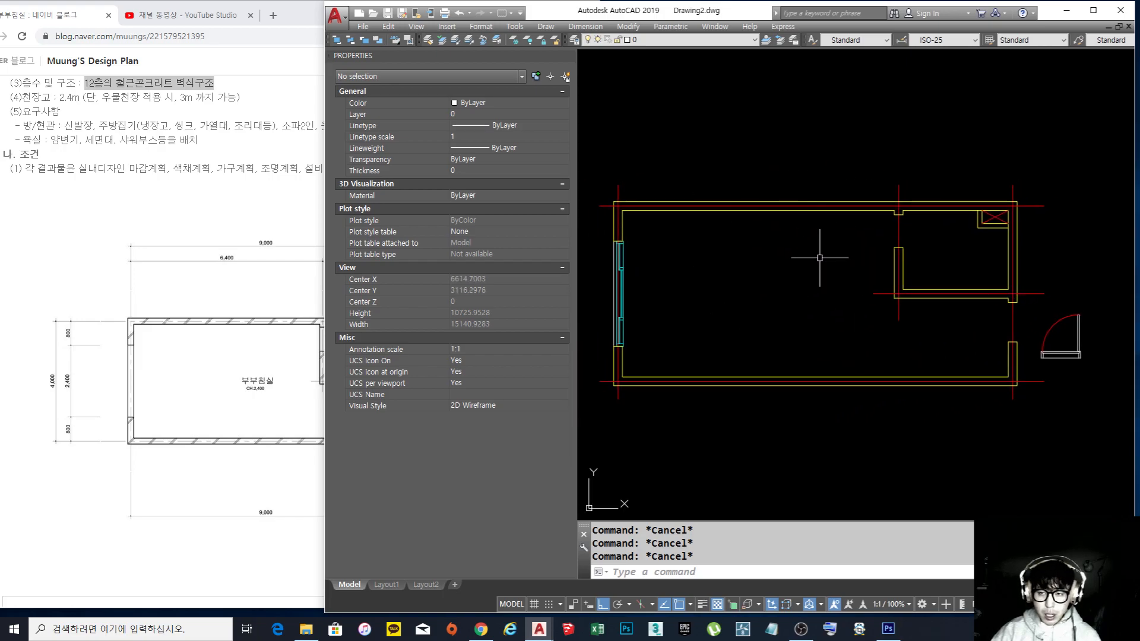
{"action": "type", "text": "1"}
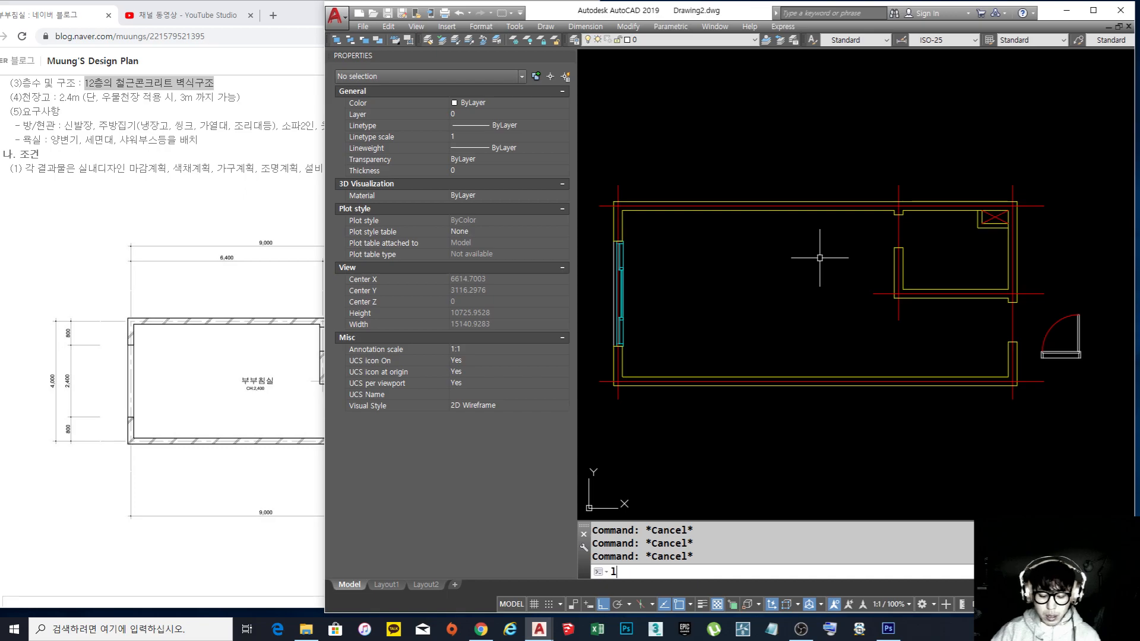
{"action": "key", "text": "Return"}
{"action": "key", "text": "Escape"}
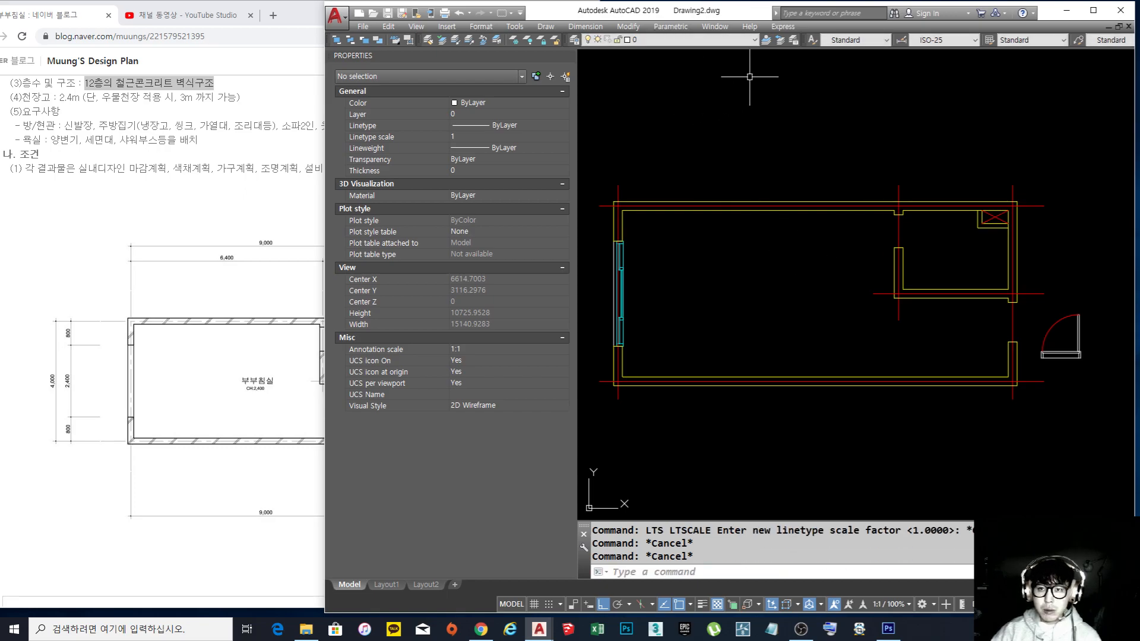
Assign the CENTER linetype to the red 중심선 layer and close the layer manager
{"action": "left_click", "coordinate": [574, 40]}
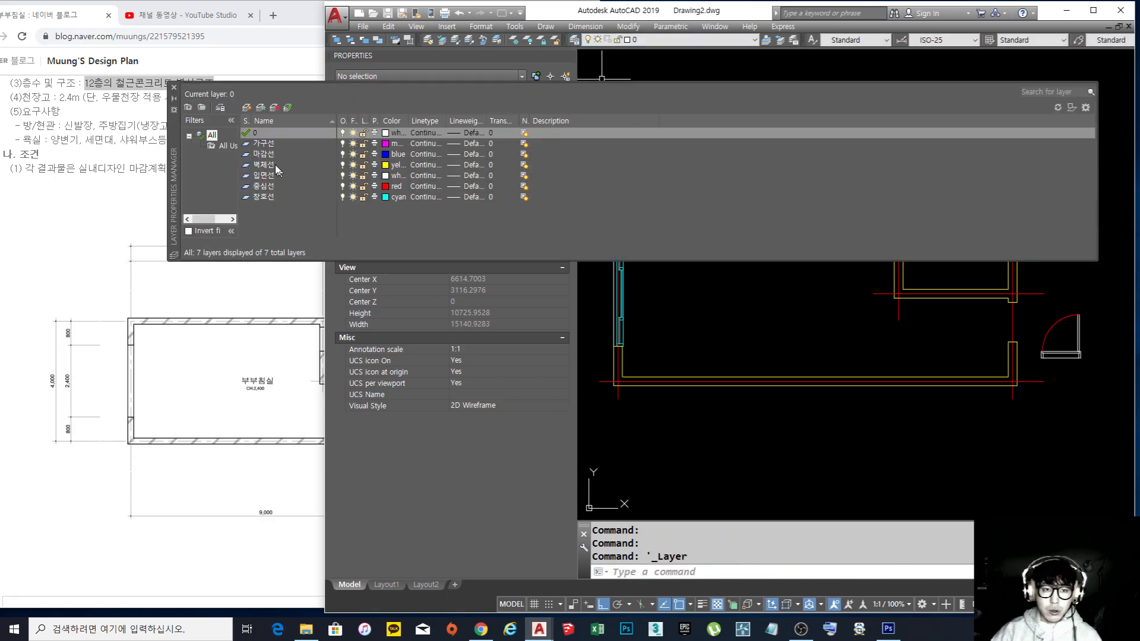
{"action": "left_click", "coordinate": [425, 186]}
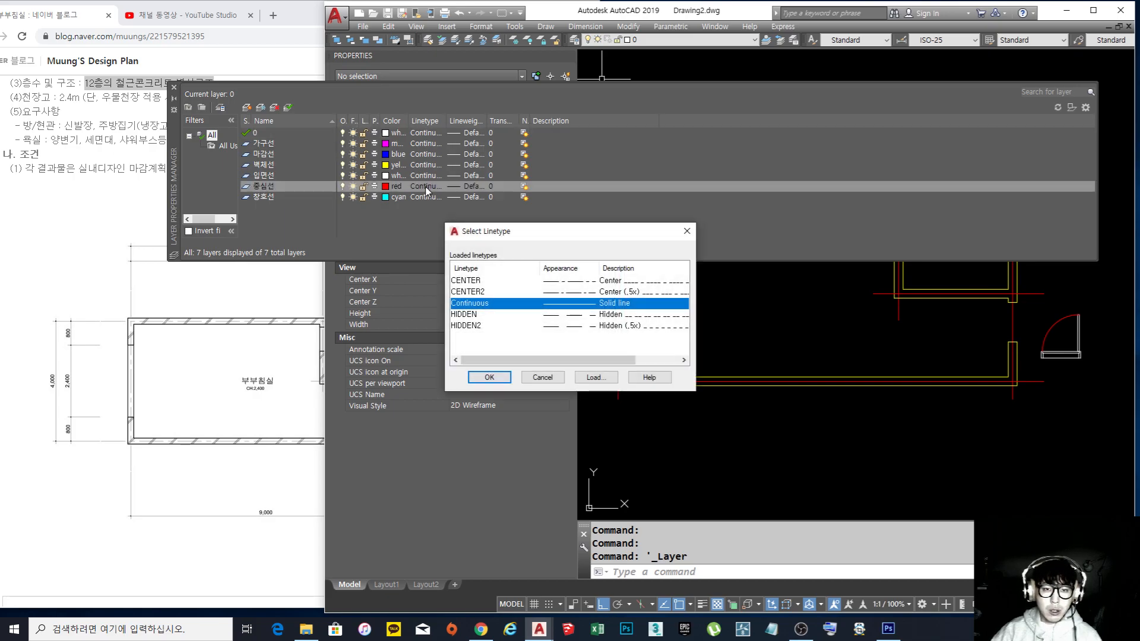
{"action": "left_click", "coordinate": [478, 282]}
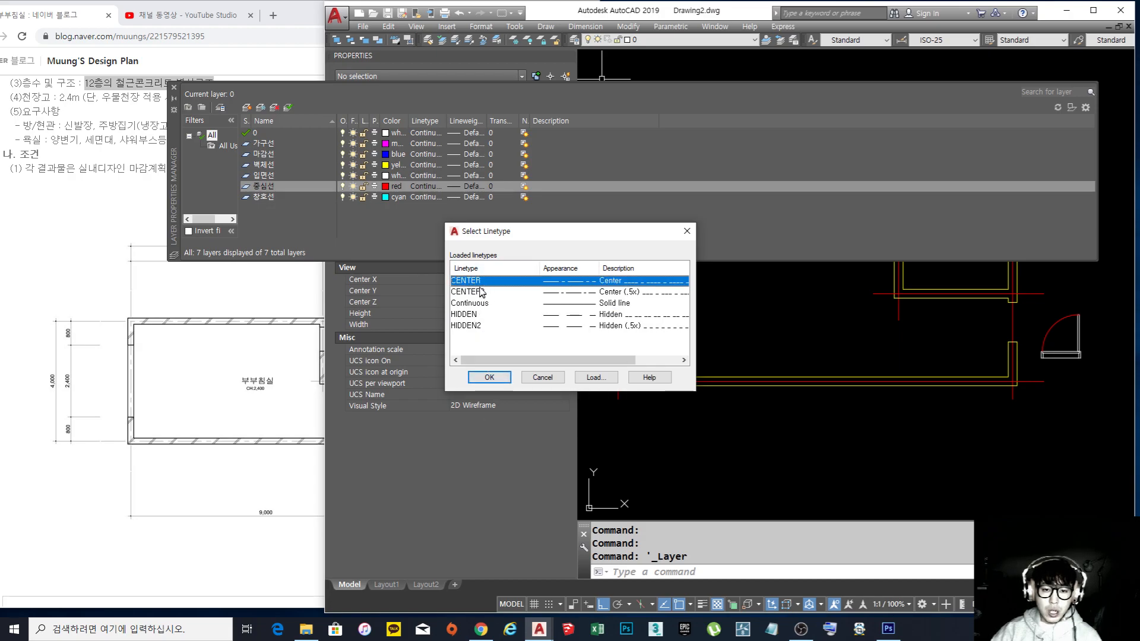
{"action": "left_click", "coordinate": [490, 377]}
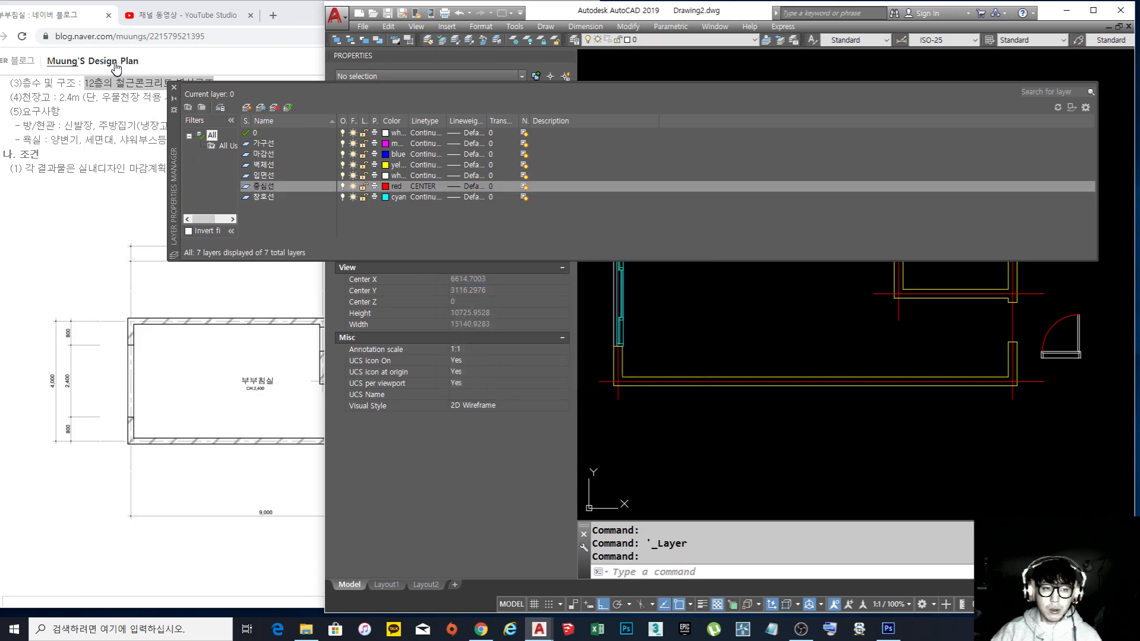
{"action": "left_click", "coordinate": [174, 89]}
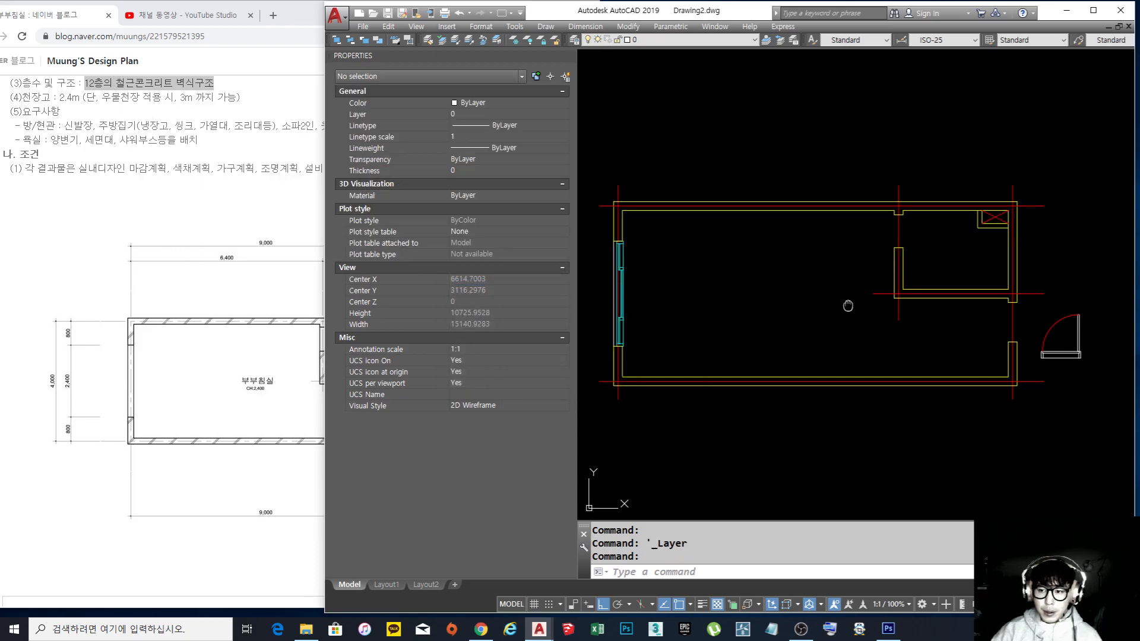
Check the upper wall's centre line up close and set the global linetype scale (LTSCALE) to 50
{"action": "middle_click_drag", "start_coordinate": [844, 282], "coordinate": [849, 303]}
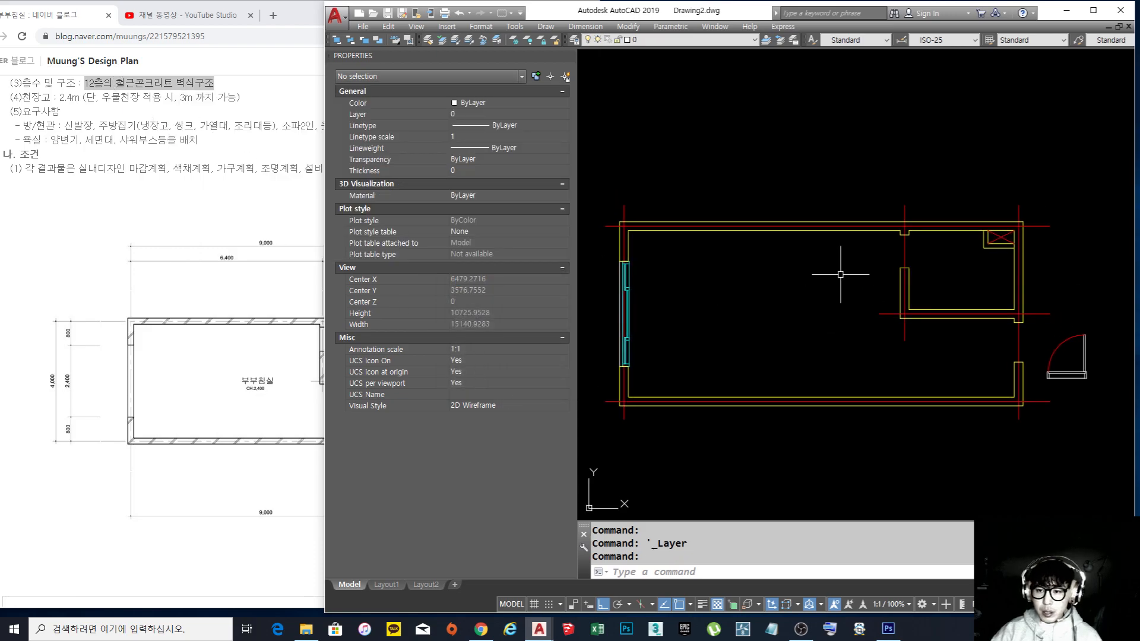
{"action": "left_click", "coordinate": [720, 225]}
{"action": "scroll", "coordinate": [653, 222], "scroll_direction": "up", "scroll_amount": 5}
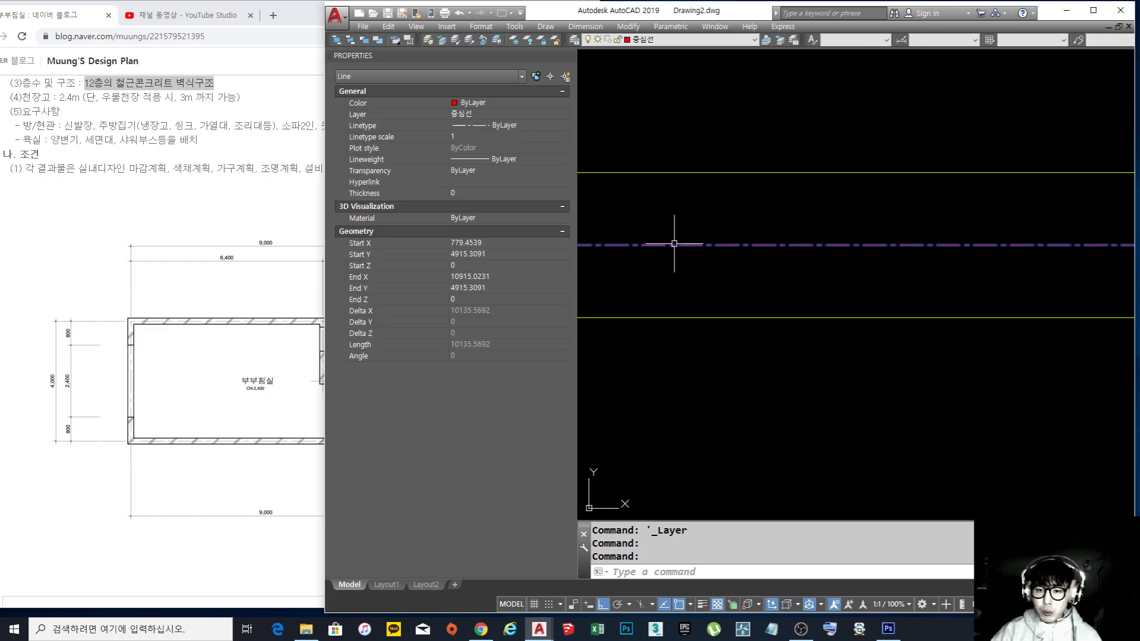
{"action": "scroll", "coordinate": [796, 247], "scroll_direction": "down", "scroll_amount": 6}
{"action": "key", "text": "Escape"}
{"action": "key", "text": "Escape"}
{"action": "key", "text": "Escape"}
{"action": "type", "text": "lts"}
{"action": "key", "text": "Return"}
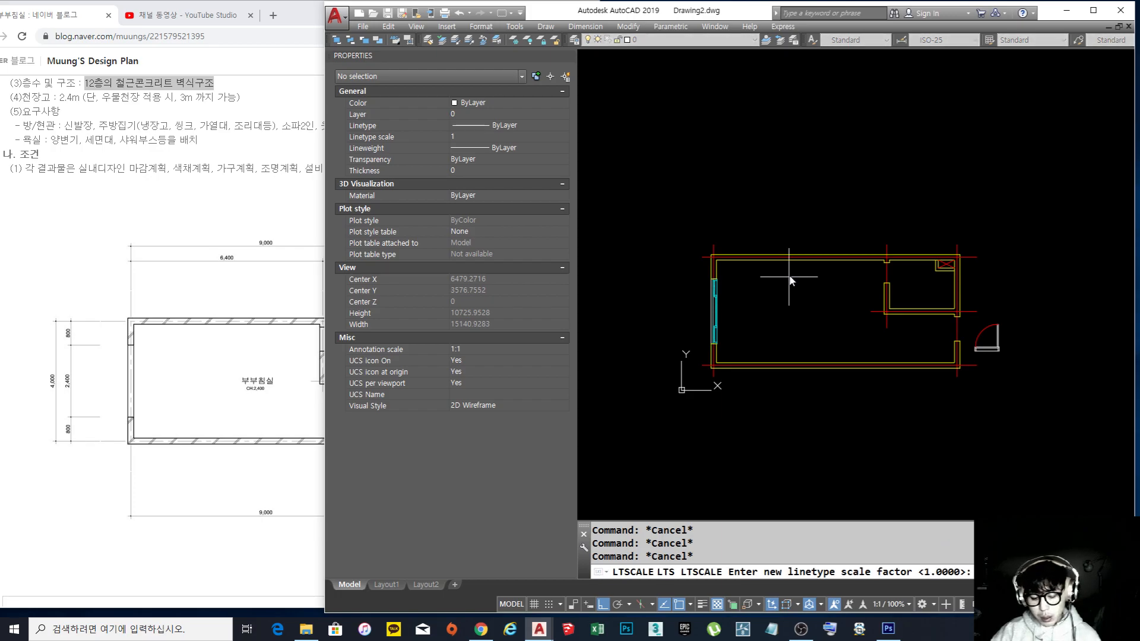
{"action": "type", "text": "50"}
{"action": "key", "text": "Return"}
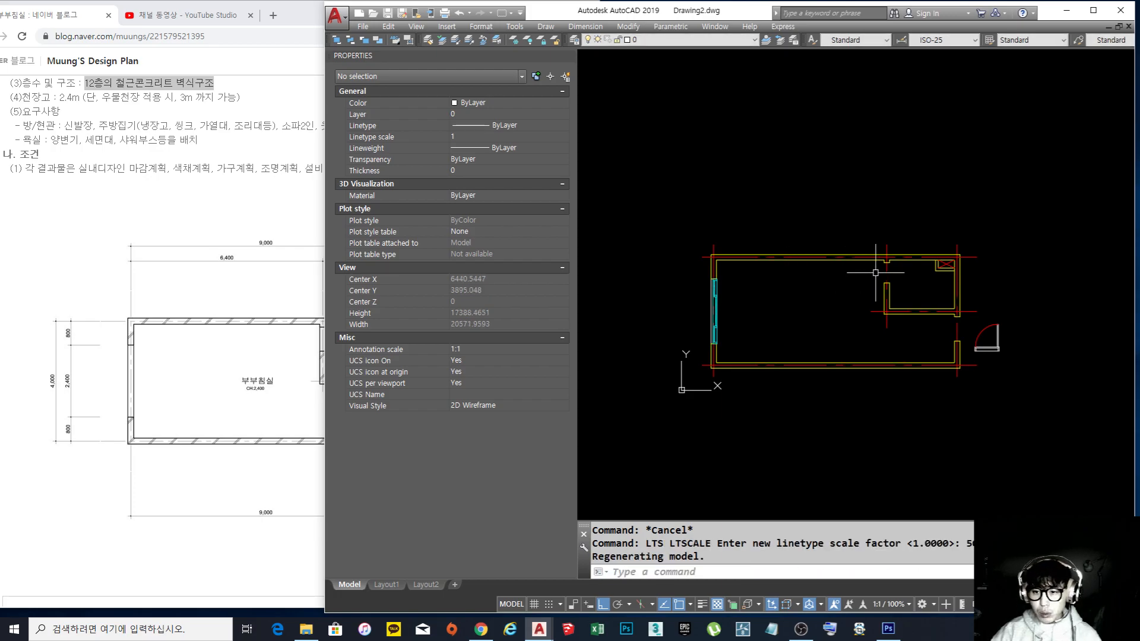
{"action": "scroll", "coordinate": [913, 262], "scroll_direction": "up", "scroll_amount": 2}
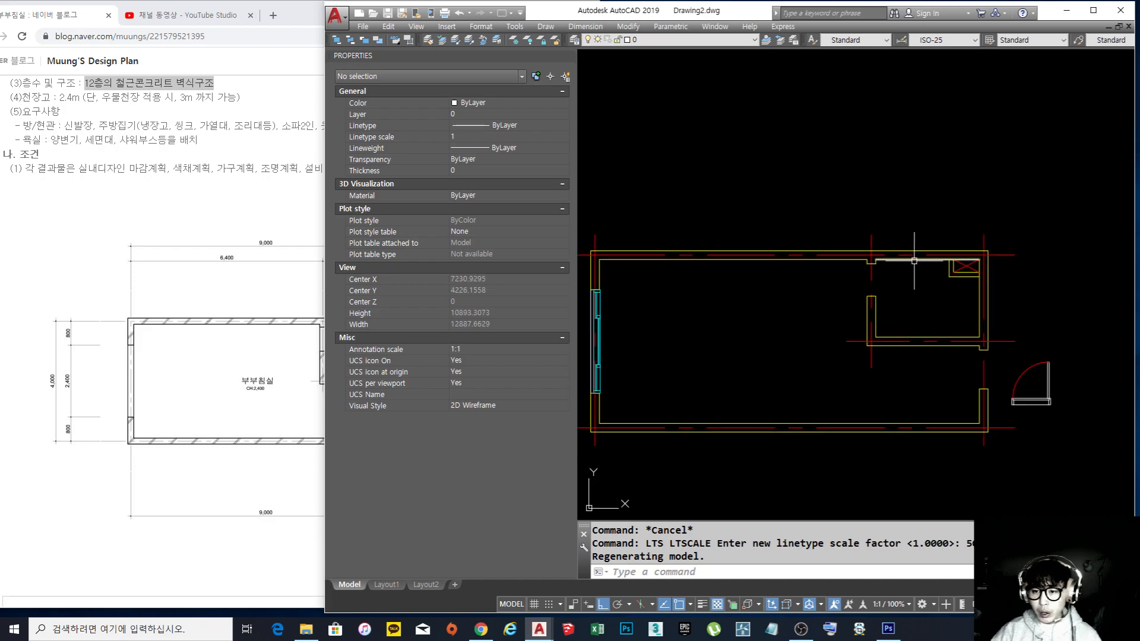
Change the global linetype scale (LTSCALE) of the drawing again
{"action": "key", "text": "Escape"}
{"action": "key", "text": "Escape"}
{"action": "key", "text": "Escape"}
{"action": "type", "text": "LTs"}
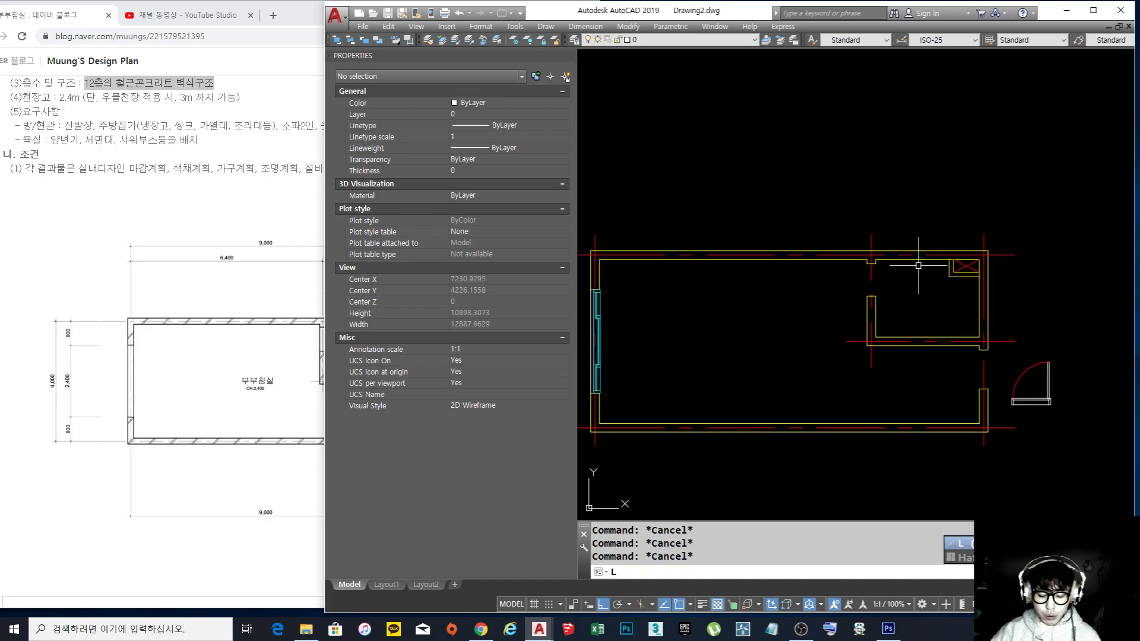
{"action": "key", "text": "Return"}
{"action": "key", "text": "Escape"}
{"action": "key", "text": "Escape"}
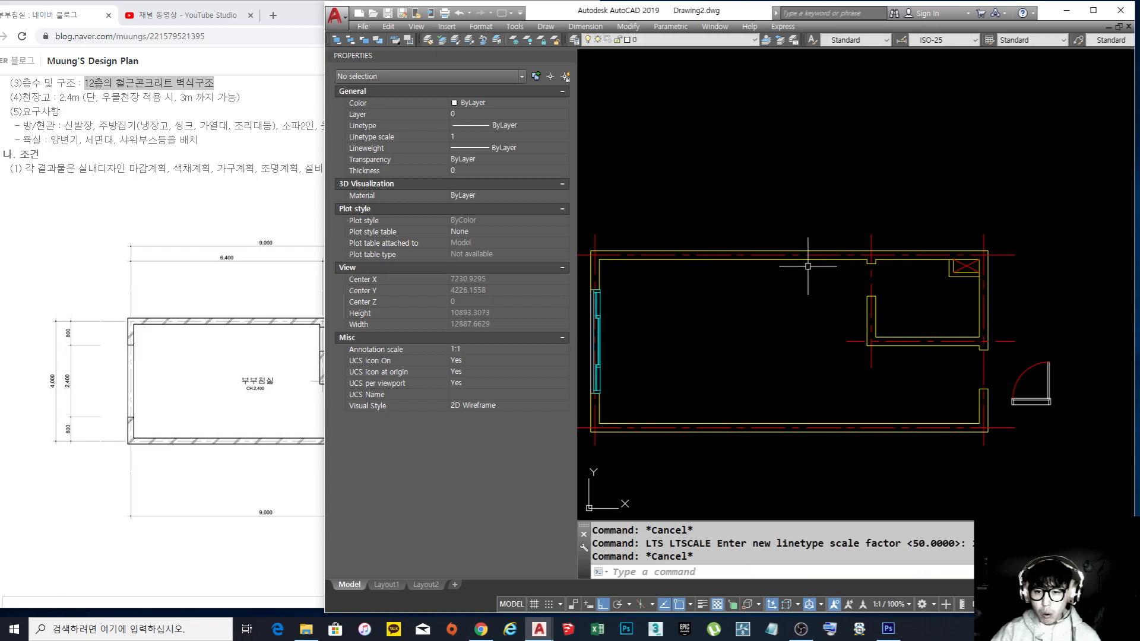
Set the door swing arc's linetype to CENTER2
{"action": "middle_click_drag", "start_coordinate": [791, 266], "coordinate": [837, 244]}
{"action": "scroll", "coordinate": [837, 243], "scroll_direction": "up", "scroll_amount": 2}
{"action": "scroll", "coordinate": [880, 242], "scroll_direction": "down", "scroll_amount": 2}
{"action": "middle_click_drag", "start_coordinate": [950, 245], "coordinate": [932, 237]}
{"action": "middle_click_drag", "start_coordinate": [1004, 287], "coordinate": [867, 259]}
{"action": "scroll", "coordinate": [980, 306], "scroll_direction": "up", "scroll_amount": 3}
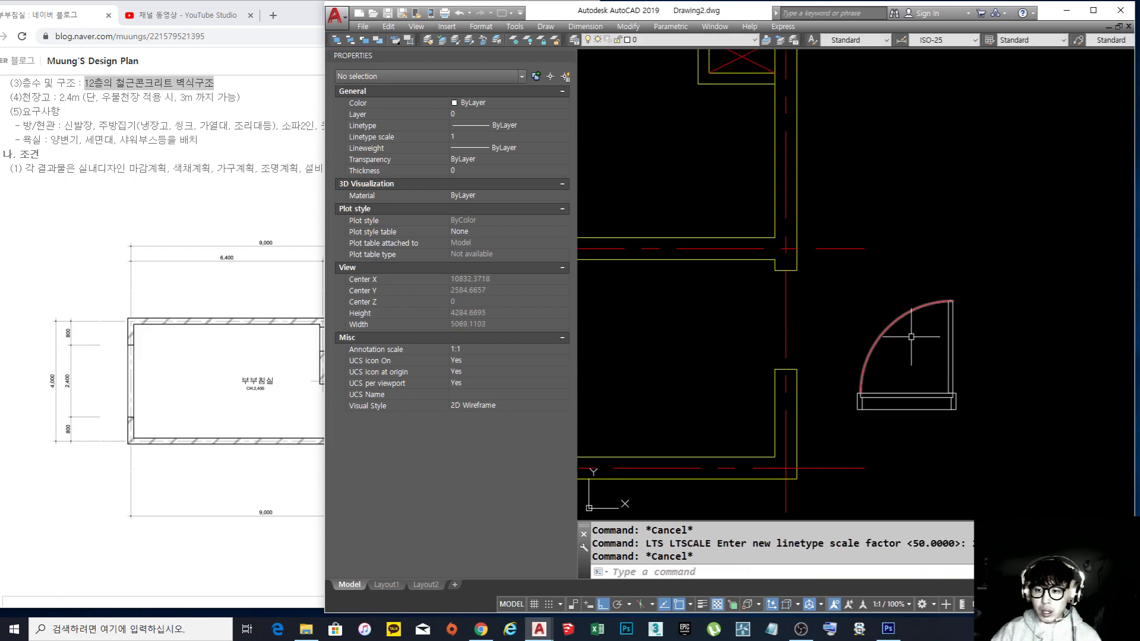
{"action": "left_click", "coordinate": [979, 304]}
{"action": "left_click", "coordinate": [881, 312]}
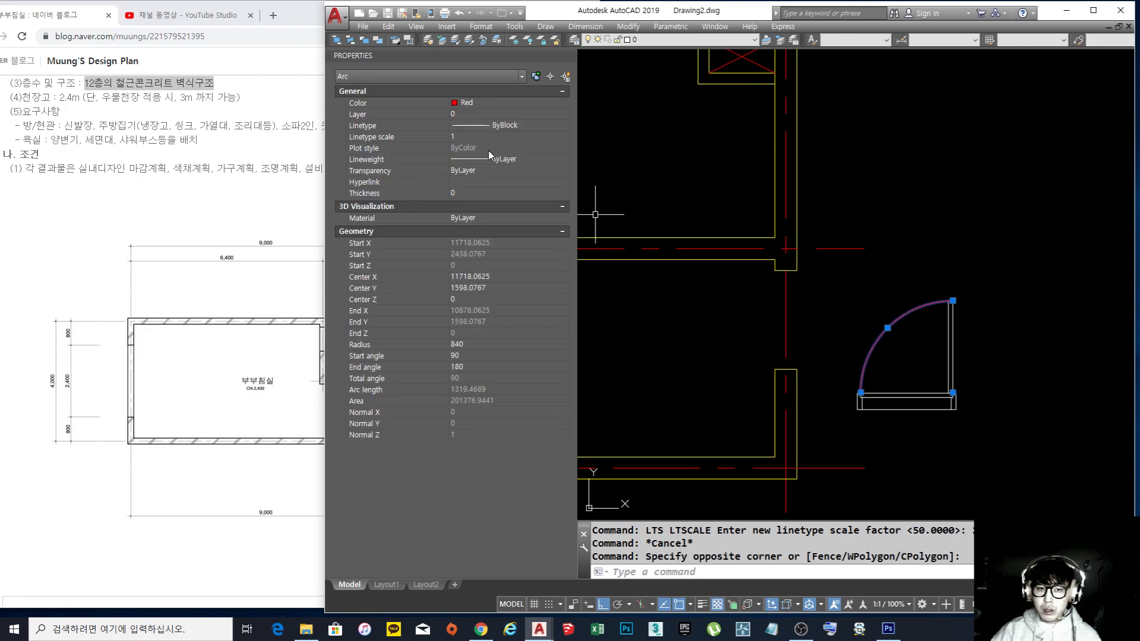
{"action": "left_click", "coordinate": [522, 136]}
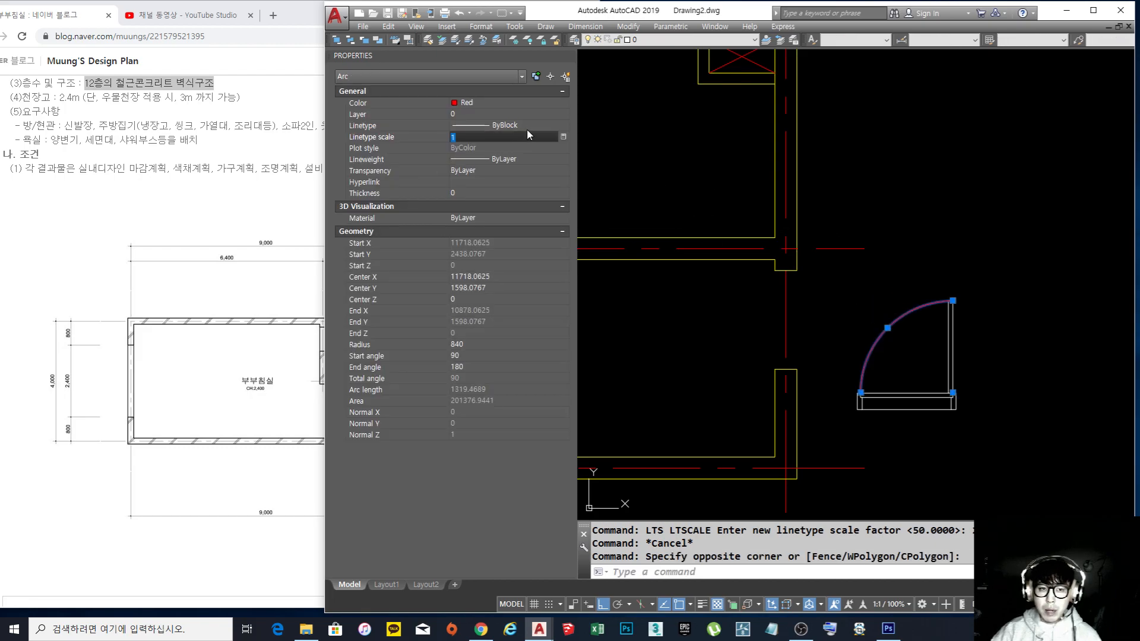
{"action": "left_click", "coordinate": [531, 122]}
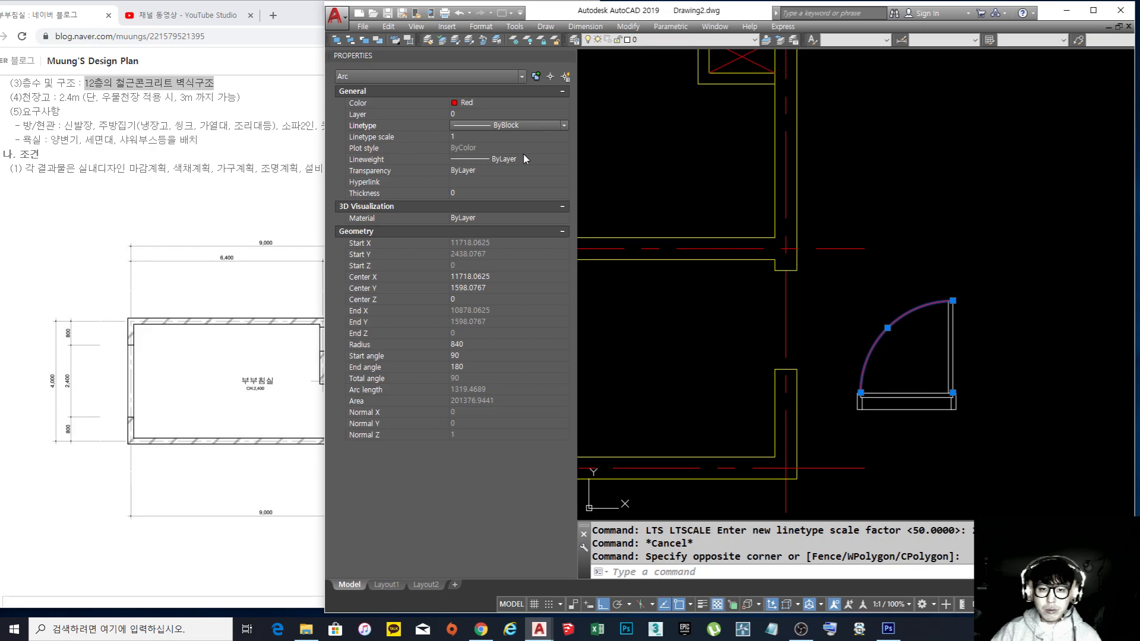
{"action": "left_click", "coordinate": [534, 122]}
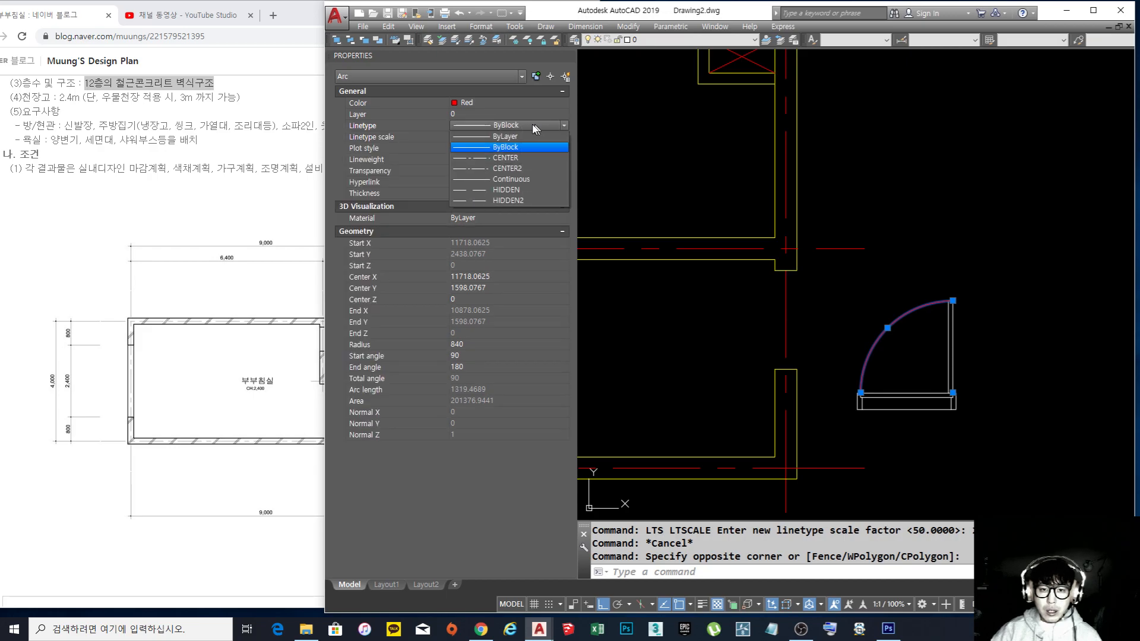
{"action": "left_click", "coordinate": [518, 169]}
{"action": "scroll", "coordinate": [920, 332], "scroll_direction": "up", "scroll_amount": 2}
{"action": "key", "text": "Escape"}
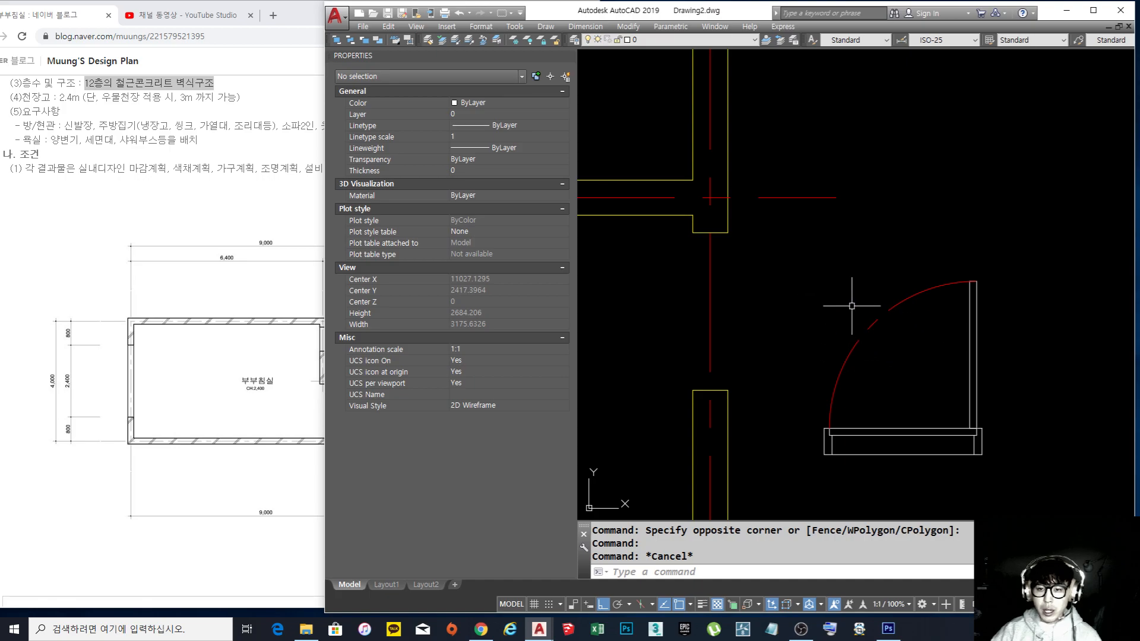
Compare the linetype properties of the wall's vertical centre line and the door swing arc
{"action": "left_click_drag", "start_coordinate": [747, 300], "coordinate": [677, 273]}
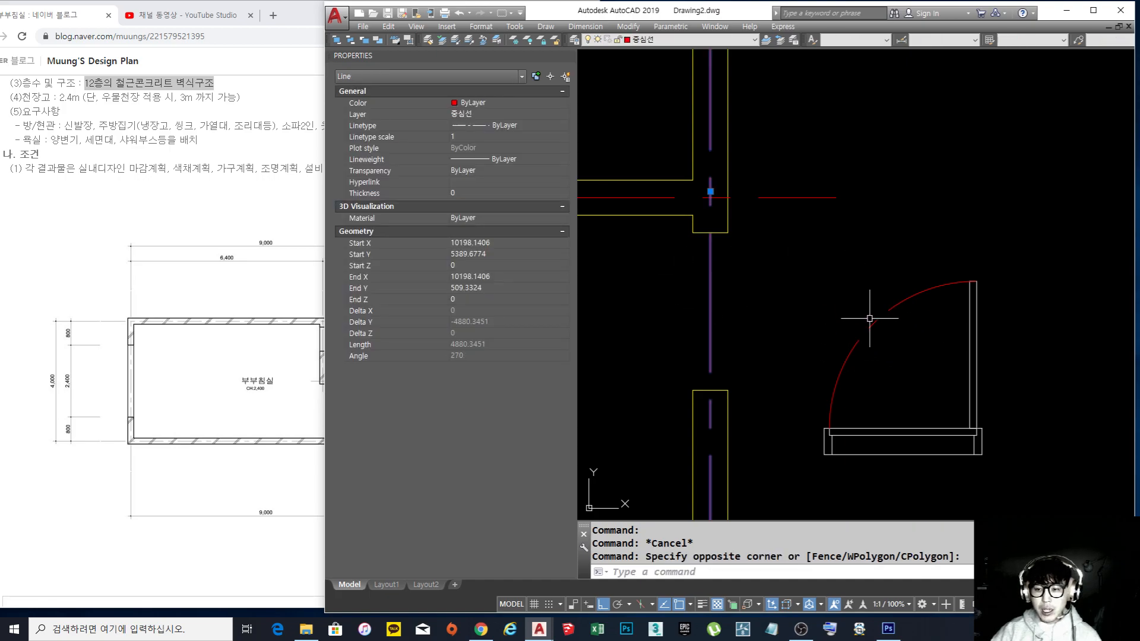
{"action": "scroll", "coordinate": [869, 319], "scroll_direction": "down", "scroll_amount": 3}
{"action": "key", "text": "Escape"}
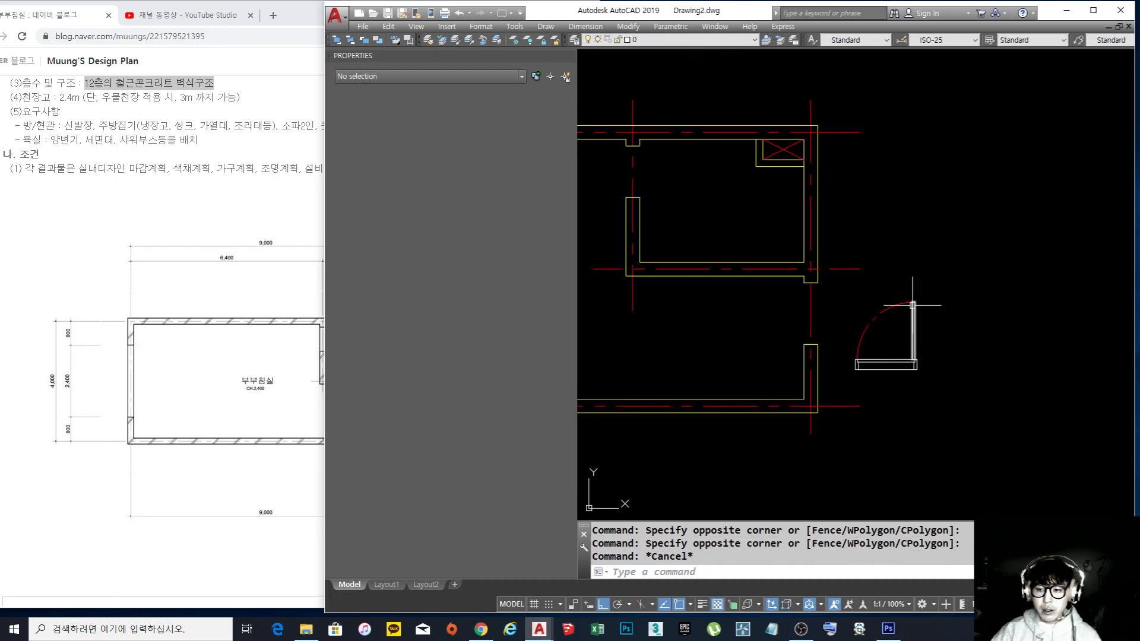
{"action": "left_click", "coordinate": [912, 305]}
{"action": "key", "text": "Escape"}
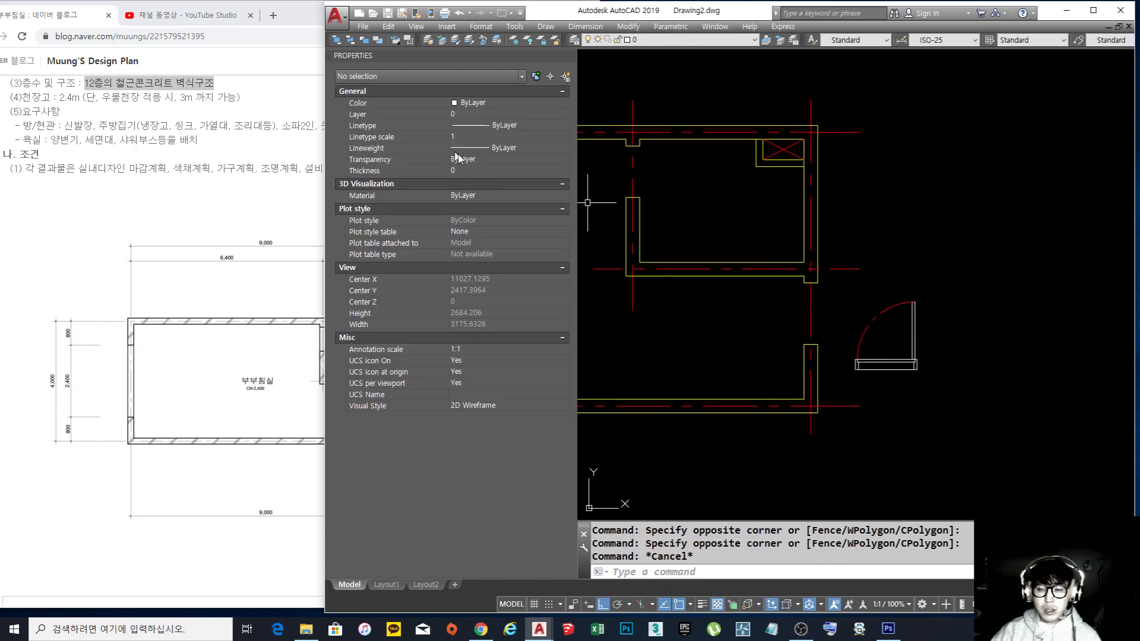
{"action": "left_click", "coordinate": [849, 294]}
{"action": "left_click", "coordinate": [917, 352]}
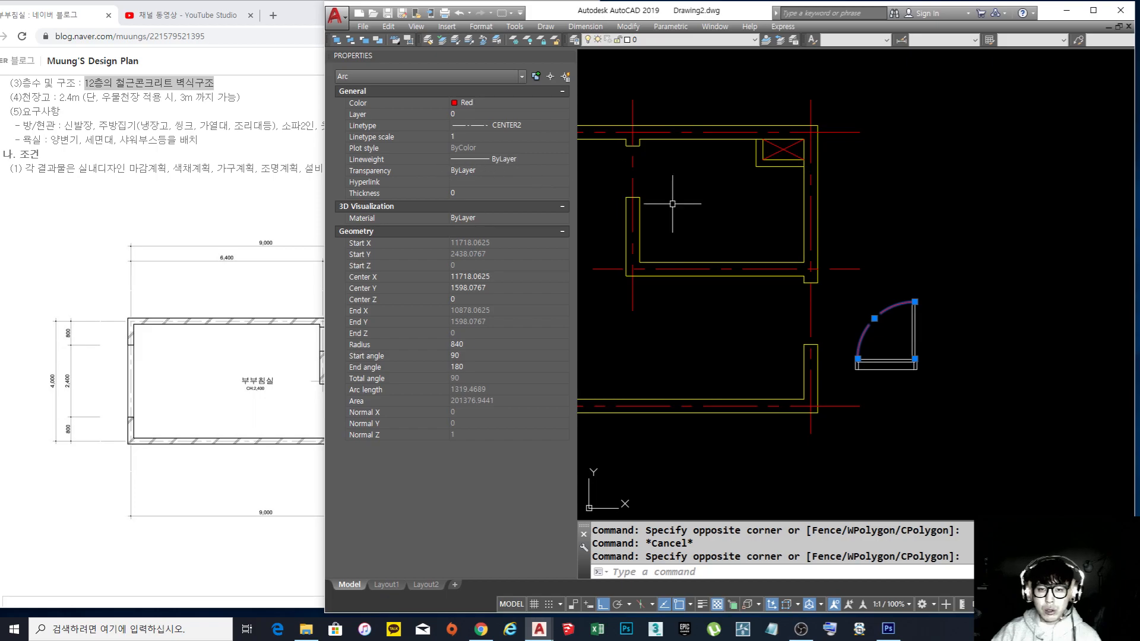
{"action": "key", "text": "Escape"}
Cut all the door symbol's objects and paste them back as a single block
{"action": "scroll", "coordinate": [926, 328], "scroll_direction": "up", "scroll_amount": 4}
{"action": "left_click", "coordinate": [976, 462]}
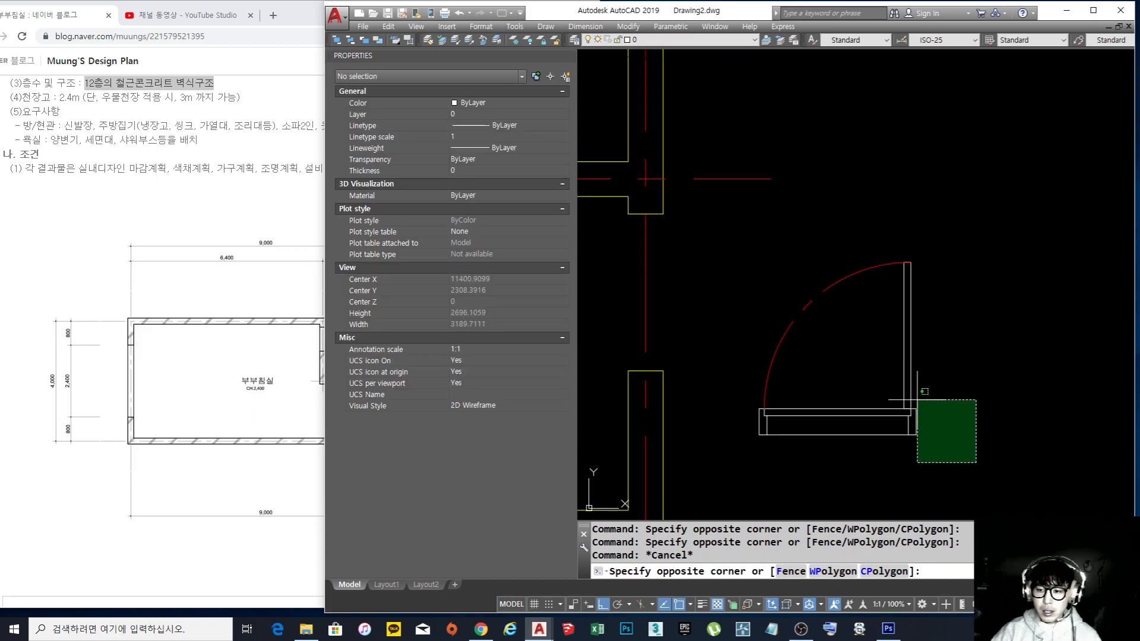
{"action": "left_click", "coordinate": [766, 238]}
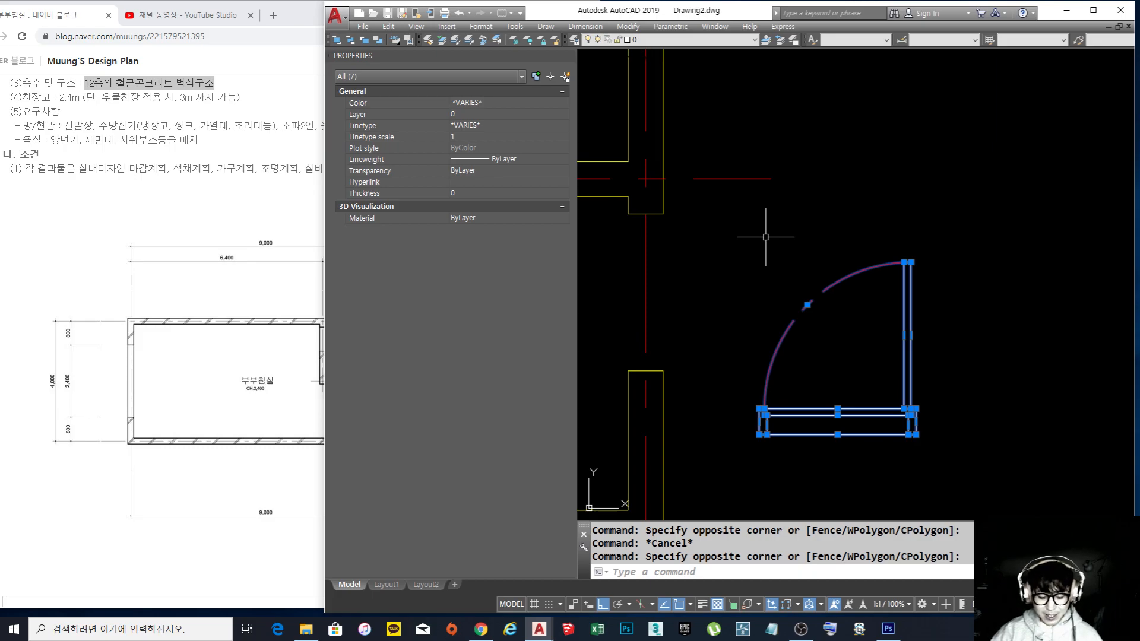
{"action": "key", "text": "ctrl+x"}
{"action": "key", "text": "ctrl+shift+v"}
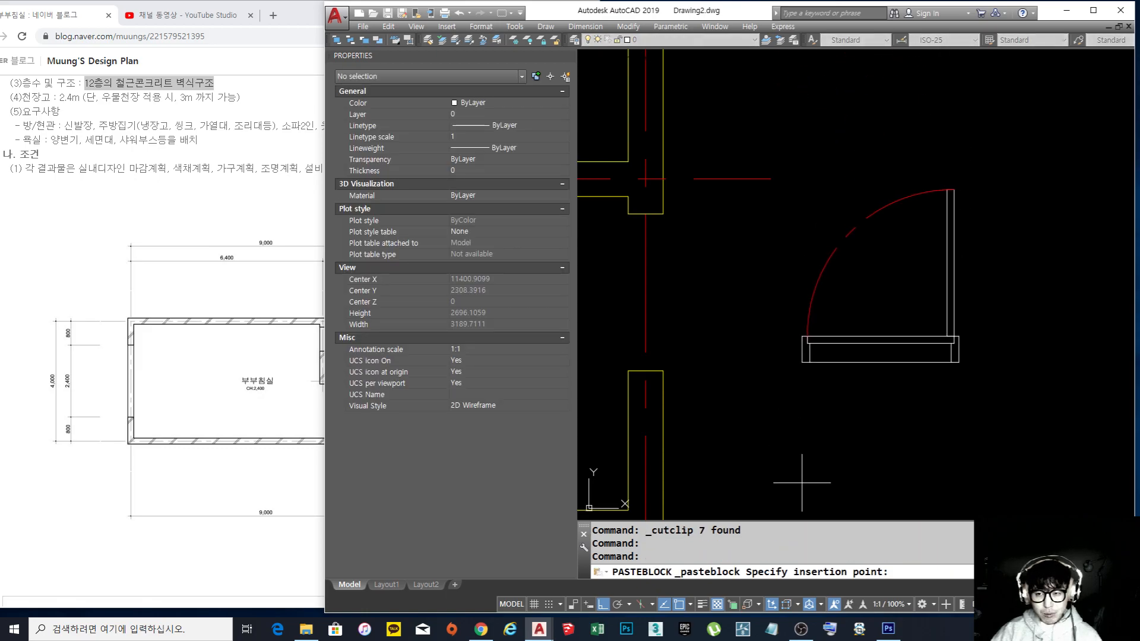
{"action": "key", "text": "Escape"}
Rotate the door block to 270° so its frame stands upright
{"action": "middle_click_drag", "start_coordinate": [836, 432], "coordinate": [820, 461]}
{"action": "type", "text": "ro"}
{"action": "key", "text": "Return"}
{"action": "left_click_drag", "start_coordinate": [954, 436], "coordinate": [862, 326]}
{"action": "key", "text": "Return"}
{"action": "left_click", "coordinate": [889, 331]}
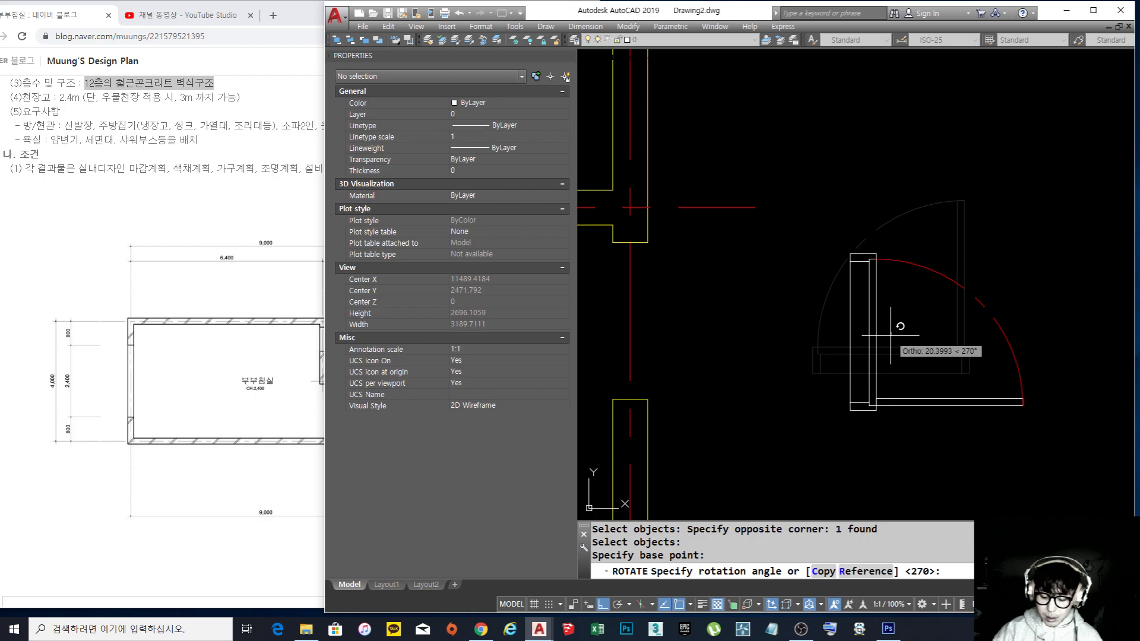
{"action": "type", "text": "90"}
{"action": "key", "text": "Return"}
{"action": "key", "text": "Escape"}
Mirror the door block about a horizontal line and erase the source
{"action": "type", "text": "mi"}
{"action": "key", "text": "Return"}
{"action": "left_click_drag", "start_coordinate": [924, 425], "coordinate": [842, 343]}
{"action": "key", "text": "Return"}
{"action": "left_click", "coordinate": [843, 343]}
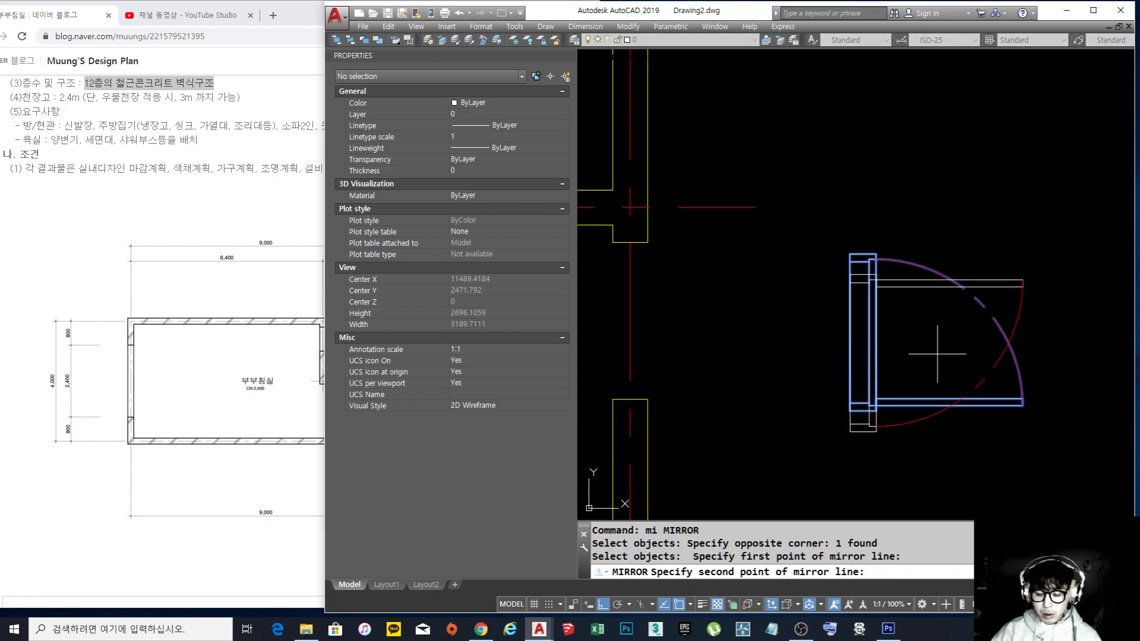
{"action": "left_click", "coordinate": [946, 343]}
{"action": "type", "text": "y"}
{"action": "key", "text": "Return"}
Move the door block into the outer wall's opening, snapping its frame end's midpoint to the wall end's midpoint
{"action": "type", "text": "m"}
{"action": "key", "text": "Return"}
{"action": "left_click_drag", "start_coordinate": [986, 414], "coordinate": [890, 279]}
{"action": "key", "text": "Return"}
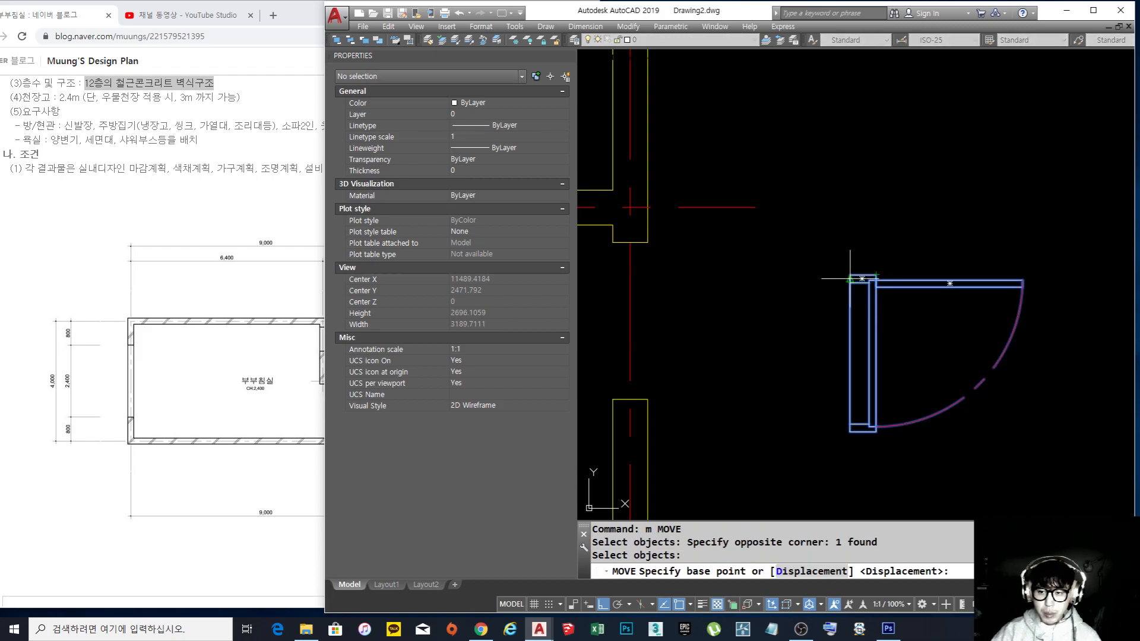
{"action": "left_click", "coordinate": [863, 277]}
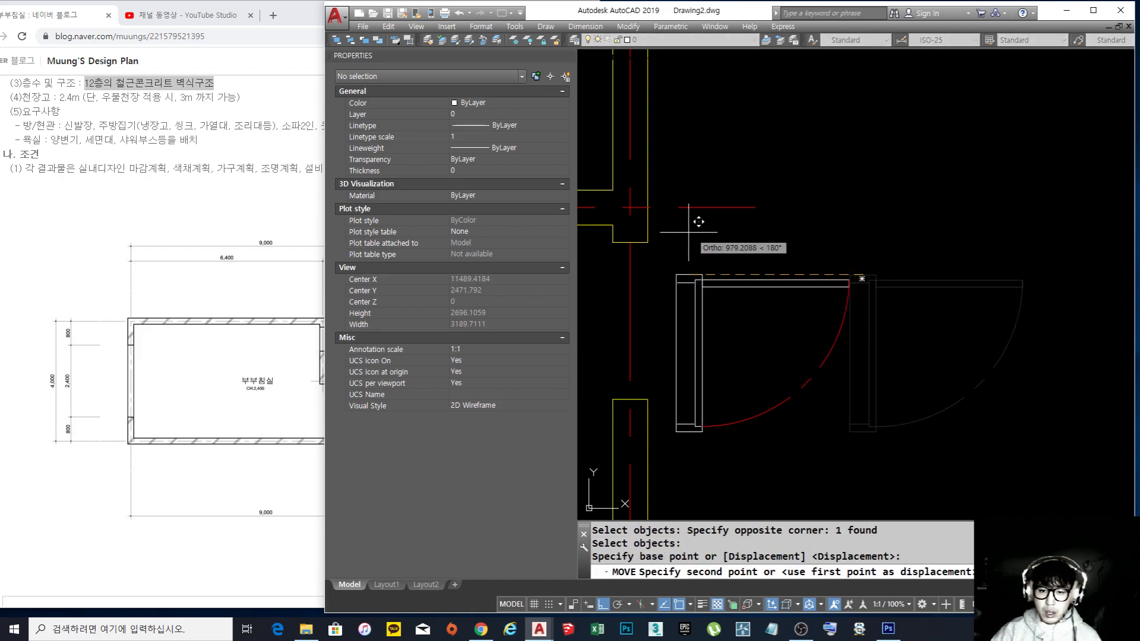
{"action": "left_click", "coordinate": [630, 242]}
{"action": "key", "text": "Escape"}
Close the object properties display and narrow the drawing window to reveal the reference floor plan
{"action": "middle_click_drag", "start_coordinate": [630, 283], "coordinate": [722, 288]}
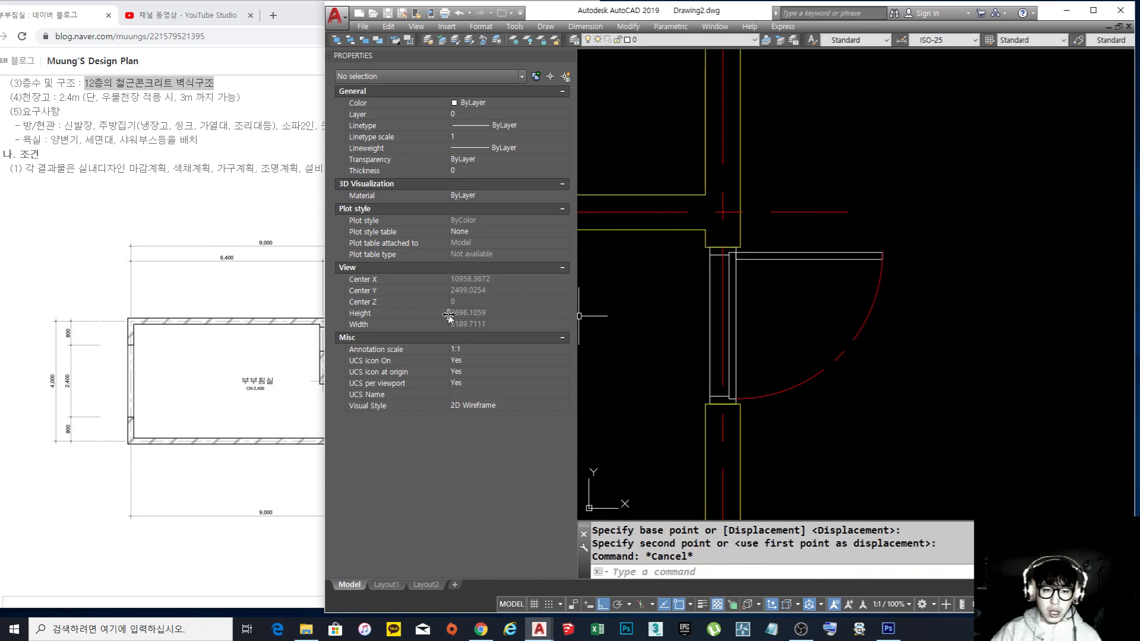
{"action": "key", "text": "ctrl+1"}
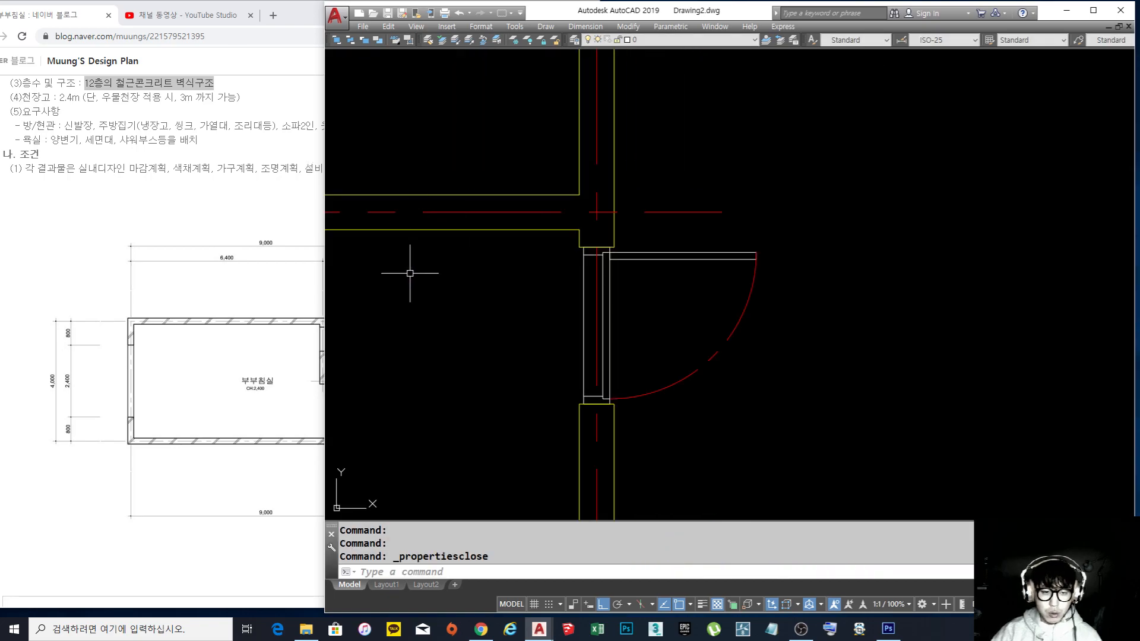
{"action": "left_click_drag", "start_coordinate": [324, 345], "coordinate": [469, 345]}
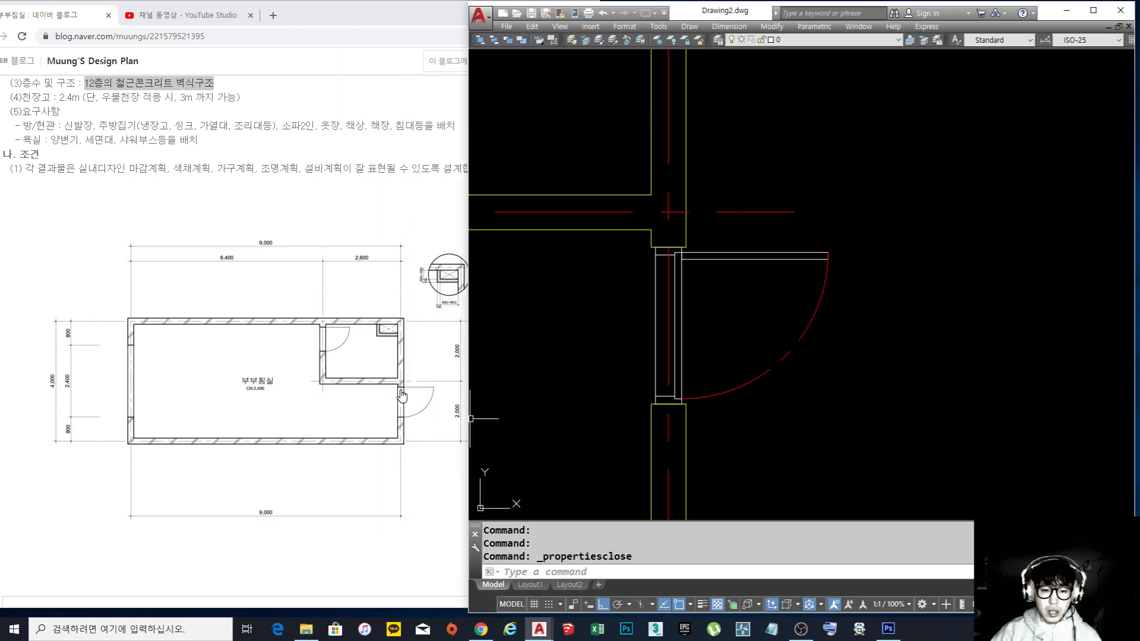
Move the door block from its frame's outer corner to the wall's outer corner so both are flush
{"action": "middle_click_drag", "start_coordinate": [708, 325], "coordinate": [721, 323]}
{"action": "type", "text": "m"}
{"action": "key", "text": "Return"}
{"action": "key", "text": "Escape"}
{"action": "key", "text": "Escape"}
{"action": "key", "text": "space"}
{"action": "left_click", "coordinate": [766, 270]}
{"action": "left_click", "coordinate": [750, 251]}
{"action": "scroll", "coordinate": [750, 251], "scroll_direction": "up", "scroll_amount": 4}
{"action": "key", "text": "Return"}
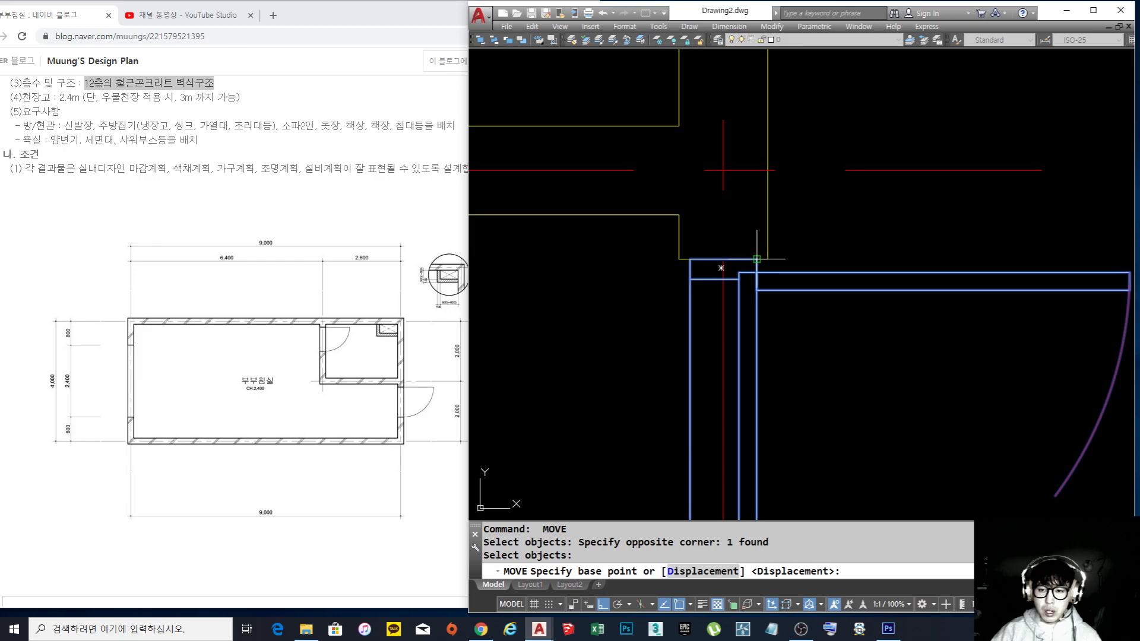
{"action": "left_click", "coordinate": [756, 259]}
{"action": "left_click", "coordinate": [767, 258]}
{"action": "scroll", "coordinate": [767, 273], "scroll_direction": "down", "scroll_amount": 2}
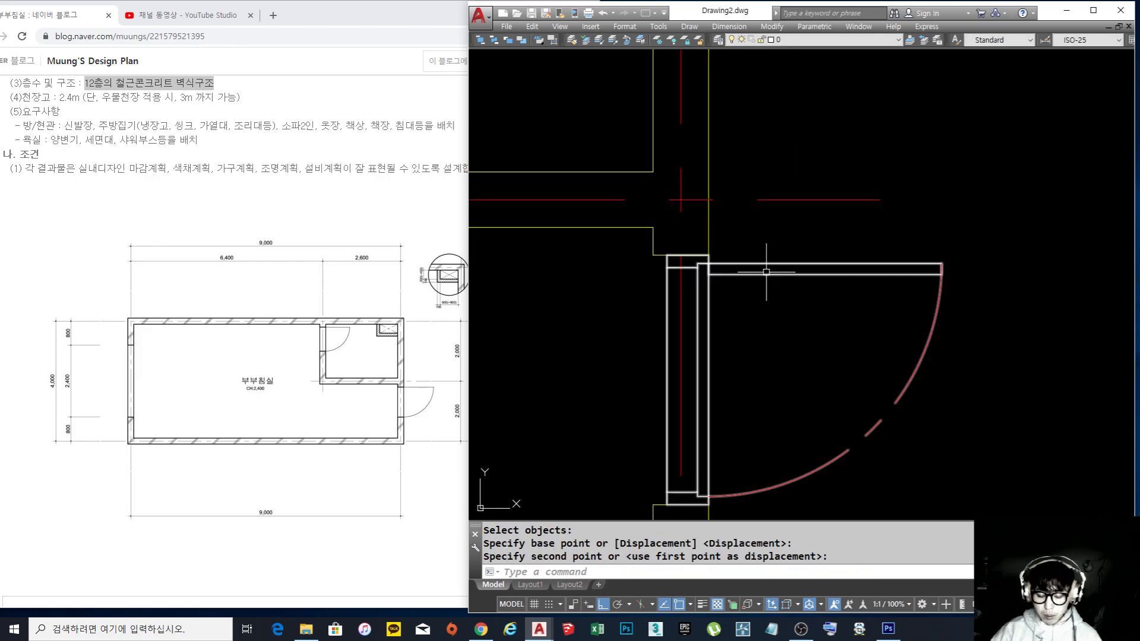
Move the door block 20 outward from the wall's outer face
{"action": "type", "text": "m"}
{"action": "key", "text": "Return"}
{"action": "left_click", "coordinate": [805, 310]}
{"action": "left_click", "coordinate": [770, 250]}
{"action": "key", "text": "Return"}
{"action": "left_click", "coordinate": [753, 237]}
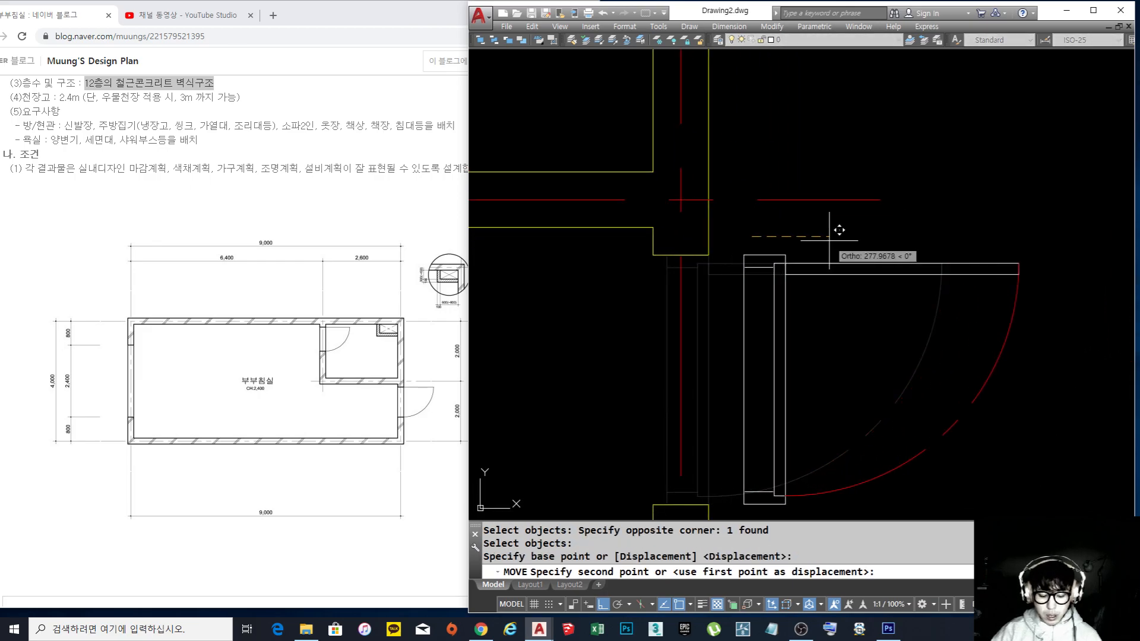
{"action": "type", "text": "20"}
{"action": "key", "text": "Return"}
{"action": "key", "text": "Escape"}
{"action": "key", "text": "Escape"}
{"action": "scroll", "coordinate": [783, 284], "scroll_direction": "down", "scroll_amount": 3}
{"action": "scroll", "coordinate": [783, 284], "scroll_direction": "up", "scroll_amount": 2}
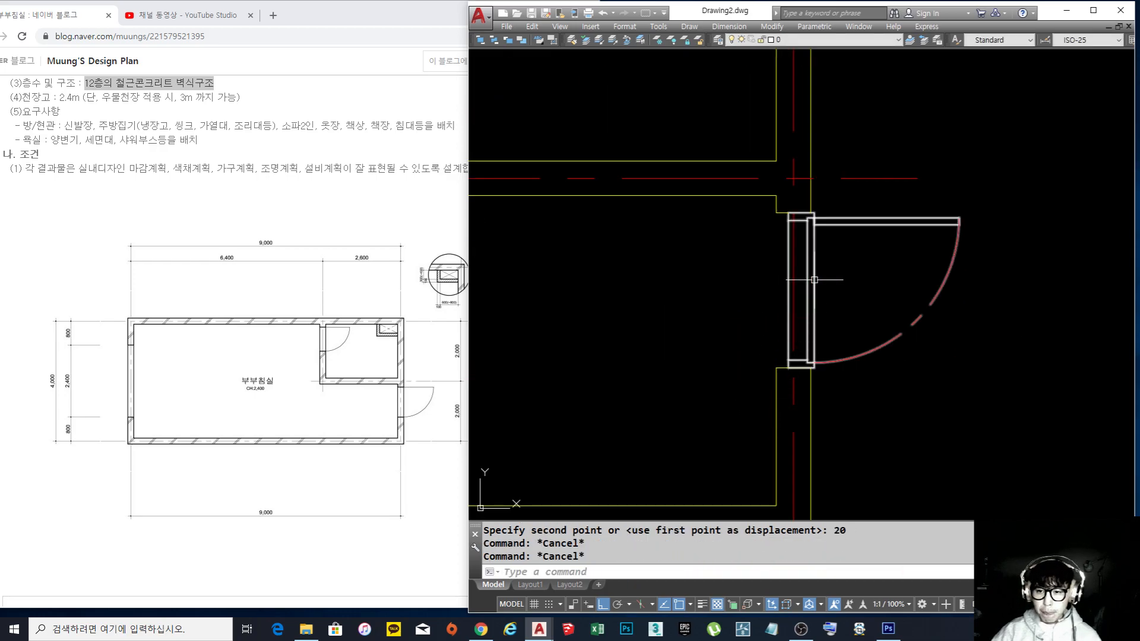
Try to centre the door block's frame within the wall thickness
{"action": "scroll", "coordinate": [827, 220], "scroll_direction": "up", "scroll_amount": 4}
{"action": "type", "text": "m"}
{"action": "key", "text": "Return"}
{"action": "left_click", "coordinate": [880, 289]}
{"action": "left_click", "coordinate": [799, 209]}
{"action": "scroll", "coordinate": [799, 209], "scroll_direction": "up", "scroll_amount": 2}
{"action": "key", "text": "Return"}
{"action": "left_click", "coordinate": [779, 207]}
{"action": "left_click", "coordinate": [760, 207]}
Try to align the door block's frame with the wall's inner corner
{"action": "key", "text": "Return"}
{"action": "left_click", "coordinate": [842, 256]}
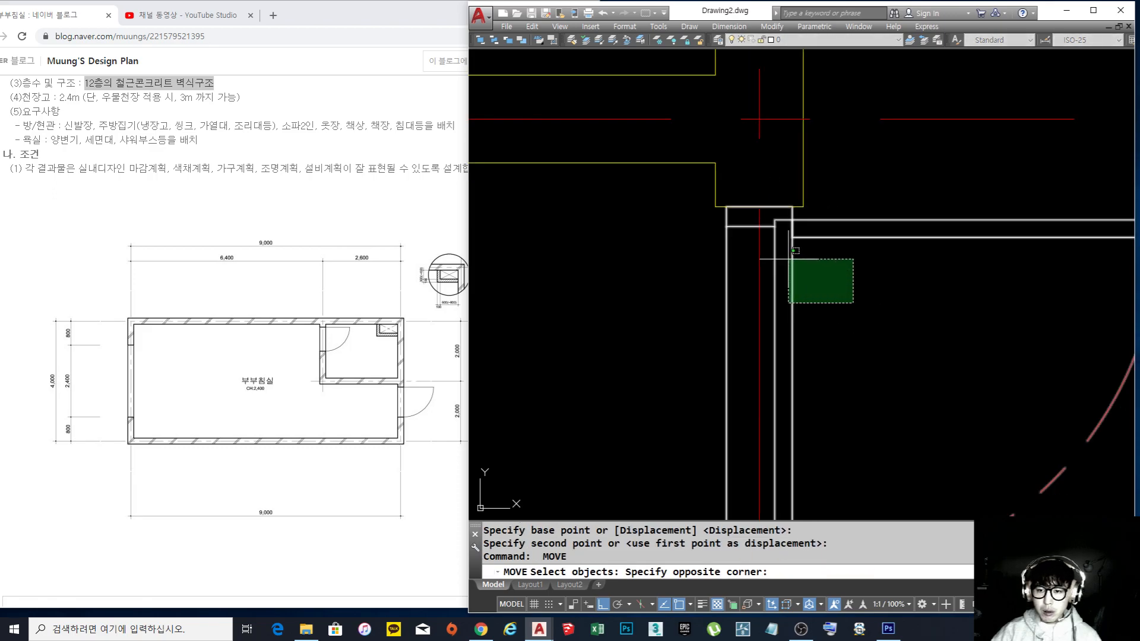
{"action": "left_click", "coordinate": [790, 318]}
{"action": "key", "text": "Return"}
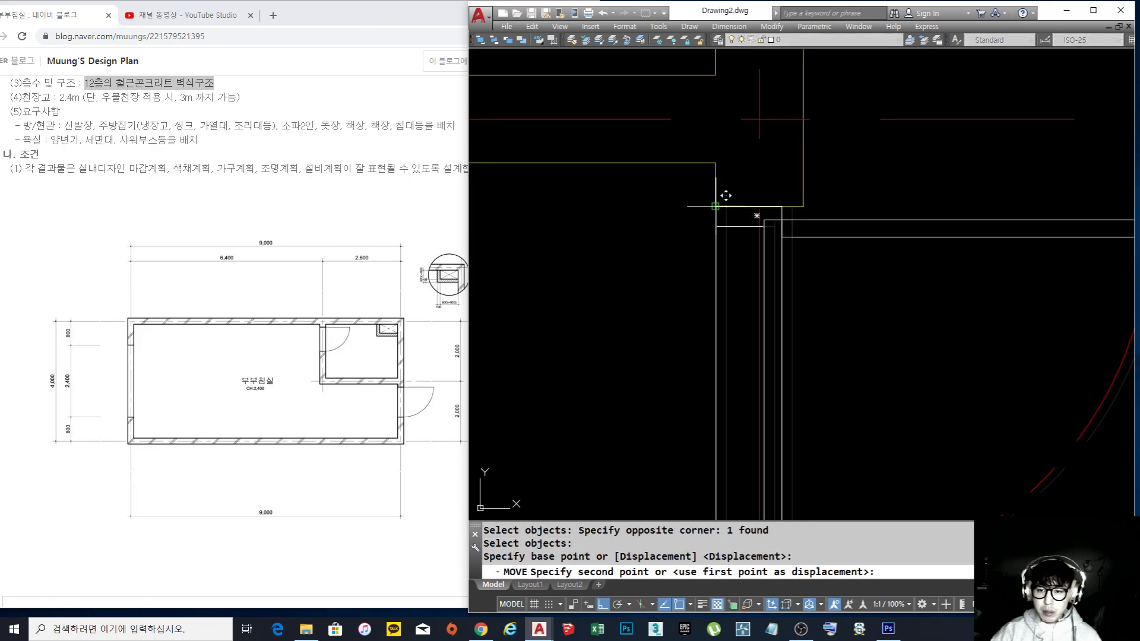
{"action": "left_click", "coordinate": [715, 207]}
Try to move the door block 20 inward beyond the wall's inner face
{"action": "key", "text": "space"}
{"action": "left_click", "coordinate": [728, 238]}
{"action": "left_click", "coordinate": [657, 297]}
{"action": "key", "text": "Return"}
{"action": "left_click", "coordinate": [698, 327]}
{"action": "type", "text": "20"}
{"action": "key", "text": "Return"}
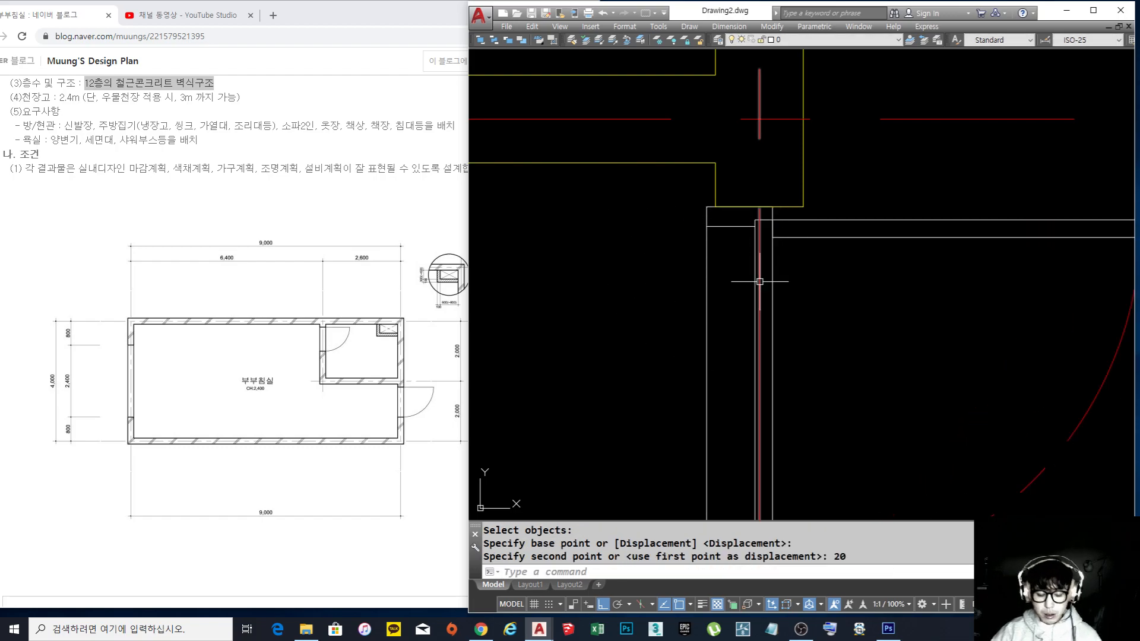
Undo the three inward moves of the door block
{"action": "key", "text": "ctrl+z"}
{"action": "key", "text": "ctrl+z"}
{"action": "key", "text": "ctrl+z"}
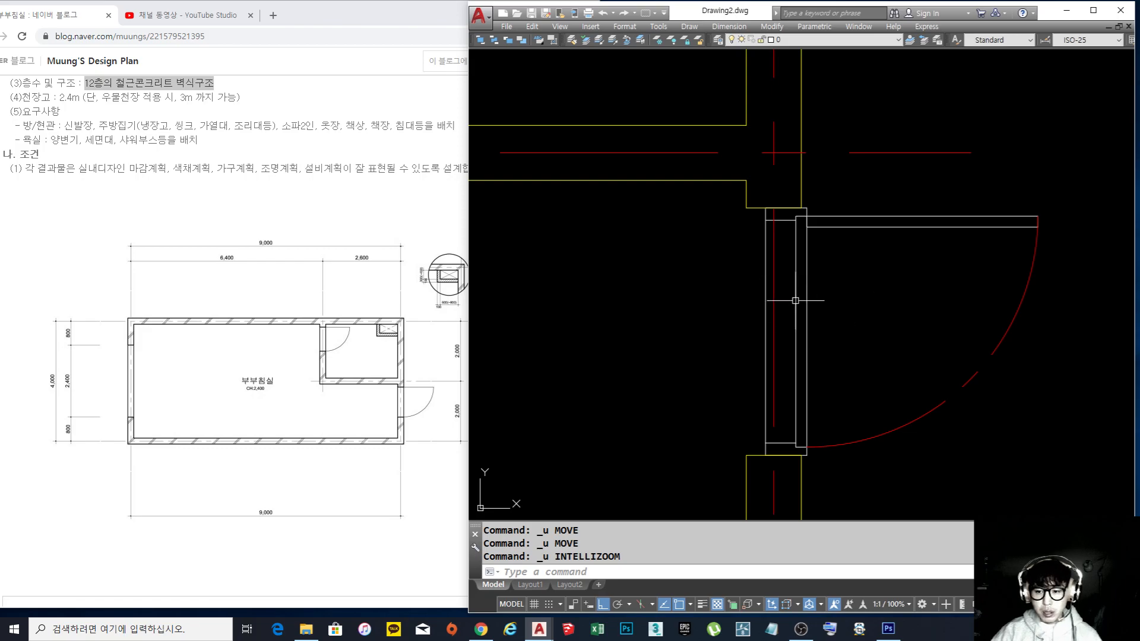
{"action": "scroll", "coordinate": [863, 282], "scroll_direction": "down", "scroll_amount": 3}
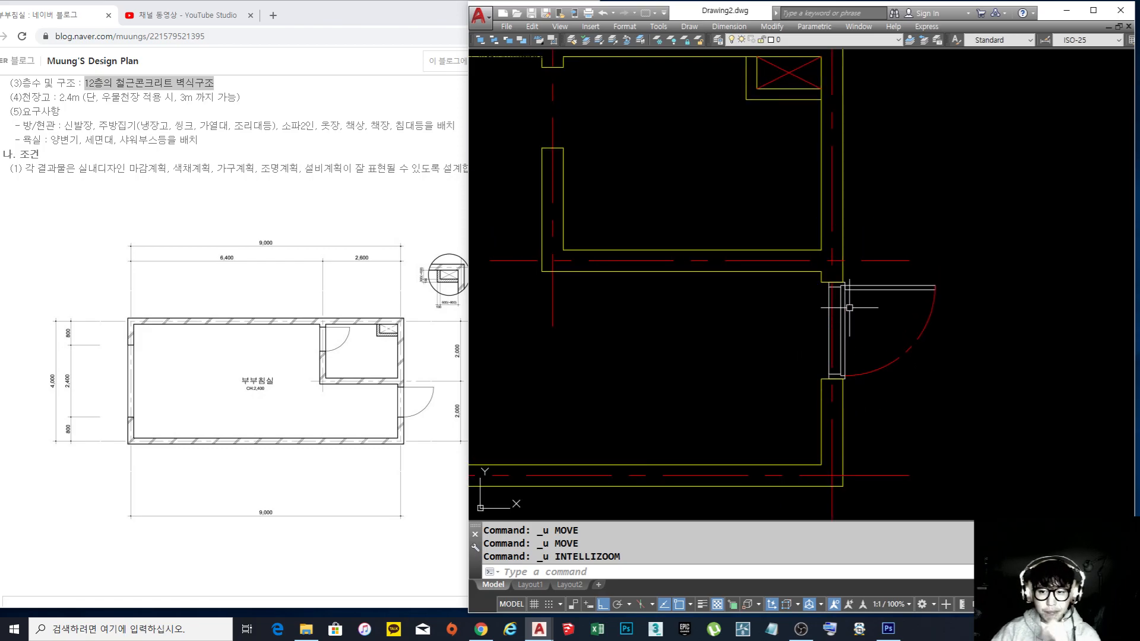
{"action": "scroll", "coordinate": [857, 401], "scroll_direction": "down", "scroll_amount": 3}
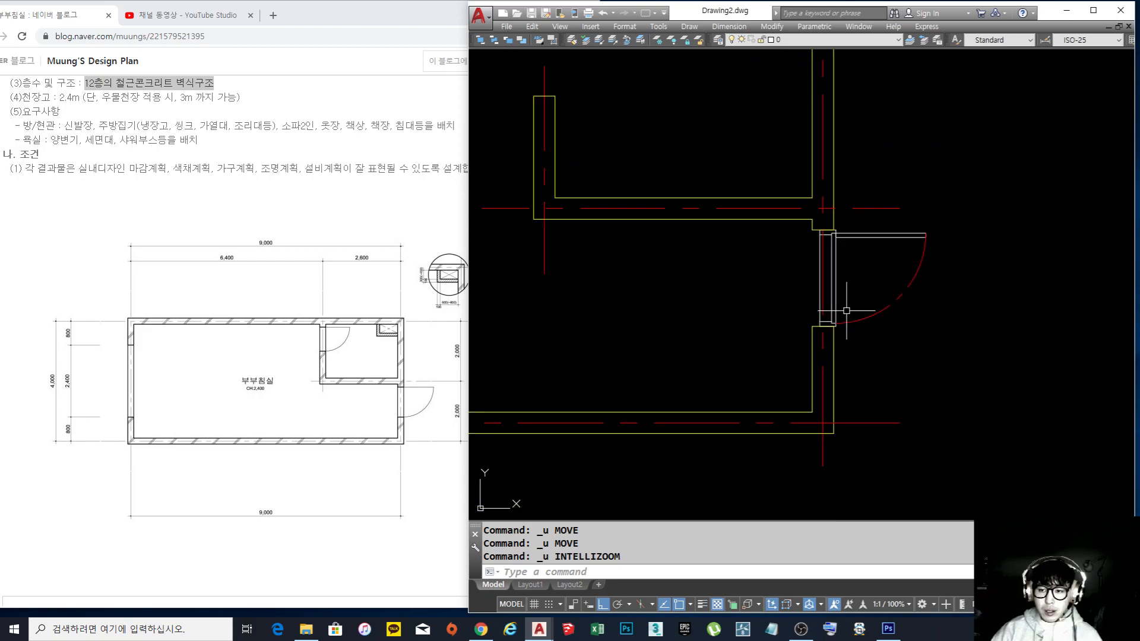
Assign the door block to the layer with cyan color
{"action": "middle_click_drag", "start_coordinate": [840, 315], "coordinate": [873, 376]}
{"action": "left_click", "coordinate": [924, 361]}
{"action": "key", "text": "Escape"}
{"action": "key", "text": "Escape"}
{"action": "key", "text": "Escape"}
{"action": "left_click", "coordinate": [920, 311]}
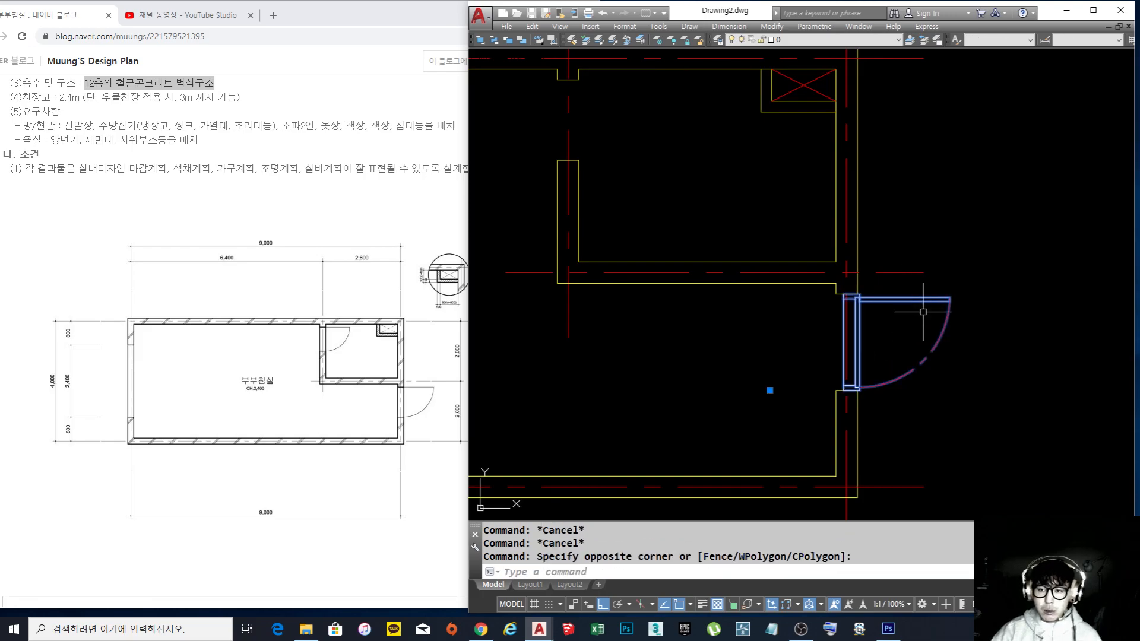
{"action": "left_click", "coordinate": [780, 41]}
{"action": "key", "text": "Escape"}
{"action": "scroll", "coordinate": [884, 342], "scroll_direction": "down", "scroll_amount": 4}
{"action": "scroll", "coordinate": [873, 311], "scroll_direction": "up", "scroll_amount": 2}
Copy the entrance door block horizontally into the bedroom, beside the bathroom partition
{"action": "type", "text": "c"}
{"action": "key", "text": "Escape"}
{"action": "key", "text": "Escape"}
{"action": "type", "text": "co"}
{"action": "key", "text": "Return"}
{"action": "left_click", "coordinate": [980, 356]}
{"action": "left_click", "coordinate": [897, 351]}
{"action": "key", "text": "Return"}
{"action": "left_click", "coordinate": [959, 319]}
{"action": "left_click", "coordinate": [629, 316]}
{"action": "key", "text": "Escape"}
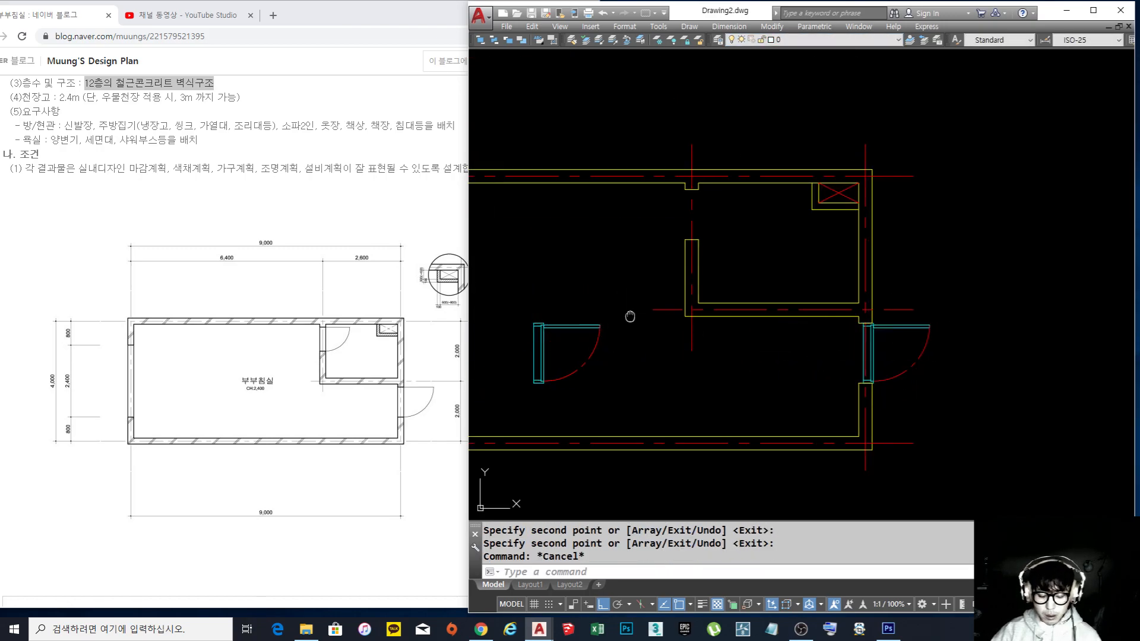
{"action": "scroll", "coordinate": [714, 292], "scroll_direction": "up", "scroll_amount": 2}
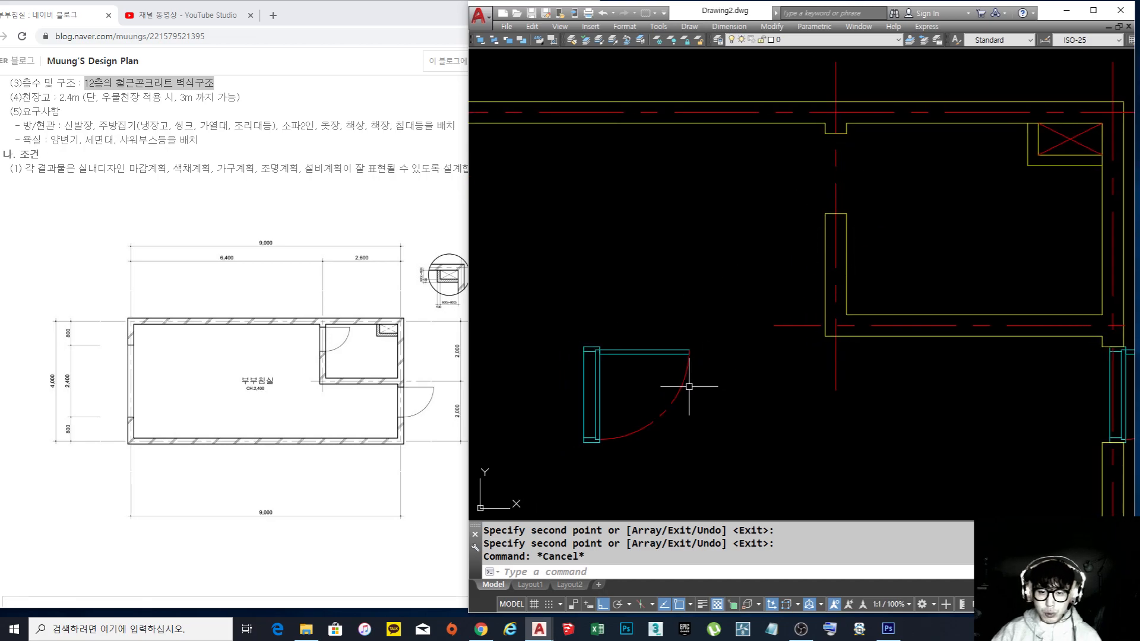
Explode the copied door block in the bedroom into separate objects
{"action": "scroll", "coordinate": [545, 474], "scroll_direction": "up", "scroll_amount": 2}
{"action": "type", "text": "x"}
{"action": "key", "text": "Return"}
{"action": "left_click", "coordinate": [733, 471]}
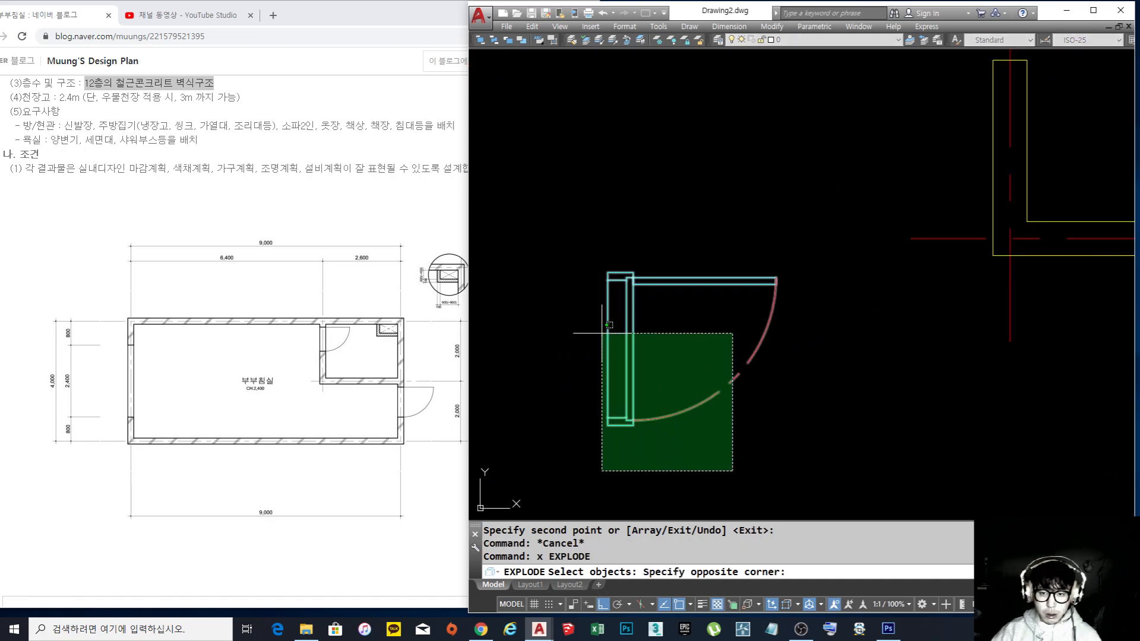
{"action": "left_click", "coordinate": [604, 334]}
{"action": "key", "text": "Return"}
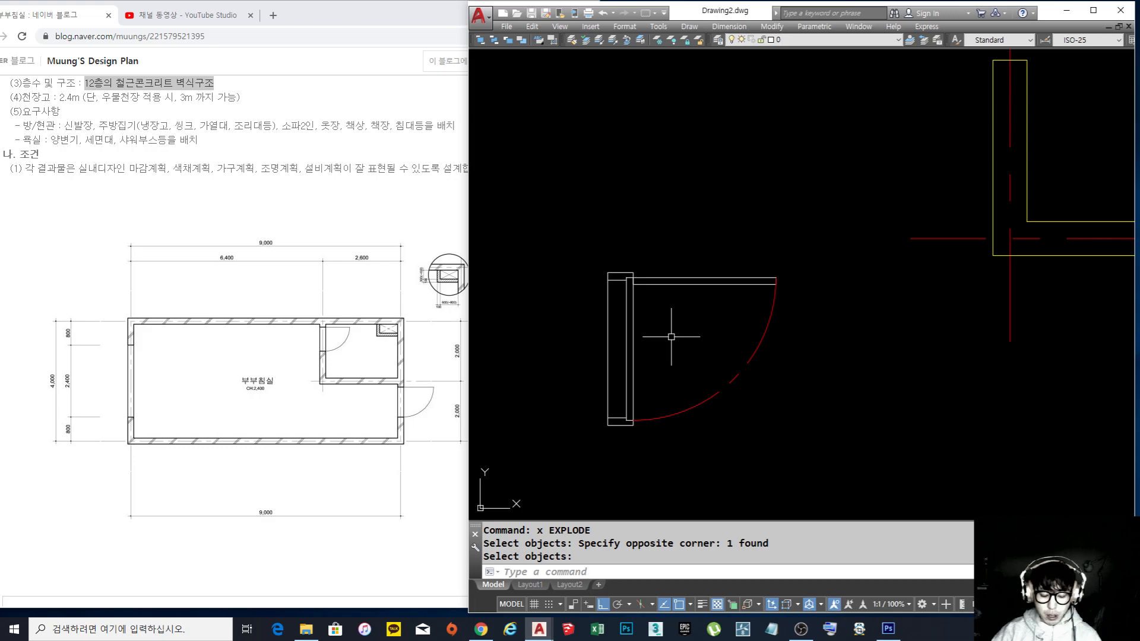
Stretch the free end of the copied door's leaf 150 toward the frame
{"action": "scroll", "coordinate": [776, 419], "scroll_direction": "down", "scroll_amount": 2}
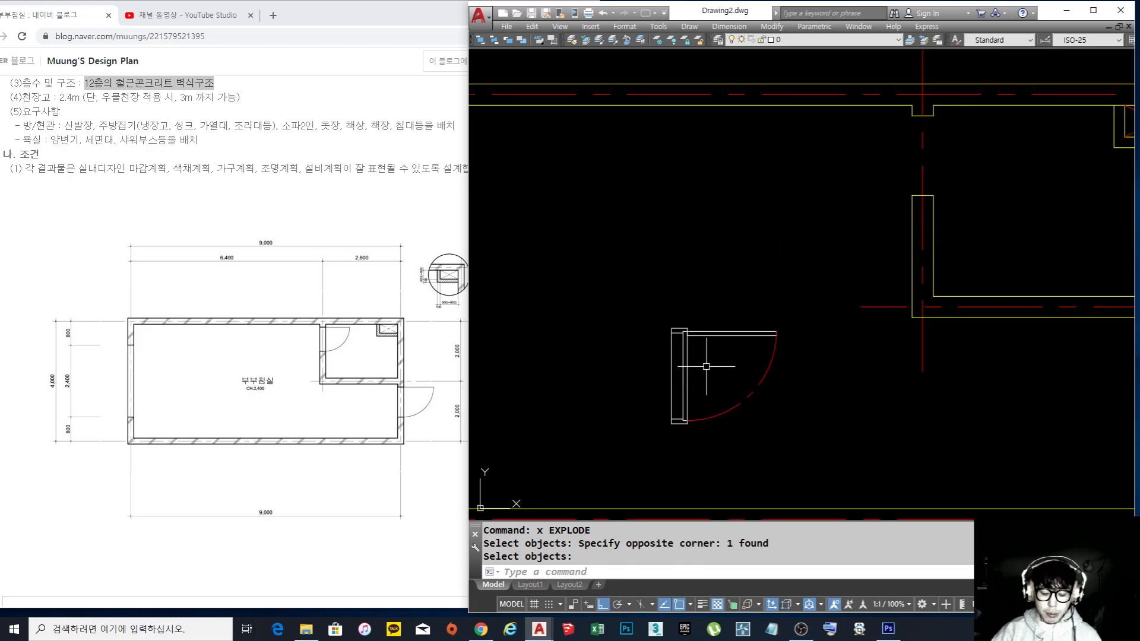
{"action": "type", "text": "s"}
{"action": "key", "text": "Return"}
{"action": "left_click", "coordinate": [828, 356]}
{"action": "left_click", "coordinate": [766, 293]}
{"action": "key", "text": "Return"}
{"action": "left_click", "coordinate": [821, 285]}
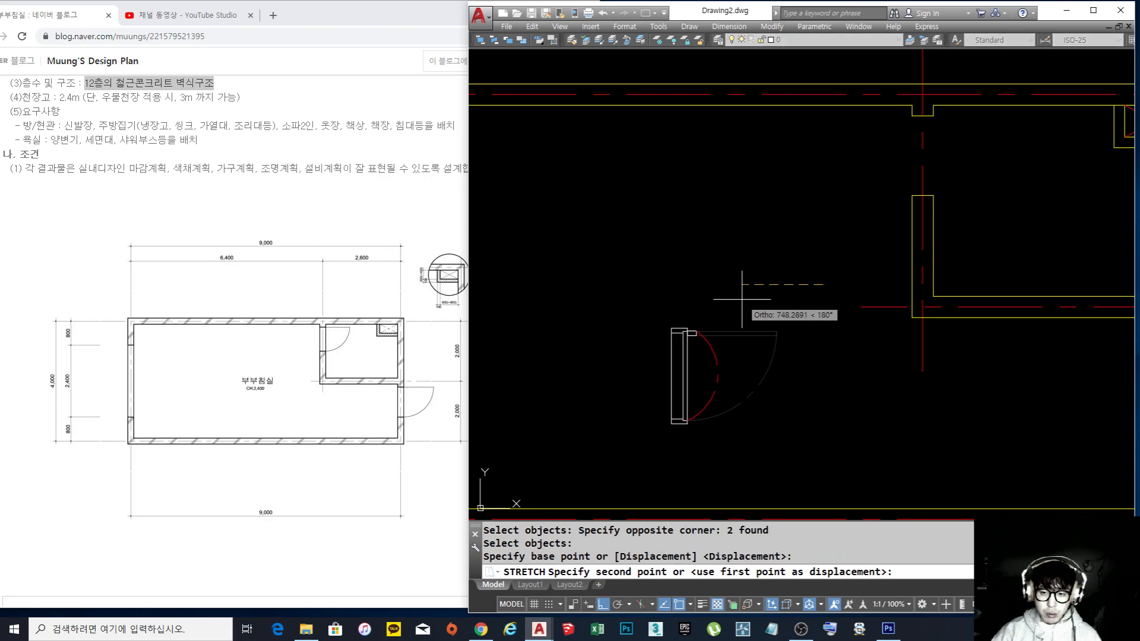
{"action": "type", "text": "150"}
{"action": "key", "text": "Return"}
Stretch the lower end of the copied door's frame 150 upward
{"action": "key", "text": "Return"}
{"action": "left_click", "coordinate": [713, 460]}
{"action": "left_click", "coordinate": [657, 422]}
{"action": "key", "text": "Return"}
{"action": "left_click", "coordinate": [636, 442]}
{"action": "type", "text": "150"}
{"action": "key", "text": "Return"}
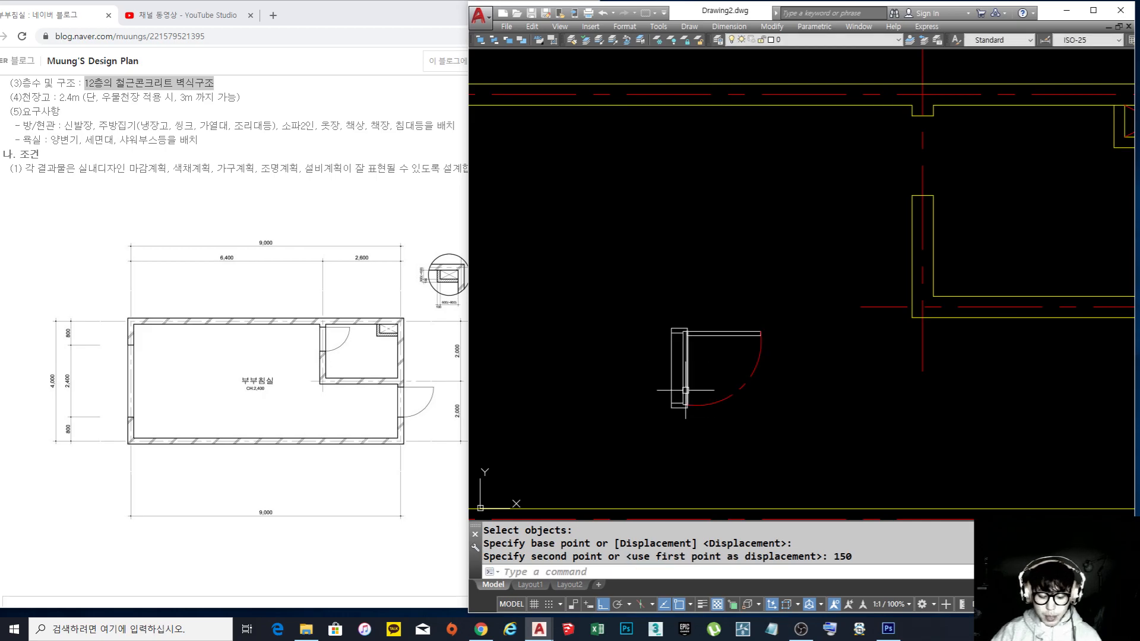
Measure the overall height of the shortened door frame
{"action": "key", "text": "Return"}
{"action": "scroll", "coordinate": [677, 383], "scroll_direction": "up", "scroll_amount": 4}
{"action": "left_click", "coordinate": [666, 246]}
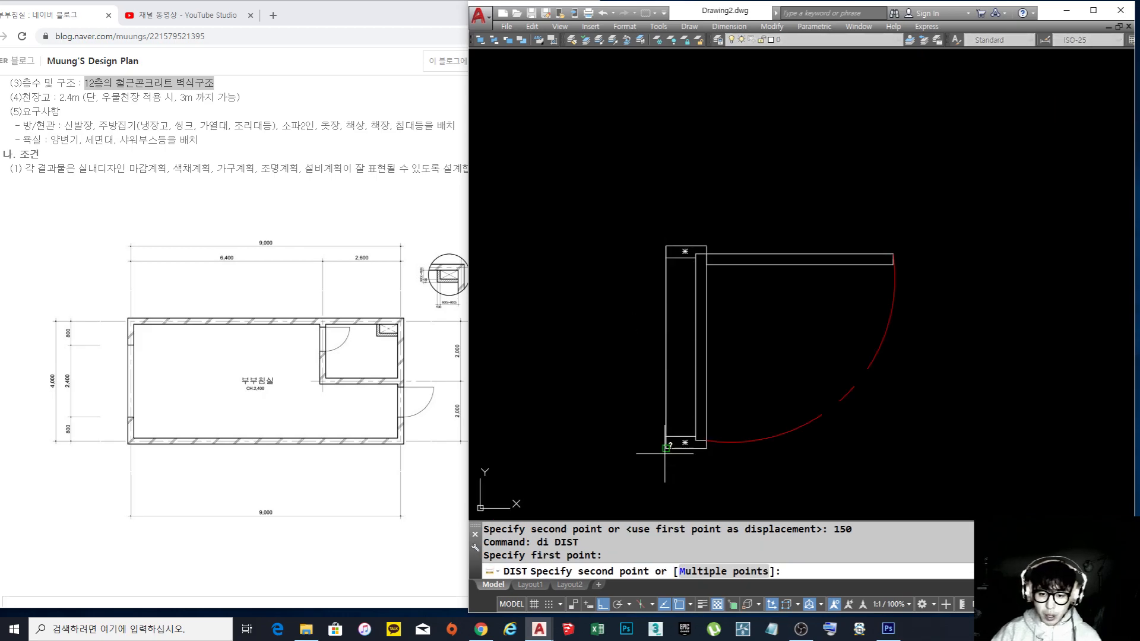
{"action": "left_click", "coordinate": [666, 449]}
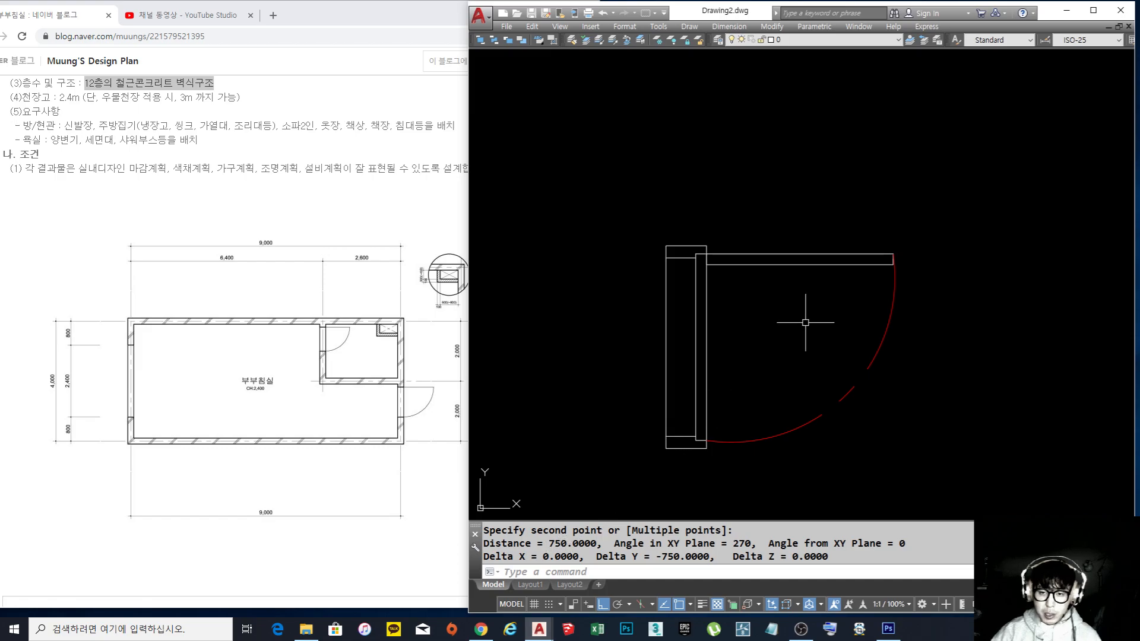
{"action": "key", "text": "Escape"}
{"action": "key", "text": "Escape"}
Draw a new swing arc centred on the hinge corner, from the frame's lower corner to the end of the door leaf
{"action": "left_click", "coordinate": [894, 432]}
{"action": "left_click", "coordinate": [811, 374]}
{"action": "key", "text": "Escape"}
{"action": "key", "text": "Escape"}
{"action": "type", "text": "a"}
{"action": "key", "text": "Return"}
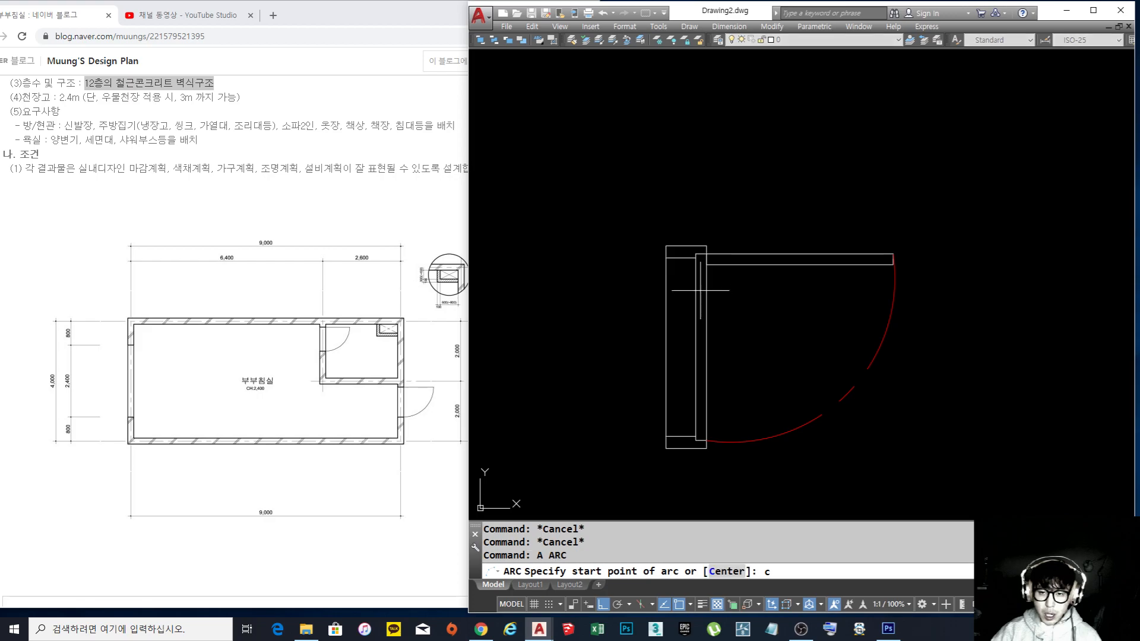
{"action": "type", "text": "c"}
{"action": "key", "text": "Return"}
{"action": "left_click", "coordinate": [707, 255]}
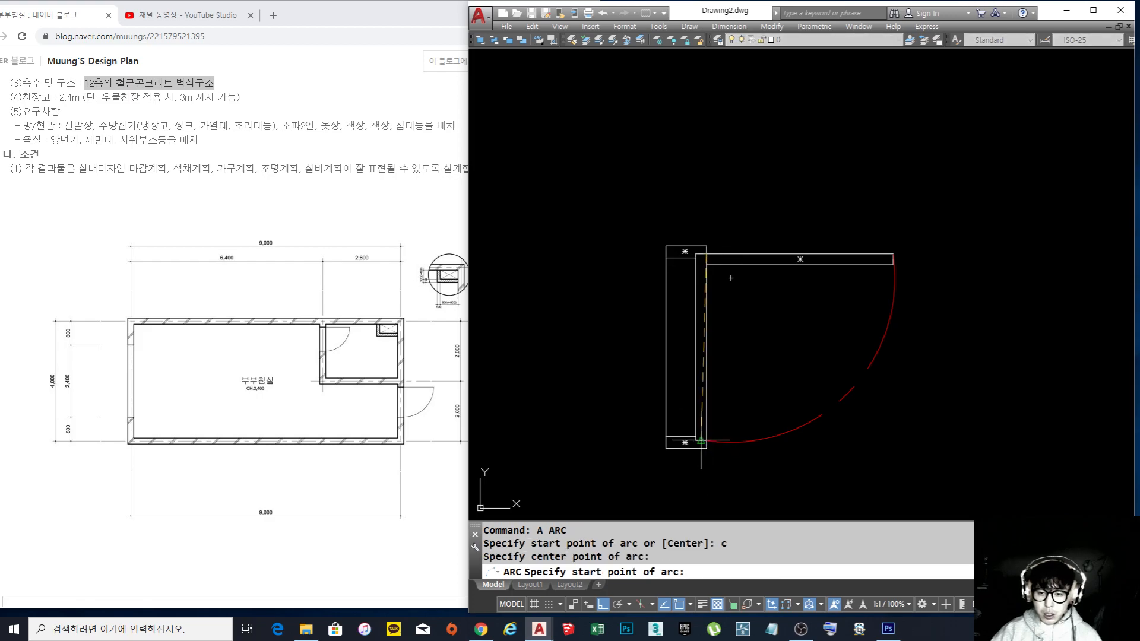
{"action": "scroll", "coordinate": [706, 440], "scroll_direction": "up", "scroll_amount": 5}
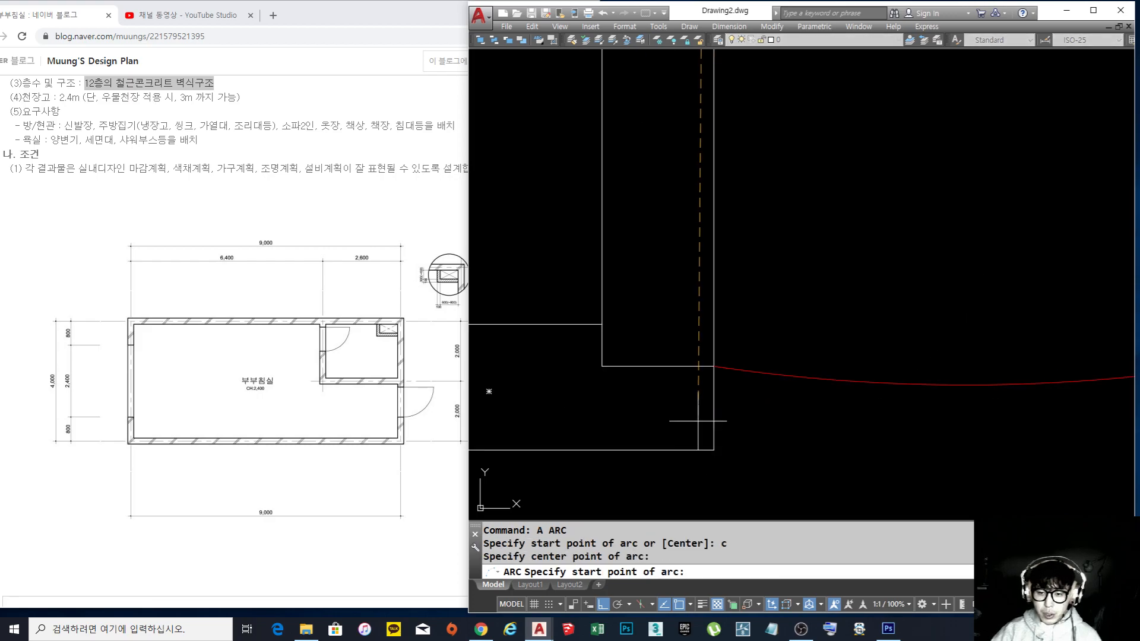
{"action": "left_click", "coordinate": [711, 372]}
{"action": "scroll", "coordinate": [772, 356], "scroll_direction": "down", "scroll_amount": 5}
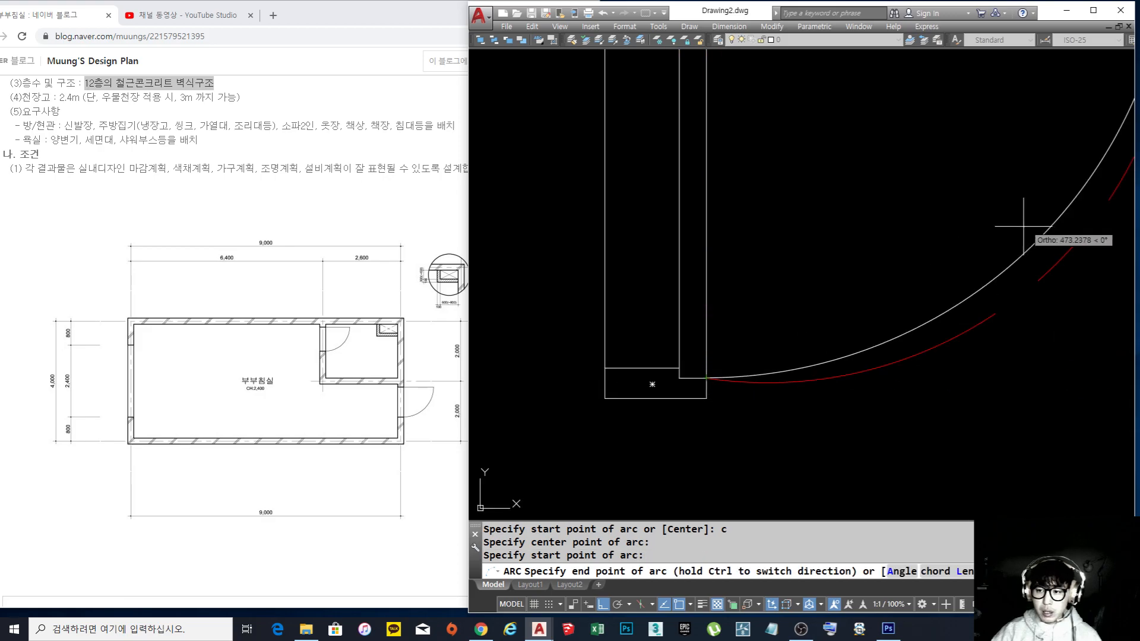
{"action": "left_click", "coordinate": [891, 263]}
{"action": "scroll", "coordinate": [862, 300], "scroll_direction": "up", "scroll_amount": 4}
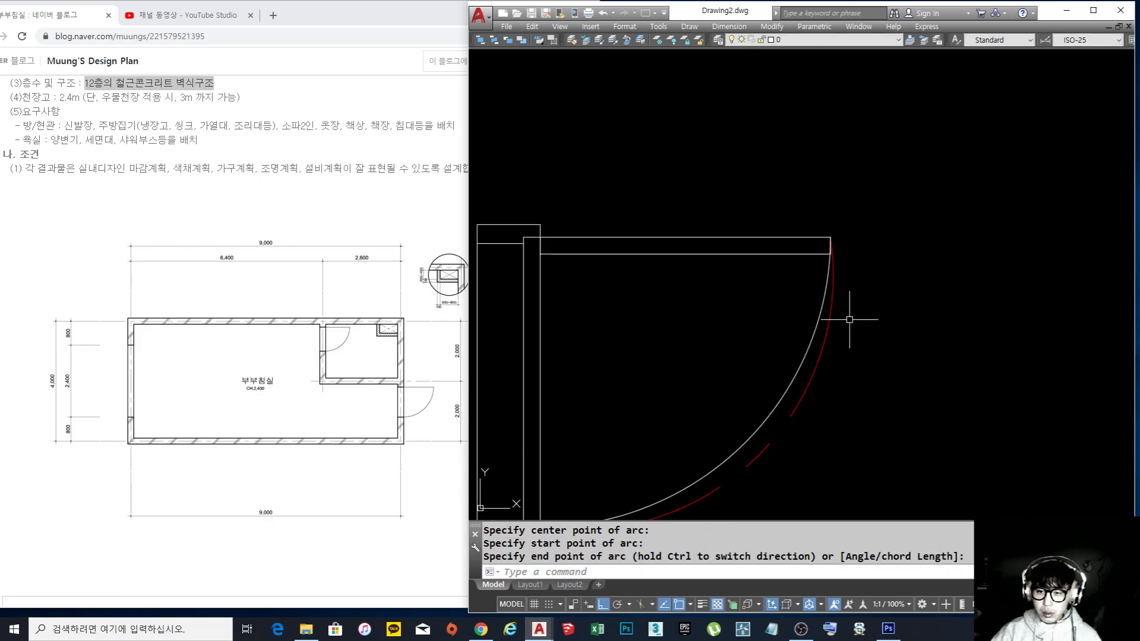
Match the properties of the old red swing arc to the new arc
{"action": "key", "text": "Escape"}
{"action": "left_click", "coordinate": [819, 332]}
{"action": "scroll", "coordinate": [870, 300], "scroll_direction": "down", "scroll_amount": 2}
{"action": "key", "text": "Escape"}
{"action": "type", "text": "ma"}
{"action": "key", "text": "Return"}
{"action": "left_click", "coordinate": [836, 355]}
{"action": "left_click", "coordinate": [850, 383]}
{"action": "left_click", "coordinate": [814, 370]}
{"action": "key", "text": "Return"}
Erase the old distorted swing arc
{"action": "type", "text": "e"}
{"action": "key", "text": "Return"}
{"action": "left_click", "coordinate": [777, 407]}
{"action": "key", "text": "Return"}
{"action": "key", "text": "Escape"}
{"action": "scroll", "coordinate": [763, 357], "scroll_direction": "down", "scroll_amount": 2}
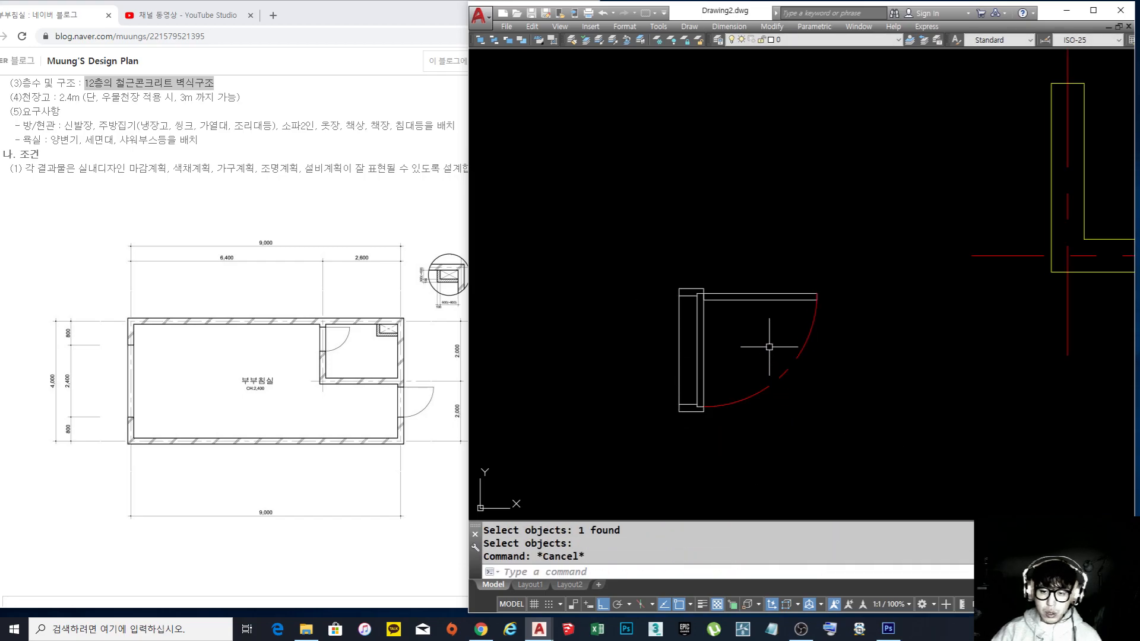
Cut all parts of the resized door and paste them back as a block in the bedroom
{"action": "left_click", "coordinate": [799, 432]}
{"action": "left_click", "coordinate": [590, 191]}
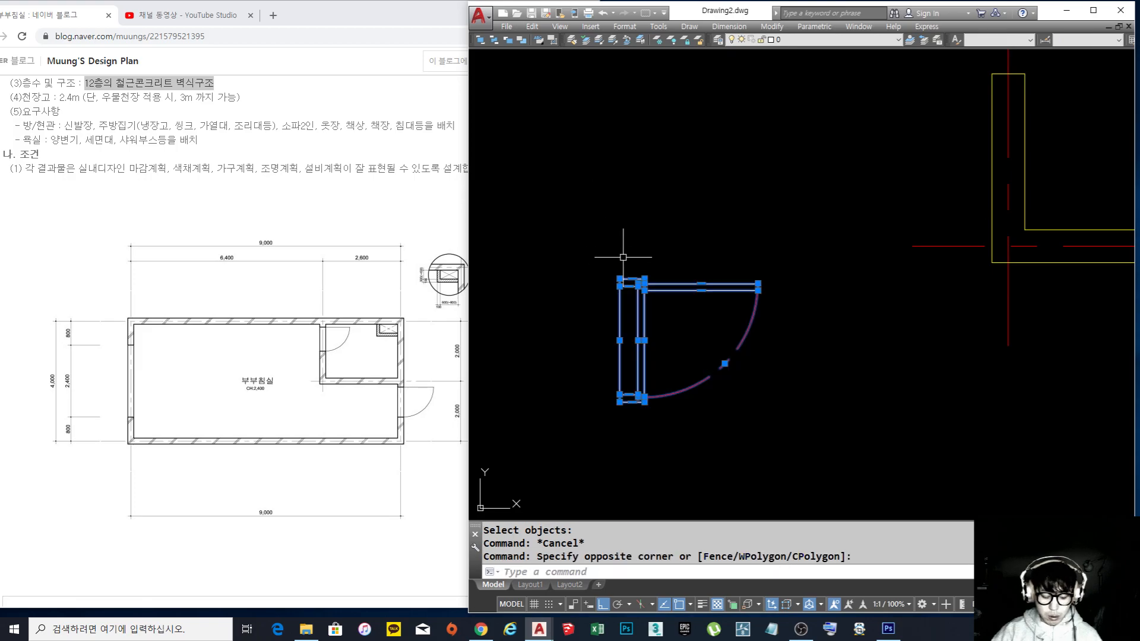
{"action": "key", "text": "ctrl+x"}
{"action": "key", "text": "ctrl+shift+v"}
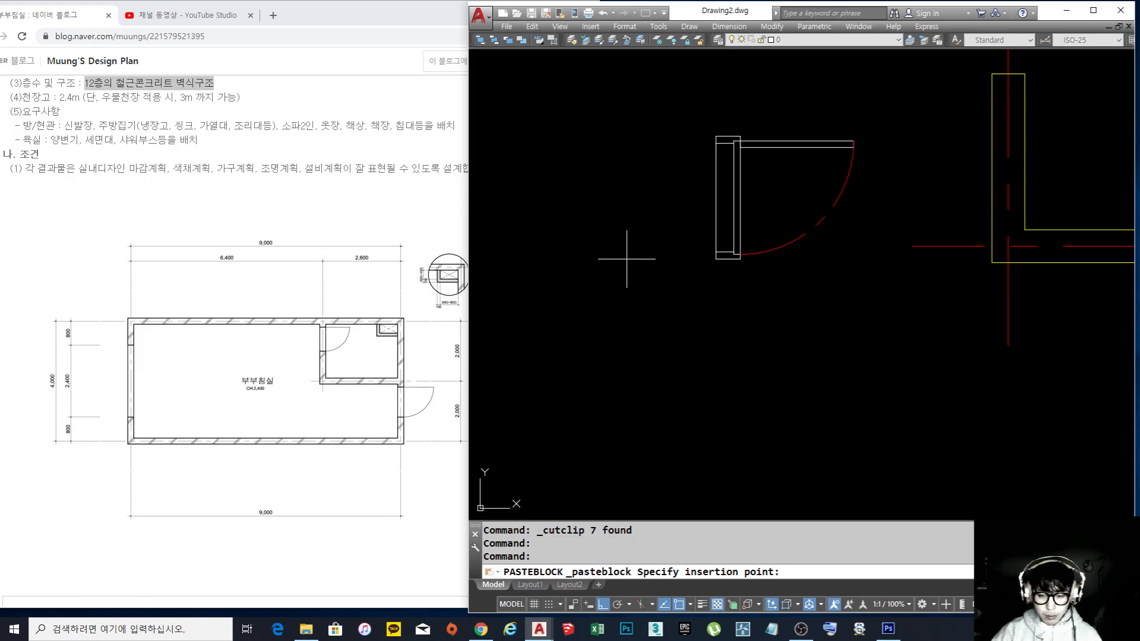
{"action": "left_click", "coordinate": [734, 368]}
{"action": "key", "text": "Escape"}
Match the properties of the entrance door block to the new smaller door block
{"action": "middle_click_drag", "start_coordinate": [840, 291], "coordinate": [763, 346]}
{"action": "scroll", "coordinate": [742, 298], "scroll_direction": "down", "scroll_amount": 4}
{"action": "type", "text": "ma"}
{"action": "key", "text": "Return"}
{"action": "left_click", "coordinate": [1020, 316]}
{"action": "left_click", "coordinate": [751, 364]}
{"action": "left_click", "coordinate": [697, 307]}
{"action": "key", "text": "Return"}
Move the smaller door block into the bathroom partition opening, against the upper wall stub
{"action": "type", "text": "m"}
{"action": "key", "text": "Return"}
{"action": "left_click", "coordinate": [749, 377]}
{"action": "left_click", "coordinate": [704, 284]}
{"action": "scroll", "coordinate": [704, 284], "scroll_direction": "up", "scroll_amount": 2}
{"action": "key", "text": "Return"}
{"action": "left_click", "coordinate": [731, 321]}
{"action": "middle_click_drag", "start_coordinate": [933, 142], "coordinate": [680, 422]}
{"action": "left_click", "coordinate": [747, 308]}
{"action": "key", "text": "Escape"}
{"action": "key", "text": "Escape"}
Check how the bathroom door frame fits the partition thickness and open its block for editing
{"action": "scroll", "coordinate": [727, 355], "scroll_direction": "up", "scroll_amount": 4}
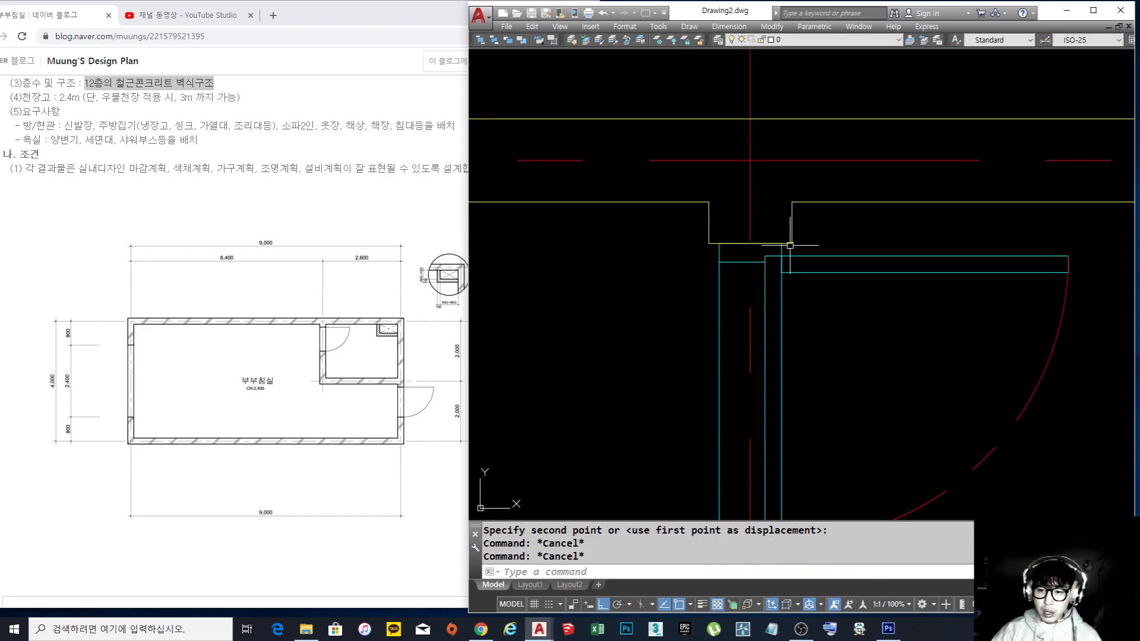
{"action": "scroll", "coordinate": [689, 244], "scroll_direction": "down", "scroll_amount": 2}
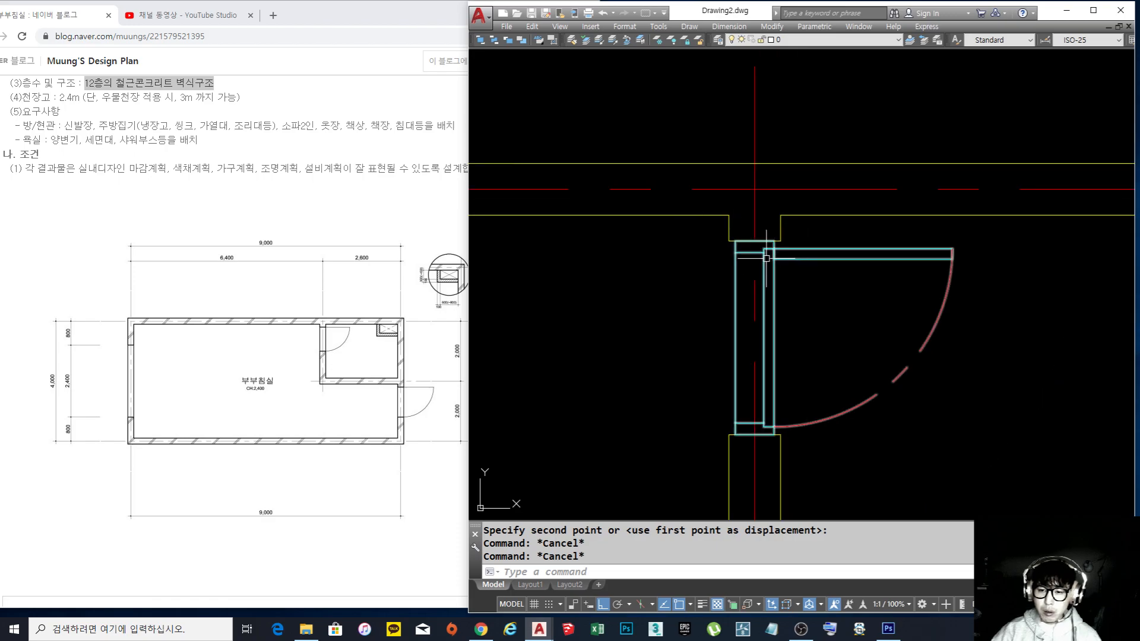
{"action": "scroll", "coordinate": [775, 238], "scroll_direction": "up", "scroll_amount": 3}
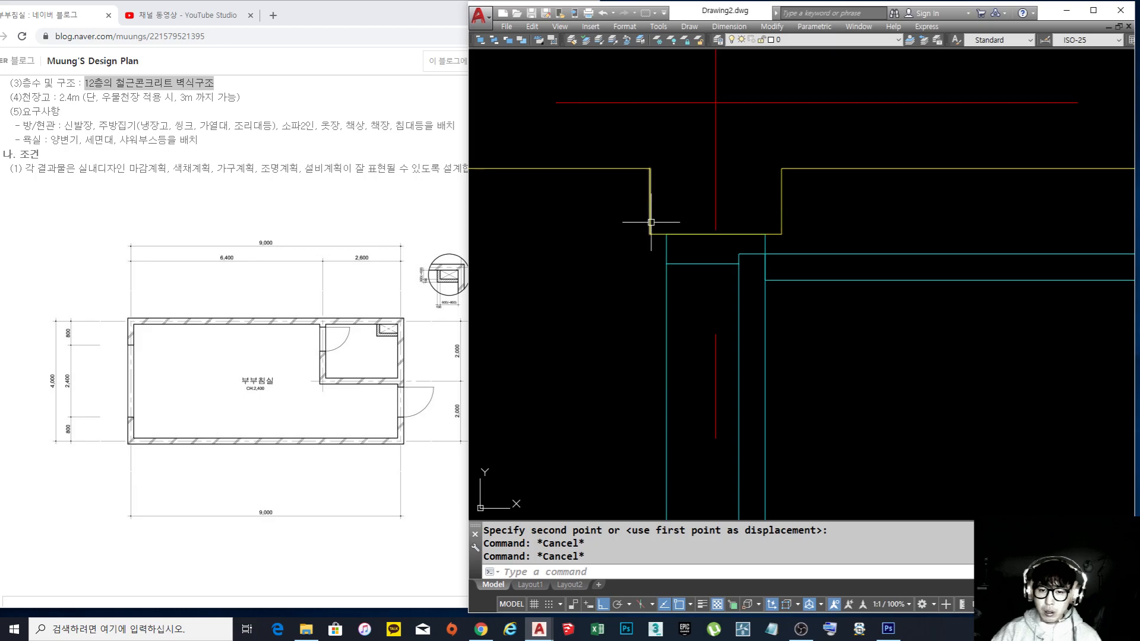
{"action": "scroll", "coordinate": [624, 232], "scroll_direction": "down", "scroll_amount": 3}
{"action": "scroll", "coordinate": [712, 300], "scroll_direction": "up", "scroll_amount": 1}
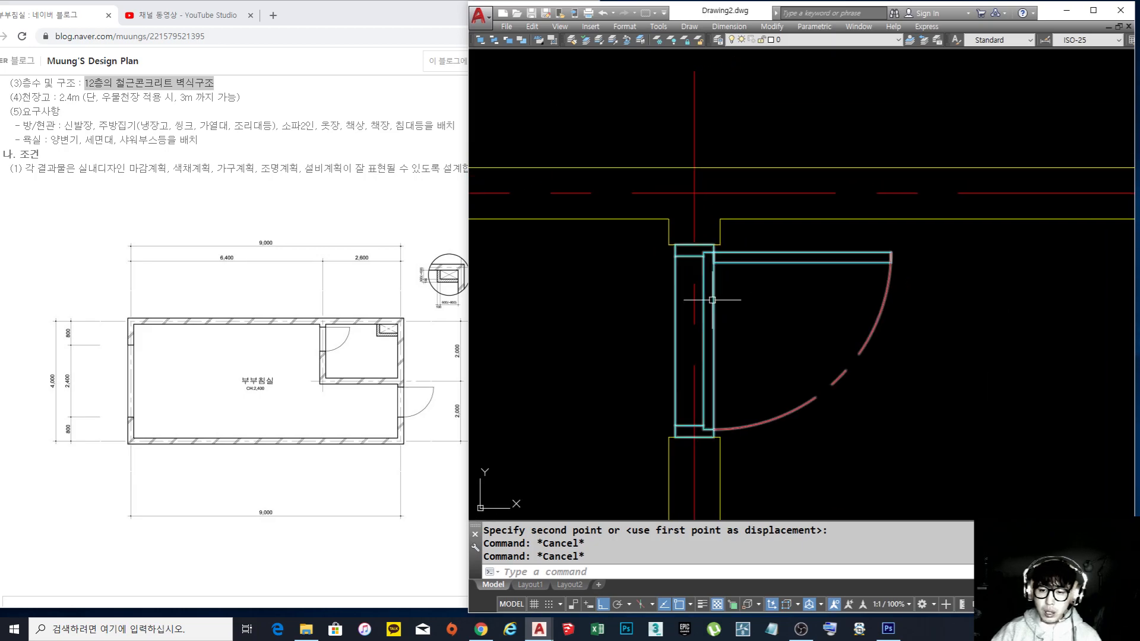
{"action": "left_click", "coordinate": [712, 300]}
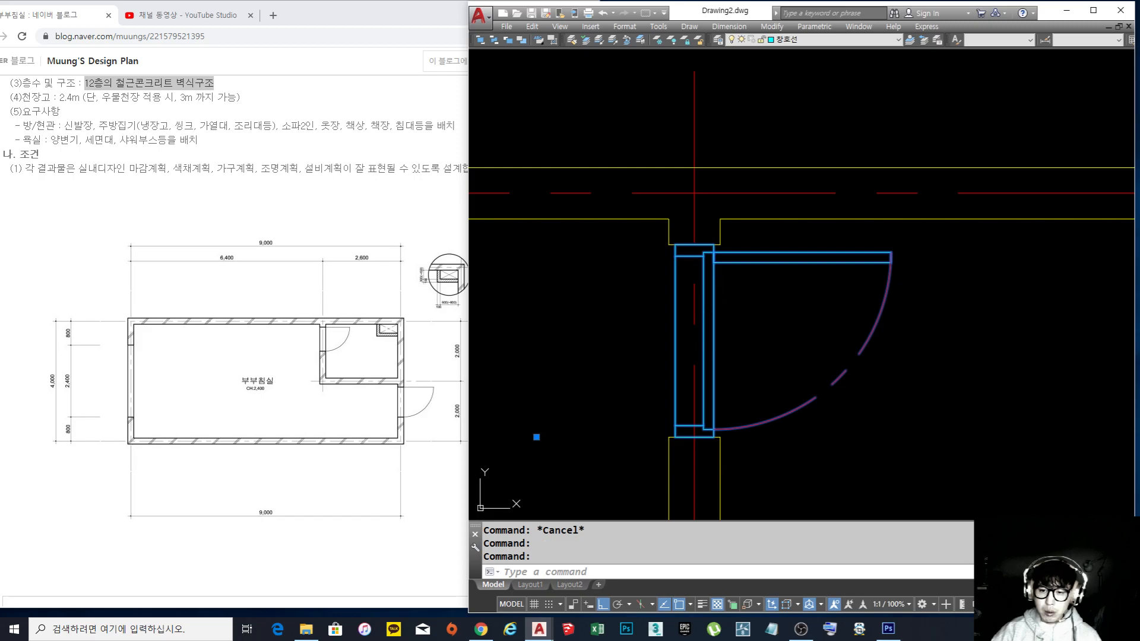
{"action": "double_click", "coordinate": [712, 300]}
{"action": "left_click", "coordinate": [457, 394]}
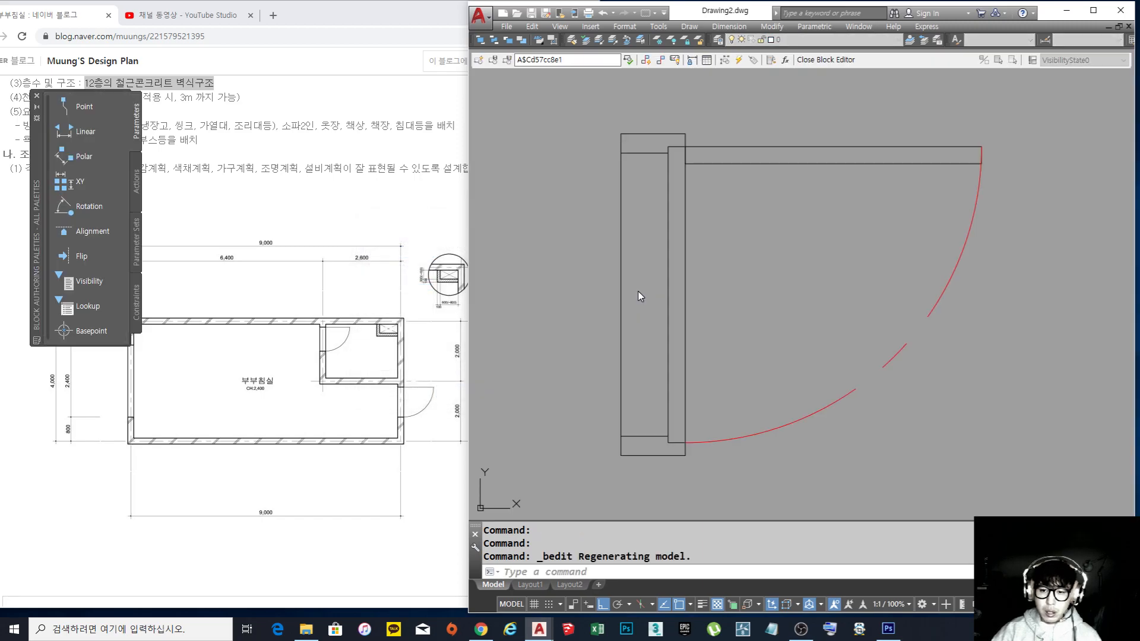
Stretch the frame's left side 40 outward in the door block and save the block changes
{"action": "scroll", "coordinate": [725, 262], "scroll_direction": "down", "scroll_amount": 2}
{"action": "type", "text": "s"}
{"action": "key", "text": "Return"}
{"action": "left_click", "coordinate": [677, 409]}
{"action": "left_click", "coordinate": [592, 132]}
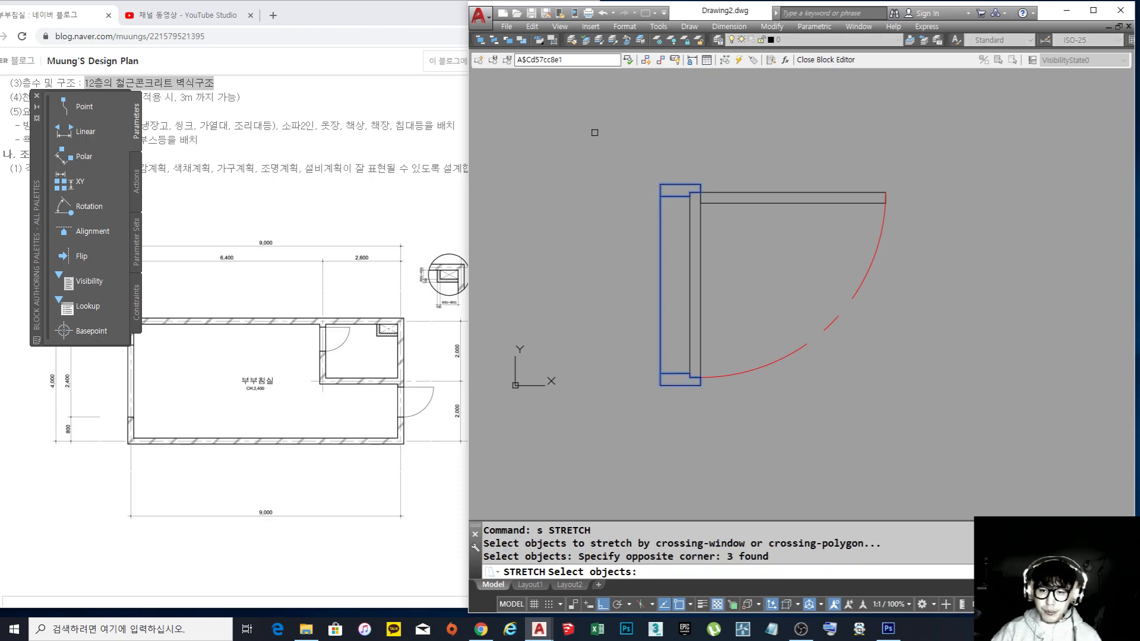
{"action": "key", "text": "Return"}
{"action": "left_click", "coordinate": [702, 140]}
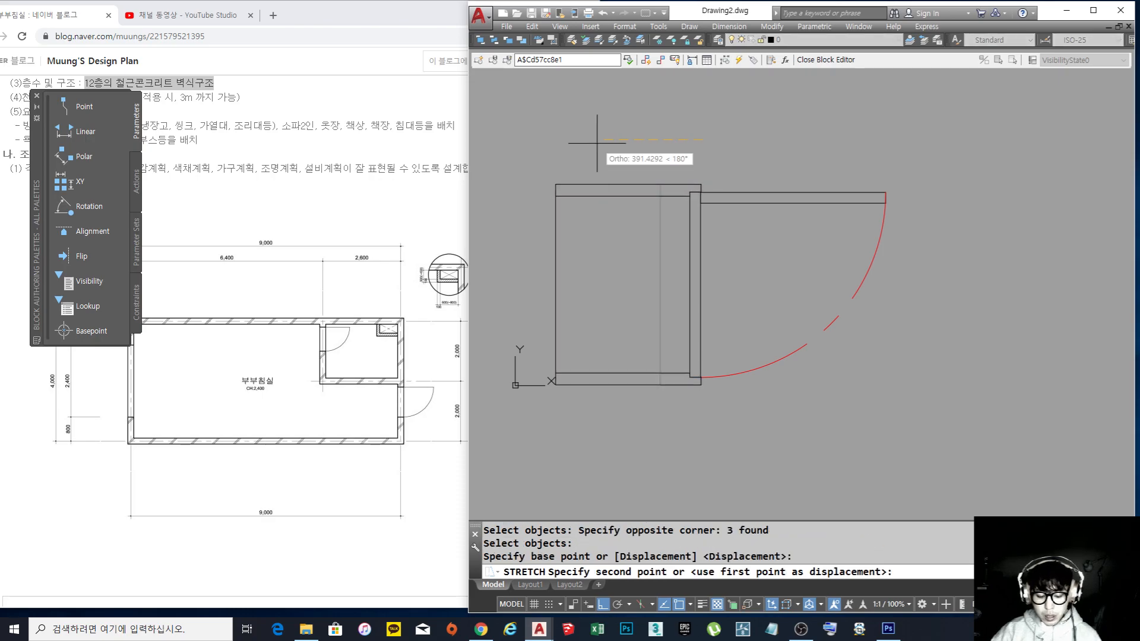
{"action": "key", "text": "Return"}
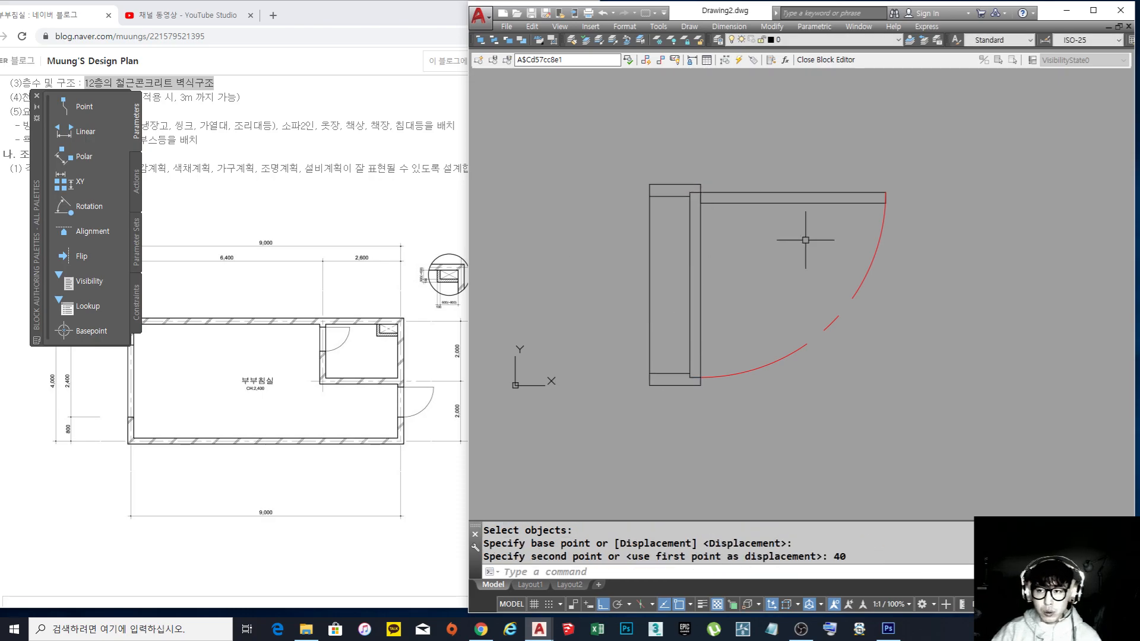
{"action": "left_click", "coordinate": [855, 63]}
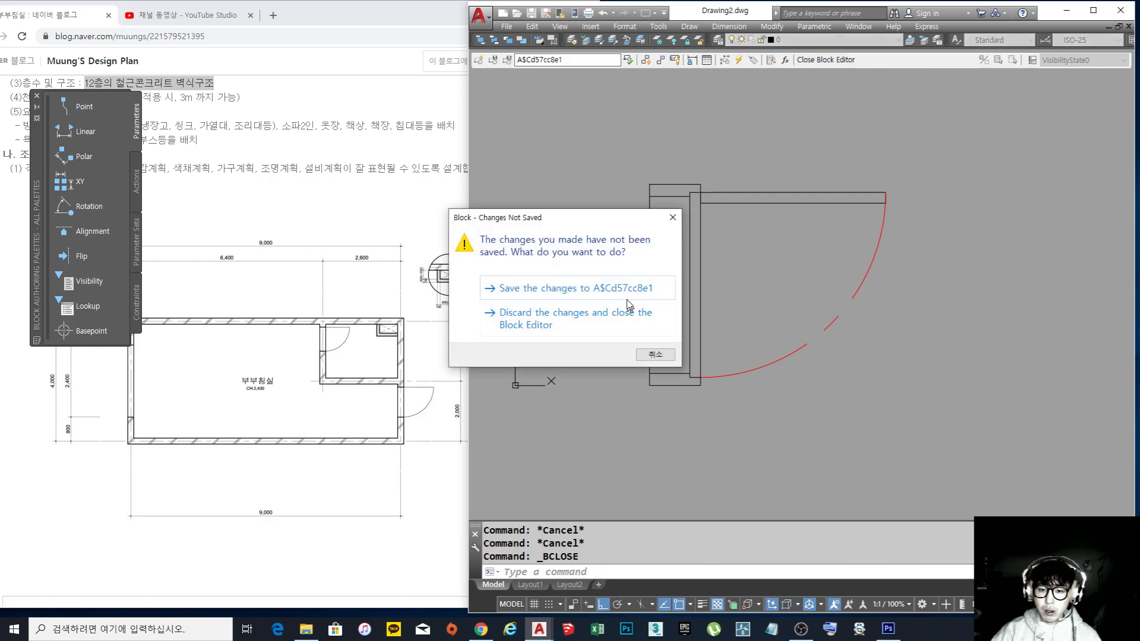
{"action": "left_click", "coordinate": [627, 375]}
Move the widened bathroom door block so its frame's midpoint meets the midpoint of the wall stub
{"action": "middle_click_drag", "start_coordinate": [723, 319], "coordinate": [740, 320]}
{"action": "type", "text": "m"}
{"action": "key", "text": "space"}
{"action": "left_click", "coordinate": [805, 293]}
{"action": "left_click", "coordinate": [789, 267]}
{"action": "left_click", "coordinate": [734, 248]}
{"action": "scroll", "coordinate": [734, 248], "scroll_direction": "up", "scroll_amount": 5}
{"action": "key", "text": "space"}
{"action": "left_click", "coordinate": [730, 262]}
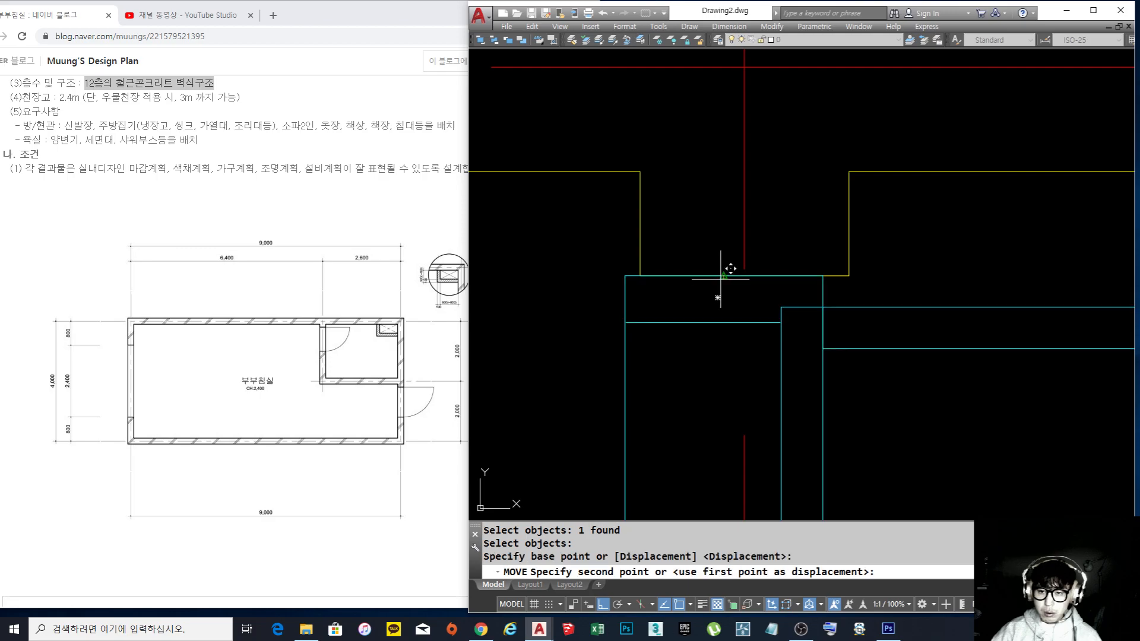
{"action": "key", "text": "Escape"}
{"action": "scroll", "coordinate": [821, 264], "scroll_direction": "down", "scroll_amount": 3}
{"action": "middle_click_drag", "start_coordinate": [789, 252], "coordinate": [773, 255]}
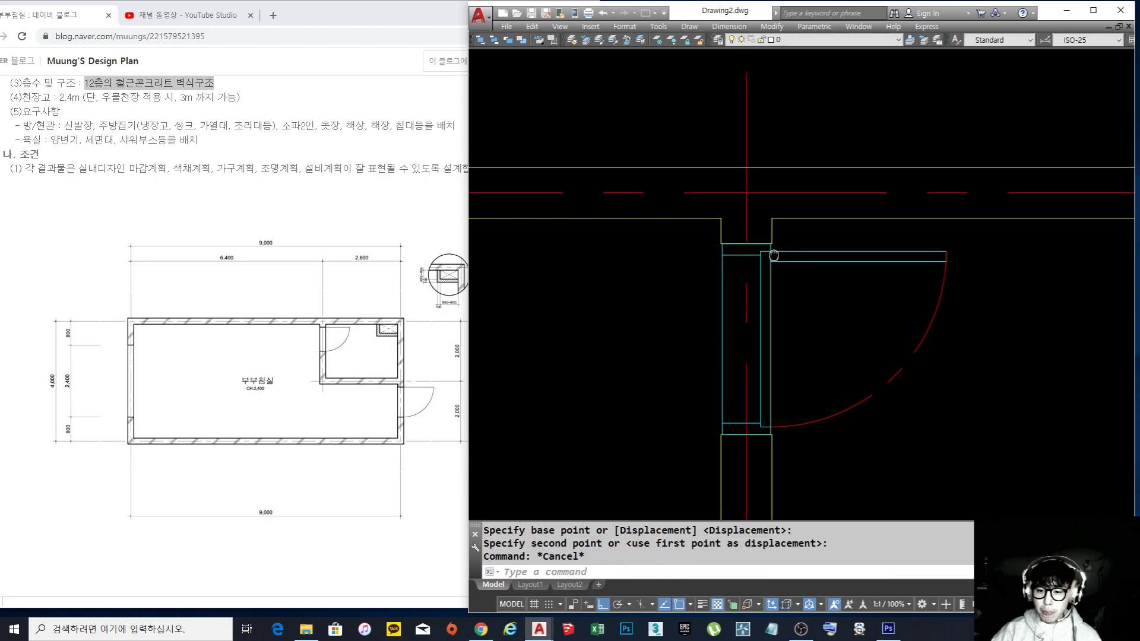
Reopen the bathroom door block for editing
{"action": "scroll", "coordinate": [764, 222], "scroll_direction": "up", "scroll_amount": 1}
{"action": "double_click", "coordinate": [804, 272]}
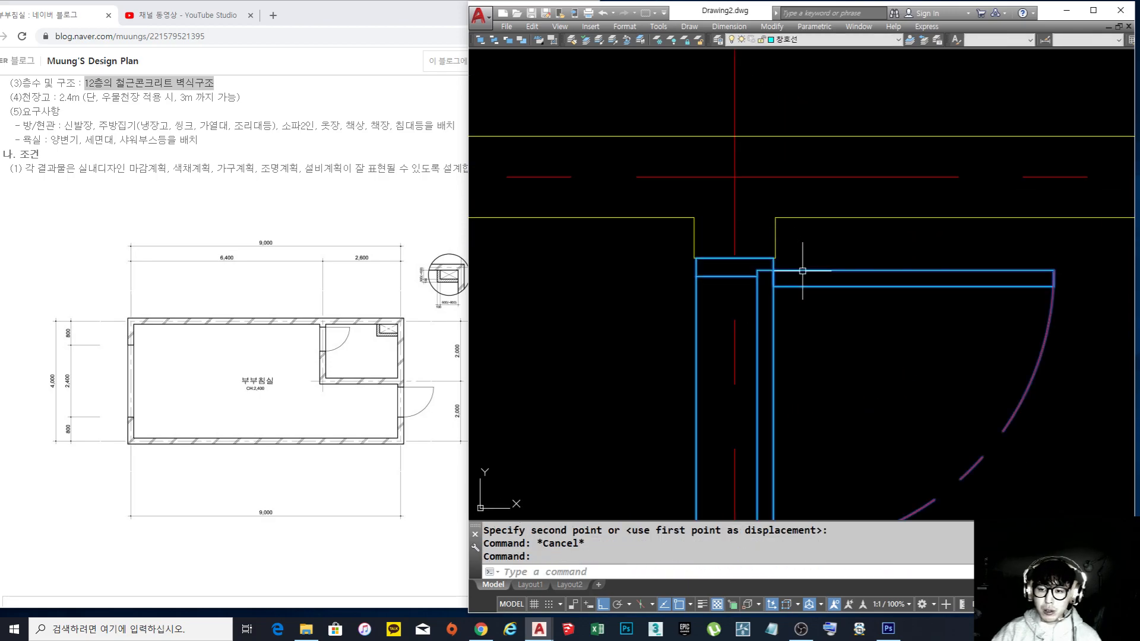
{"action": "key", "text": "Escape"}
{"action": "key", "text": "Escape"}
{"action": "key", "text": "Escape"}
{"action": "double_click", "coordinate": [802, 271]}
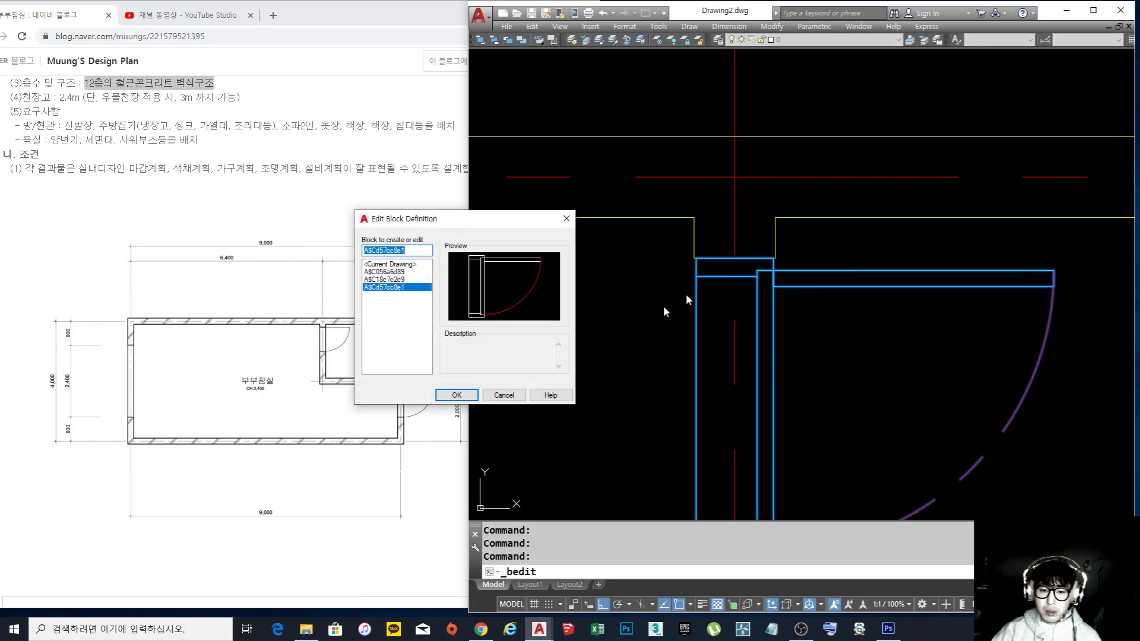
{"action": "left_click", "coordinate": [469, 396]}
Measure the width of the door frame along its upper edge
{"action": "scroll", "coordinate": [667, 279], "scroll_direction": "up", "scroll_amount": 4}
{"action": "type", "text": "di"}
{"action": "key", "text": "Return"}
{"action": "scroll", "coordinate": [624, 178], "scroll_direction": "down", "scroll_amount": 3}
{"action": "scroll", "coordinate": [623, 158], "scroll_direction": "up", "scroll_amount": 2}
{"action": "left_click", "coordinate": [592, 221]}
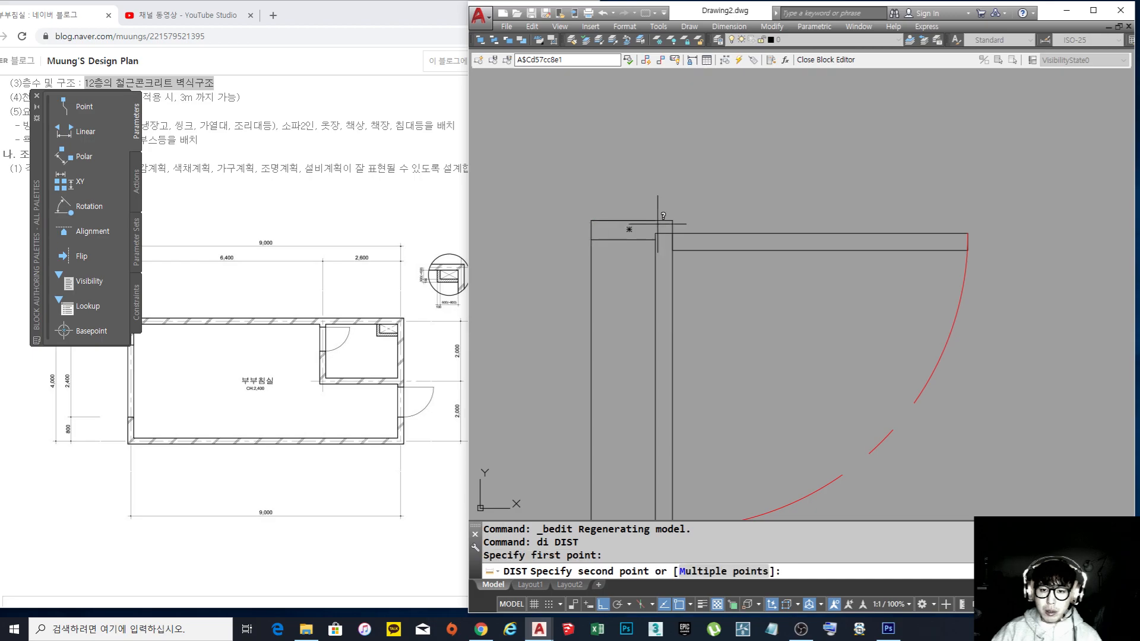
{"action": "left_click", "coordinate": [675, 221]}
Stretch the frame's left side another 50 outward and save the changes to the door block
{"action": "scroll", "coordinate": [674, 221], "scroll_direction": "down", "scroll_amount": 3}
{"action": "type", "text": "s"}
{"action": "key", "text": "Return"}
{"action": "left_click", "coordinate": [670, 158]}
{"action": "left_click", "coordinate": [632, 310]}
{"action": "scroll", "coordinate": [664, 180], "scroll_direction": "up", "scroll_amount": 2}
{"action": "left_click", "coordinate": [699, 212]}
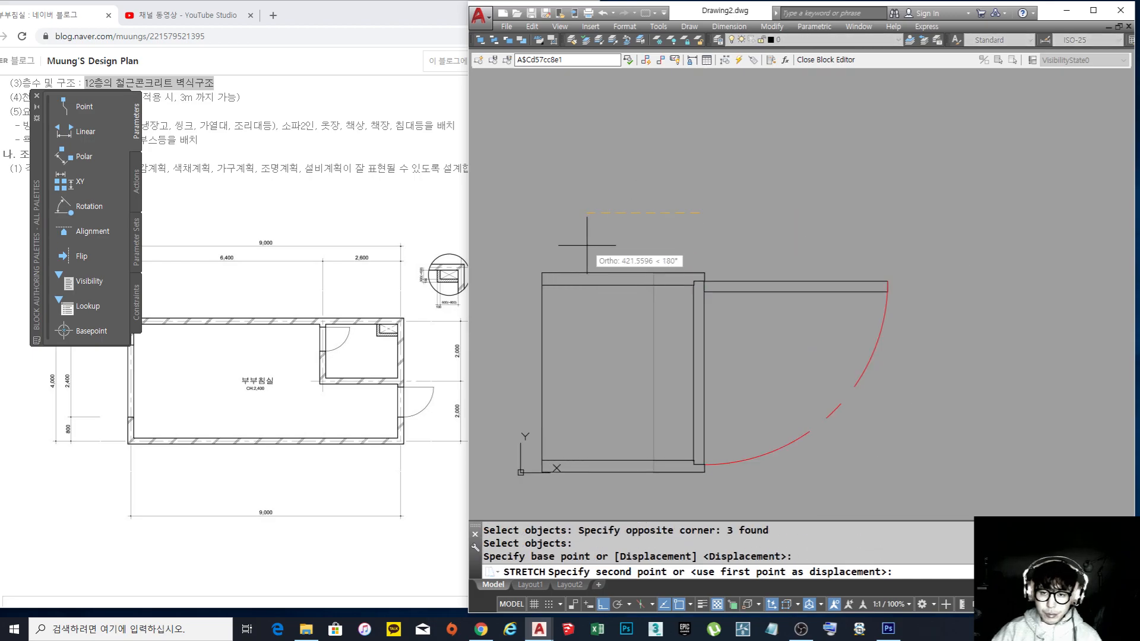
{"action": "type", "text": "50"}
{"action": "key", "text": "Return"}
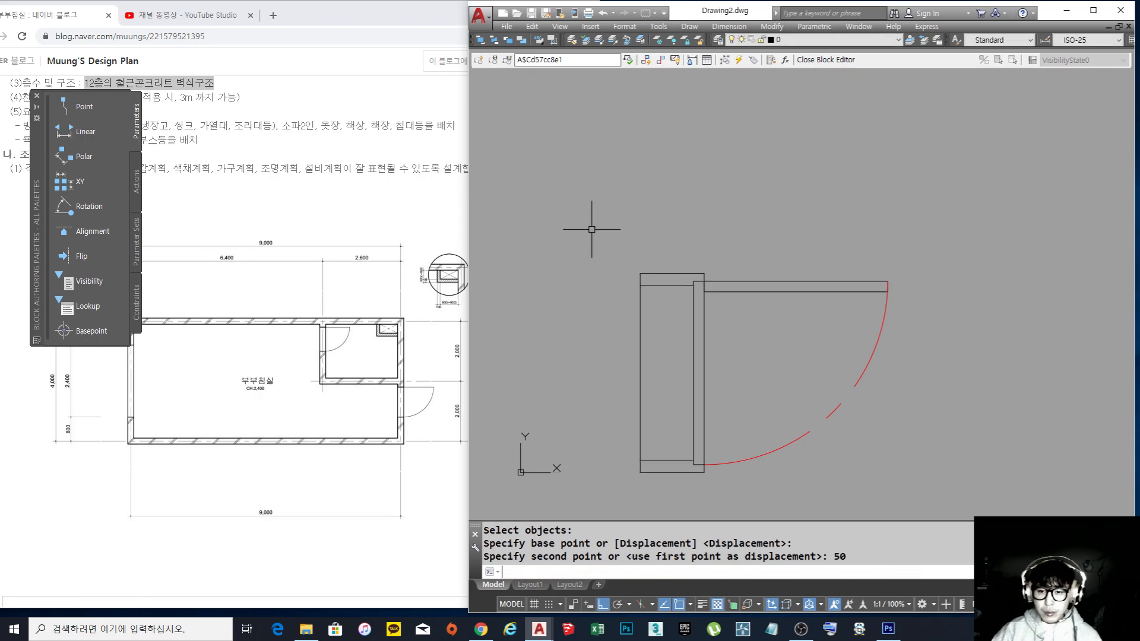
{"action": "left_click", "coordinate": [826, 60]}
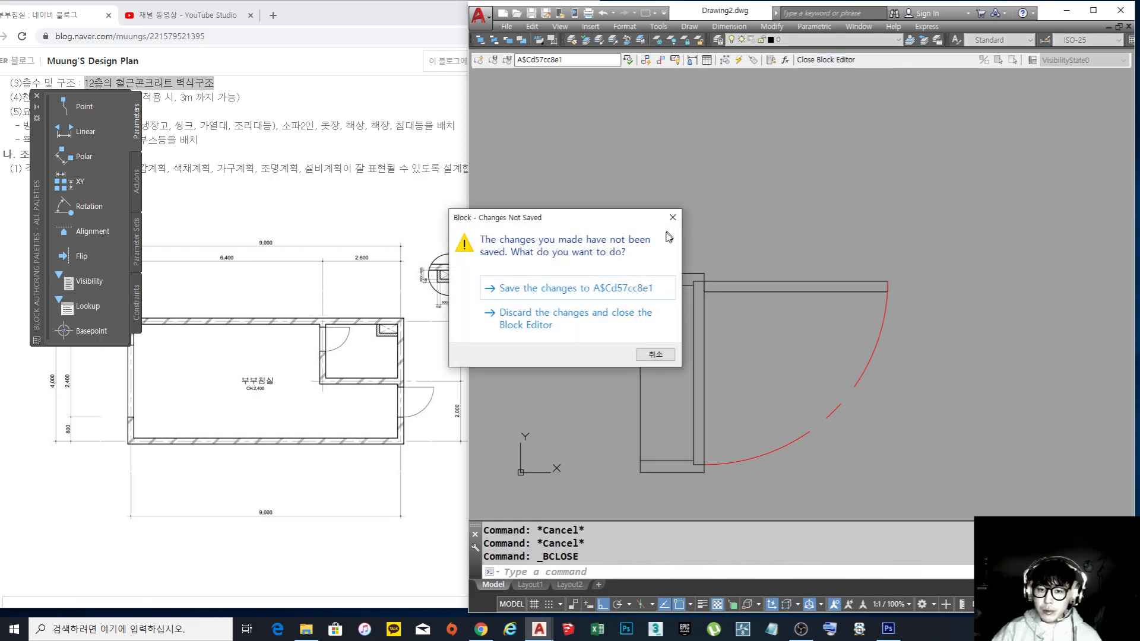
{"action": "left_click", "coordinate": [643, 288]}
Recentre the bathroom door block on the partition so its frame projects on both wall faces
{"action": "scroll", "coordinate": [654, 285], "scroll_direction": "up", "scroll_amount": 2}
{"action": "type", "text": "m"}
{"action": "key", "text": "Return"}
{"action": "left_click", "coordinate": [689, 291]}
{"action": "left_click", "coordinate": [664, 268]}
{"action": "scroll", "coordinate": [672, 313], "scroll_direction": "down", "scroll_amount": 1}
{"action": "key", "text": "Return"}
{"action": "left_click", "coordinate": [713, 283]}
{"action": "key", "text": "Escape"}
{"action": "scroll", "coordinate": [713, 283], "scroll_direction": "down", "scroll_amount": 1}
{"action": "middle_click_drag", "start_coordinate": [730, 279], "coordinate": [720, 292]}
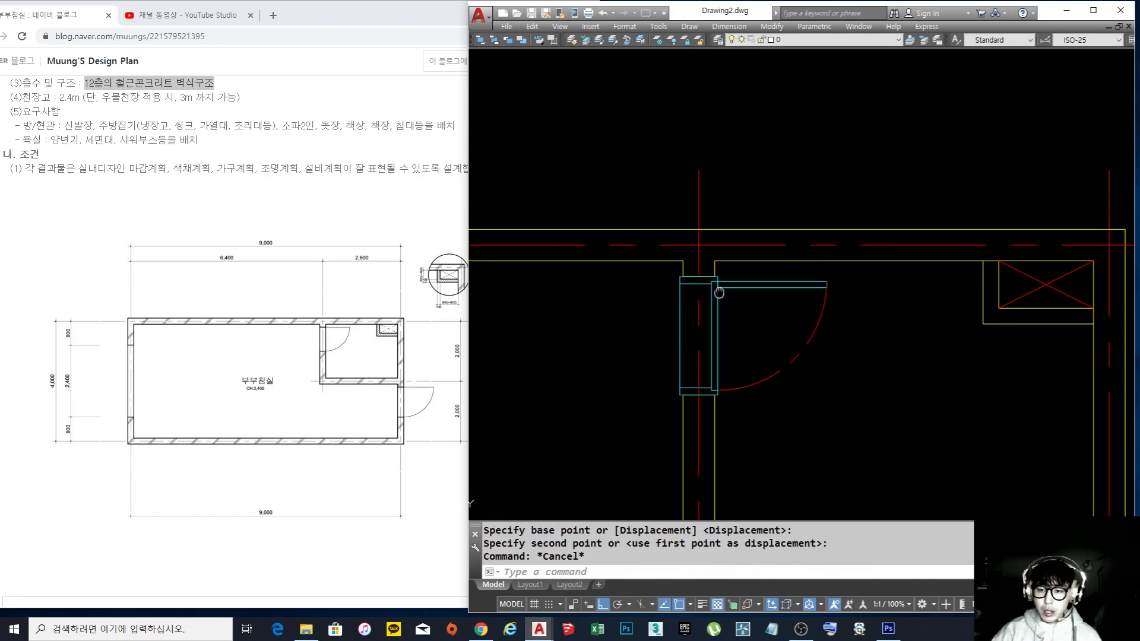
{"action": "scroll", "coordinate": [736, 216], "scroll_direction": "down", "scroll_amount": 3}
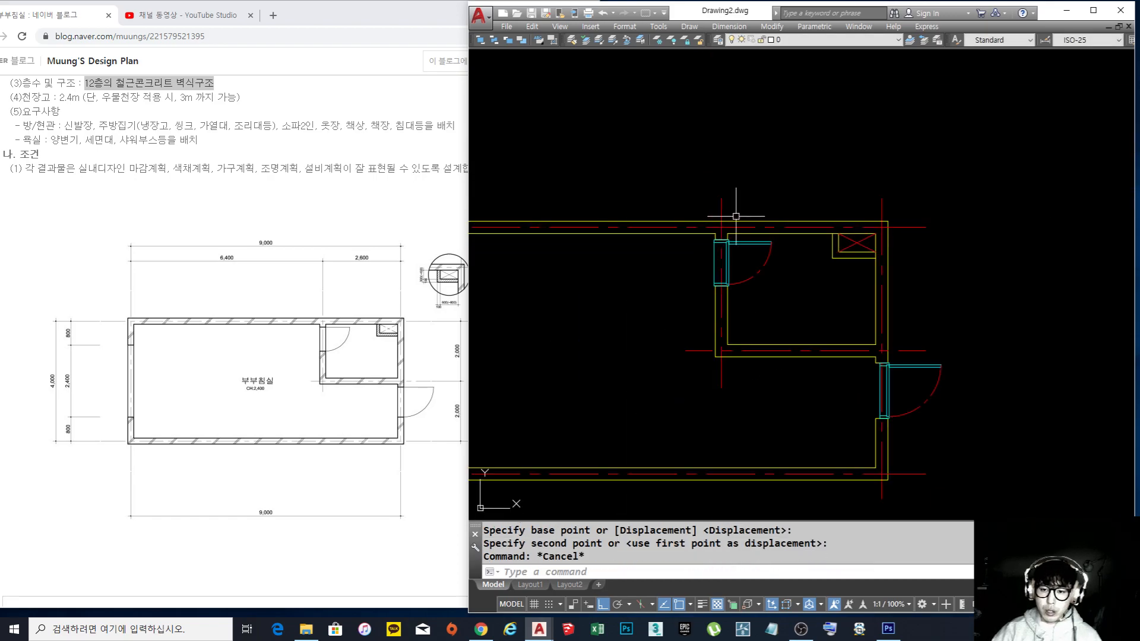
{"action": "scroll", "coordinate": [766, 276], "scroll_direction": "up", "scroll_amount": 1}
{"action": "scroll", "coordinate": [796, 281], "scroll_direction": "down", "scroll_amount": 4}
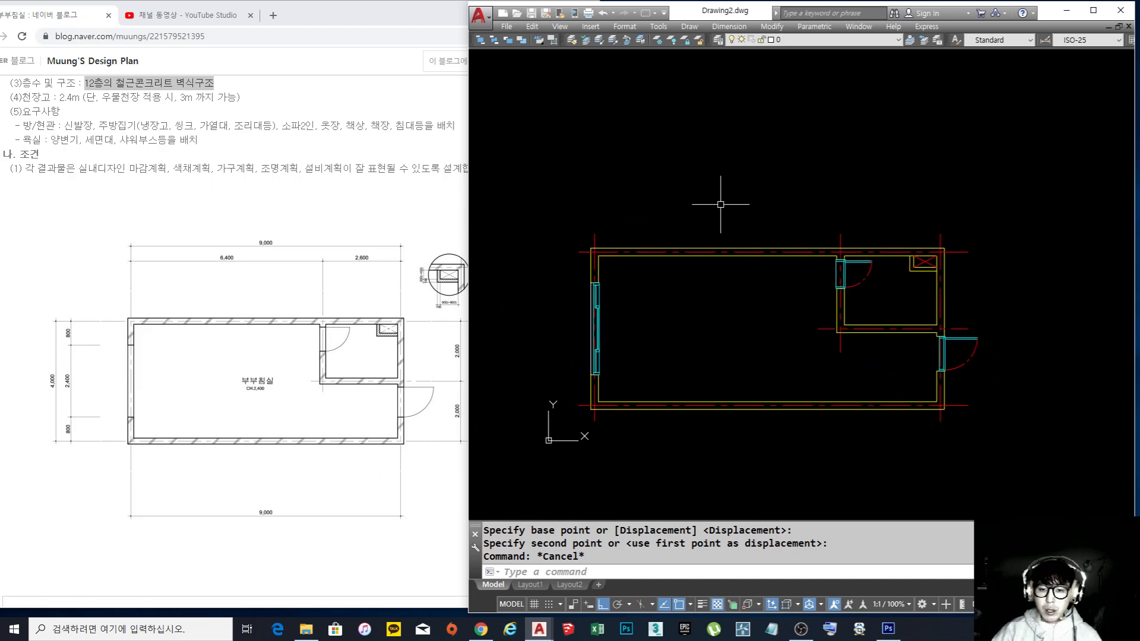
{"action": "scroll", "coordinate": [828, 362], "scroll_direction": "up", "scroll_amount": 2}
{"action": "scroll", "coordinate": [828, 362], "scroll_direction": "down", "scroll_amount": 3}
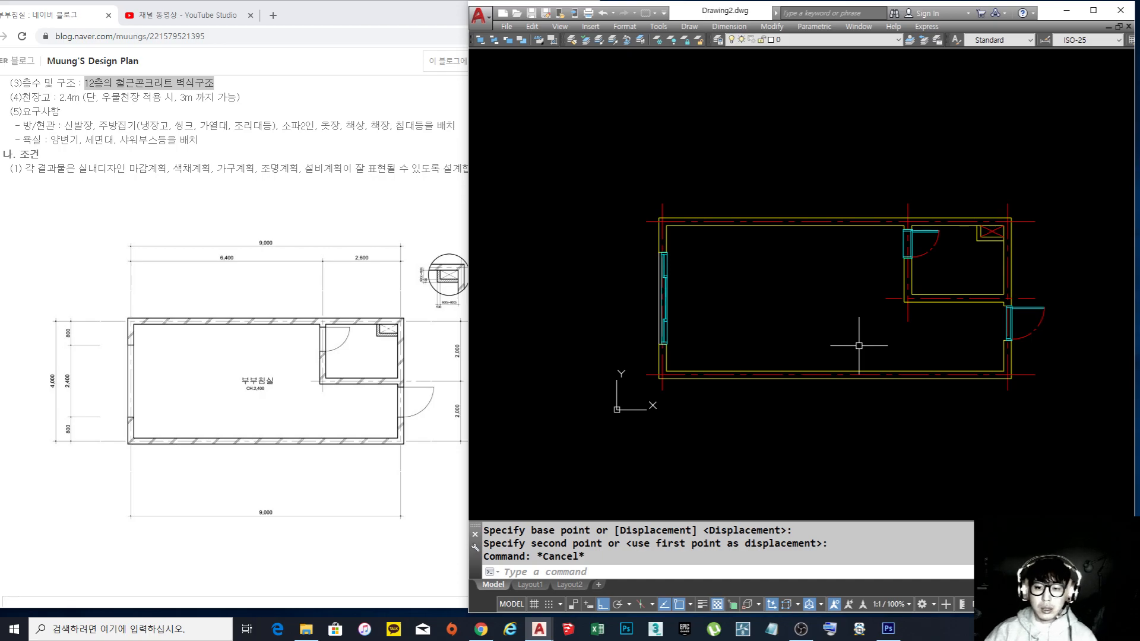
{"action": "scroll", "coordinate": [950, 260], "scroll_direction": "up", "scroll_amount": 2}
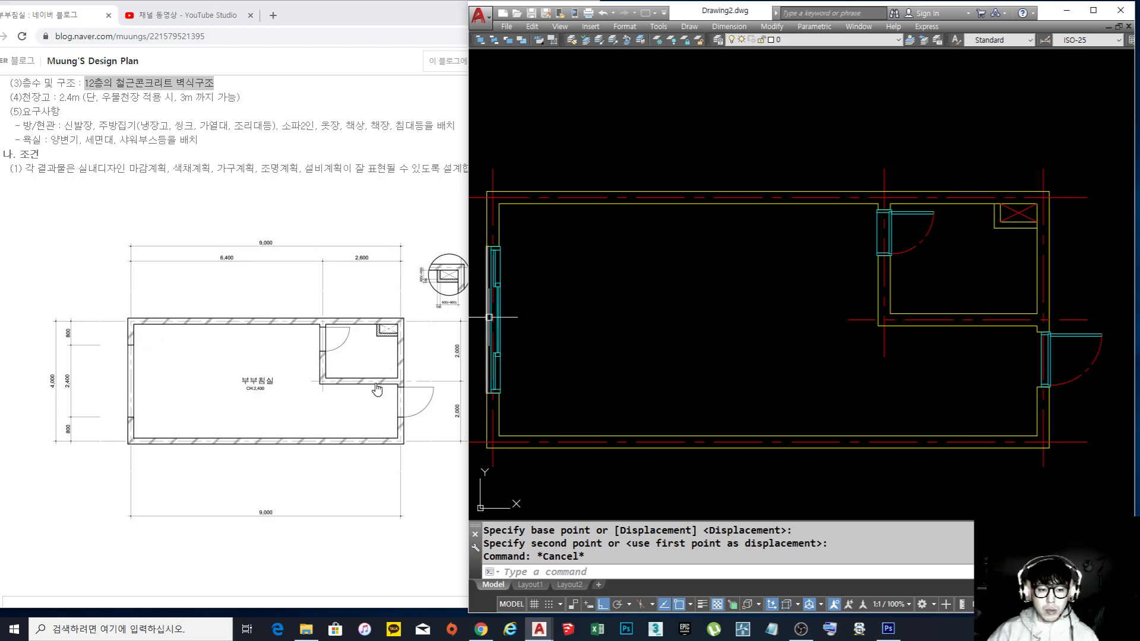
{"action": "middle_click_drag", "start_coordinate": [817, 278], "coordinate": [827, 272]}
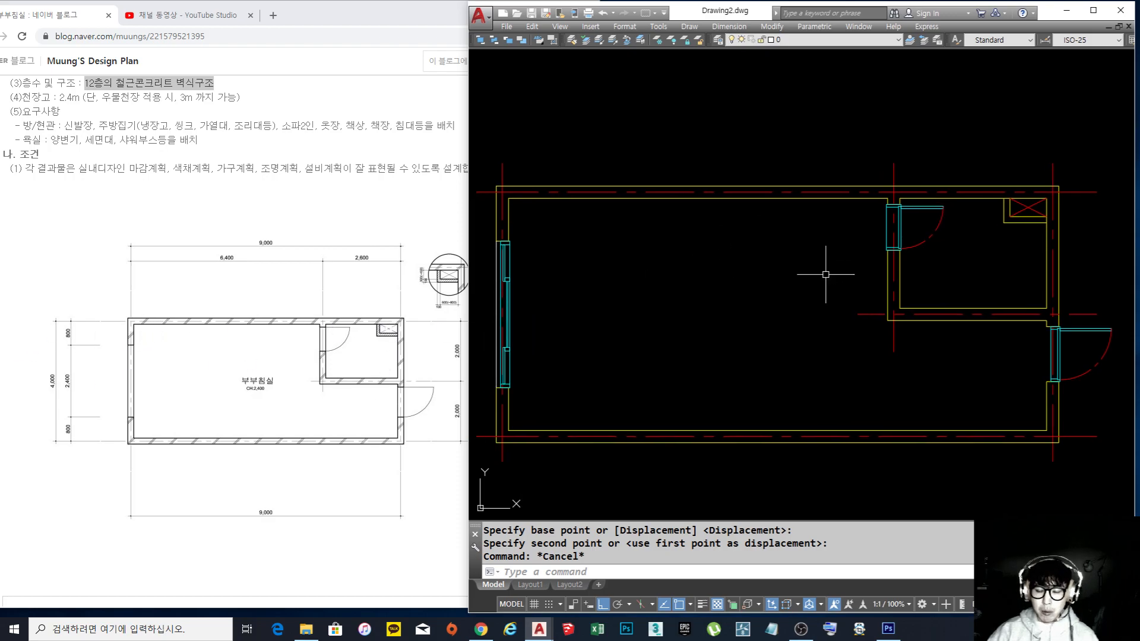
Try to start a hatch by picking an internal point in the upper wall with the centre lines still displayed
{"action": "type", "text": "h"}
{"action": "key", "text": "Return"}
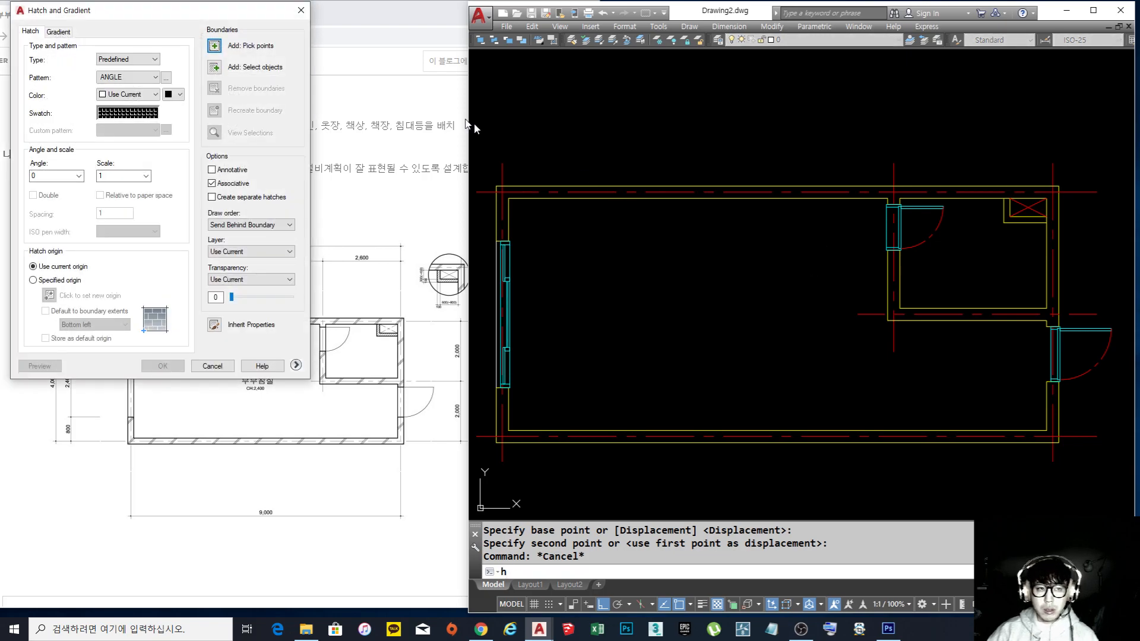
{"action": "mouse_move", "coordinate": [153, 7]}
{"action": "left_mouse_down"}
{"action": "mouse_move", "coordinate": [185, 33]}
{"action": "mouse_move", "coordinate": [656, 245]}
{"action": "left_mouse_up"}
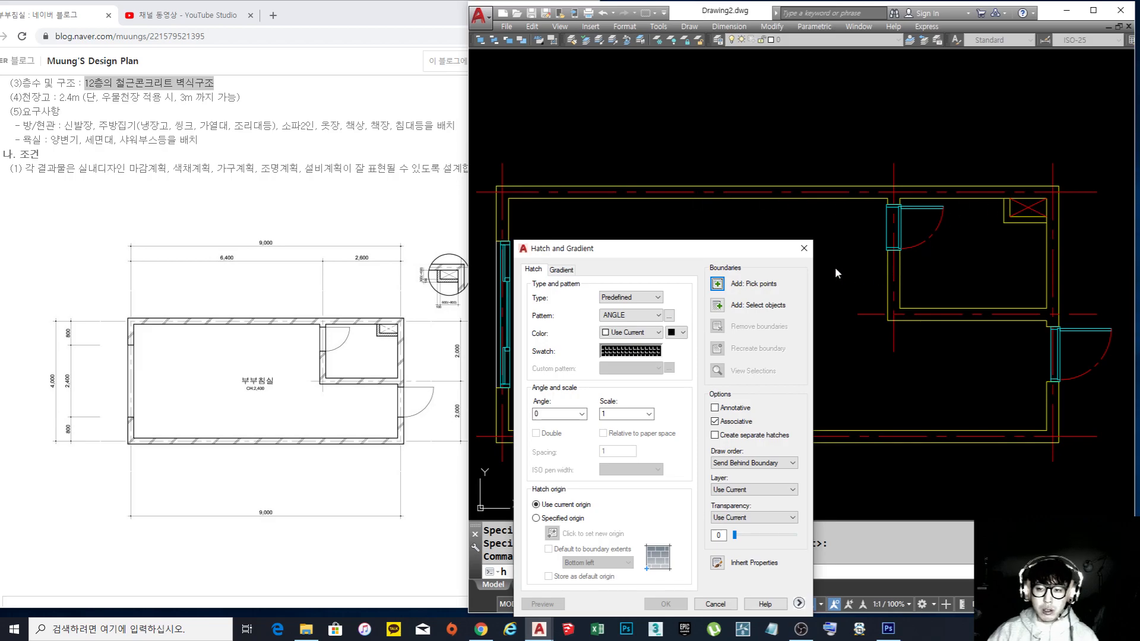
{"action": "key", "text": "Escape"}
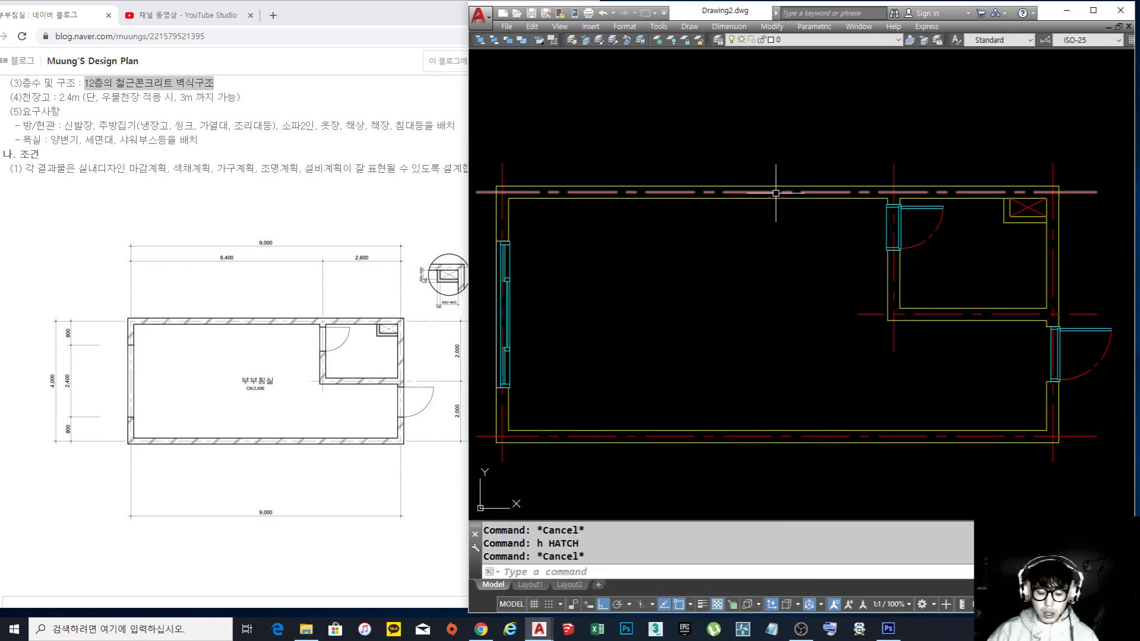
{"action": "key", "text": "Return"}
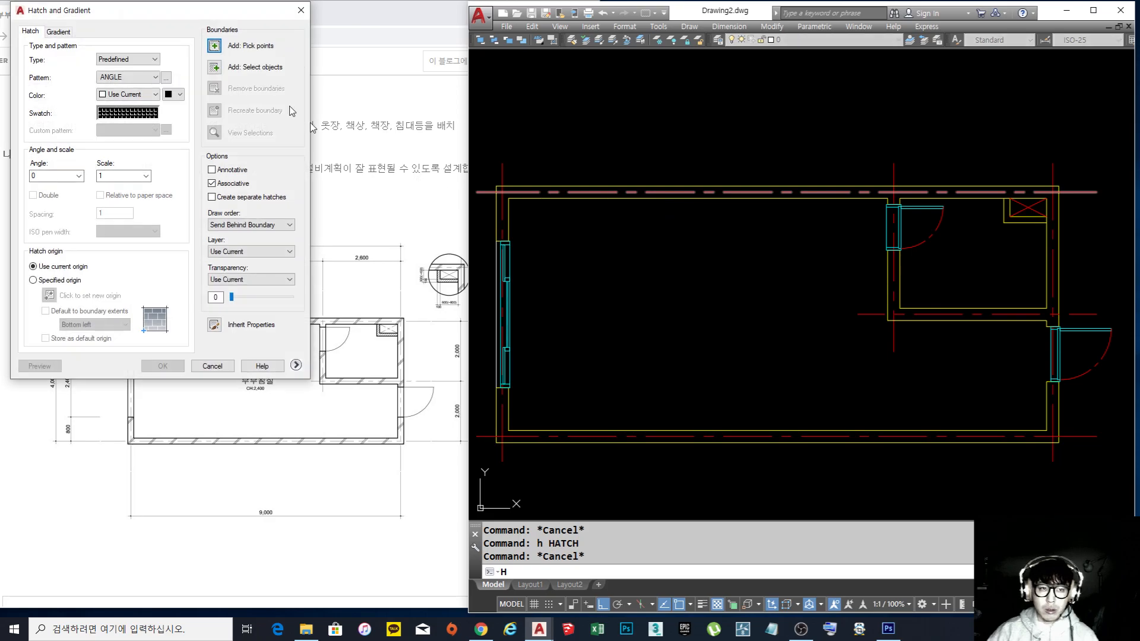
{"action": "left_click", "coordinate": [215, 45]}
{"action": "left_click", "coordinate": [630, 193]}
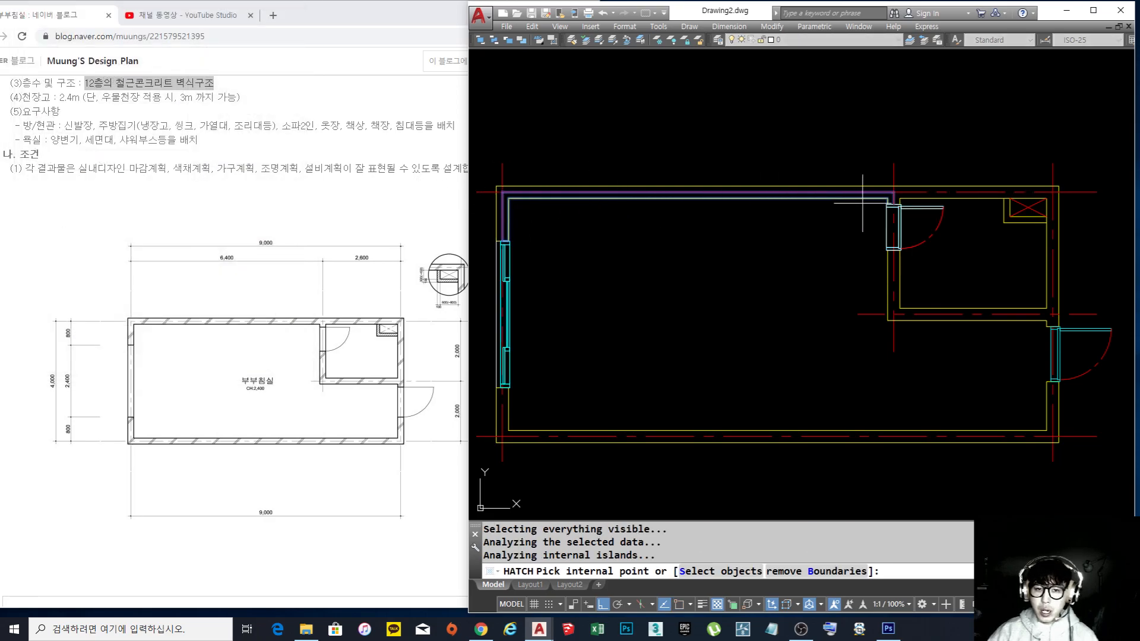
{"action": "key", "text": "Escape"}
{"action": "key", "text": "Escape"}
{"action": "key", "text": "Escape"}
{"action": "key", "text": "Escape"}
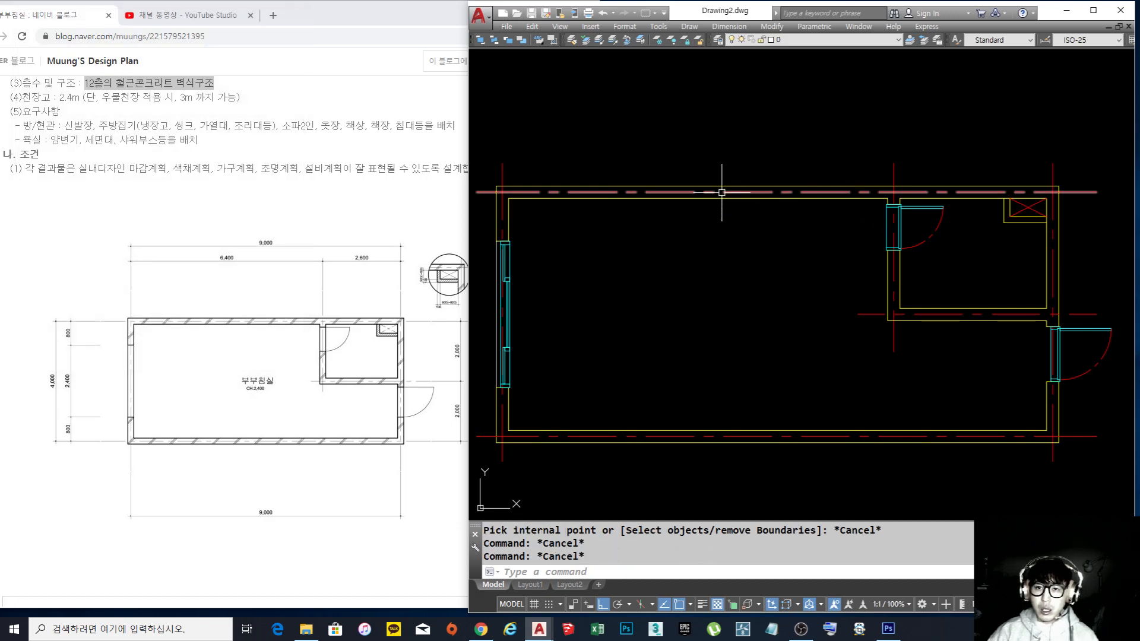
Freeze the centre-line layer 중심선 so that only the wall outlines bound the hatch areas
{"action": "left_click", "coordinate": [822, 38]}
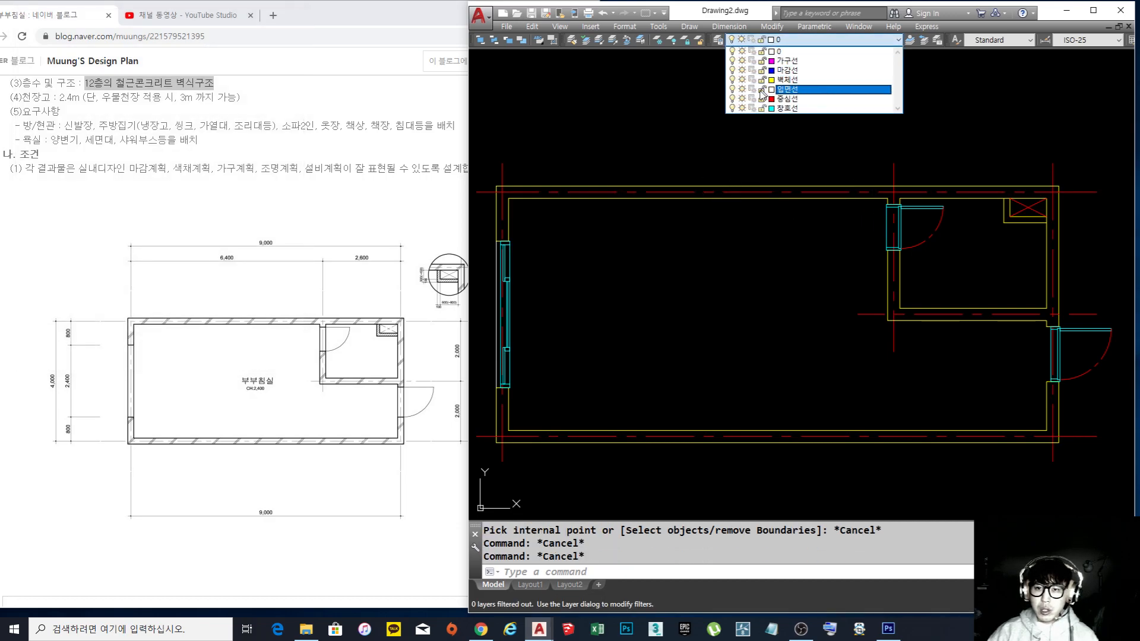
{"action": "left_click", "coordinate": [743, 100]}
{"action": "left_click", "coordinate": [725, 122]}
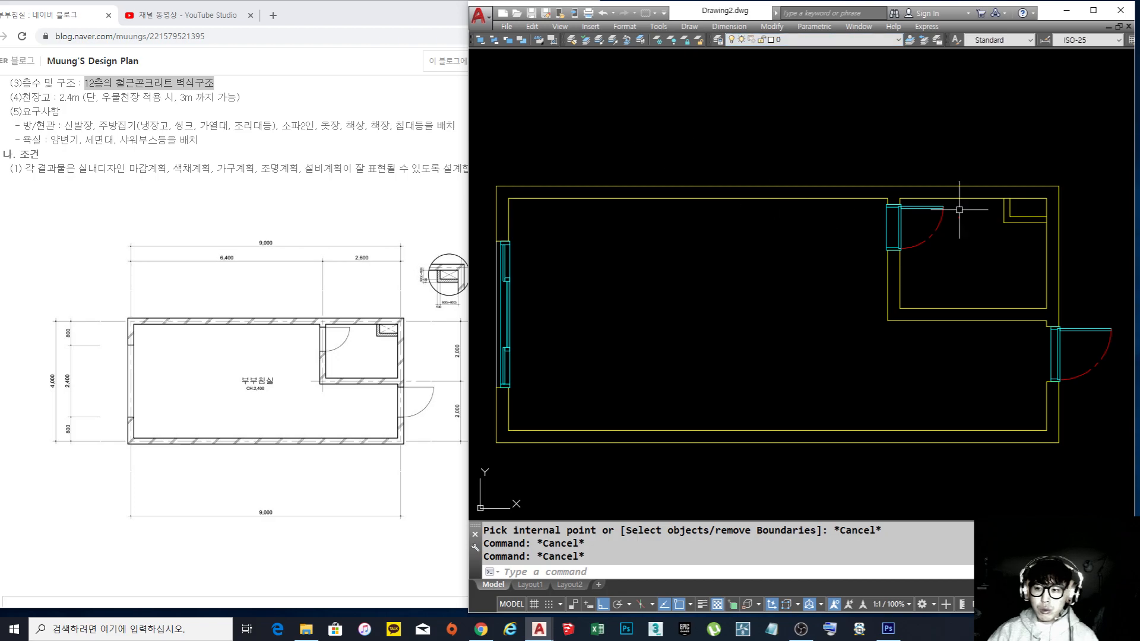
Hatch the upper, partition and lower wall areas with the JIS_RC_10 pattern at scale 25
{"action": "key", "text": "Return"}
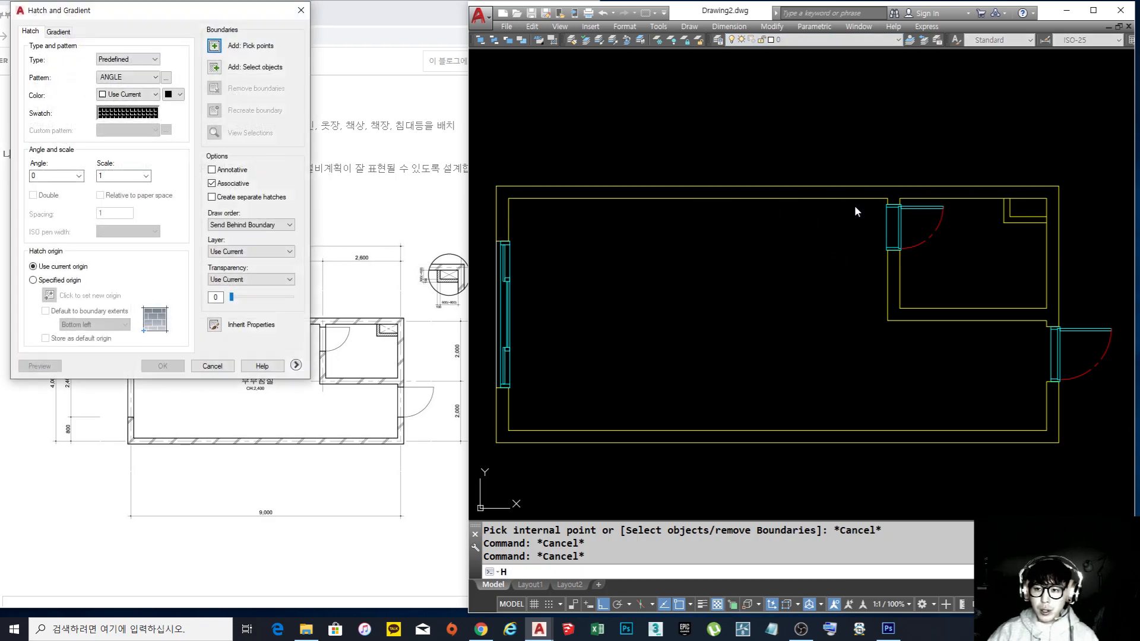
{"action": "left_click", "coordinate": [816, 193]}
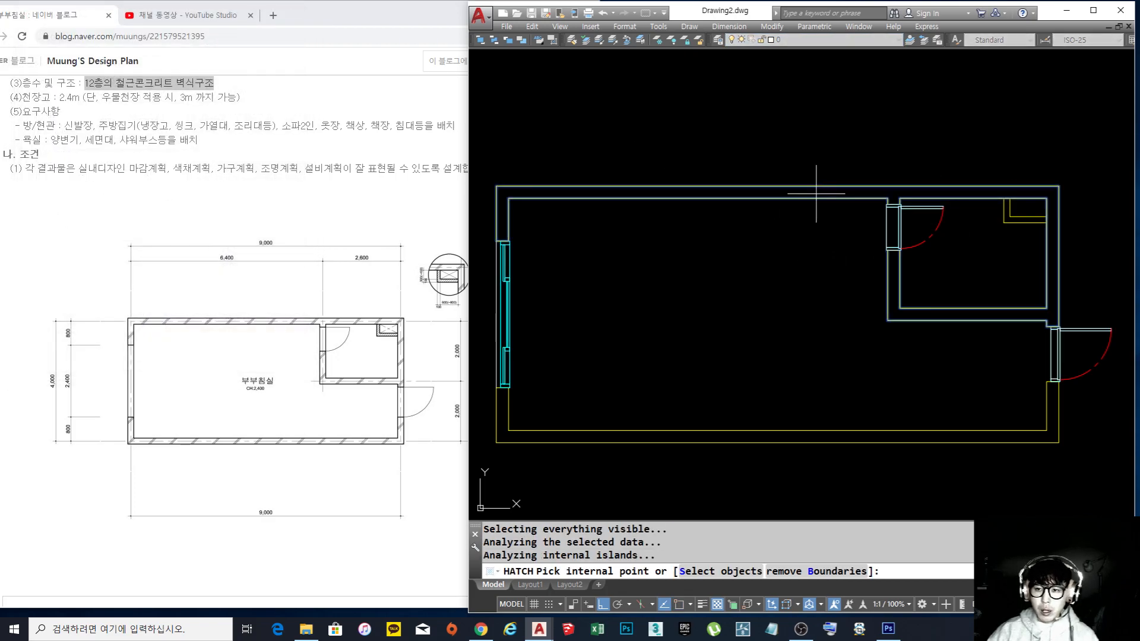
{"action": "left_click", "coordinate": [1052, 436]}
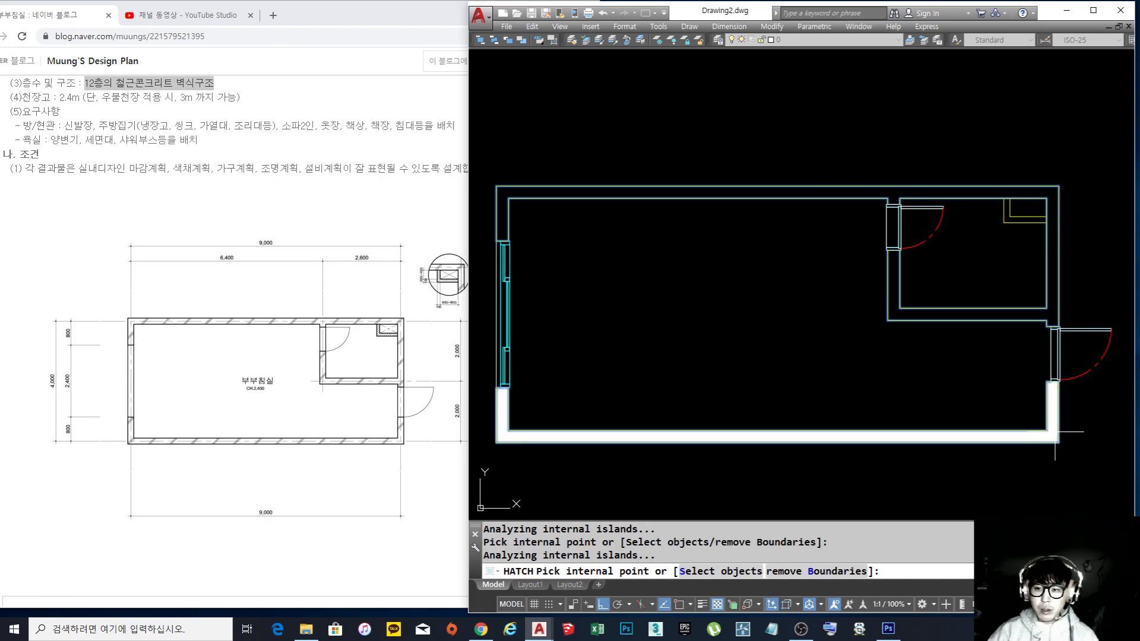
{"action": "key", "text": "Return"}
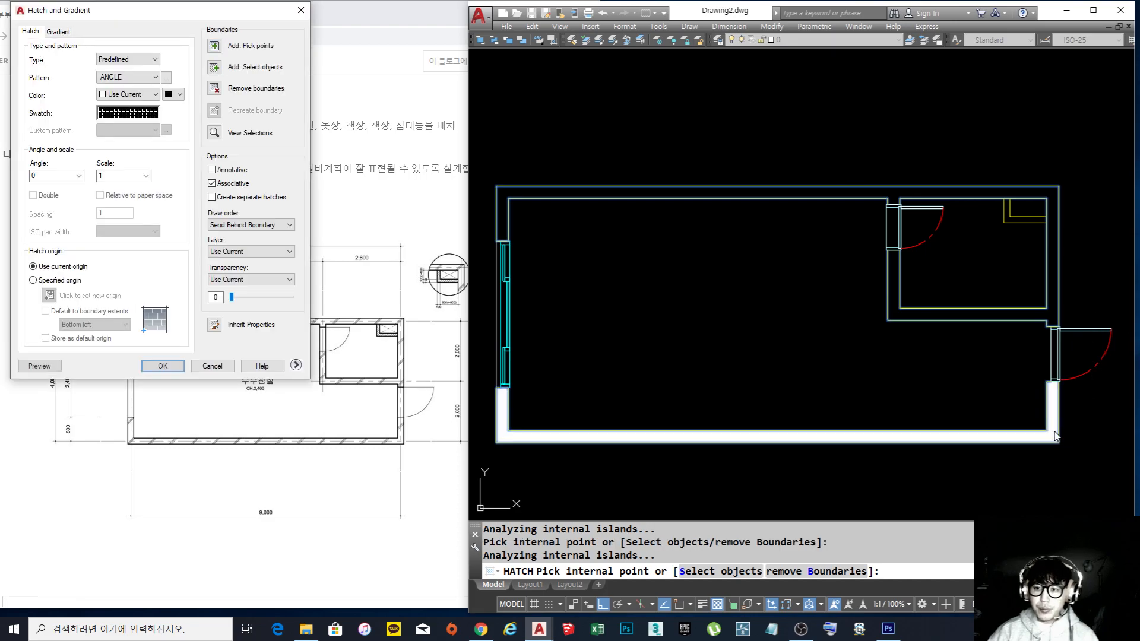
{"action": "left_click", "coordinate": [166, 78]}
{"action": "left_click_drag", "start_coordinate": [254, 123], "coordinate": [264, 215]}
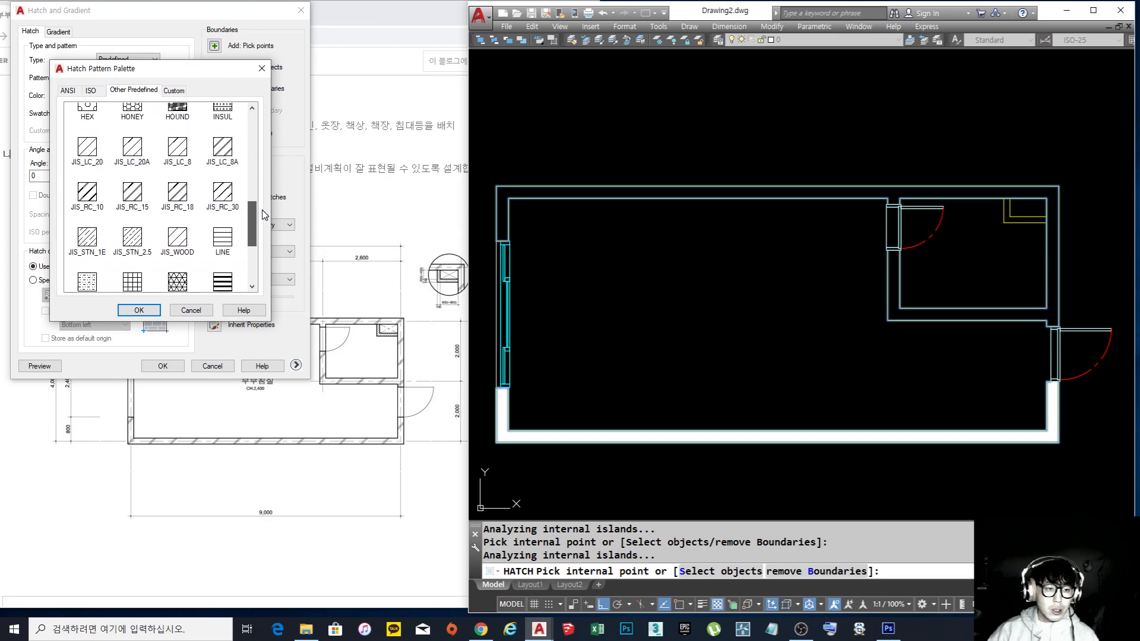
{"action": "left_click", "coordinate": [89, 199]}
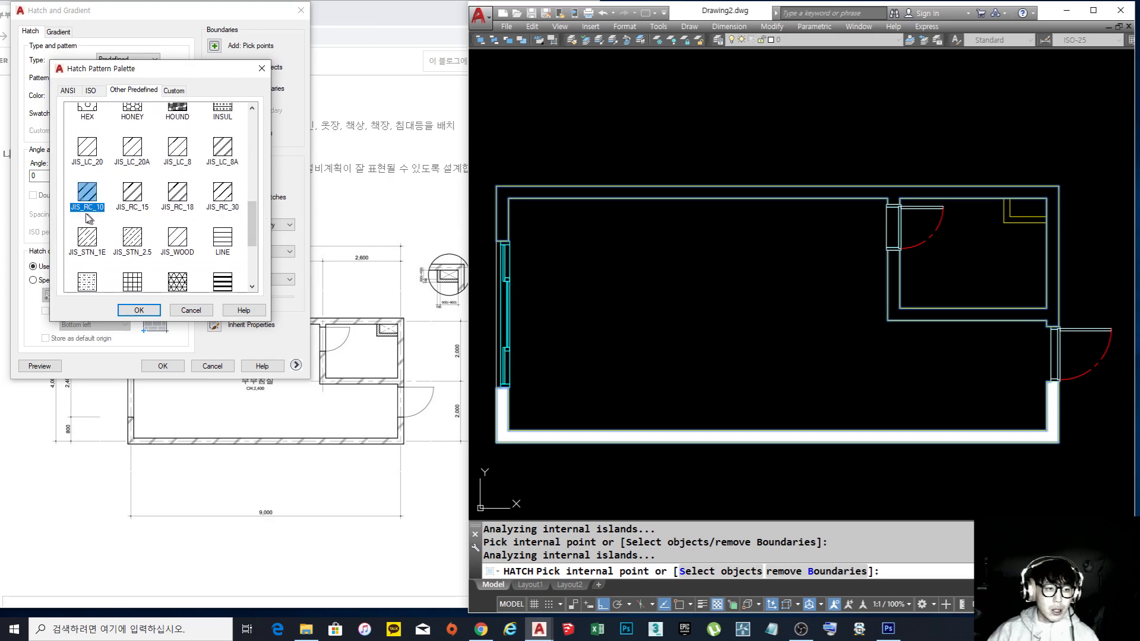
{"action": "left_click", "coordinate": [138, 310]}
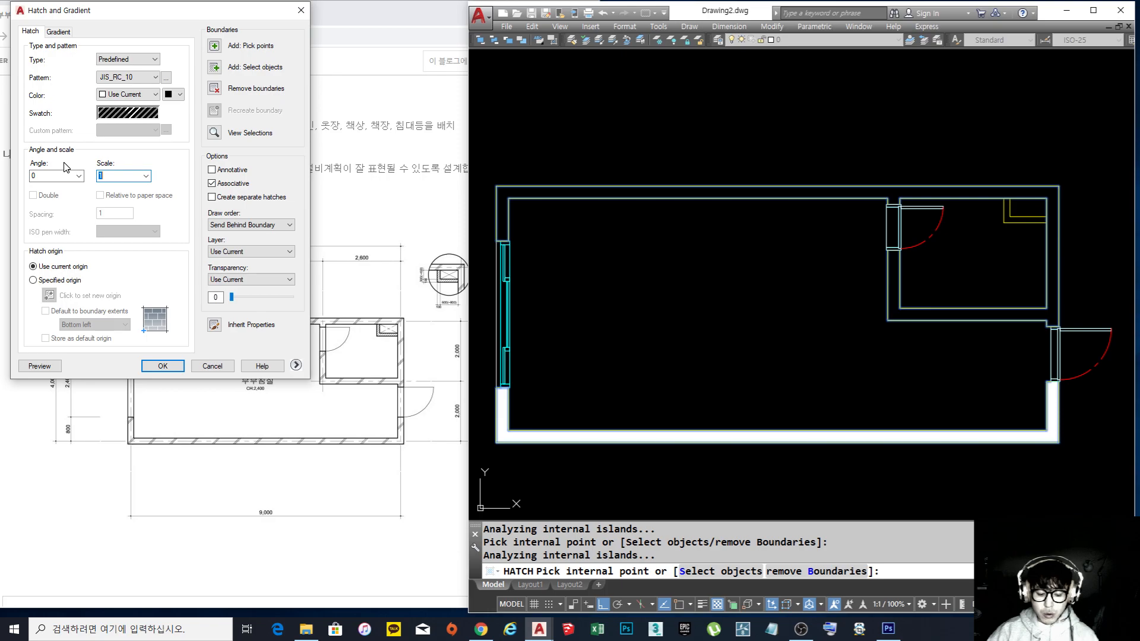
{"action": "key", "text": "Return"}
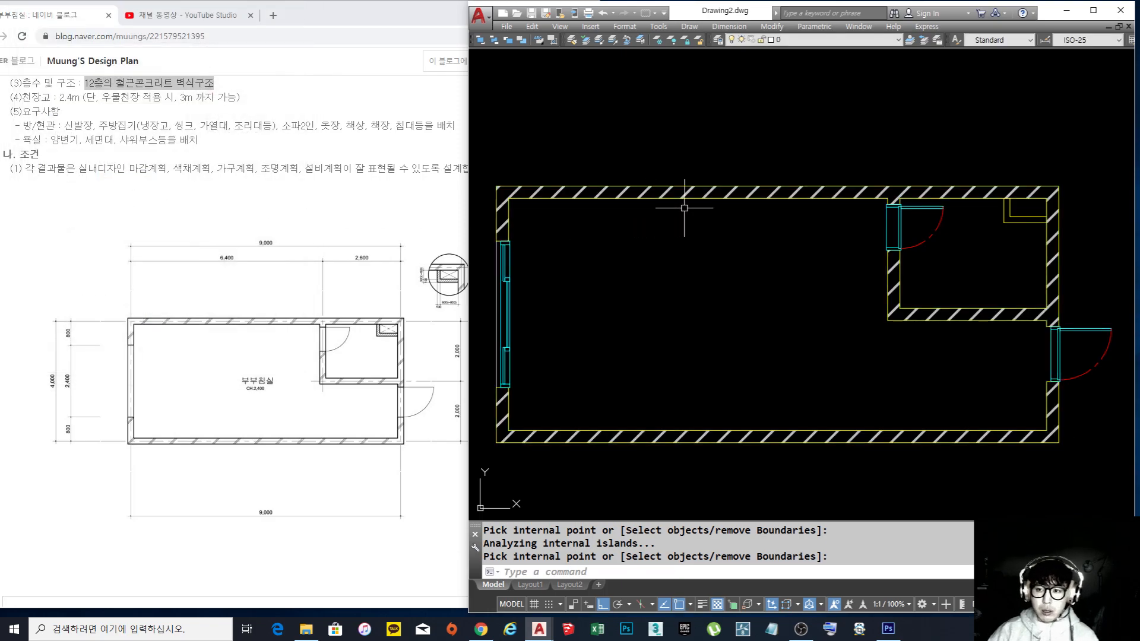
Inspect the wall hatch up close and check its pattern properties
{"action": "scroll", "coordinate": [865, 186], "scroll_direction": "up", "scroll_amount": 5}
{"action": "scroll", "coordinate": [866, 186], "scroll_direction": "down", "scroll_amount": 6}
{"action": "key", "text": "Return"}
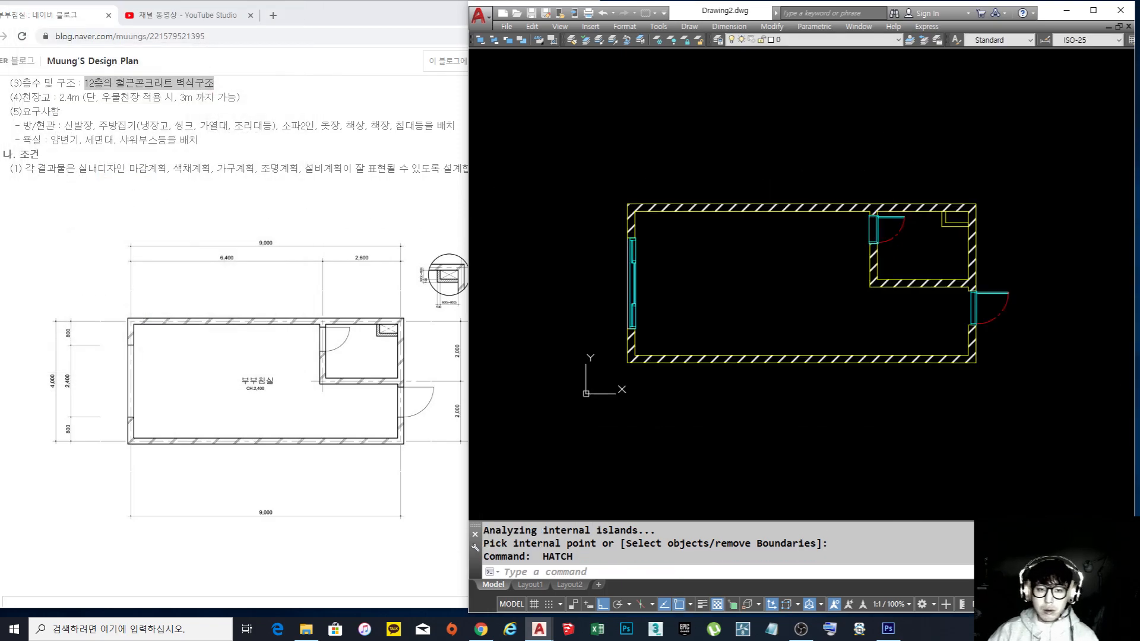
{"action": "key", "text": "Escape"}
{"action": "key", "text": "Escape"}
{"action": "left_click", "coordinate": [677, 207]}
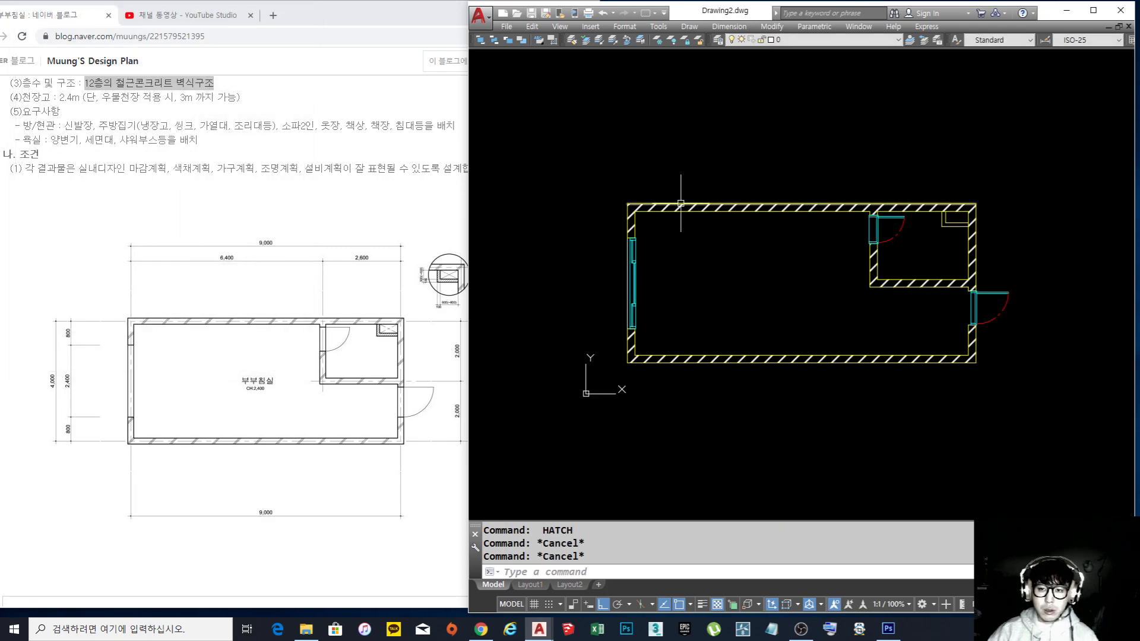
{"action": "scroll", "coordinate": [674, 205], "scroll_direction": "up", "scroll_amount": 4}
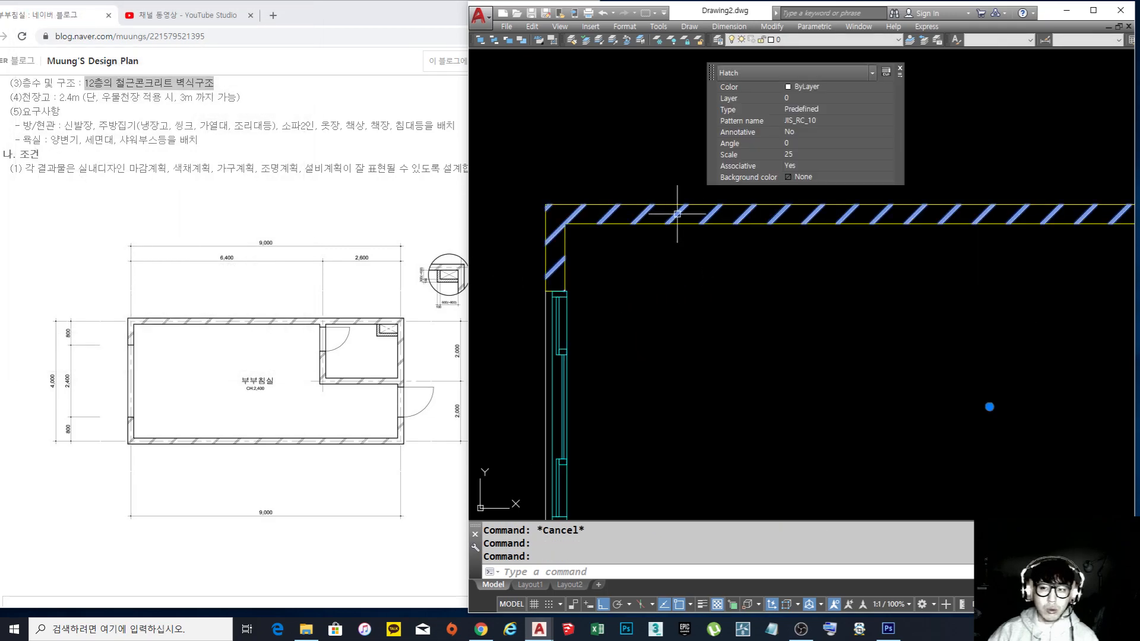
{"action": "key", "text": "Escape"}
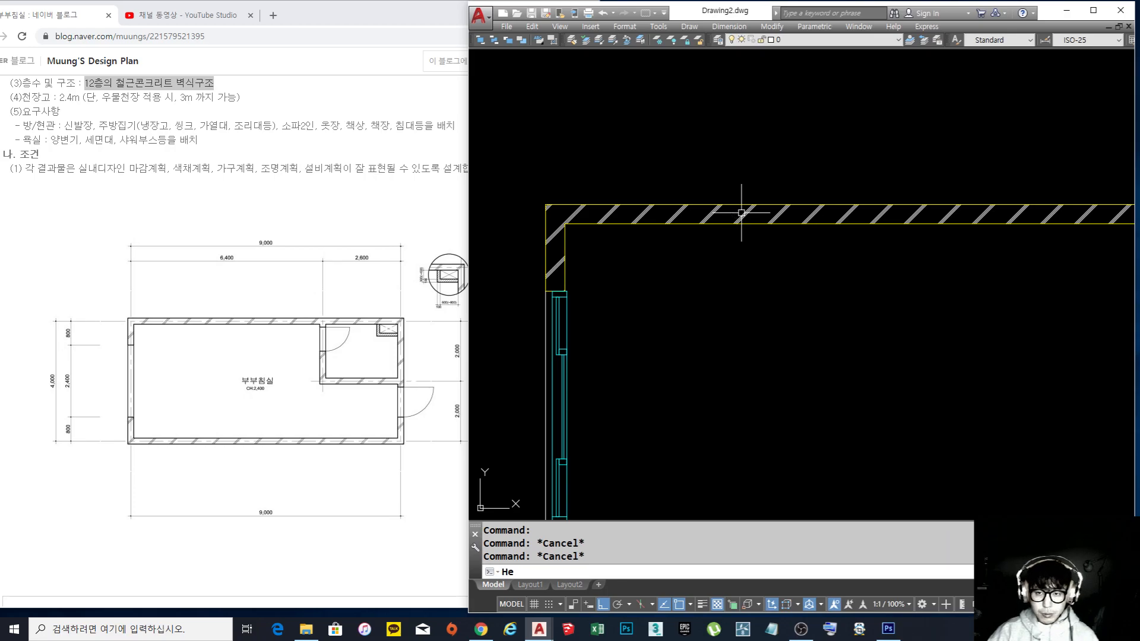
Edit the wall hatch to a larger pattern scale so its diagonal lines are spaced wider apart
{"action": "type", "text": "E"}
{"action": "key", "text": "Return"}
{"action": "left_click", "coordinate": [713, 214]}
{"action": "double_click", "coordinate": [122, 175]}
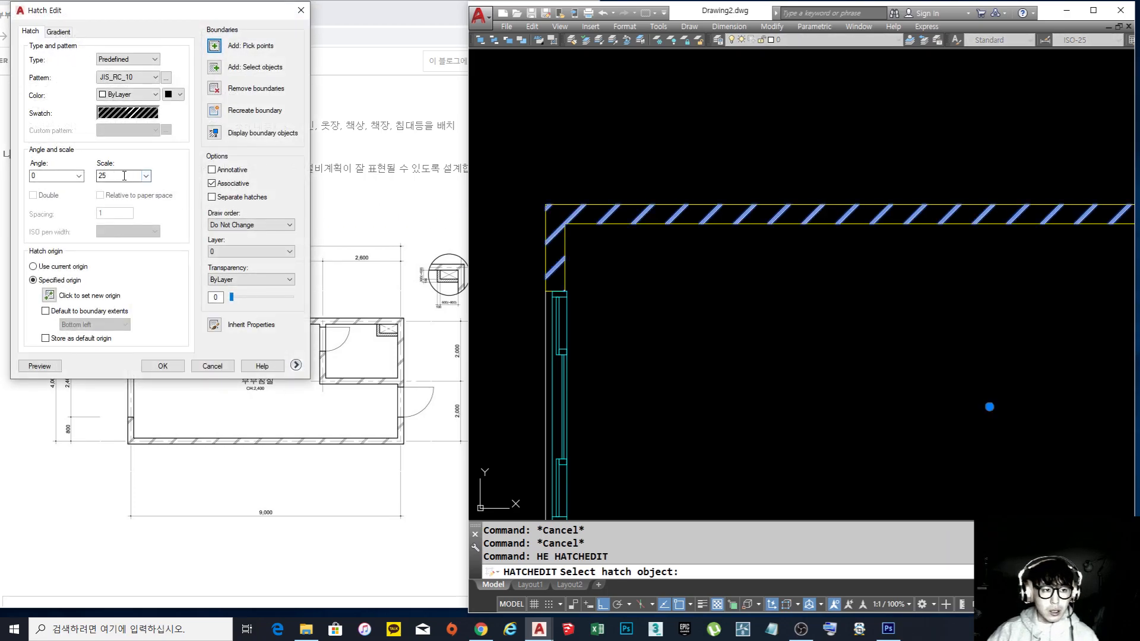
{"action": "left_click", "coordinate": [162, 371]}
{"action": "scroll", "coordinate": [887, 253], "scroll_direction": "down", "scroll_amount": 6}
{"action": "middle_click_drag", "start_coordinate": [885, 255], "coordinate": [861, 265]}
{"action": "scroll", "coordinate": [742, 256], "scroll_direction": "up", "scroll_amount": 4}
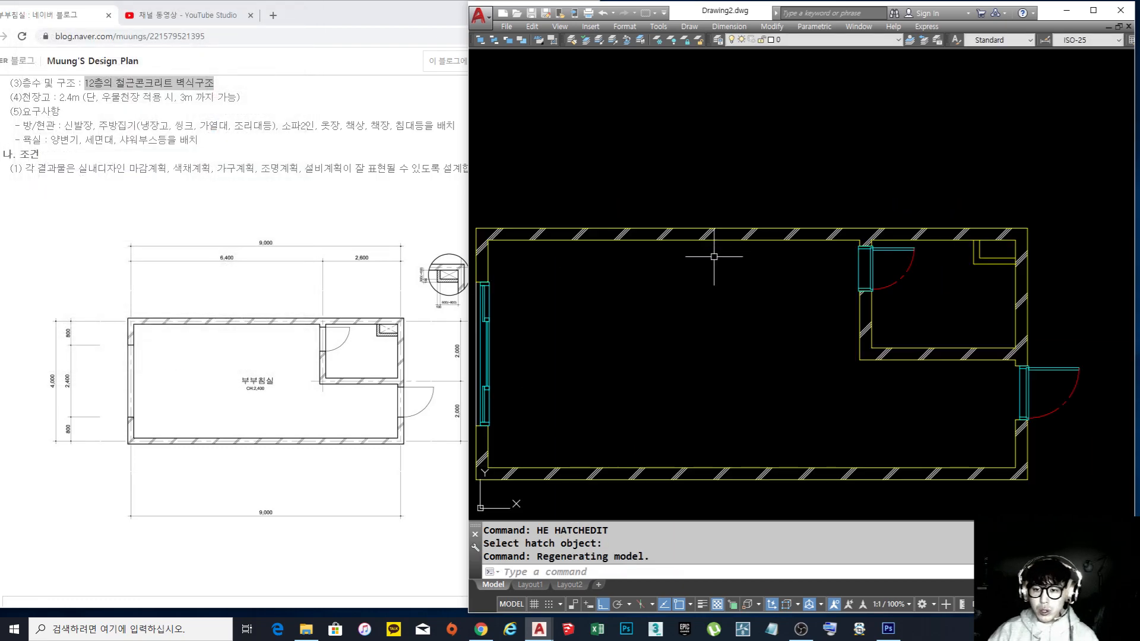
{"action": "key", "text": "Escape"}
Create a new layer named 해치선 for the hatch
{"action": "scroll", "coordinate": [642, 202], "scroll_direction": "up", "scroll_amount": 4}
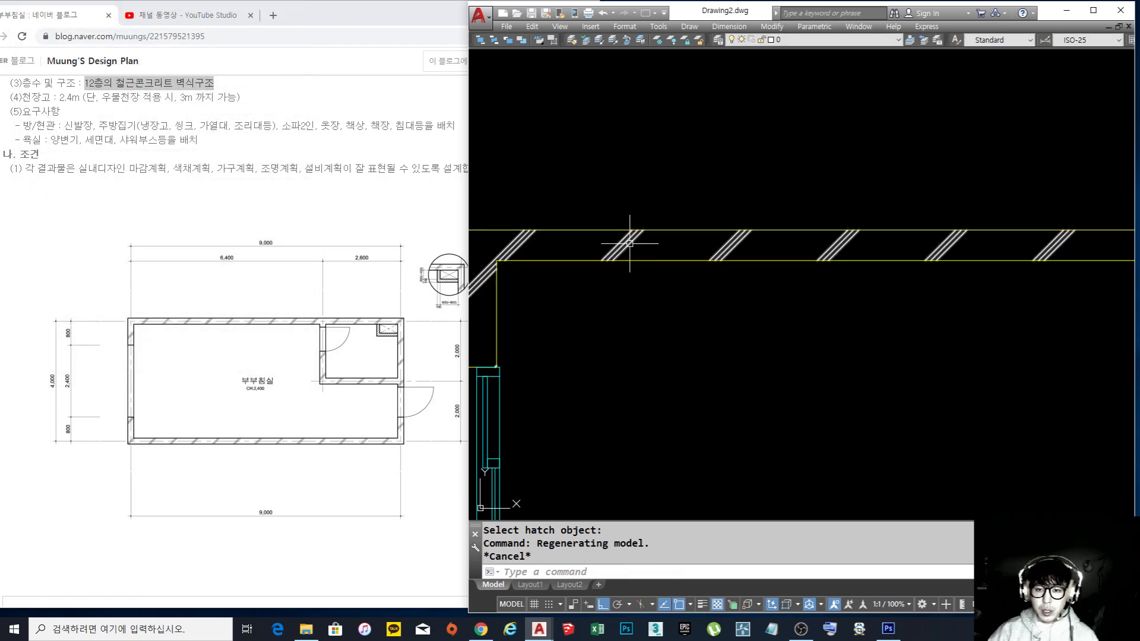
{"action": "left_click", "coordinate": [842, 40]}
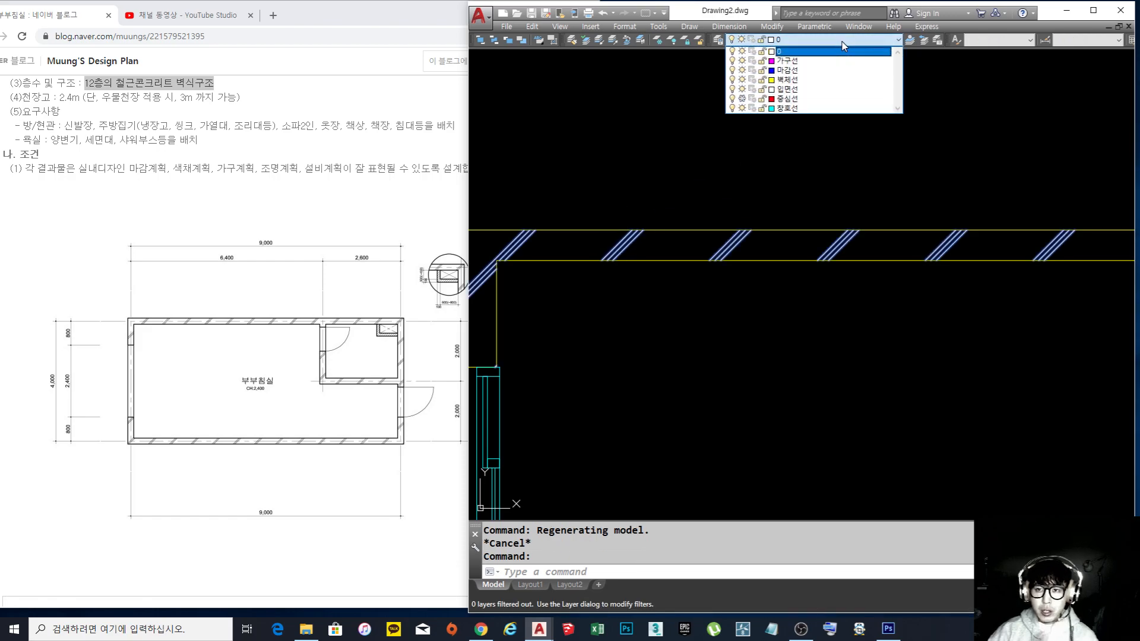
{"action": "key", "text": "Escape"}
{"action": "key", "text": "Escape"}
{"action": "type", "text": "la"}
{"action": "key", "text": "Return"}
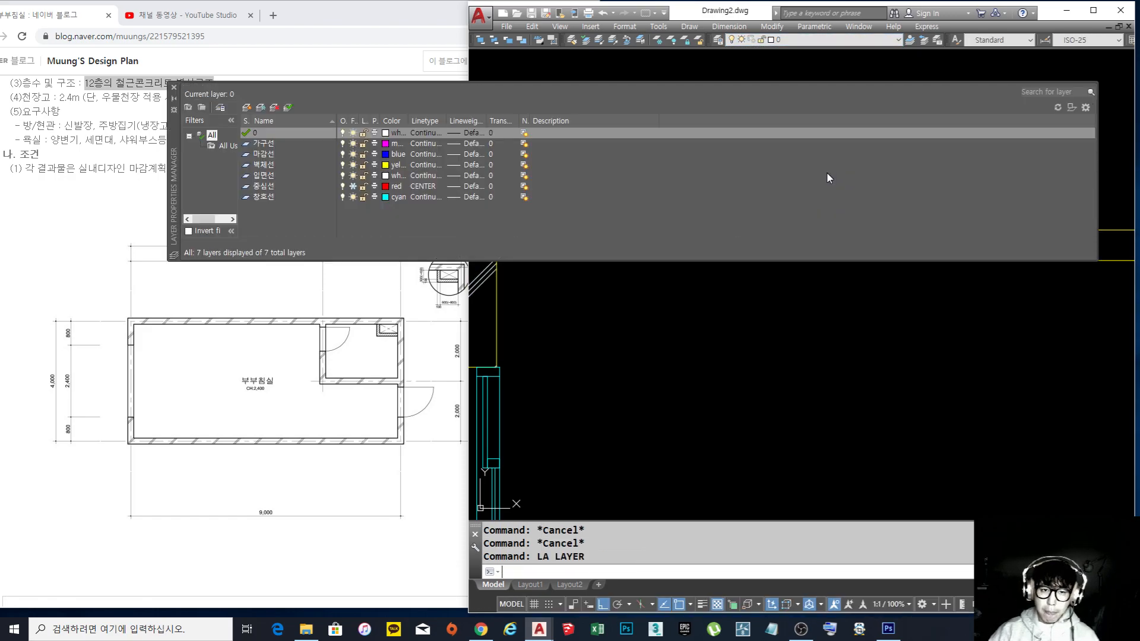
{"action": "left_click", "coordinate": [246, 107]}
{"action": "type", "text": "해치선"}
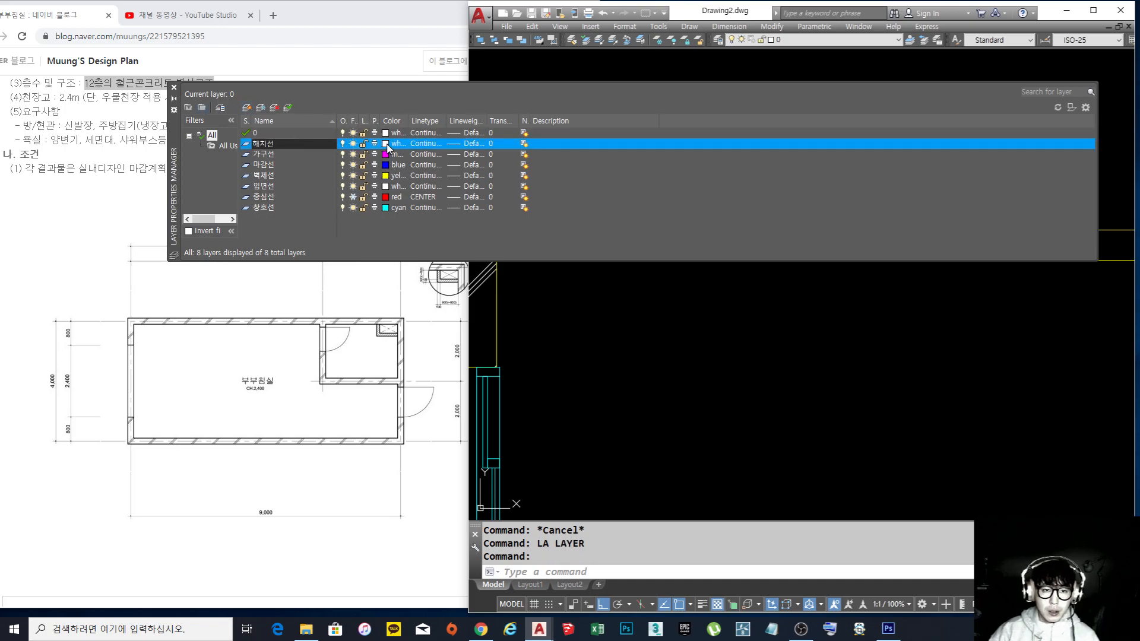
Set the 해치선 layer's colour to grey index 8 and close the layer manager
{"action": "left_click", "coordinate": [395, 143]}
{"action": "left_click", "coordinate": [886, 313]}
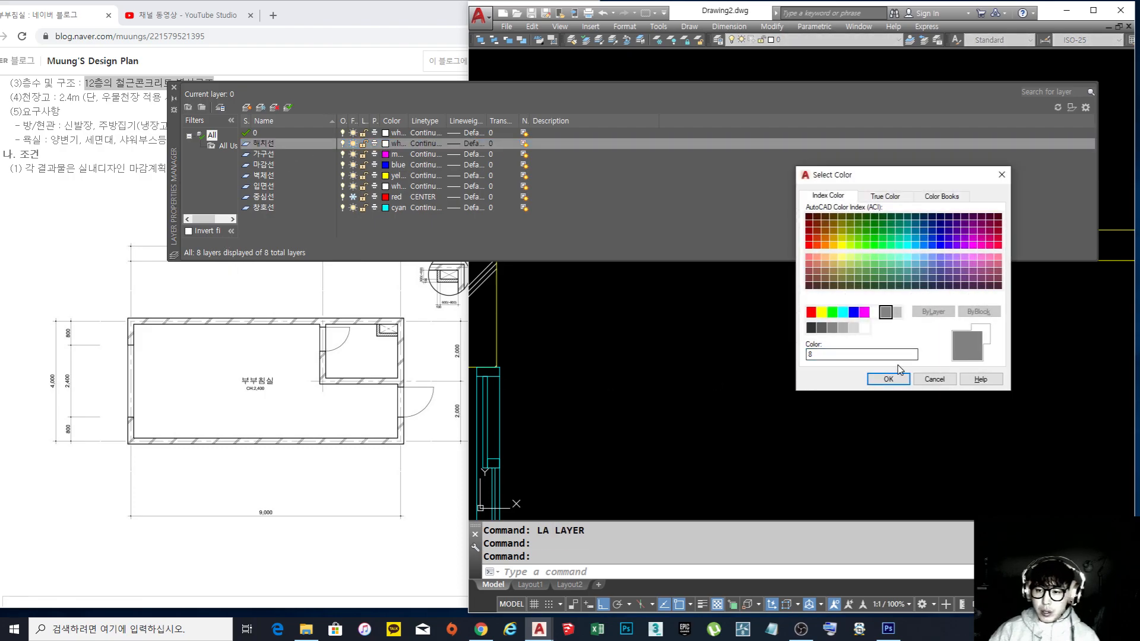
{"action": "left_click", "coordinate": [888, 378]}
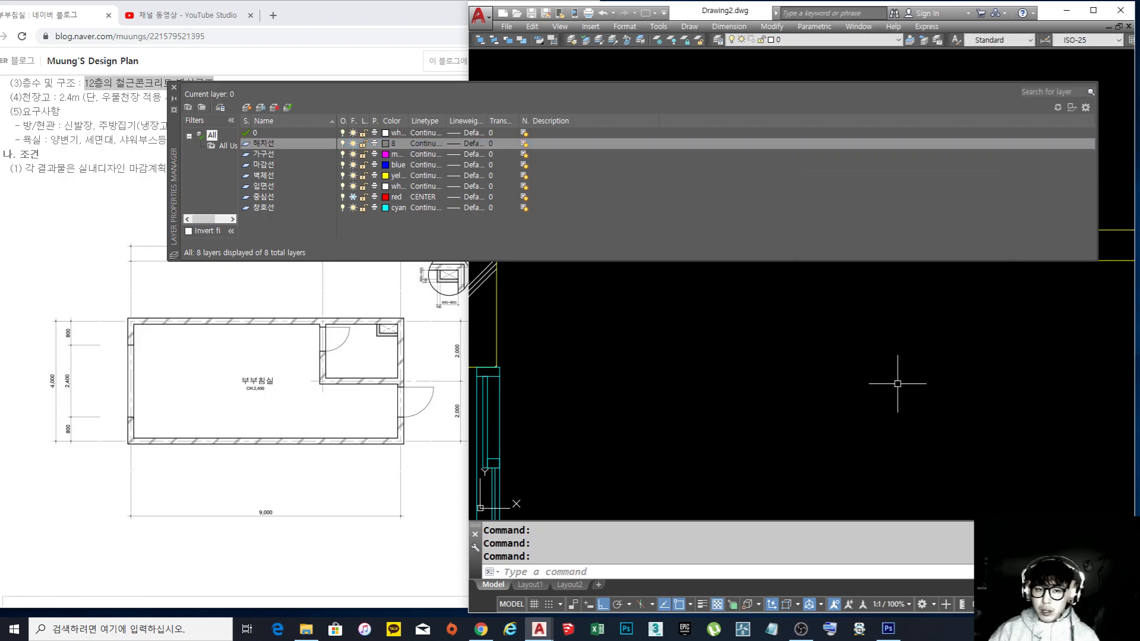
{"action": "left_click", "coordinate": [175, 90]}
{"action": "left_click", "coordinate": [175, 90]}
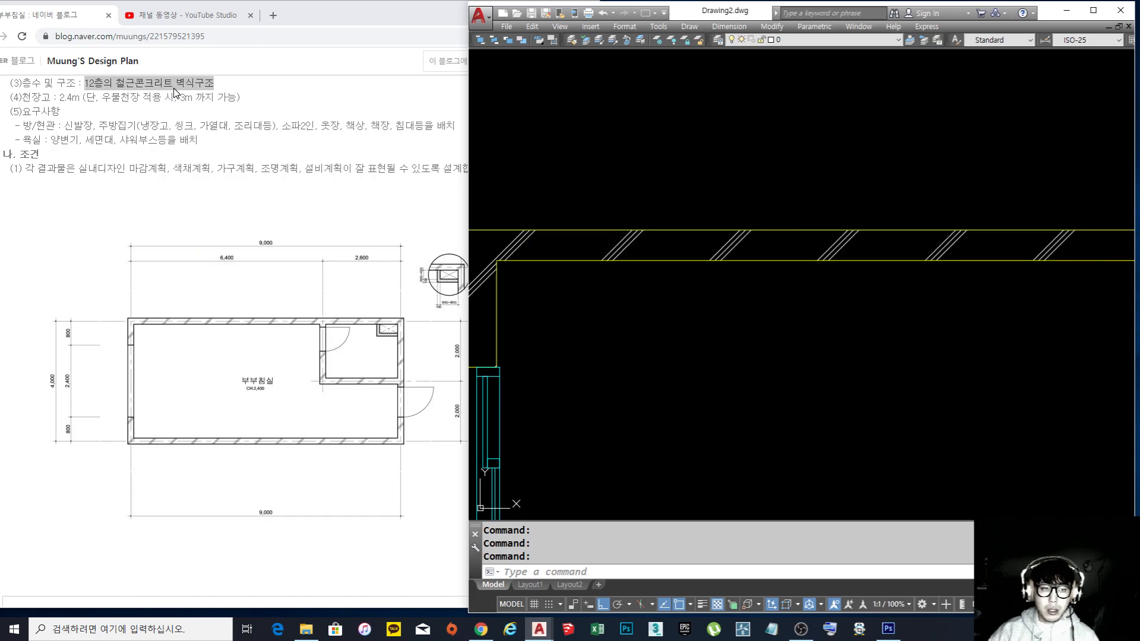
Move the wall hatch onto the 해치선 layer
{"action": "left_click", "coordinate": [823, 40]}
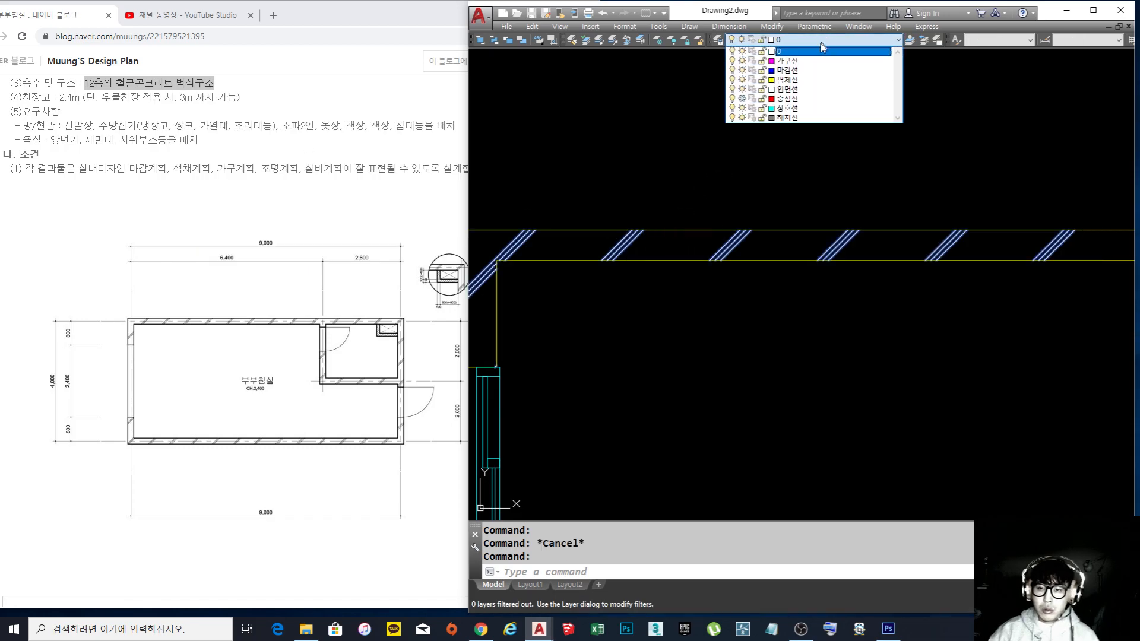
{"action": "key", "text": "Escape"}
{"action": "scroll", "coordinate": [831, 244], "scroll_direction": "down", "scroll_amount": 5}
{"action": "scroll", "coordinate": [831, 244], "scroll_direction": "up", "scroll_amount": 3}
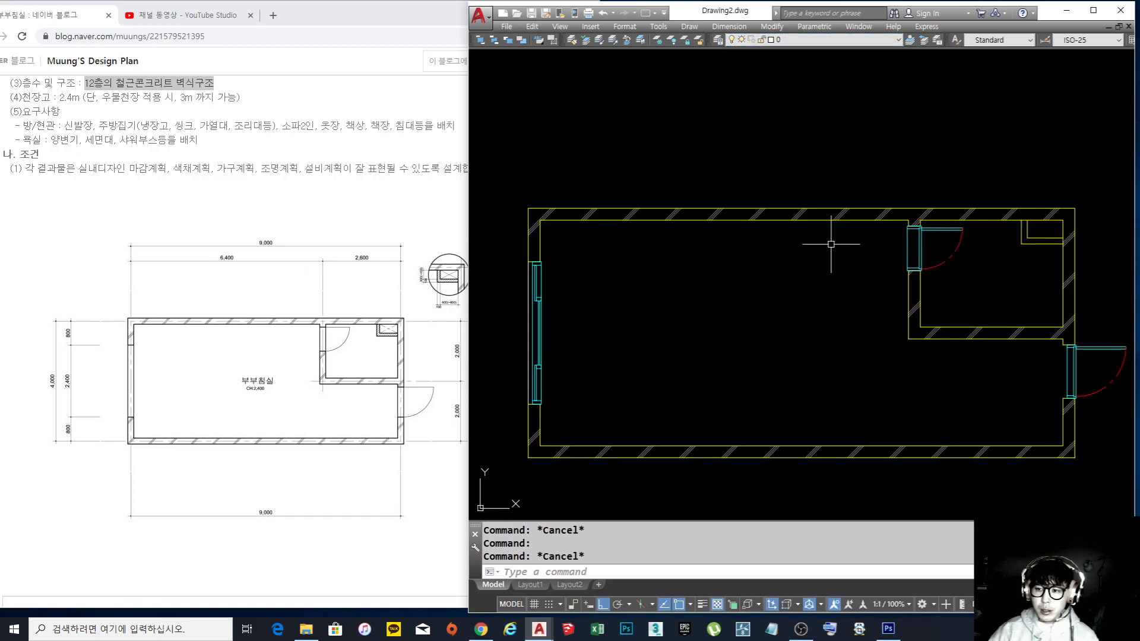
Thaw the 중심선 layer so the centre lines are shown in the floor plan
{"action": "middle_click_drag", "start_coordinate": [831, 244], "coordinate": [820, 224]}
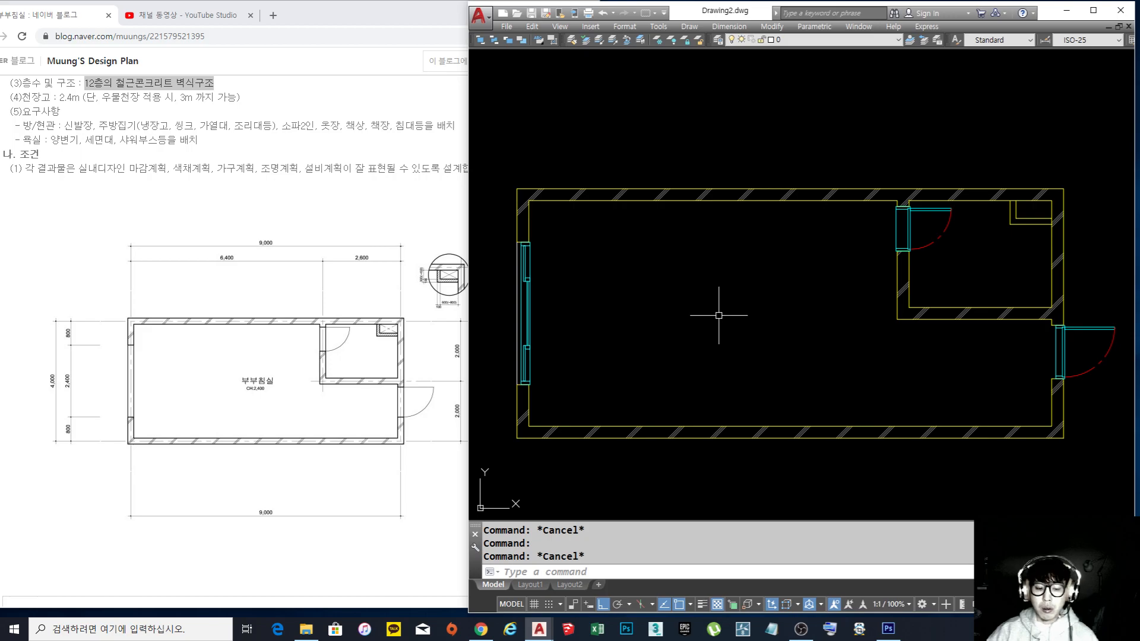
{"action": "key", "text": "Escape"}
{"action": "middle_click_drag", "start_coordinate": [743, 318], "coordinate": [760, 312]}
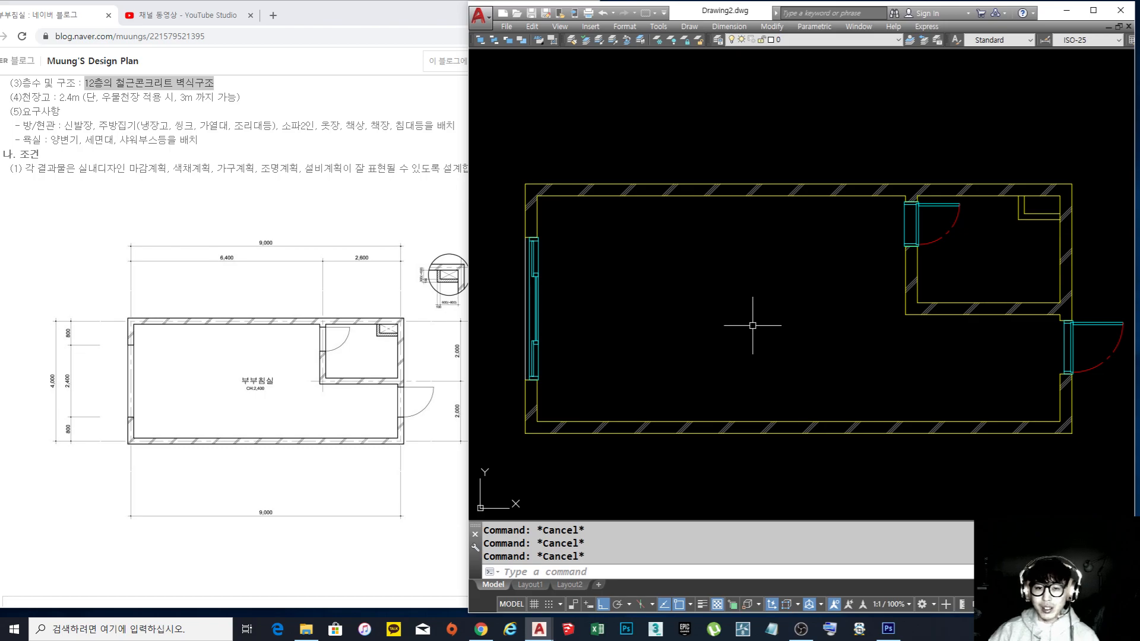
{"action": "left_click", "coordinate": [827, 40]}
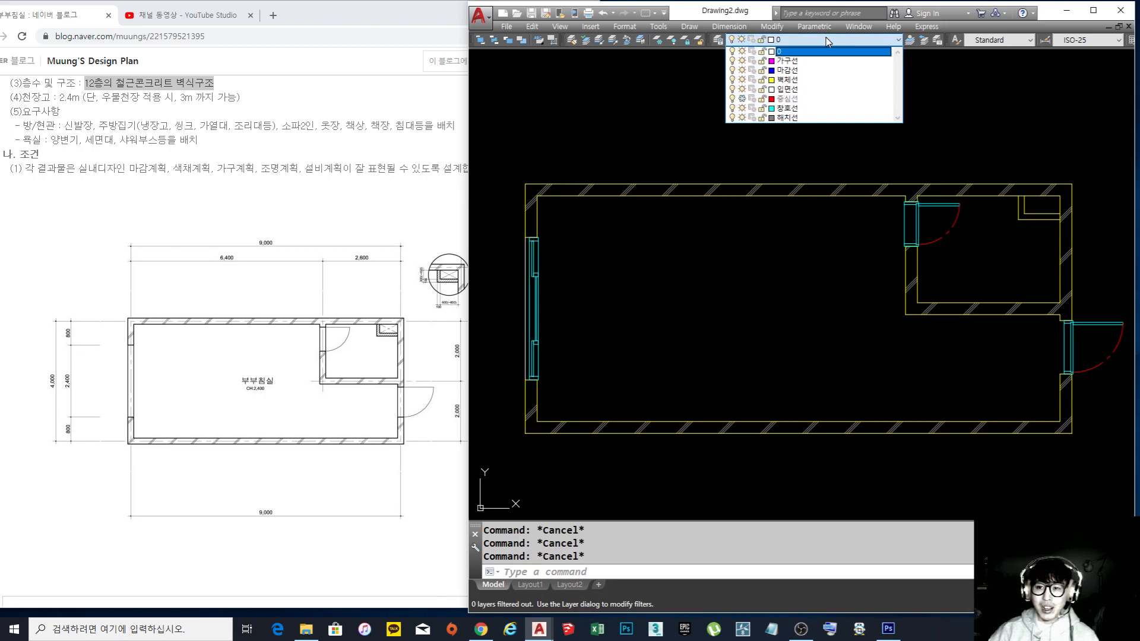
{"action": "left_click", "coordinate": [742, 98]}
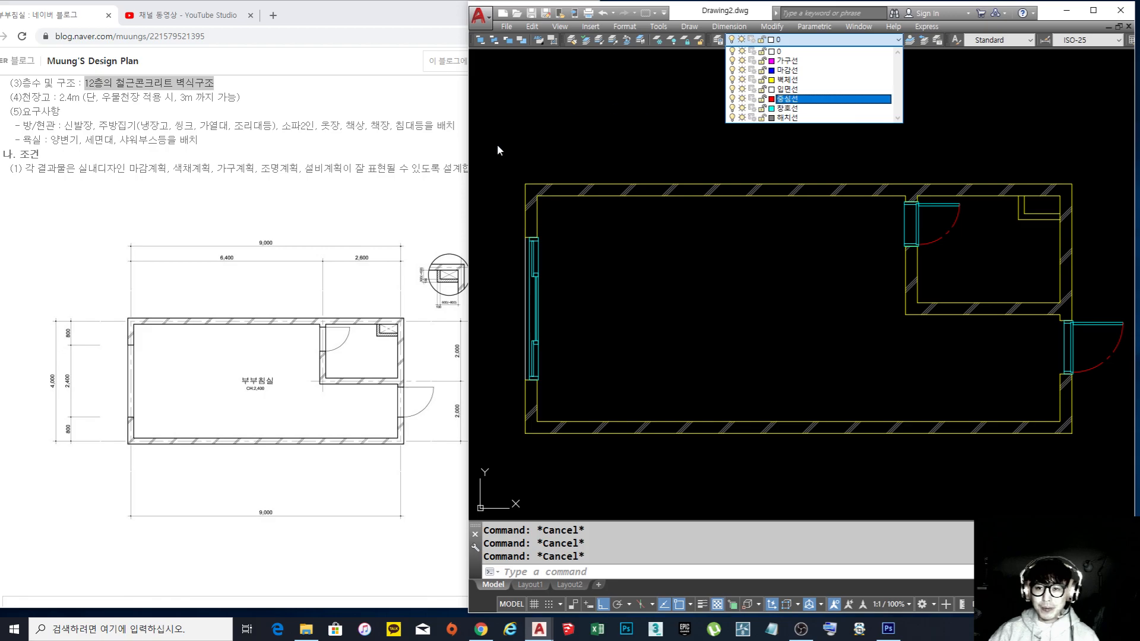
{"action": "left_click", "coordinate": [618, 149]}
{"action": "middle_click_drag", "start_coordinate": [740, 196], "coordinate": [734, 201]}
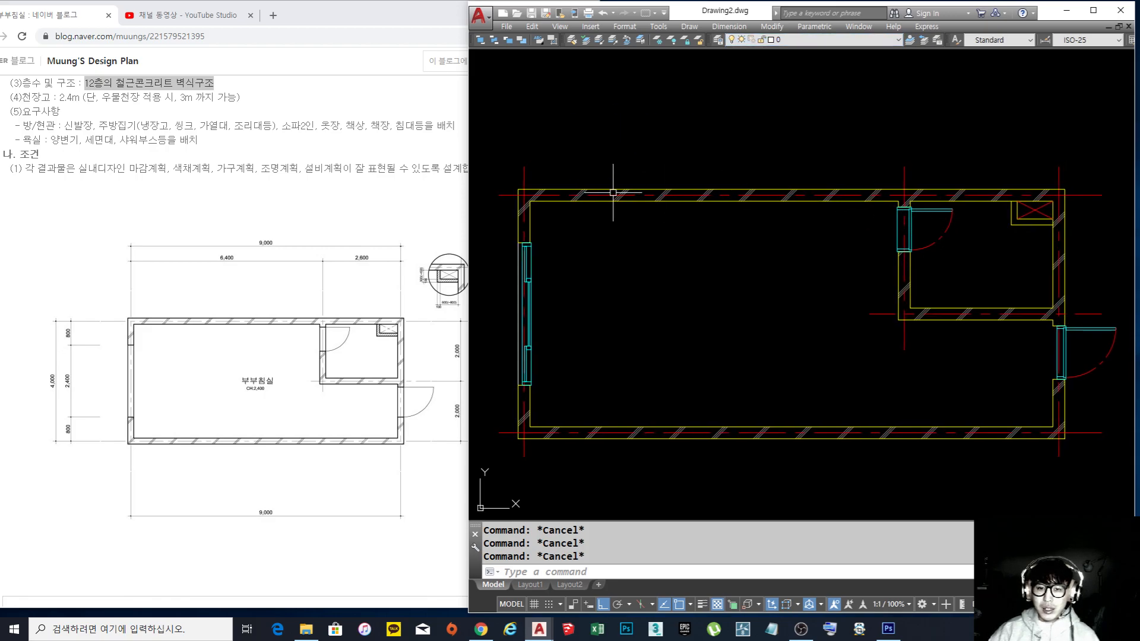
{"action": "middle_click_drag", "start_coordinate": [1010, 216], "coordinate": [856, 189]}
{"action": "scroll", "coordinate": [855, 189], "scroll_direction": "up", "scroll_amount": 6}
{"action": "scroll", "coordinate": [799, 257], "scroll_direction": "up", "scroll_amount": 2}
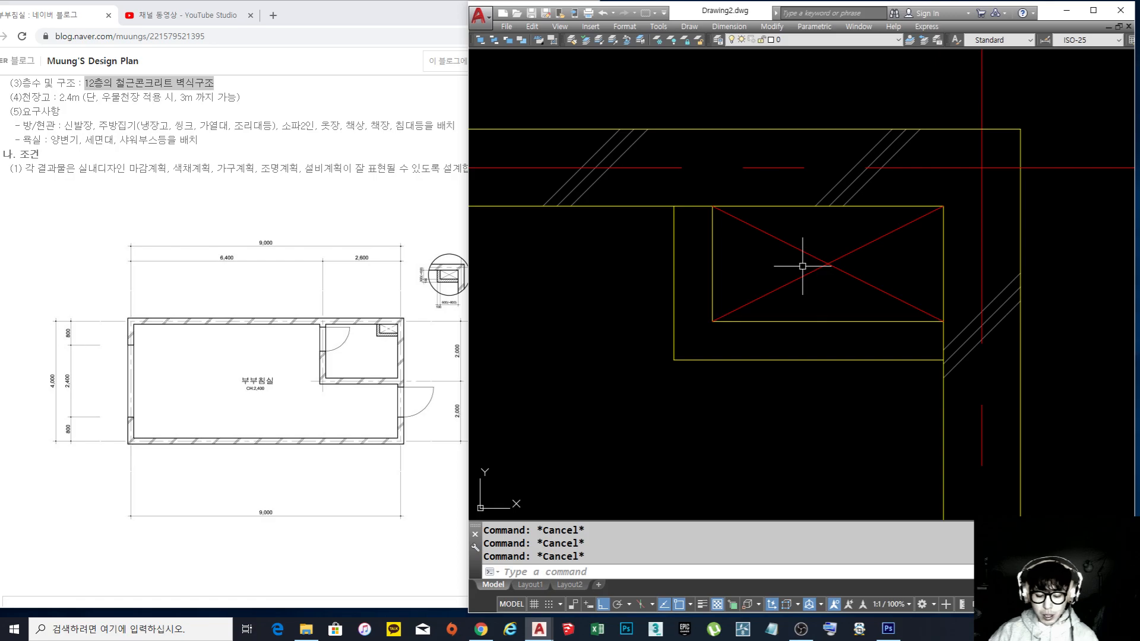
{"action": "type", "text": "ㅗ"}
{"action": "key", "text": "Return"}
{"action": "left_click", "coordinate": [698, 285]}
{"action": "key", "text": "Escape"}
{"action": "key", "text": "Escape"}
{"action": "key", "text": "Escape"}
{"action": "type", "text": "ㅗ"}
{"action": "key", "text": "Return"}
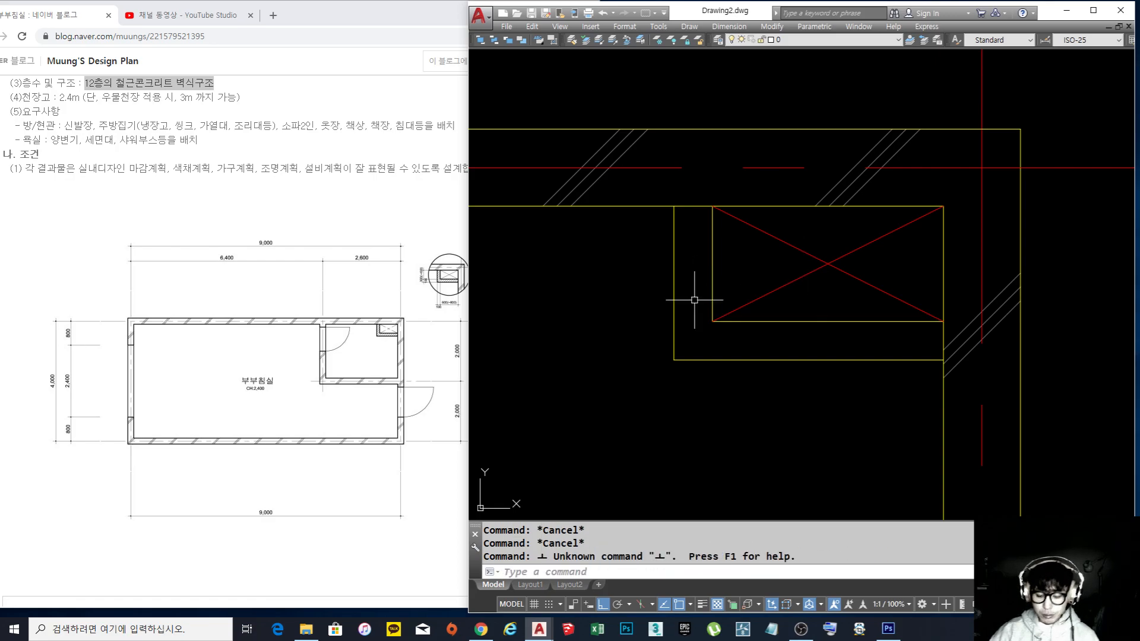
Start a new hatch with a user-defined pattern, angle 45 and line spacing 25
{"action": "type", "text": "h"}
{"action": "key", "text": "Return"}
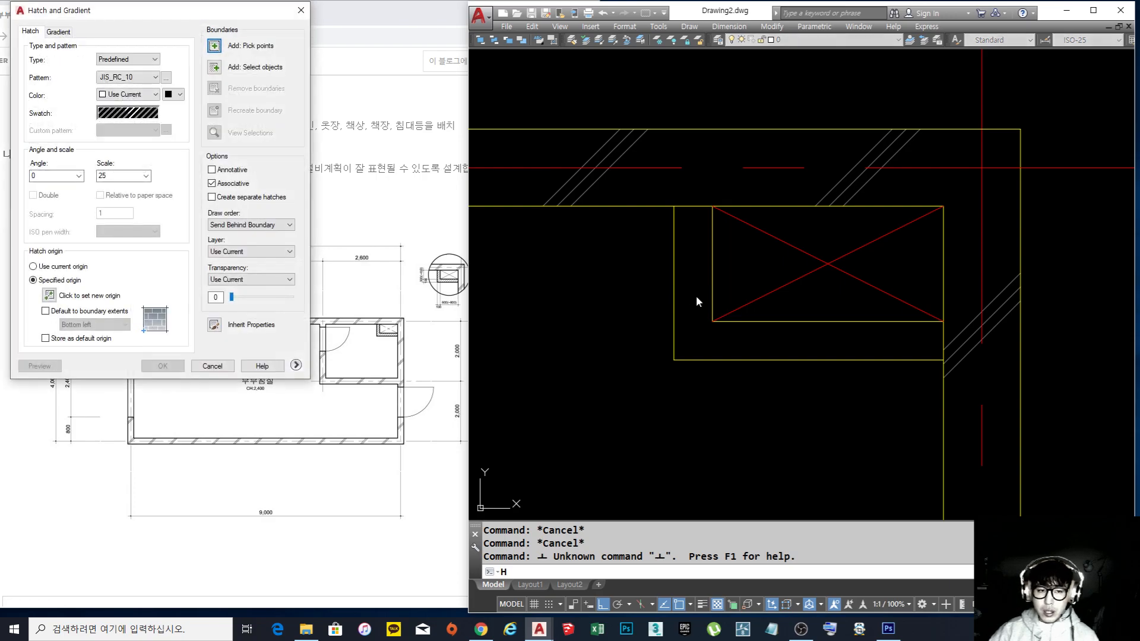
{"action": "left_click", "coordinate": [158, 79]}
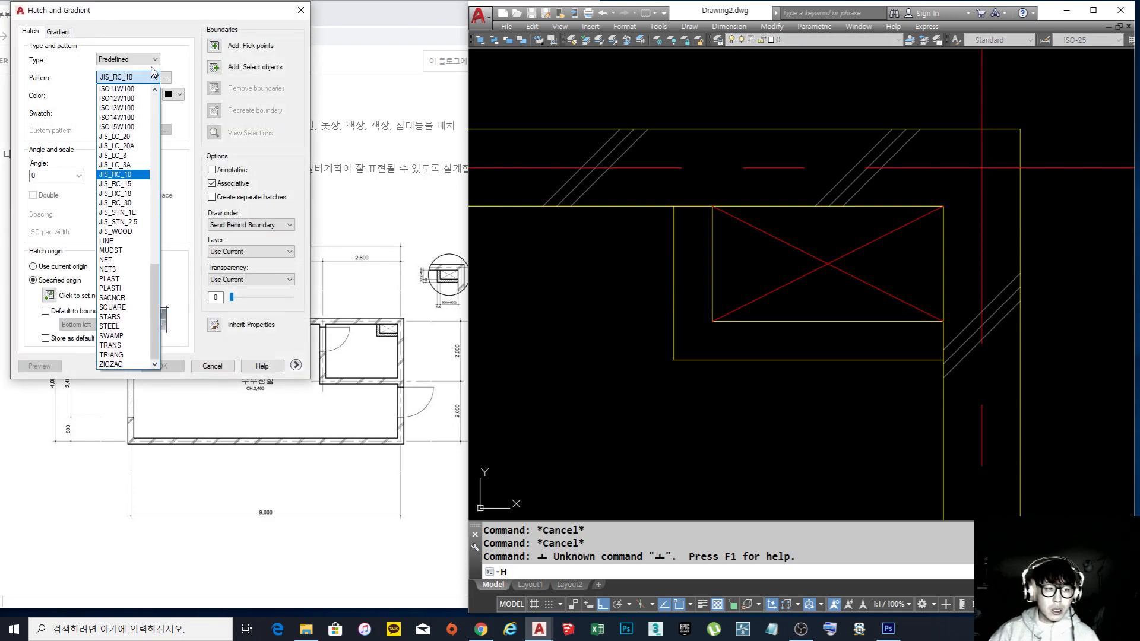
{"action": "left_click", "coordinate": [153, 59]}
{"action": "left_click", "coordinate": [154, 60]}
{"action": "left_click", "coordinate": [137, 78]}
{"action": "left_click", "coordinate": [40, 175]}
{"action": "key", "text": "BackSpace"}
{"action": "type", "text": "45"}
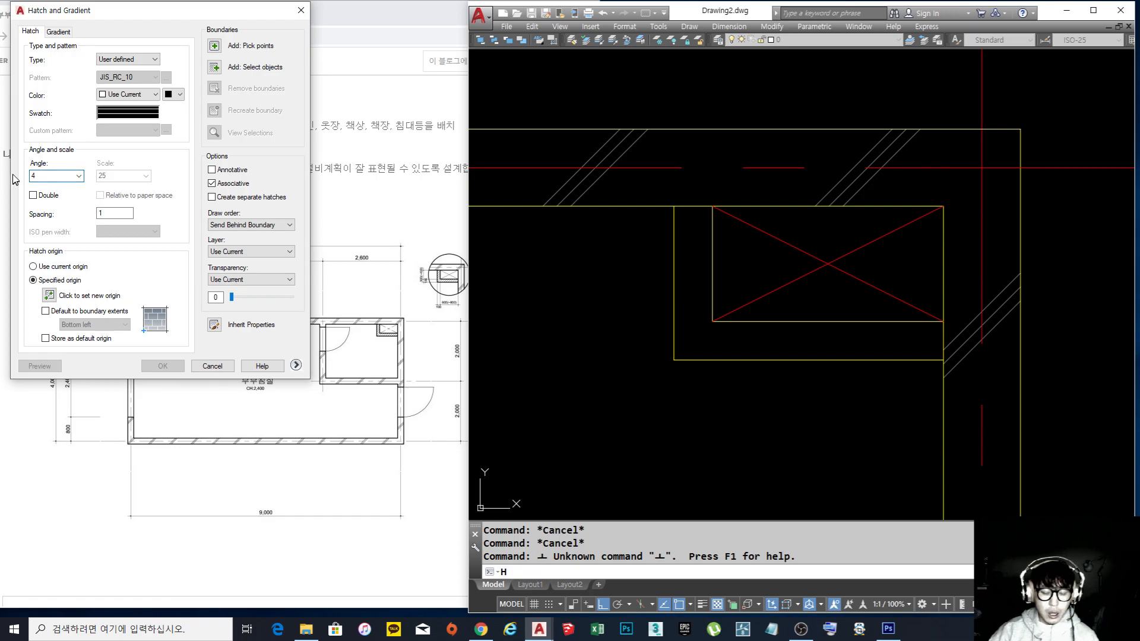
{"action": "double_click", "coordinate": [113, 212]}
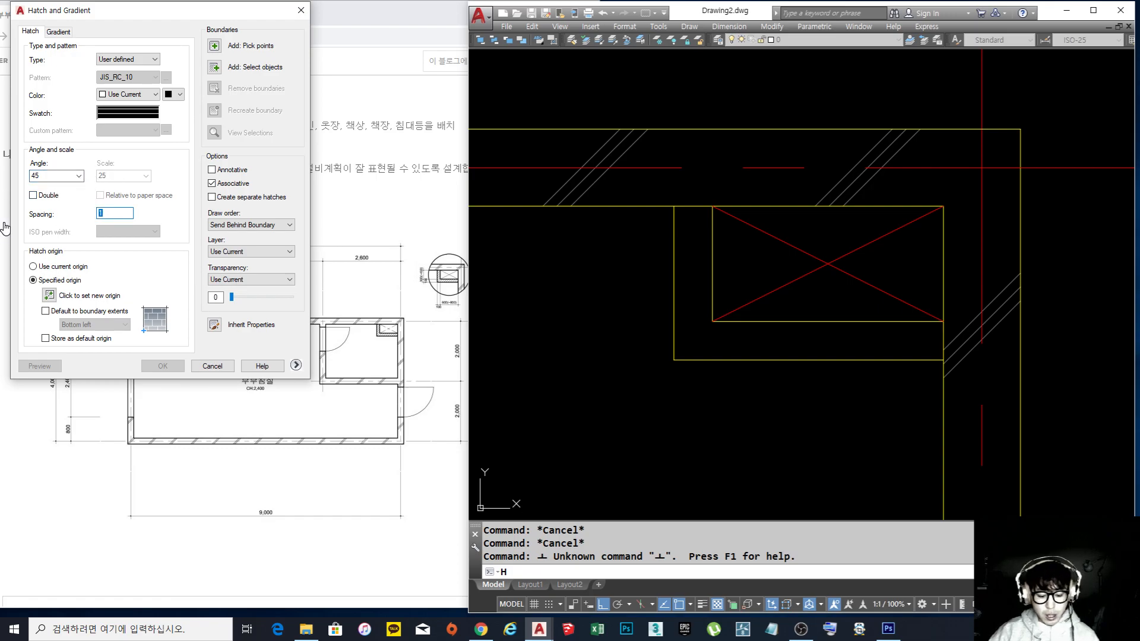
{"action": "type", "text": "30"}
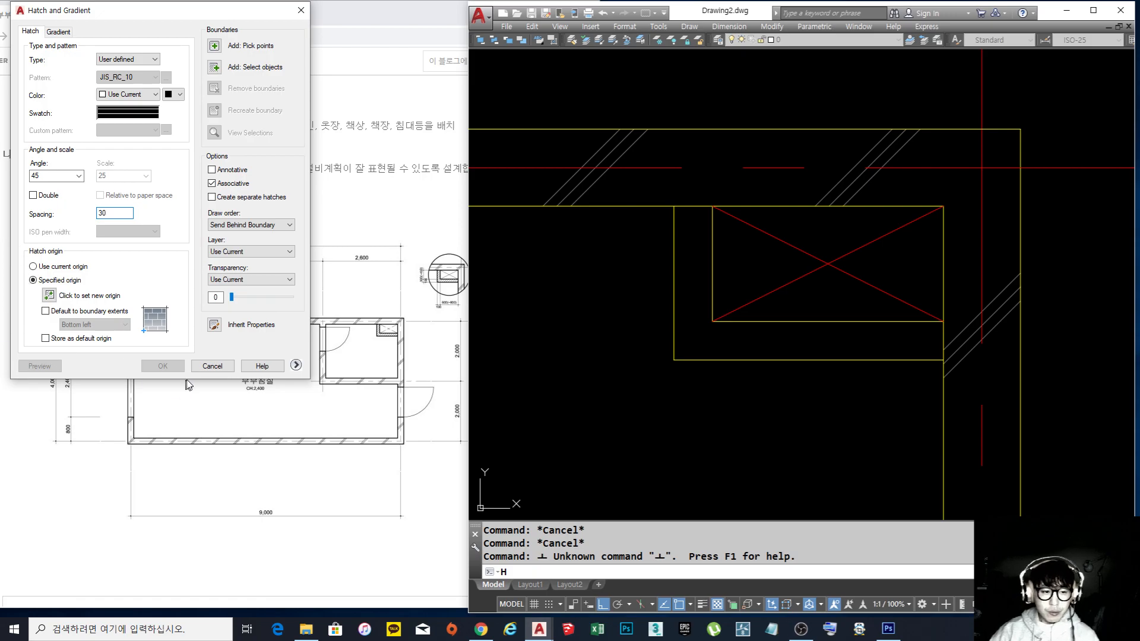
{"action": "type", "text": "25"}
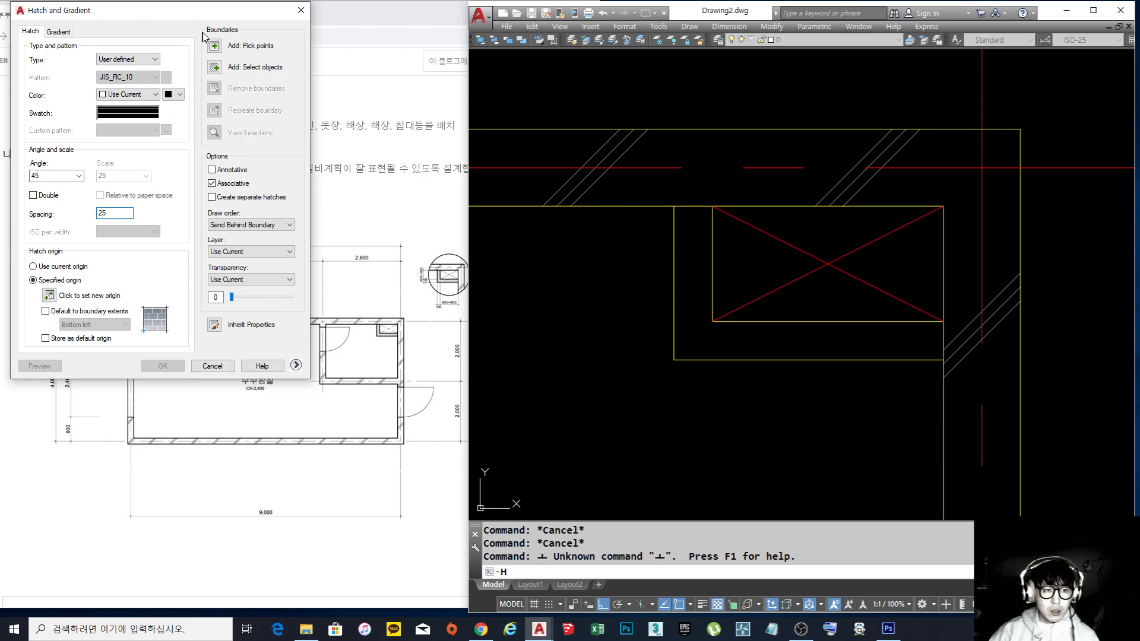
Hatch the L-shaped wall around the crossed shaft in the small room's upper-right corner
{"action": "left_click", "coordinate": [213, 46]}
{"action": "left_click", "coordinate": [699, 308]}
{"action": "key", "text": "Return"}
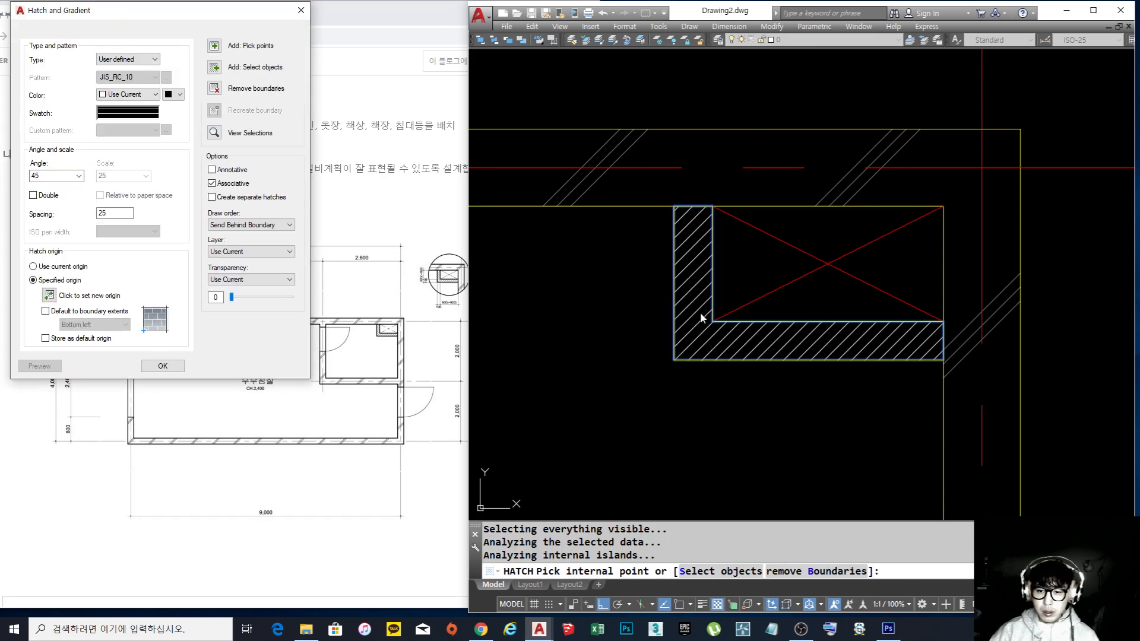
{"action": "left_click", "coordinate": [162, 366]}
{"action": "scroll", "coordinate": [832, 327], "scroll_direction": "down", "scroll_amount": 4}
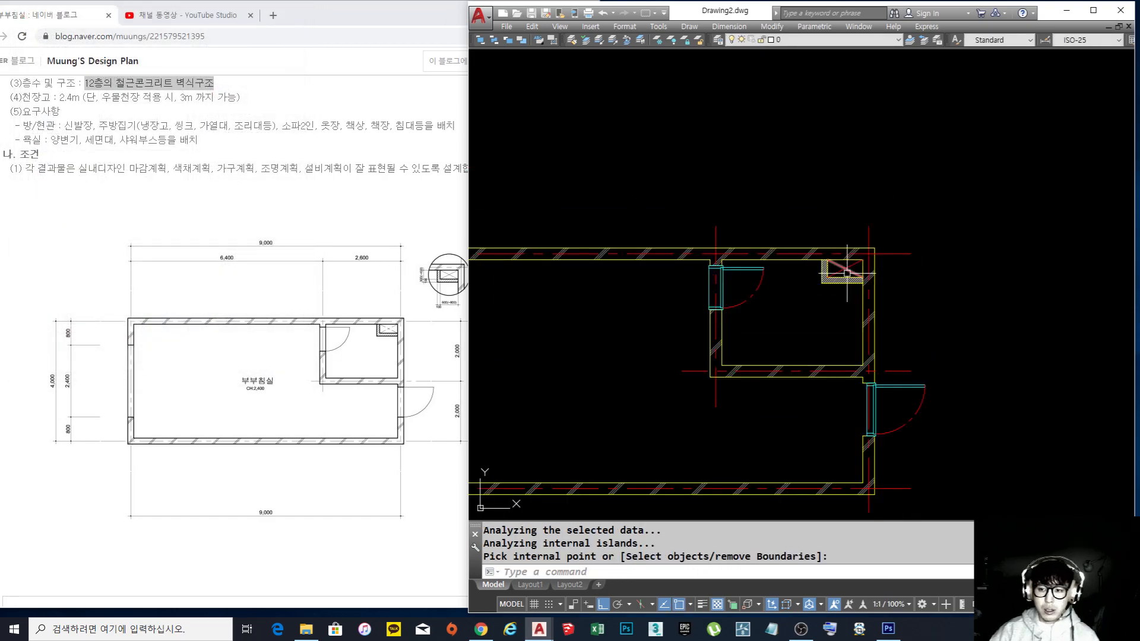
{"action": "key", "text": "Return"}
{"action": "key", "text": "Escape"}
{"action": "key", "text": "Escape"}
Move the shaft wall hatch onto the 해치선 layer
{"action": "left_click", "coordinate": [779, 309]}
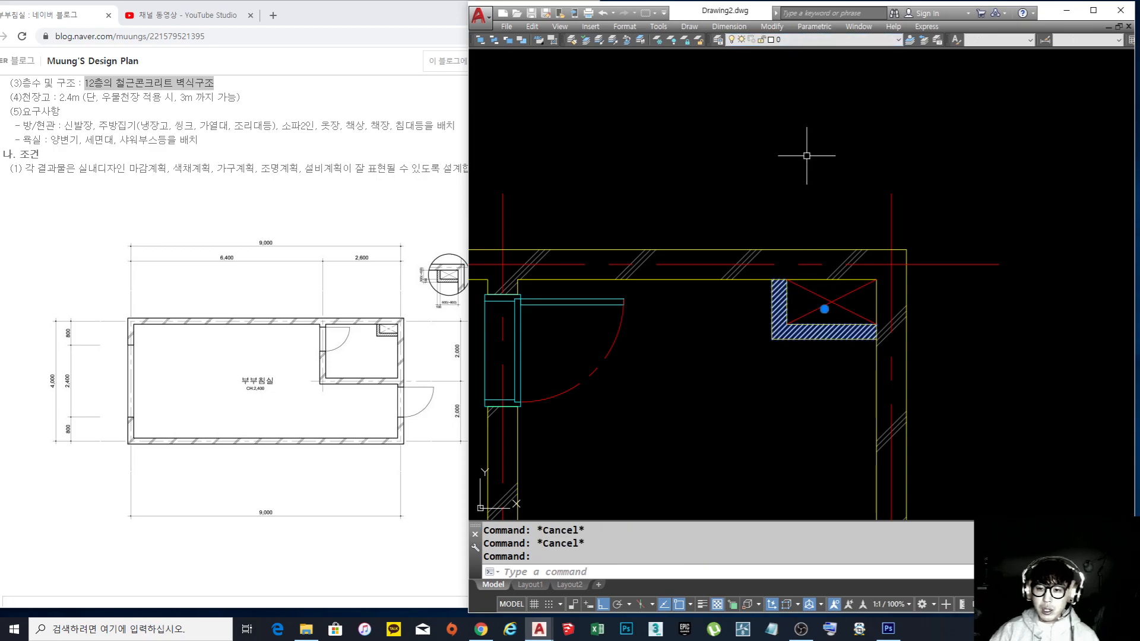
{"action": "left_click", "coordinate": [831, 39]}
{"action": "left_click", "coordinate": [815, 118]}
{"action": "key", "text": "Escape"}
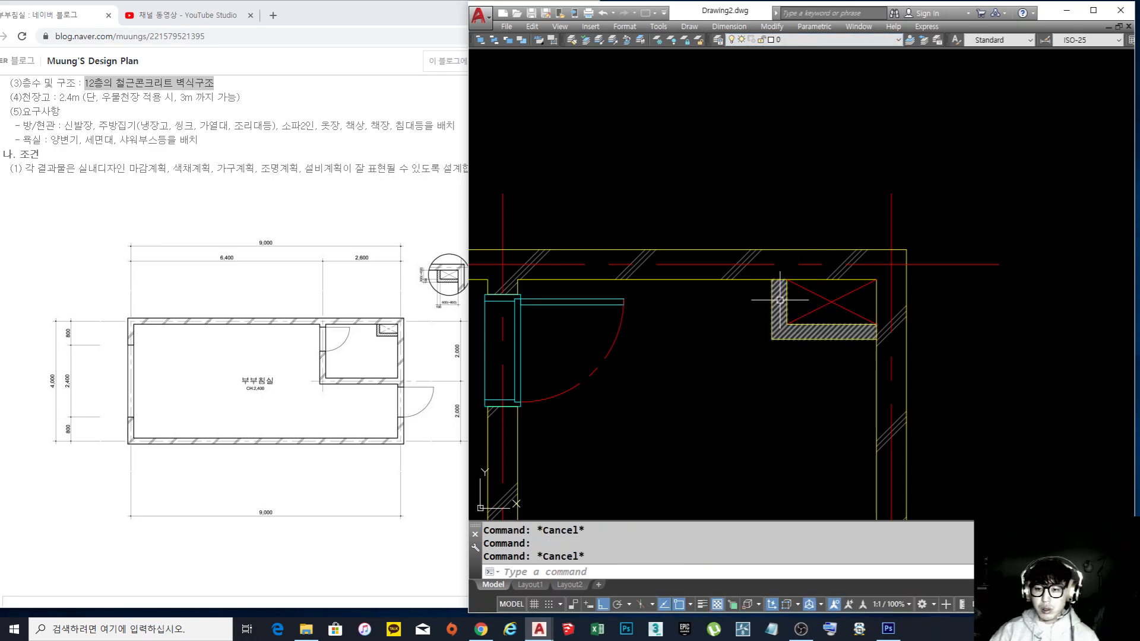
Inspect the shaft wall hatch up close and review the whole floor plan with its centre lines, doors and wall hatching
{"action": "scroll", "coordinate": [785, 311], "scroll_direction": "up", "scroll_amount": 3}
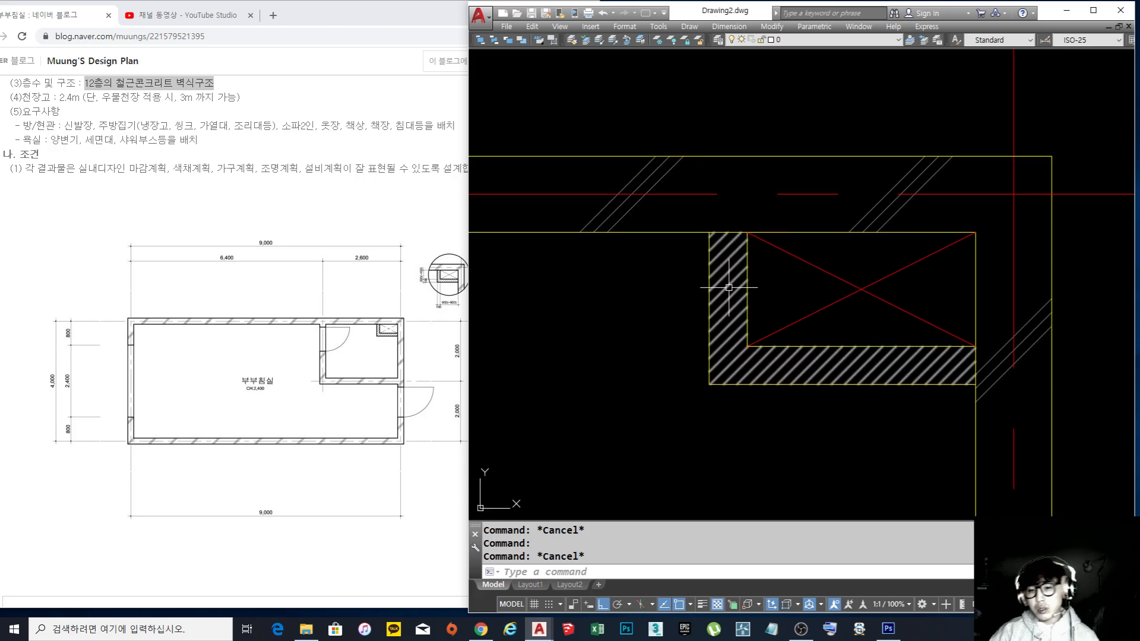
{"action": "scroll", "coordinate": [727, 279], "scroll_direction": "up", "scroll_amount": 3}
{"action": "scroll", "coordinate": [731, 275], "scroll_direction": "down", "scroll_amount": 4}
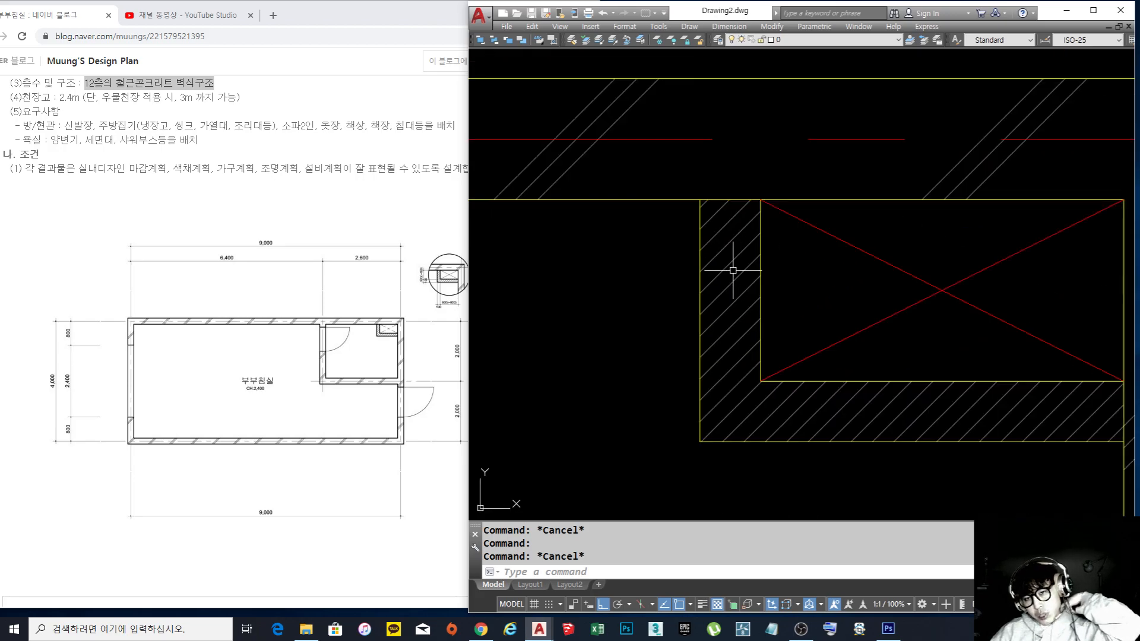
{"action": "scroll", "coordinate": [733, 270], "scroll_direction": "down", "scroll_amount": 5}
{"action": "scroll", "coordinate": [827, 305], "scroll_direction": "up", "scroll_amount": 3}
{"action": "middle_click_drag", "start_coordinate": [928, 224], "coordinate": [943, 233]}
{"action": "scroll", "coordinate": [942, 233], "scroll_direction": "down", "scroll_amount": 3}
{"action": "scroll", "coordinate": [995, 251], "scroll_direction": "up", "scroll_amount": 1}
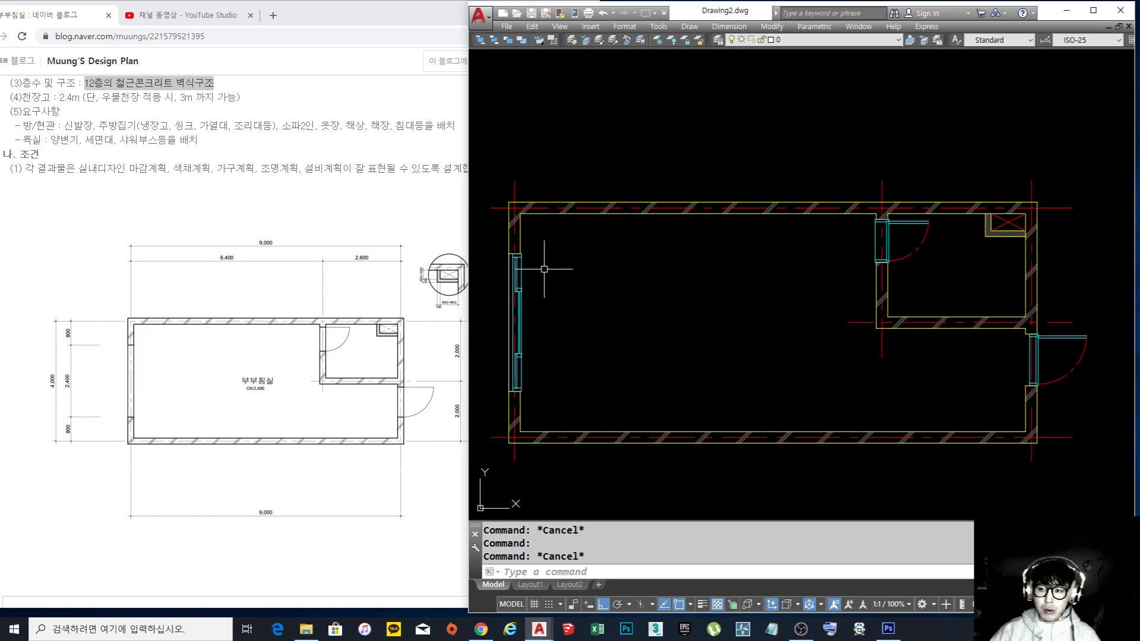
{"action": "middle_click_drag", "start_coordinate": [1015, 346], "coordinate": [936, 365]}
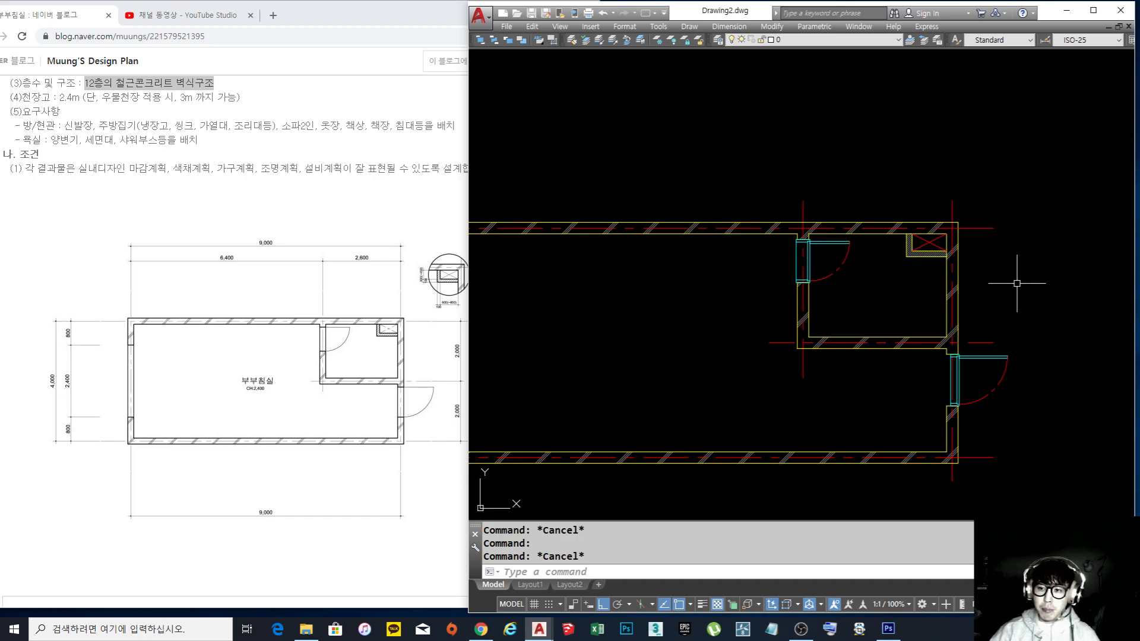
{"action": "scroll", "coordinate": [962, 246], "scroll_direction": "up", "scroll_amount": 6}
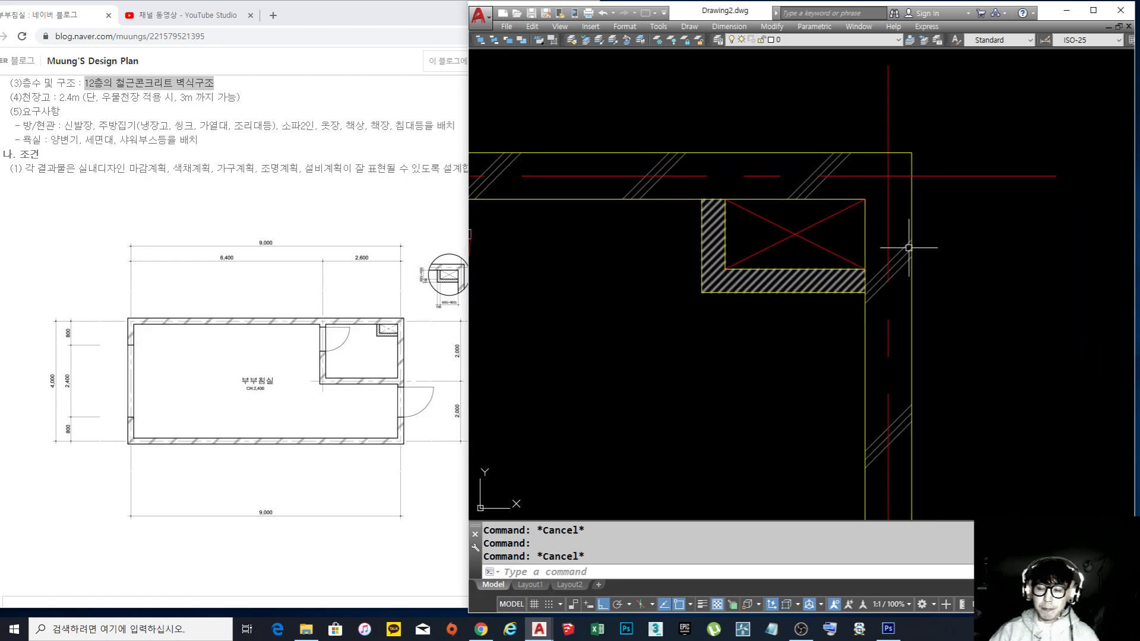
{"action": "scroll", "coordinate": [915, 255], "scroll_direction": "down", "scroll_amount": 6}
{"action": "scroll", "coordinate": [914, 255], "scroll_direction": "up", "scroll_amount": 2}
{"action": "middle_click_drag", "start_coordinate": [820, 297], "coordinate": [887, 307]}
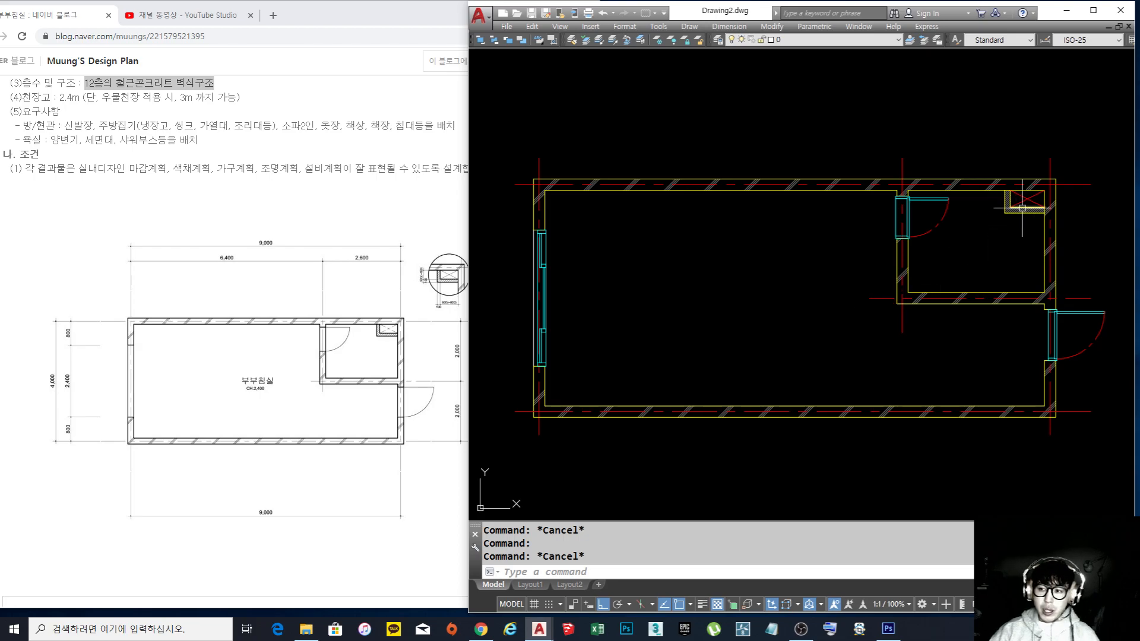
{"action": "scroll", "coordinate": [1021, 211], "scroll_direction": "up", "scroll_amount": 5}
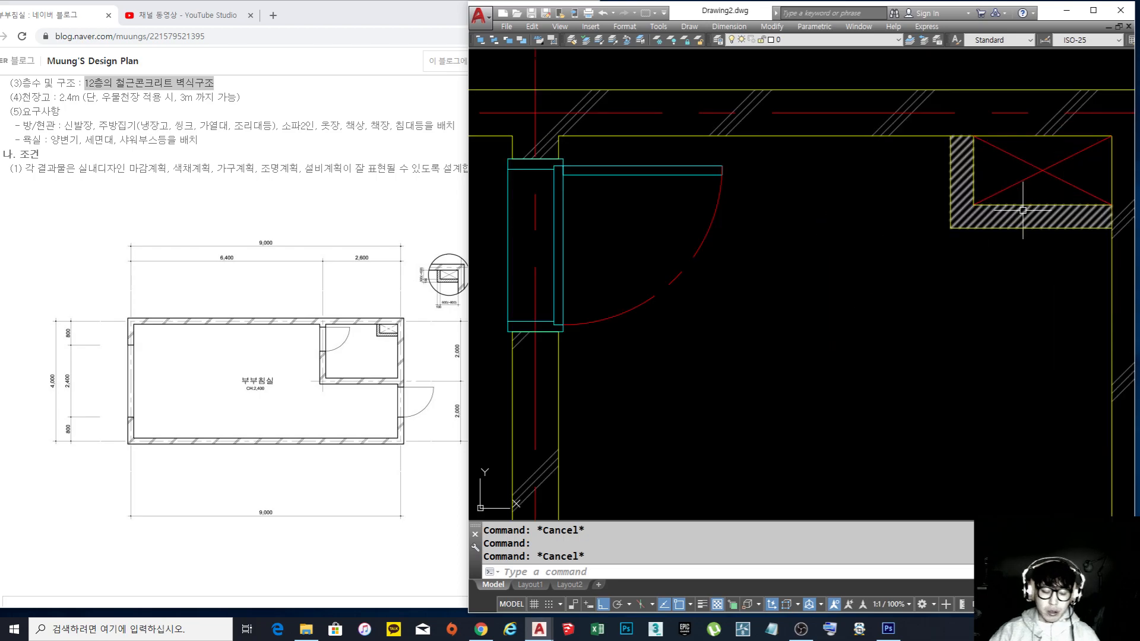
{"action": "scroll", "coordinate": [1023, 210], "scroll_direction": "down", "scroll_amount": 7}
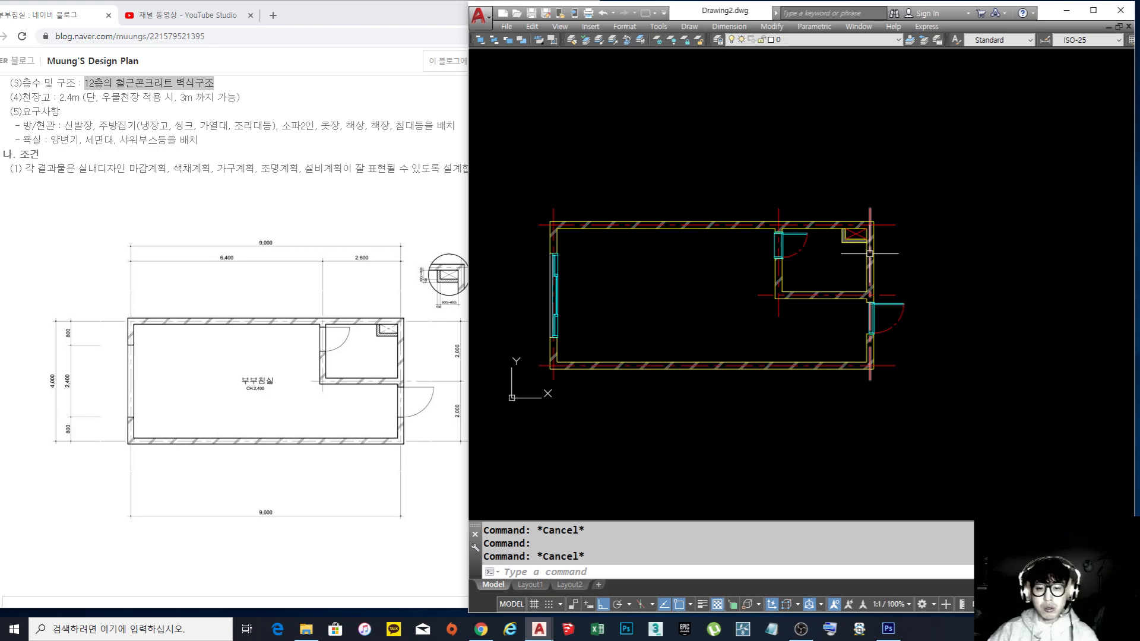
{"action": "middle_click_drag", "start_coordinate": [794, 266], "coordinate": [809, 268]}
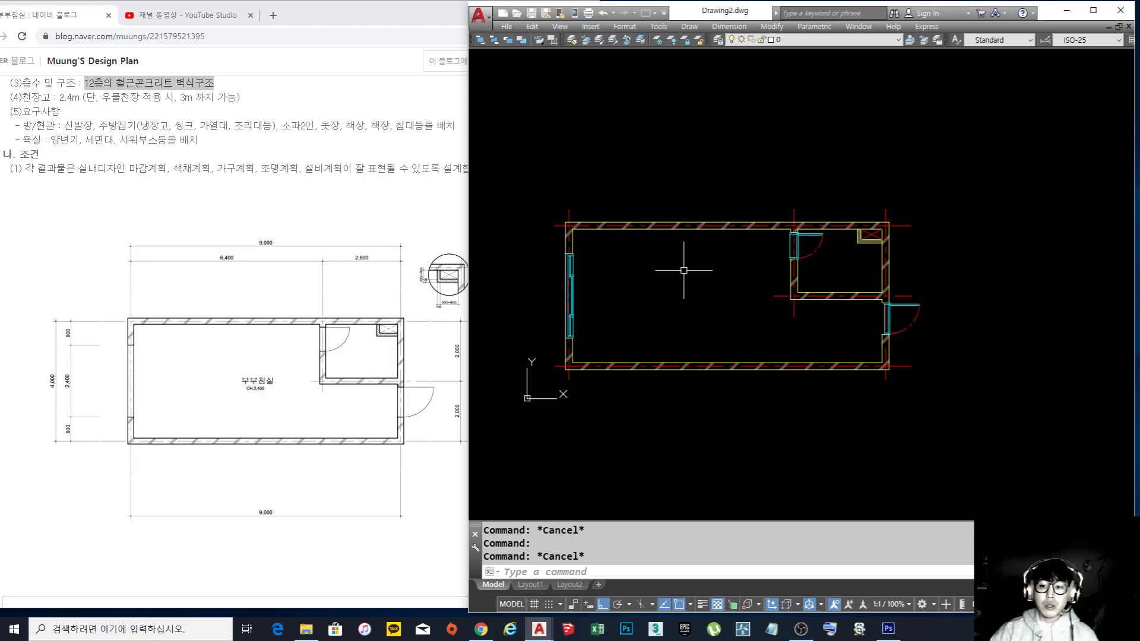
{"action": "scroll", "coordinate": [684, 270], "scroll_direction": "up", "scroll_amount": 3}
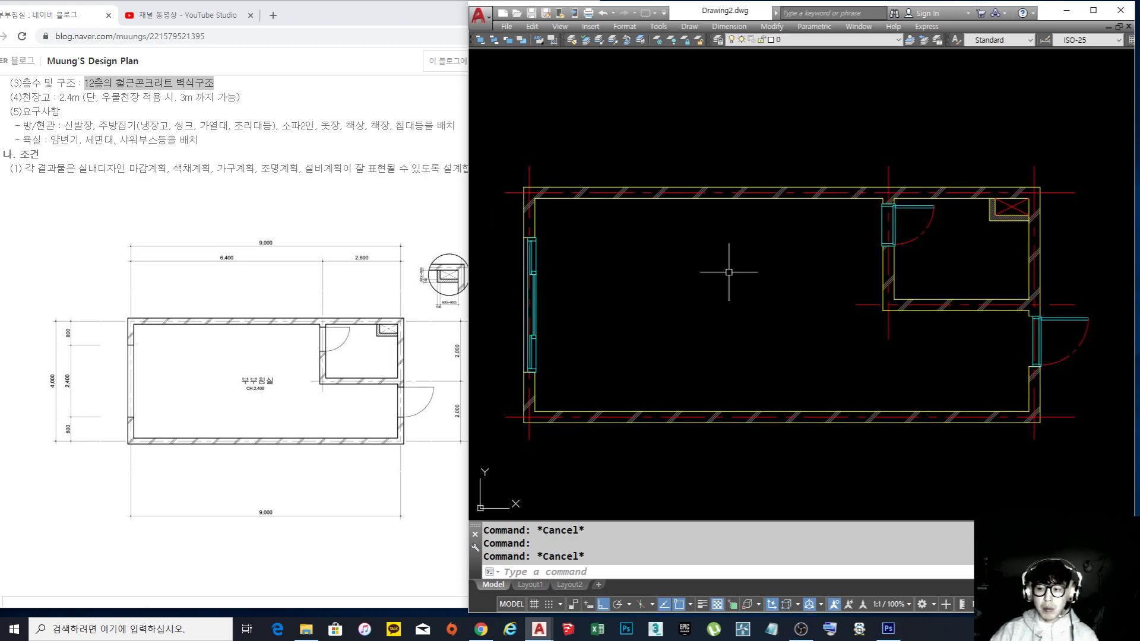